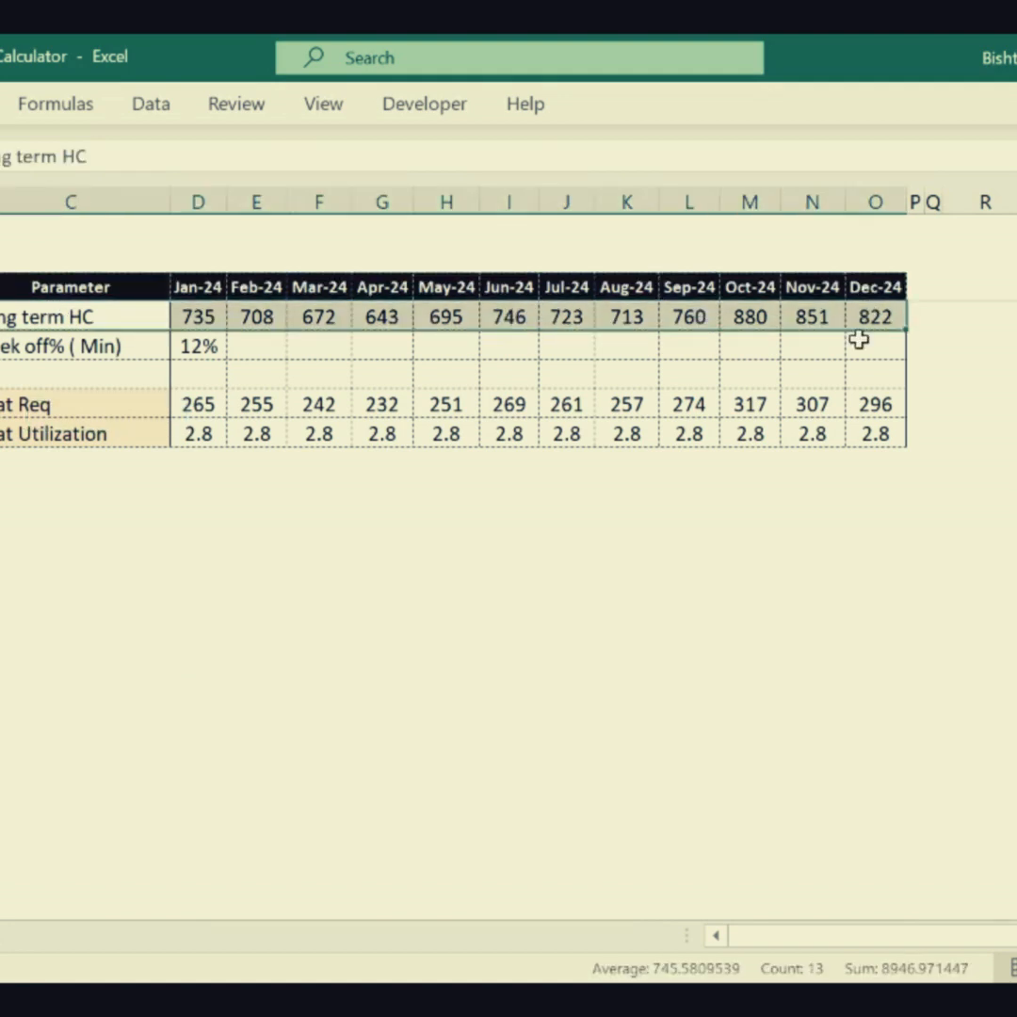
- Clear the Jan-24 to Dec-24 values in the Seat Req and Seat Utilization rows
drag(198, 404, 875, 444)
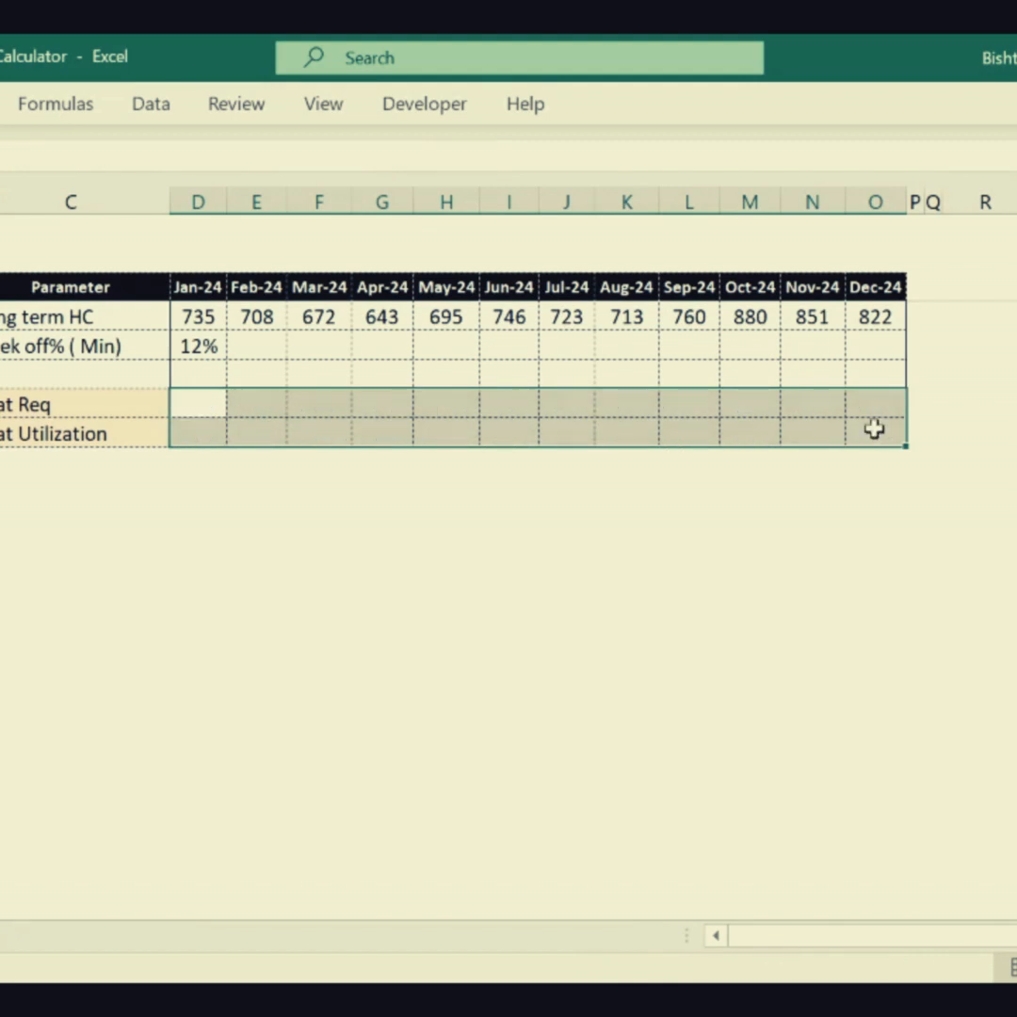
click(395, 645)
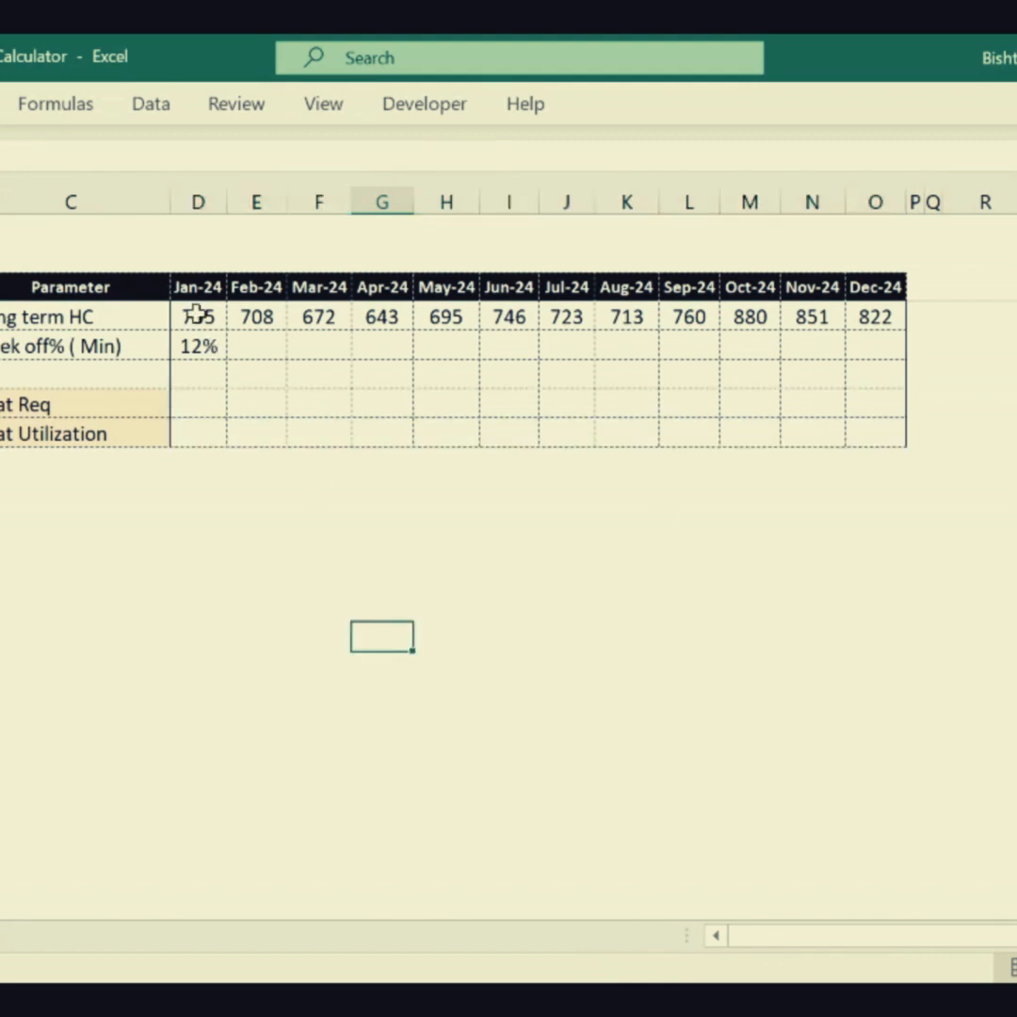
- Review the monthly Long term HC row, the Jan-24 Week off% (Min) value and the shift-wise week-off percentage tables on the other sheet
drag(198, 317, 878, 319)
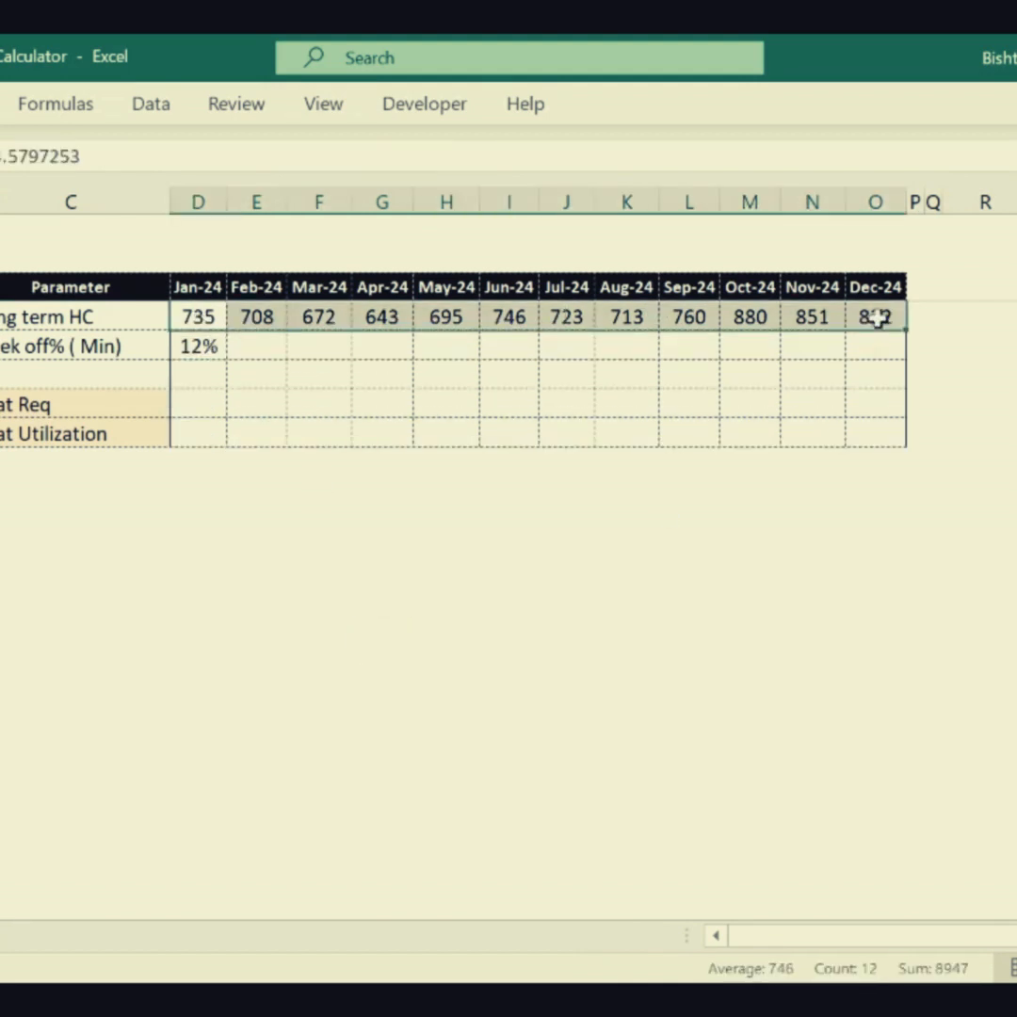
click(626, 573)
click(324, 602)
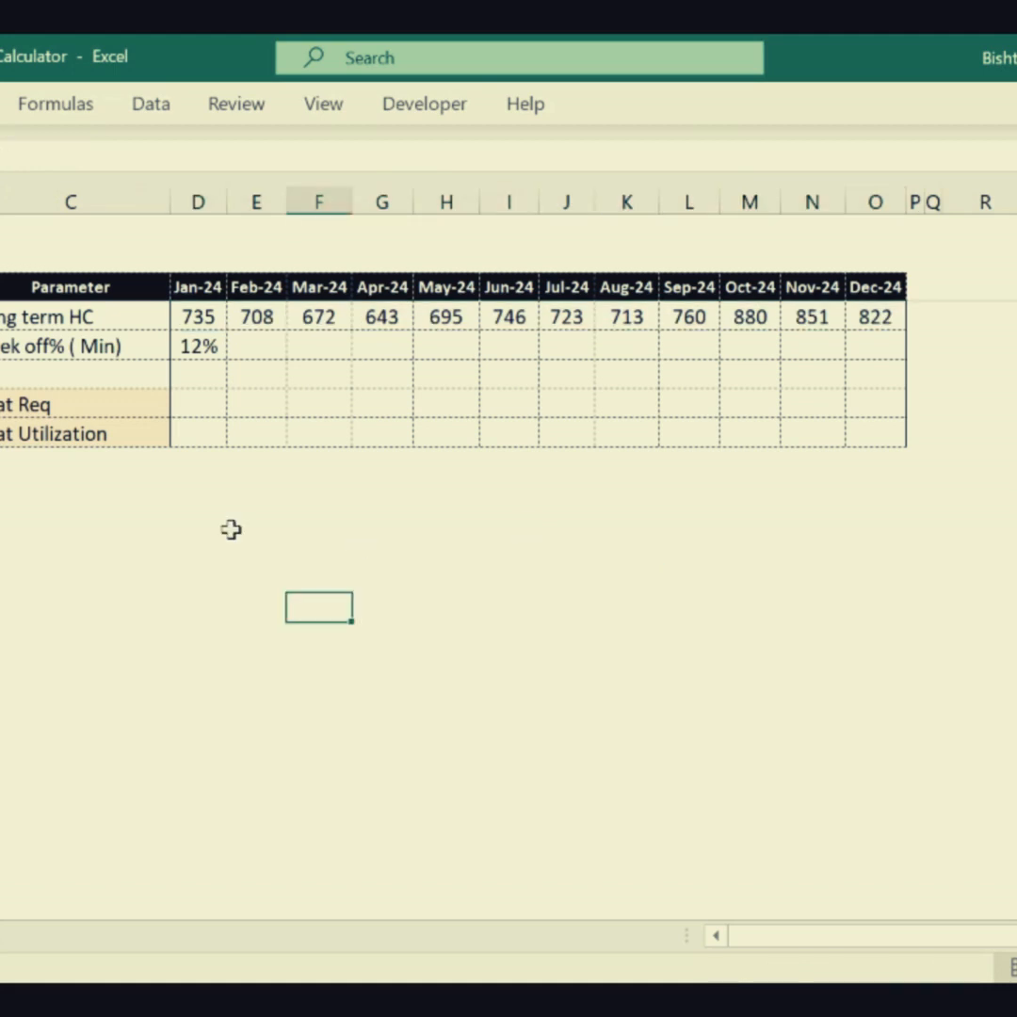
click(90, 347)
click(207, 350)
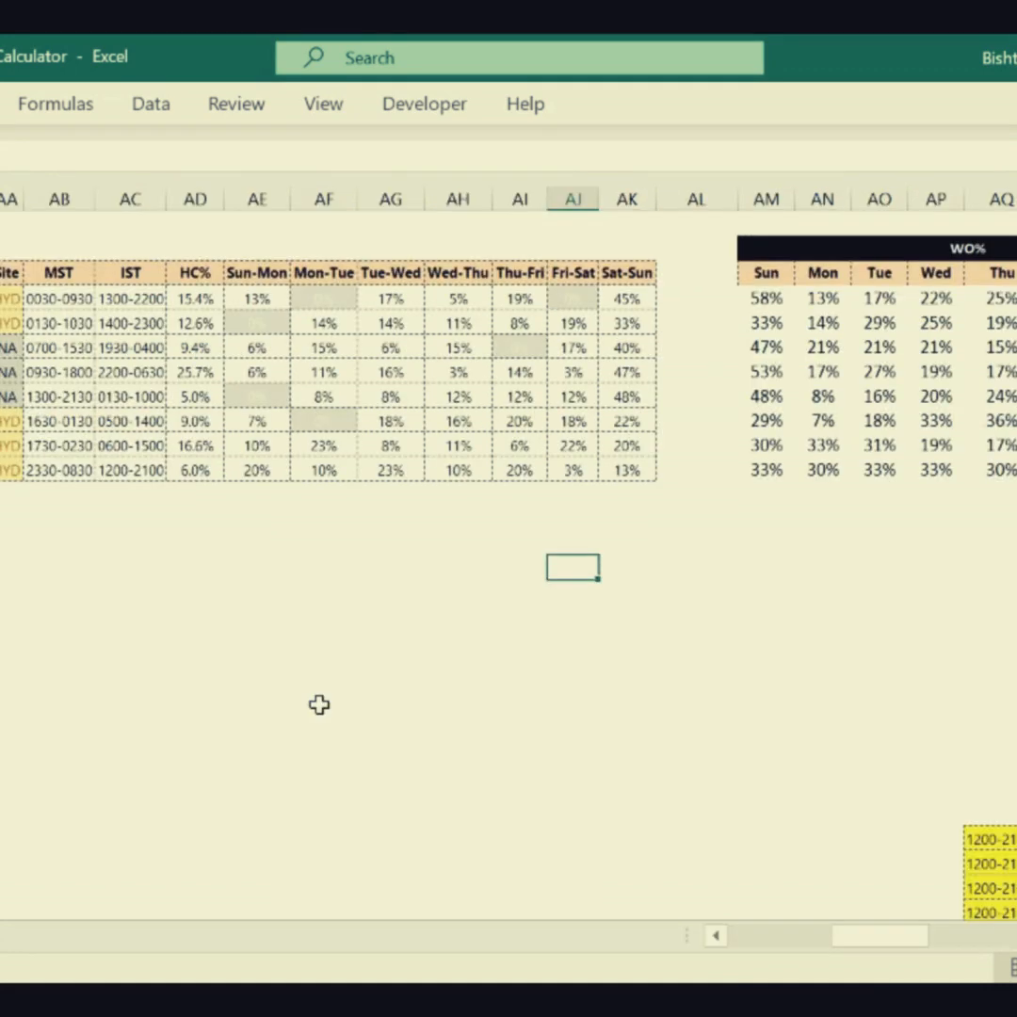
click(320, 697)
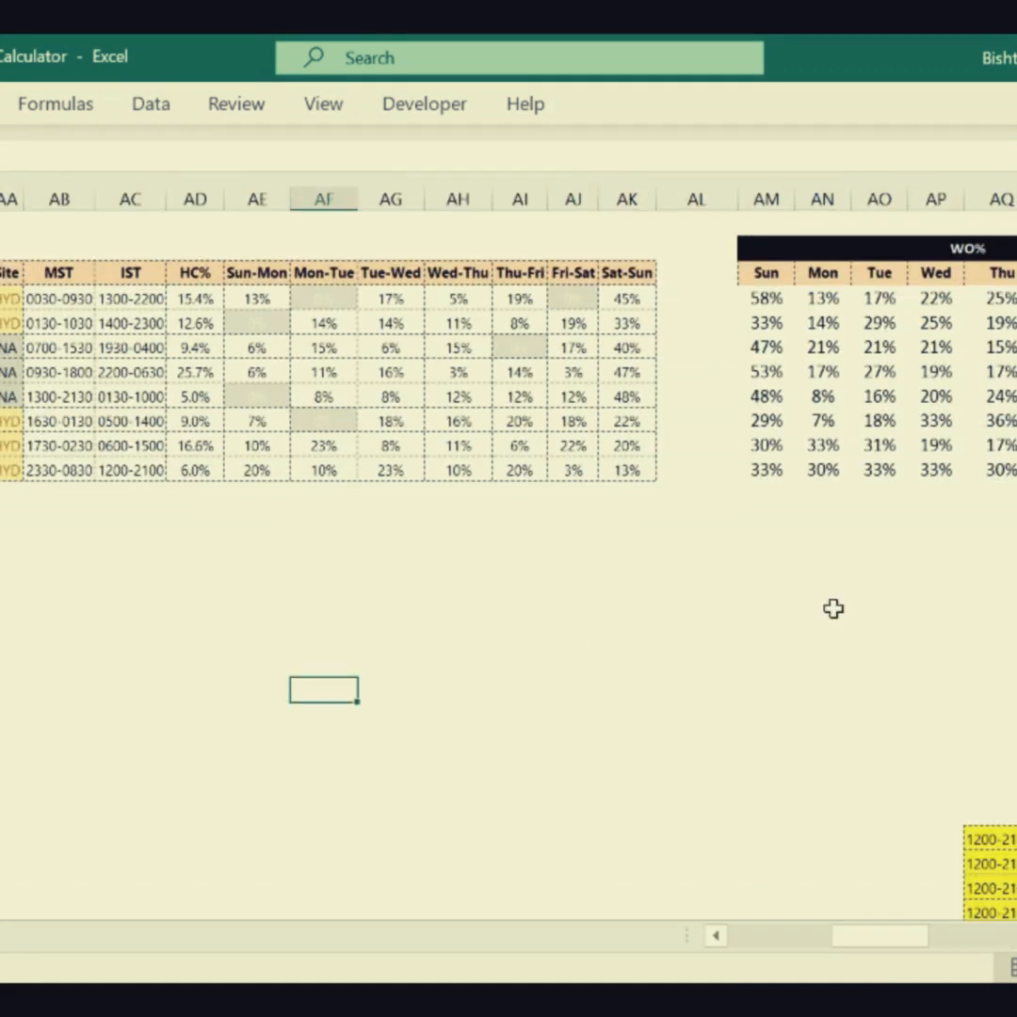
click(1008, 573)
drag(817, 538, 3, 250)
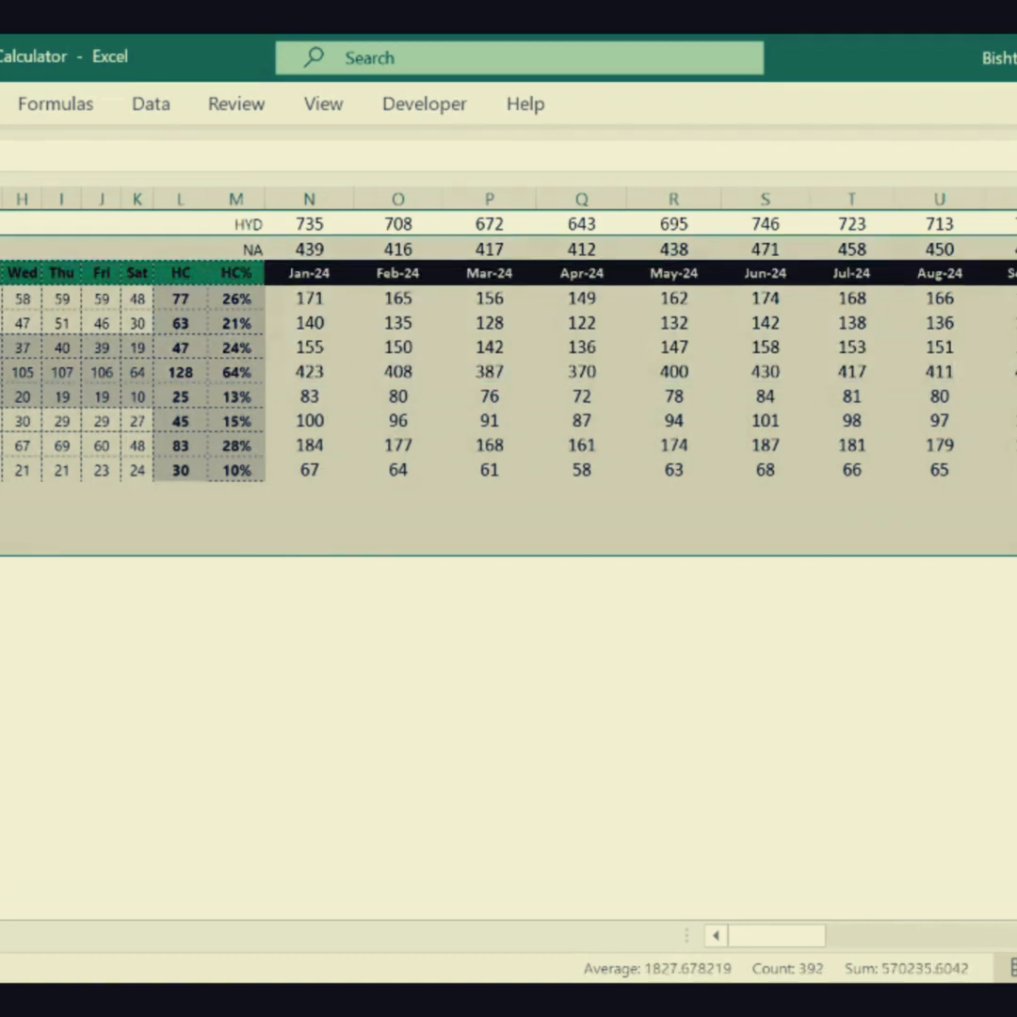
click(2, 250)
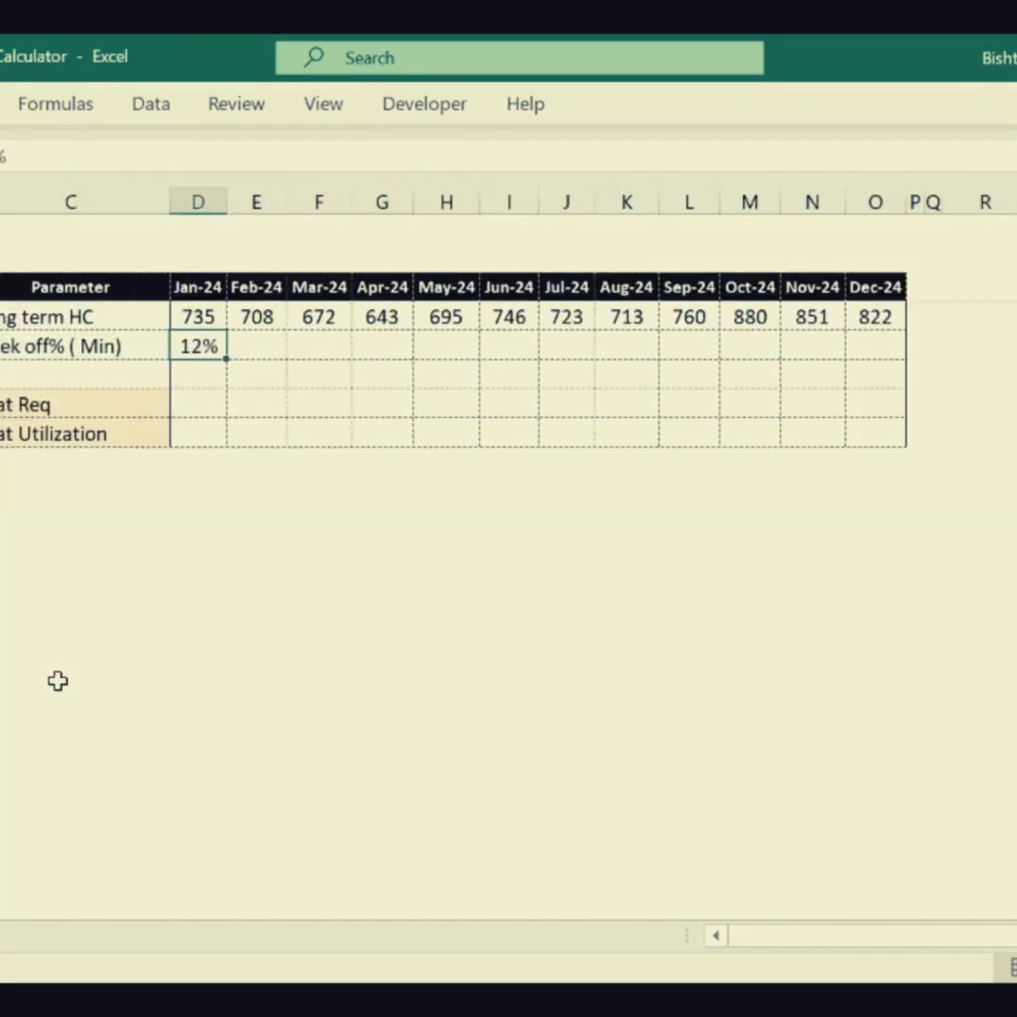
click(56, 671)
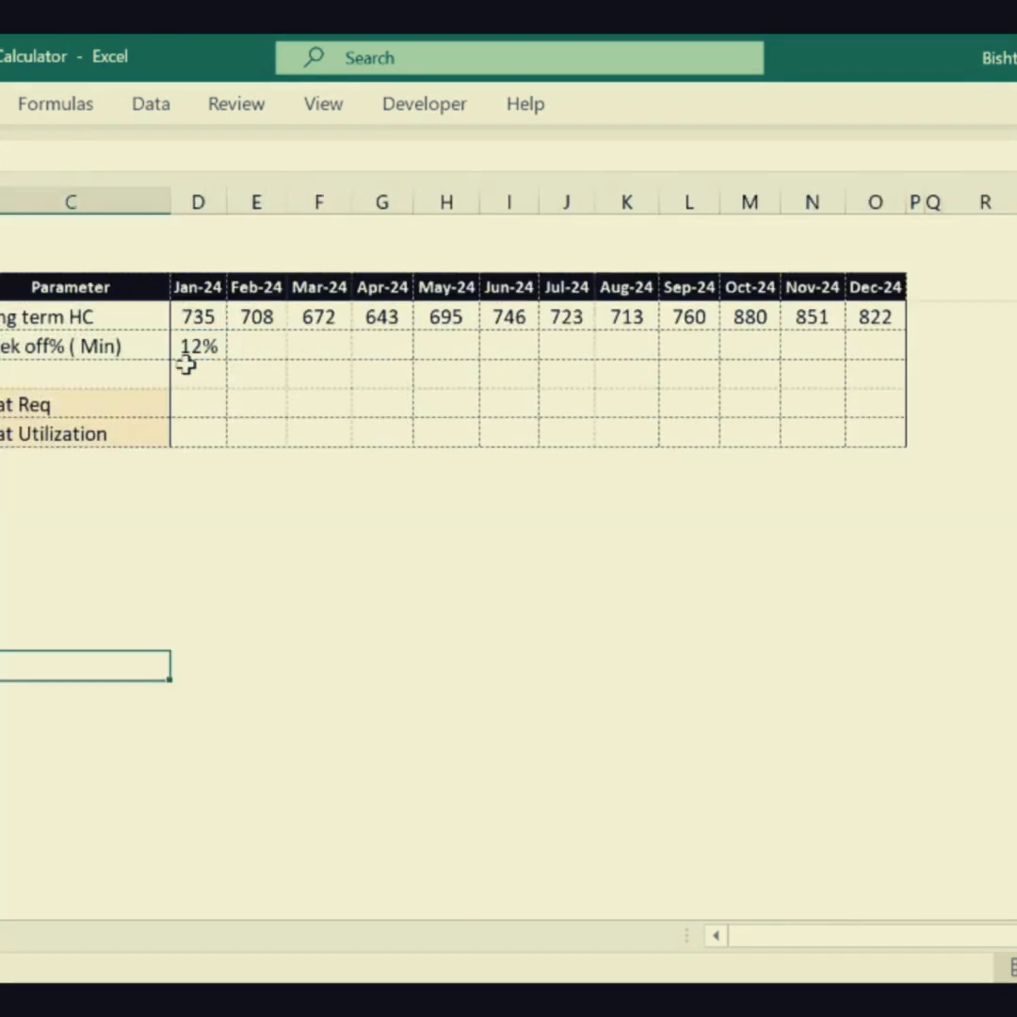
click(189, 344)
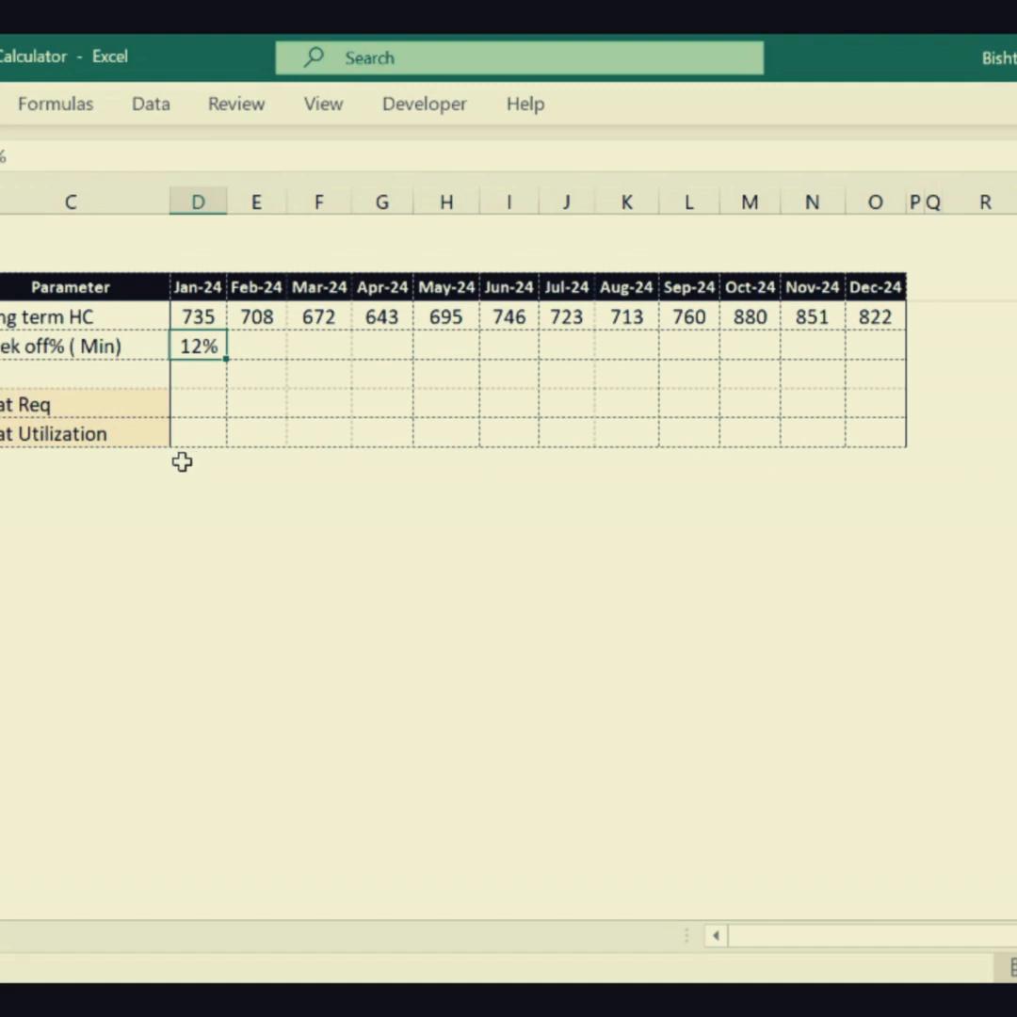
click(335, 576)
- Copy the Jan-24 Week off% (Min) value of 12% across all months through Dec-24
click(202, 351)
key(ctrl+c)
drag(208, 346, 885, 345)
key(ctrl+v)
click(450, 635)
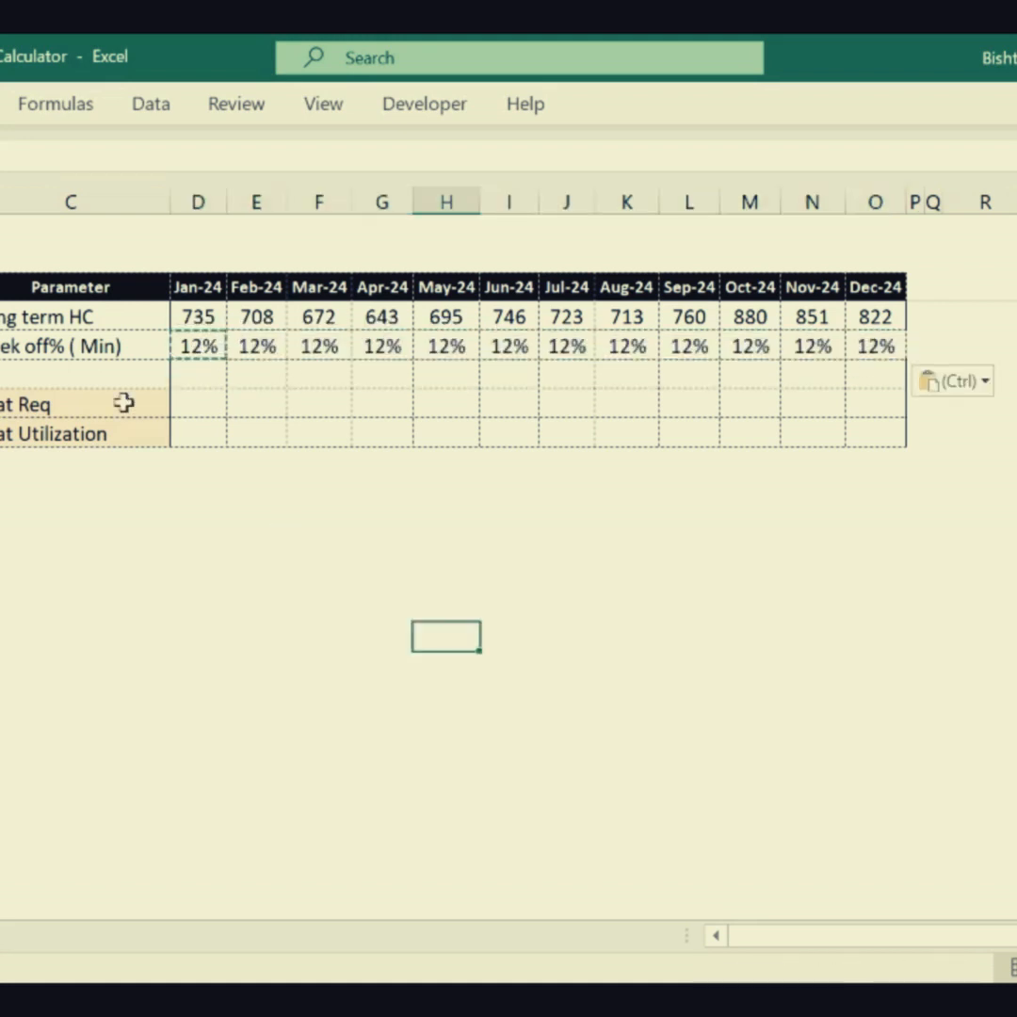
- Label the blank row below Week off% (Min) as "Abseteeism"
click(79, 373)
text(Abseteeism)
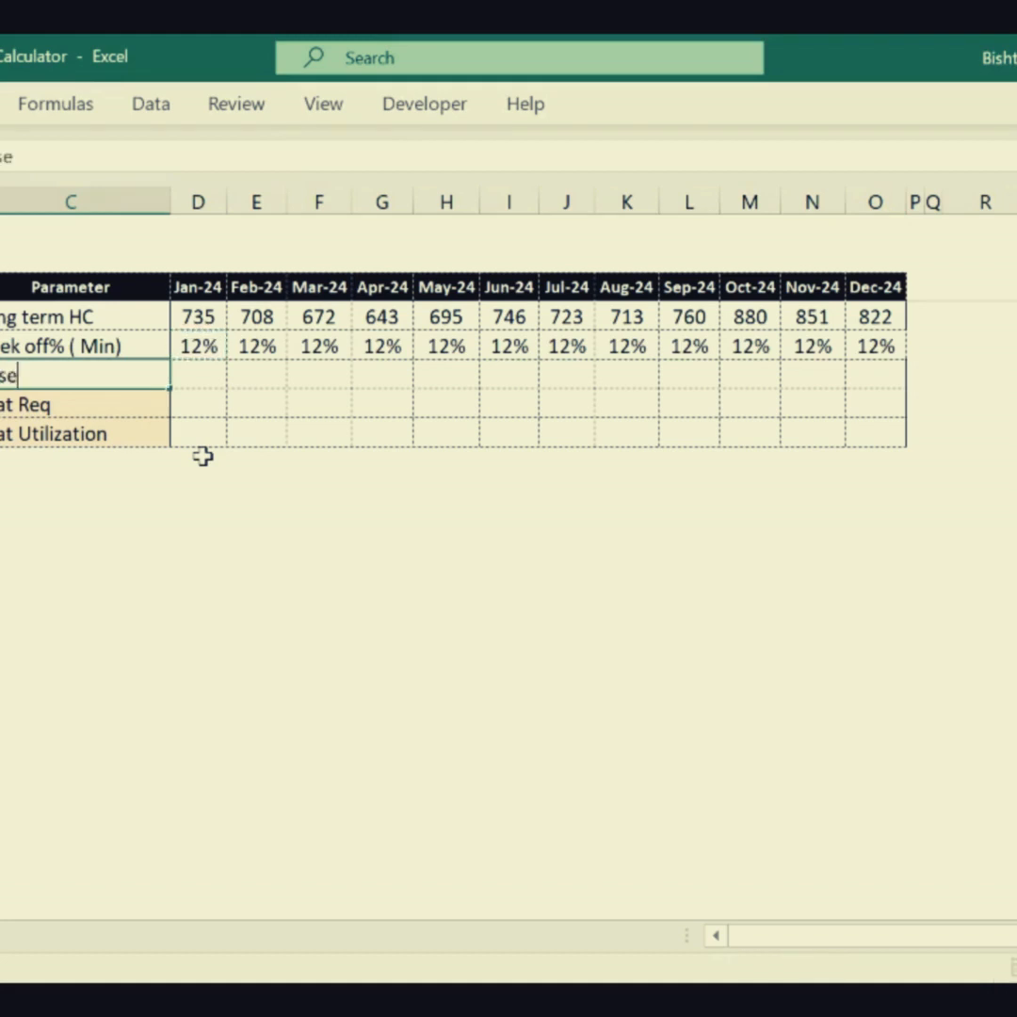
key(Tab)
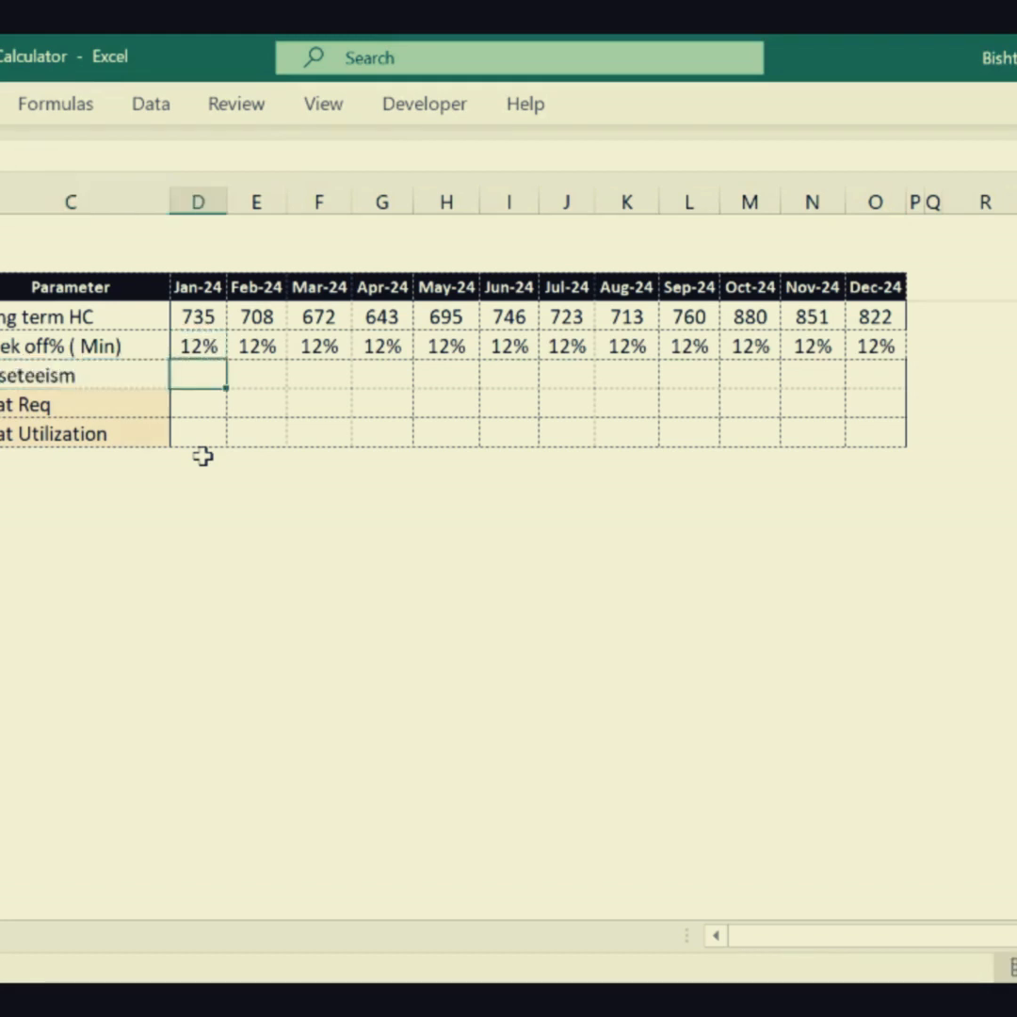
- Set the Jan-24 value of the Abseteeism row to 8%
text(10)
key(BackSpace)
key(BackSpace)
text(0)
key(Tab)
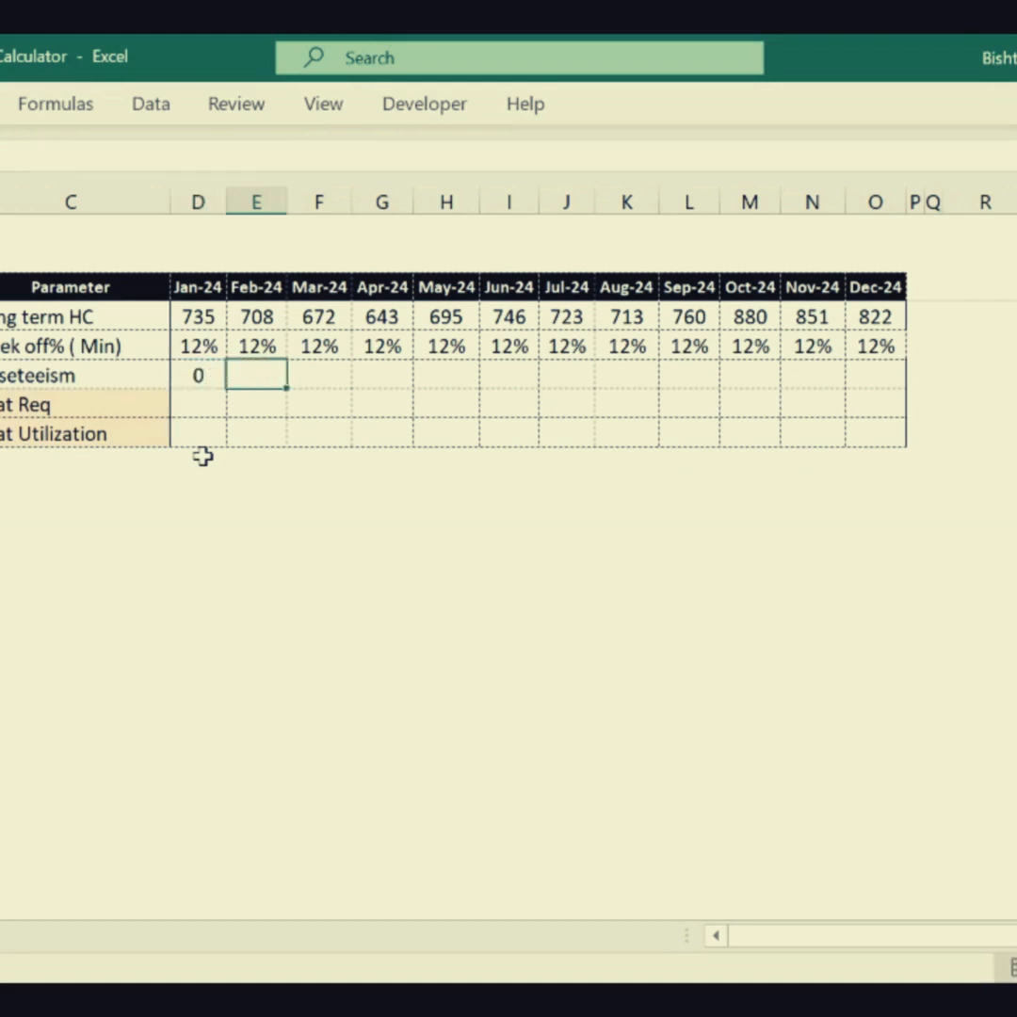
key(Left)
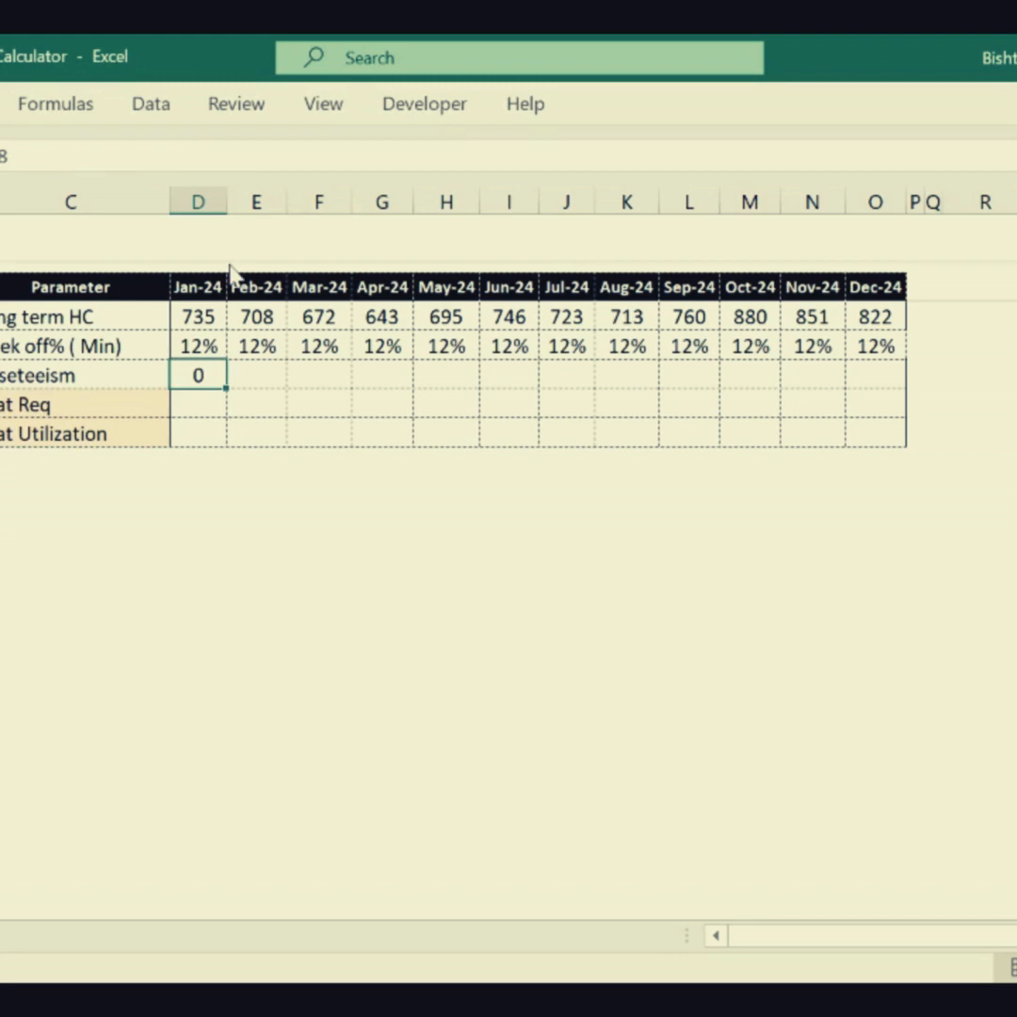
text(8%)
click(250, 433)
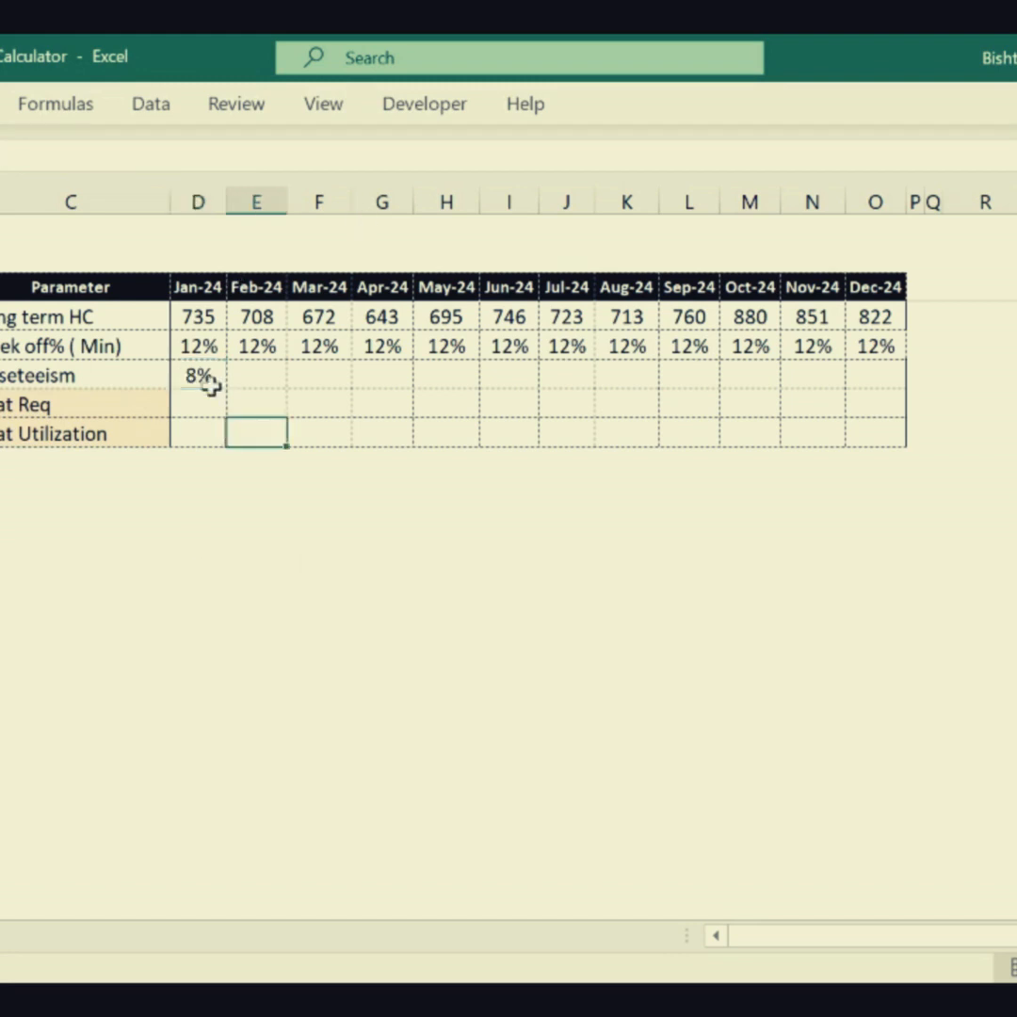
- Copy the Jan-24 Abseteeism value of 8% to Feb-24 through Dec-24
click(208, 379)
key(ctrl+c)
drag(254, 376, 880, 375)
key(ctrl+v)
click(518, 595)
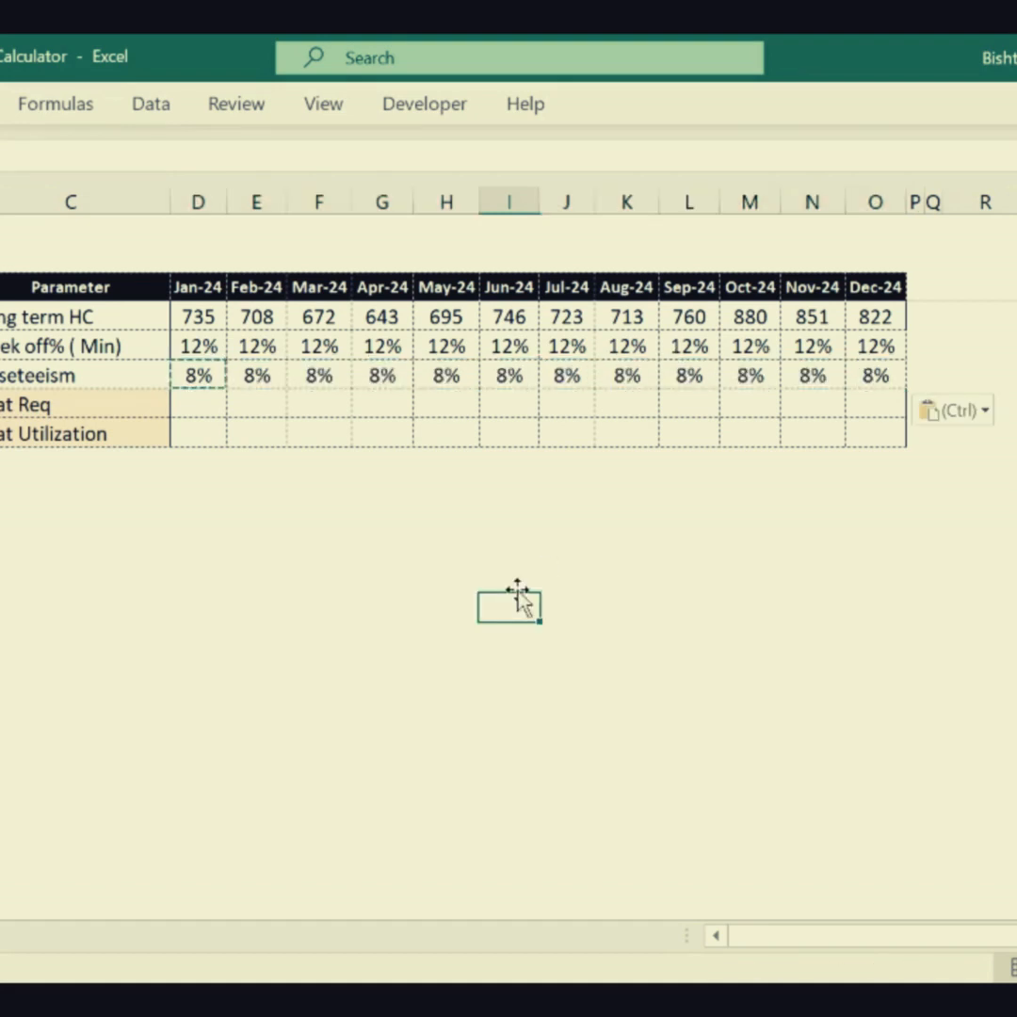
drag(186, 373, 803, 379)
click(382, 549)
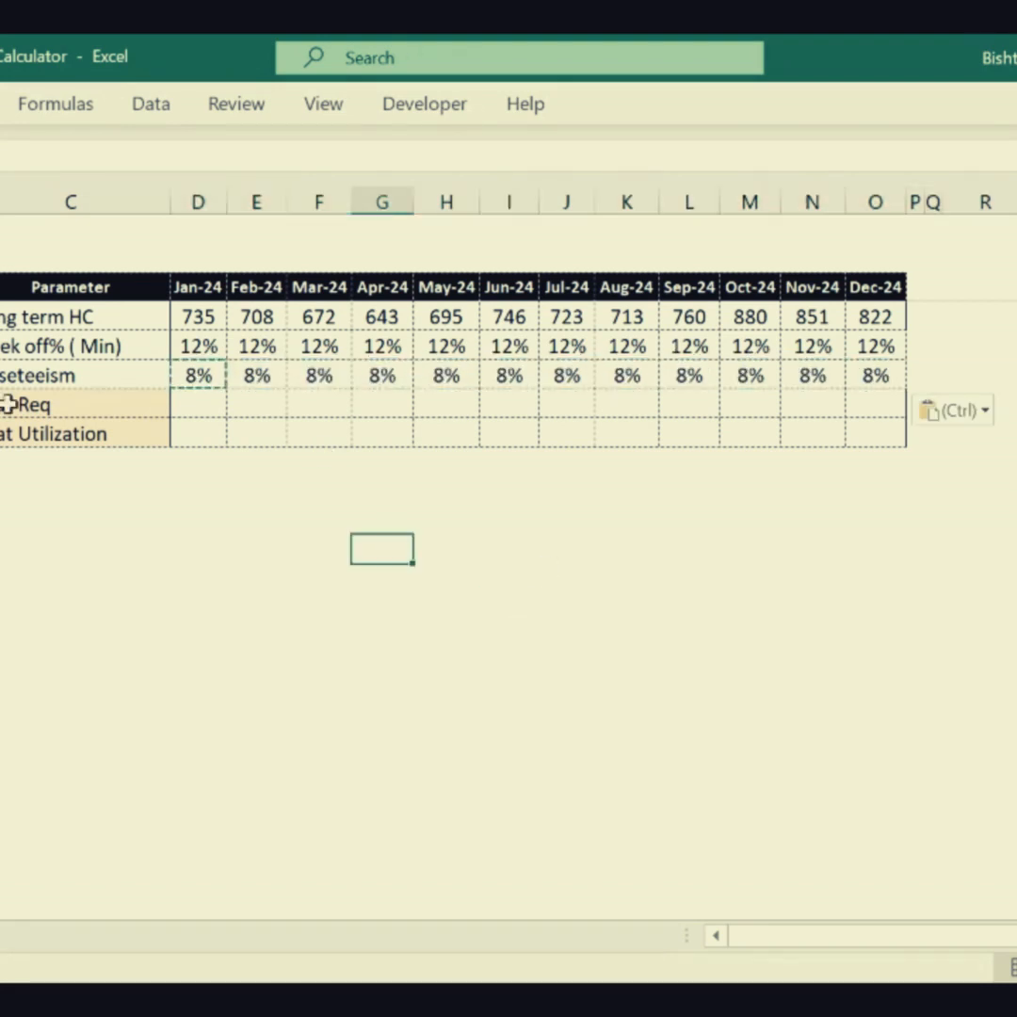
- Try to insert new rows above the Seat Req row
click(72, 407)
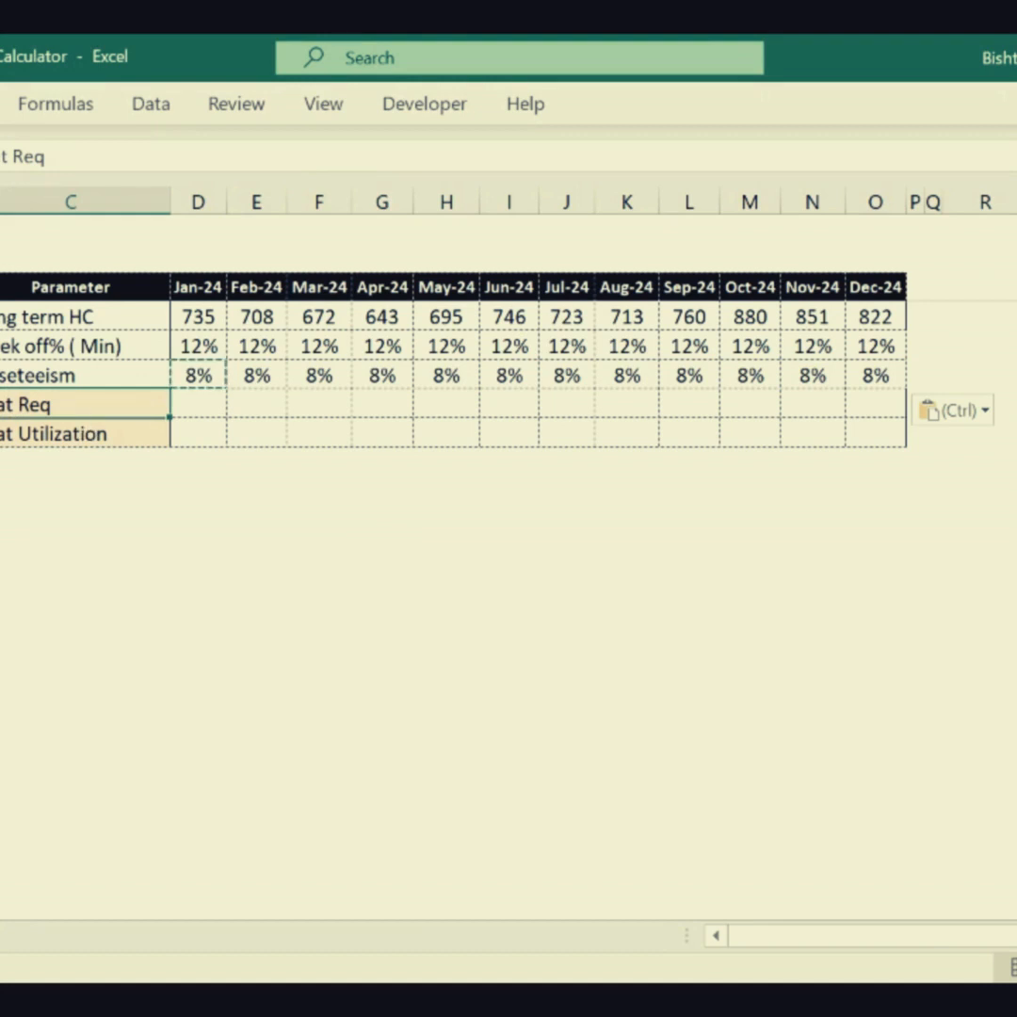
drag(0, 405, 0, 463)
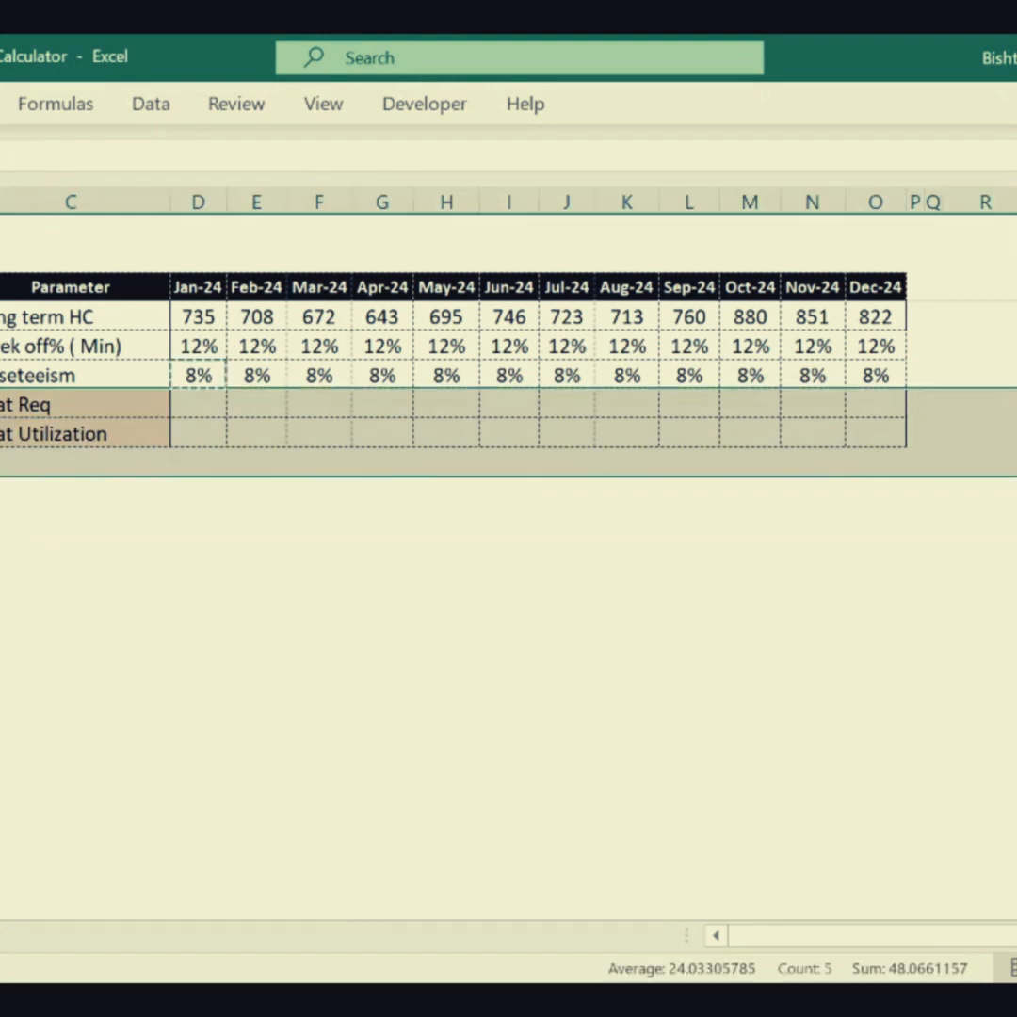
key(ctrl+shift+plus)
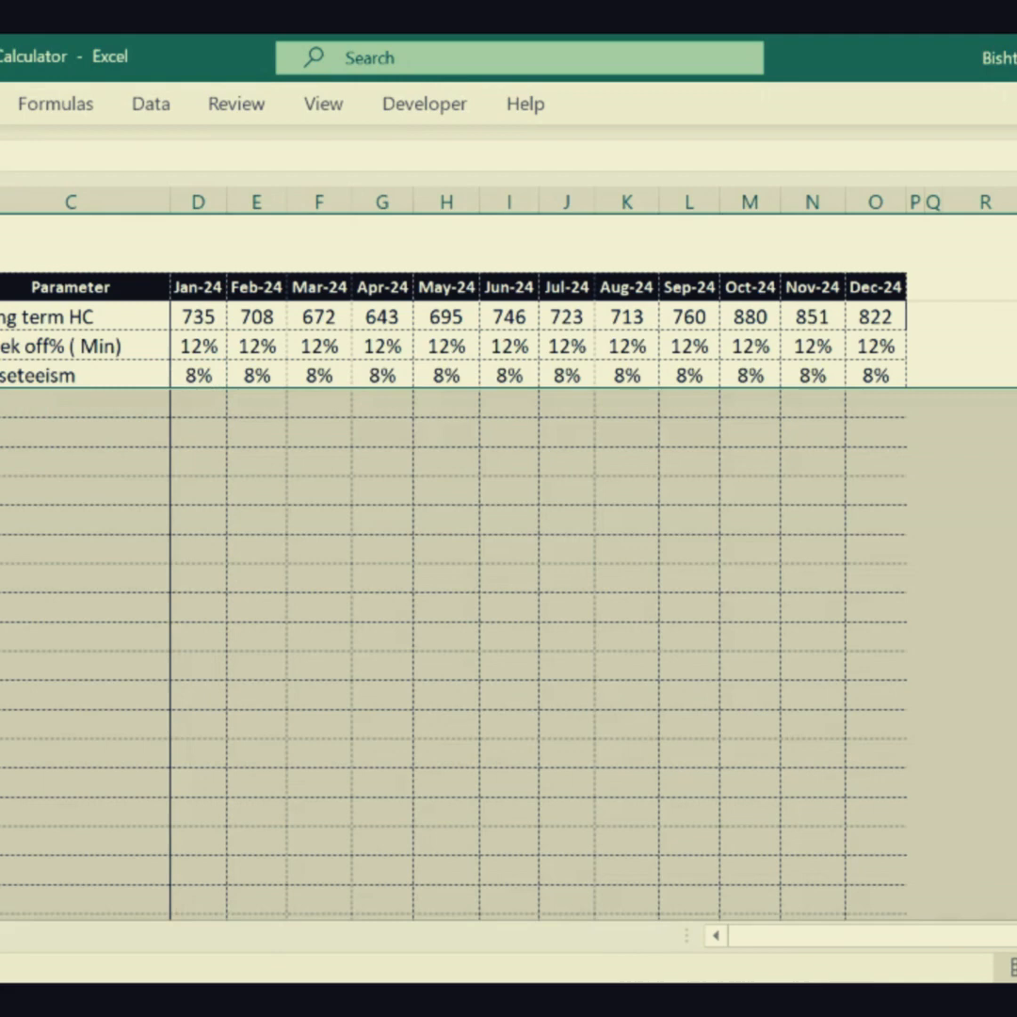
click(57, 492)
key(ctrl+z)
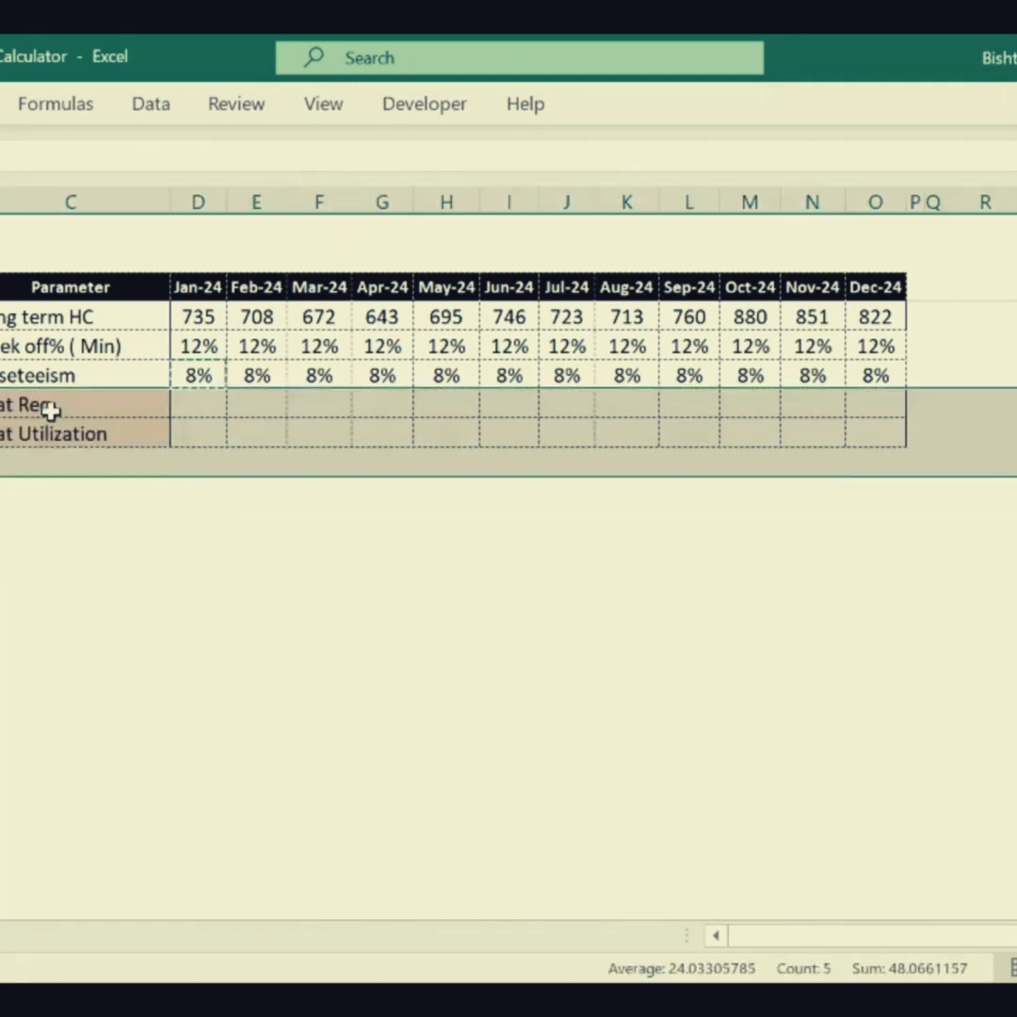
click(42, 405)
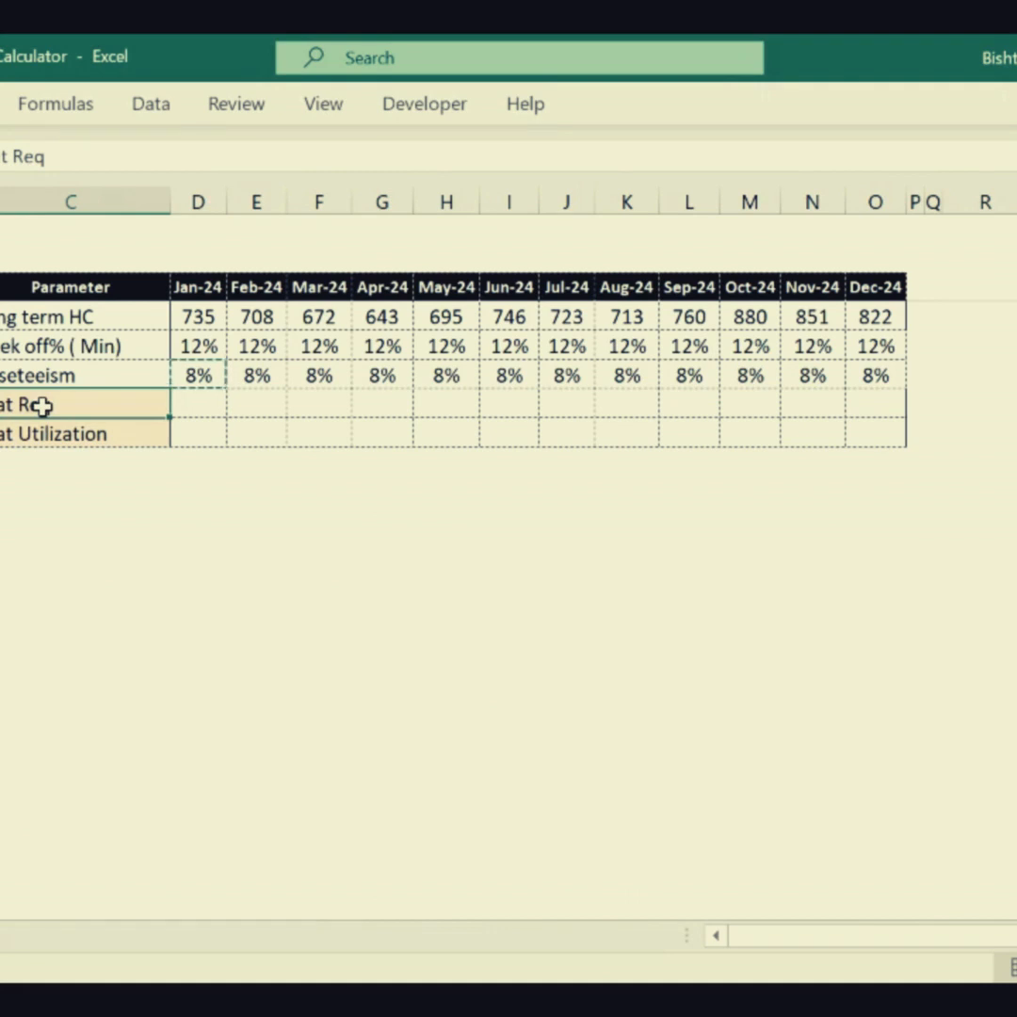
click(206, 555)
- Replace the Seat Req label in column C with "Expected Present Count"
click(148, 405)
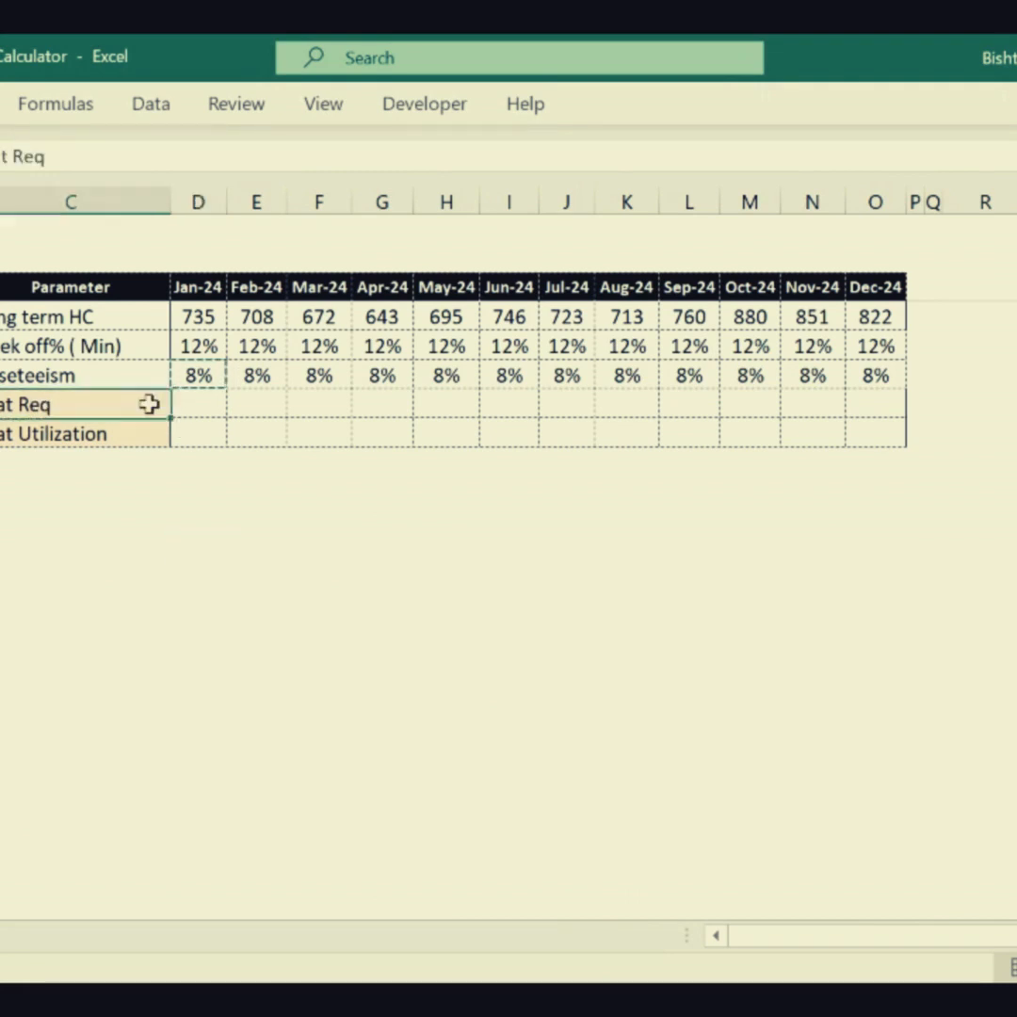
text(Expec)
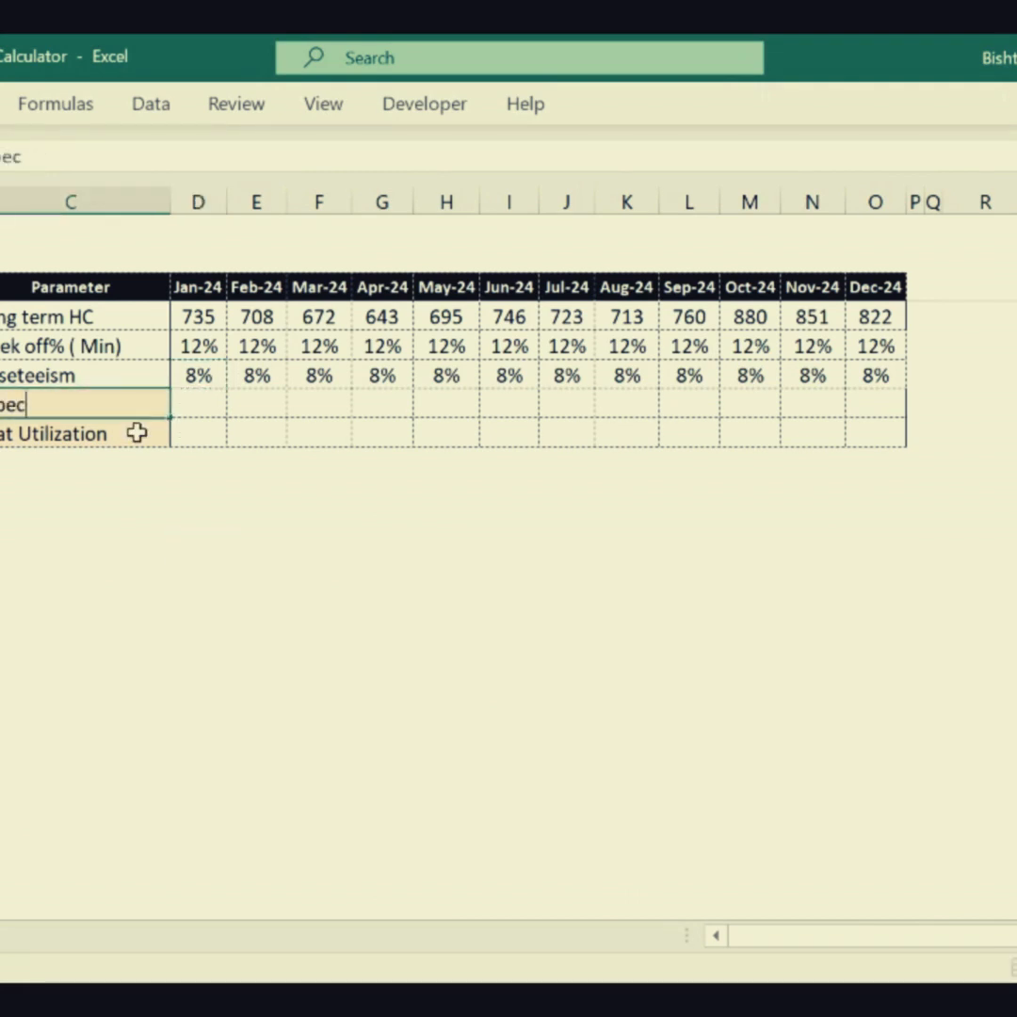
text(ted Present)
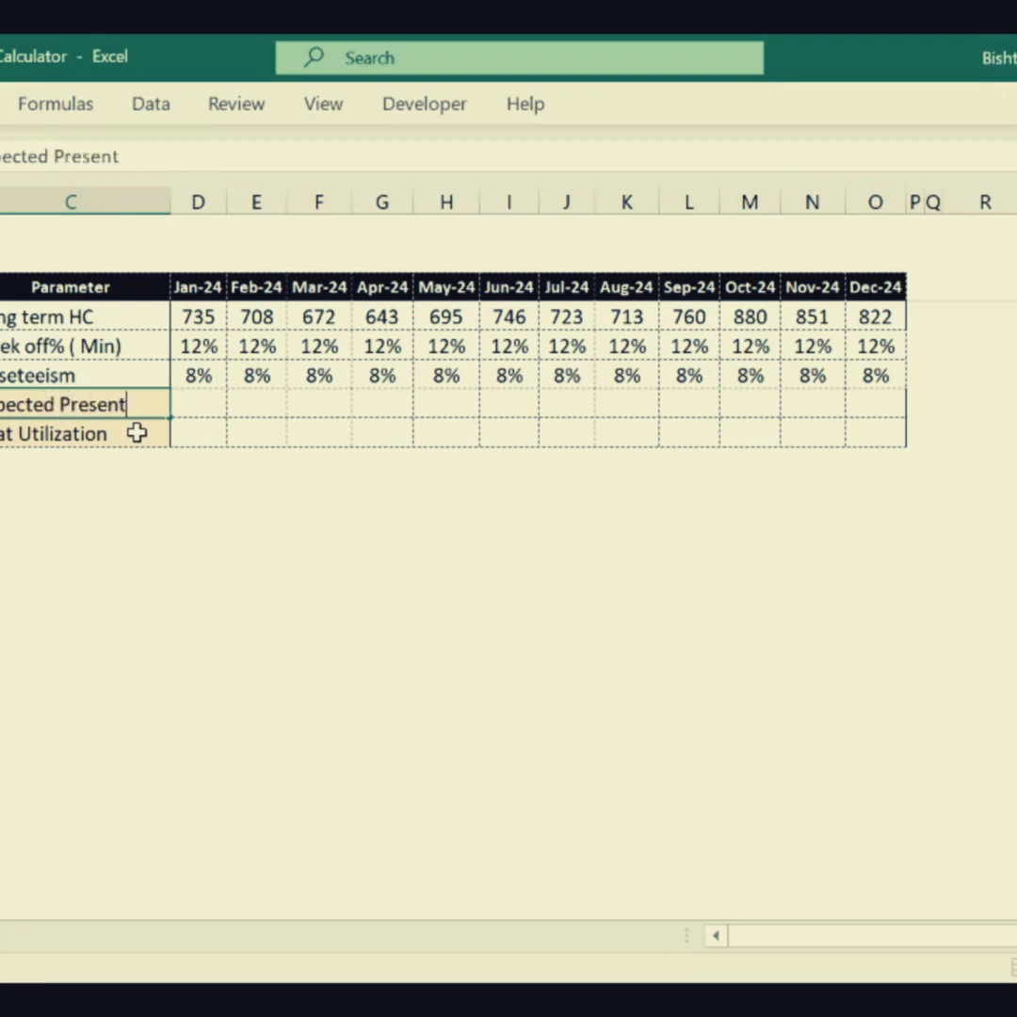
text( Count)
key(Tab)
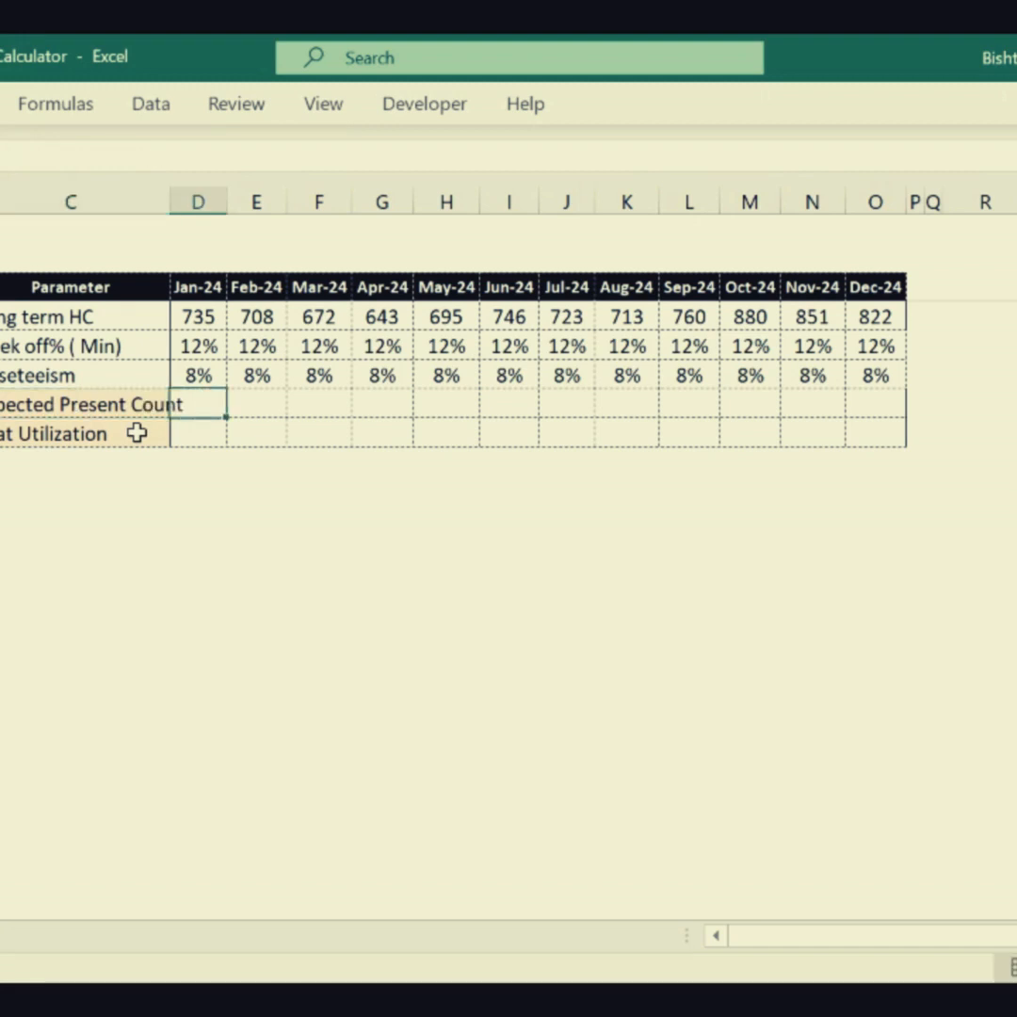
- Enter the formula =D13*(1-D14) for Jan-24 in the Expected Present Count row
text(=)
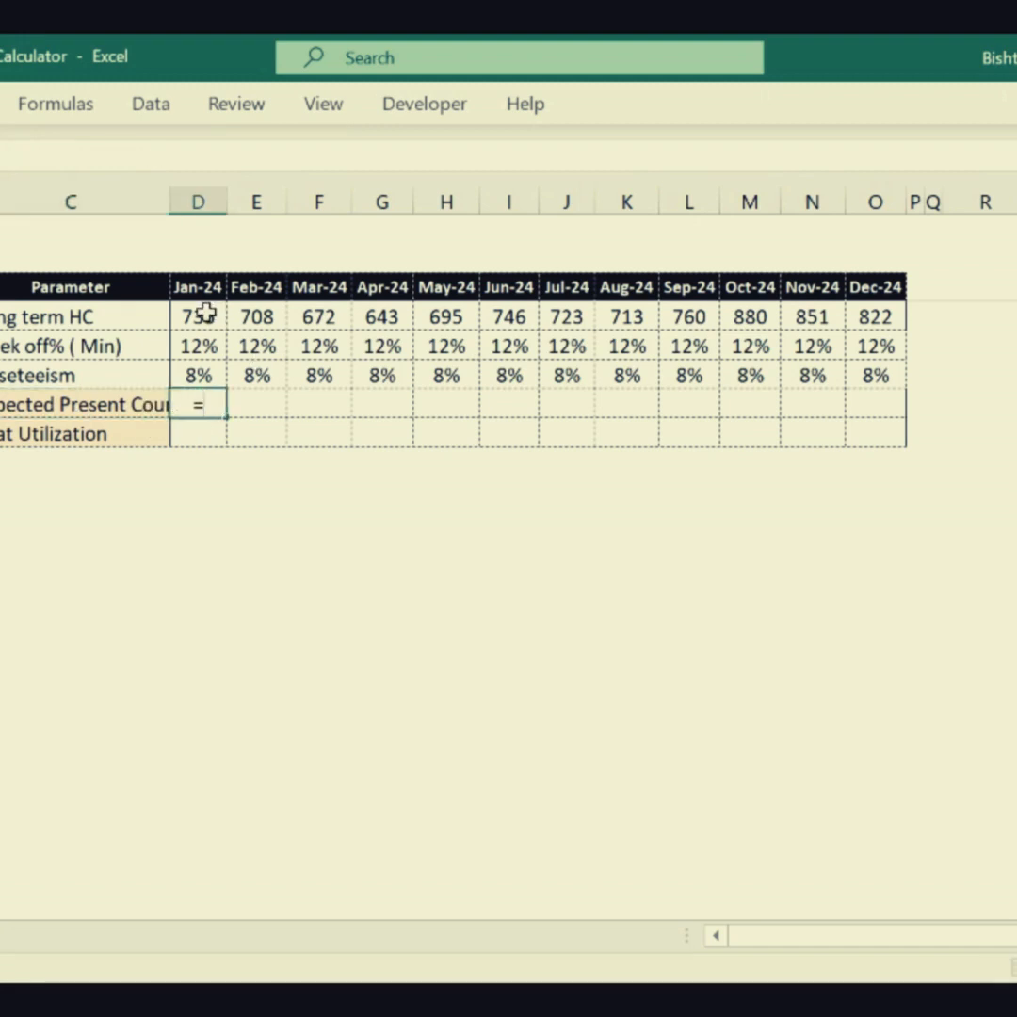
click(216, 318)
text(\*)
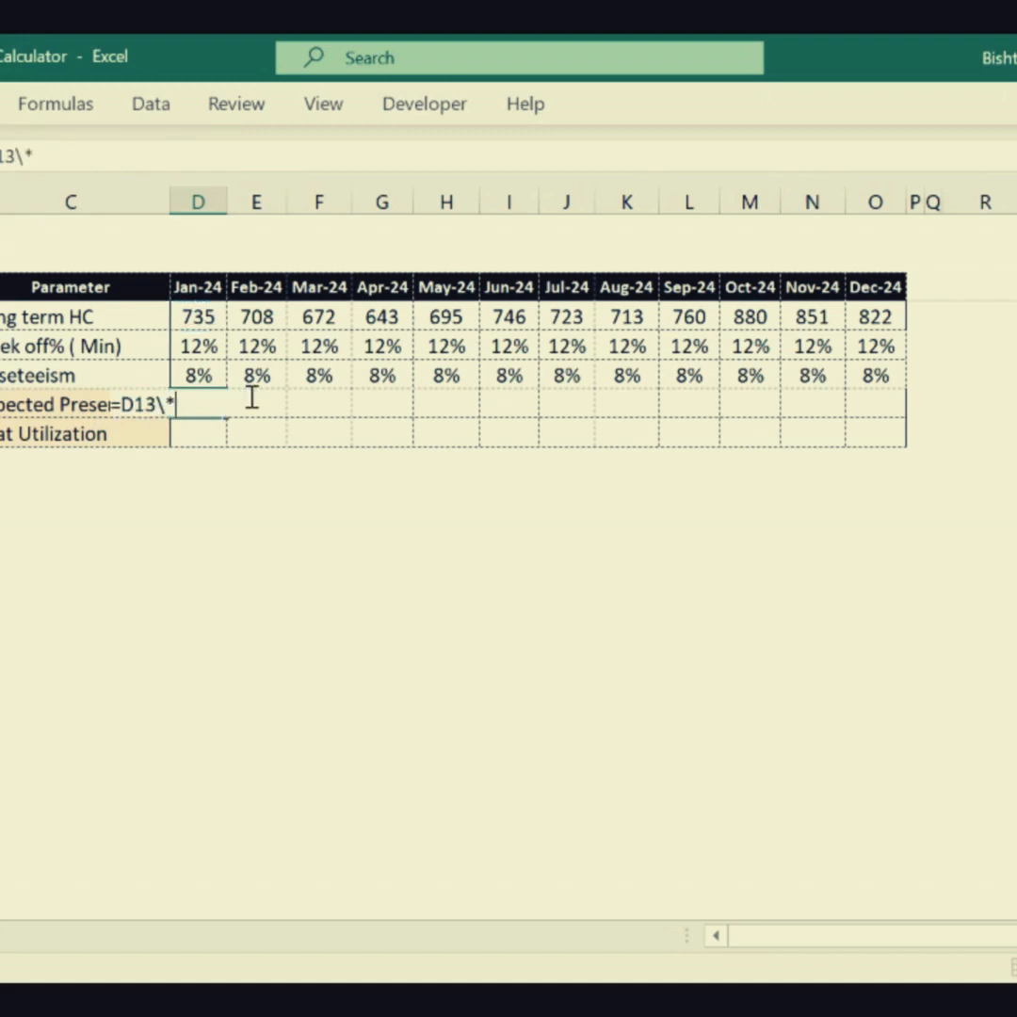
key(BackSpace)
key(BackSpace)
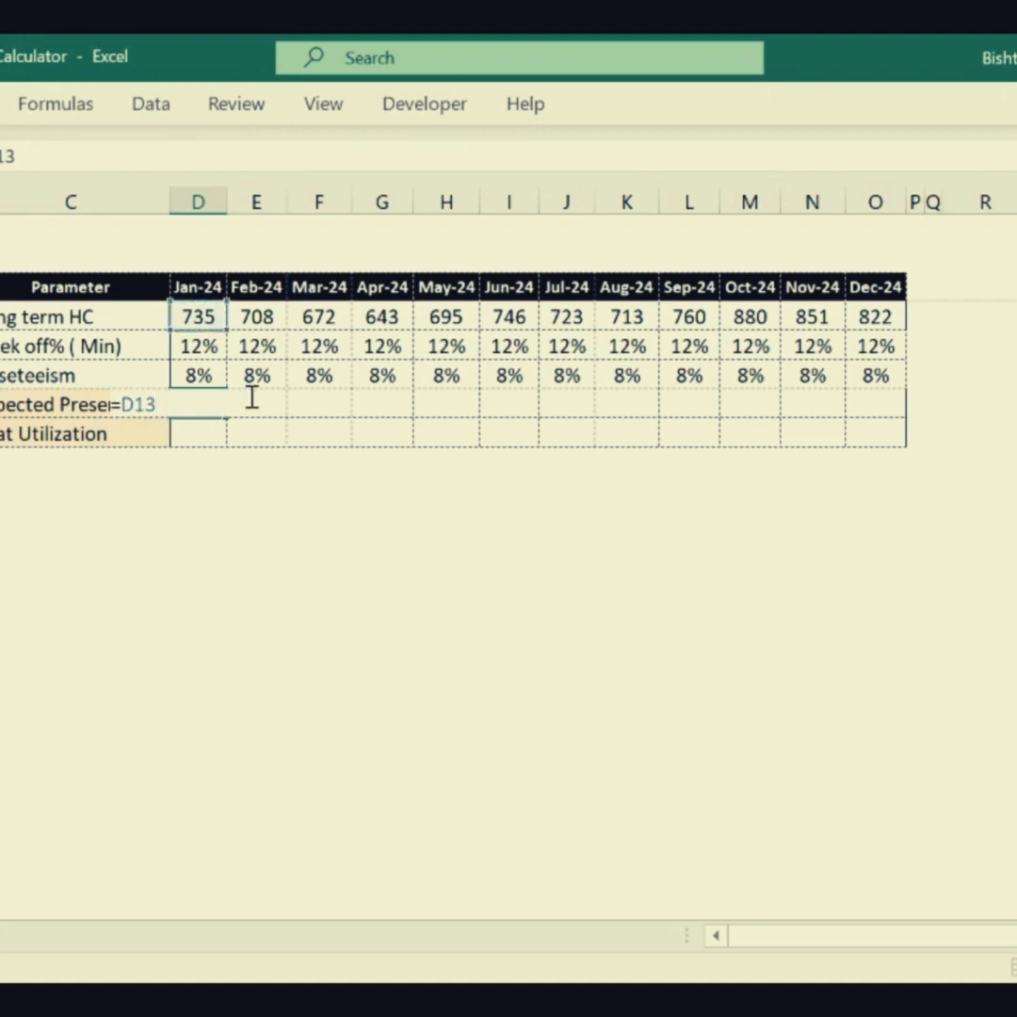
text(*(10)
key(BackSpace)
text(-)
click(191, 346)
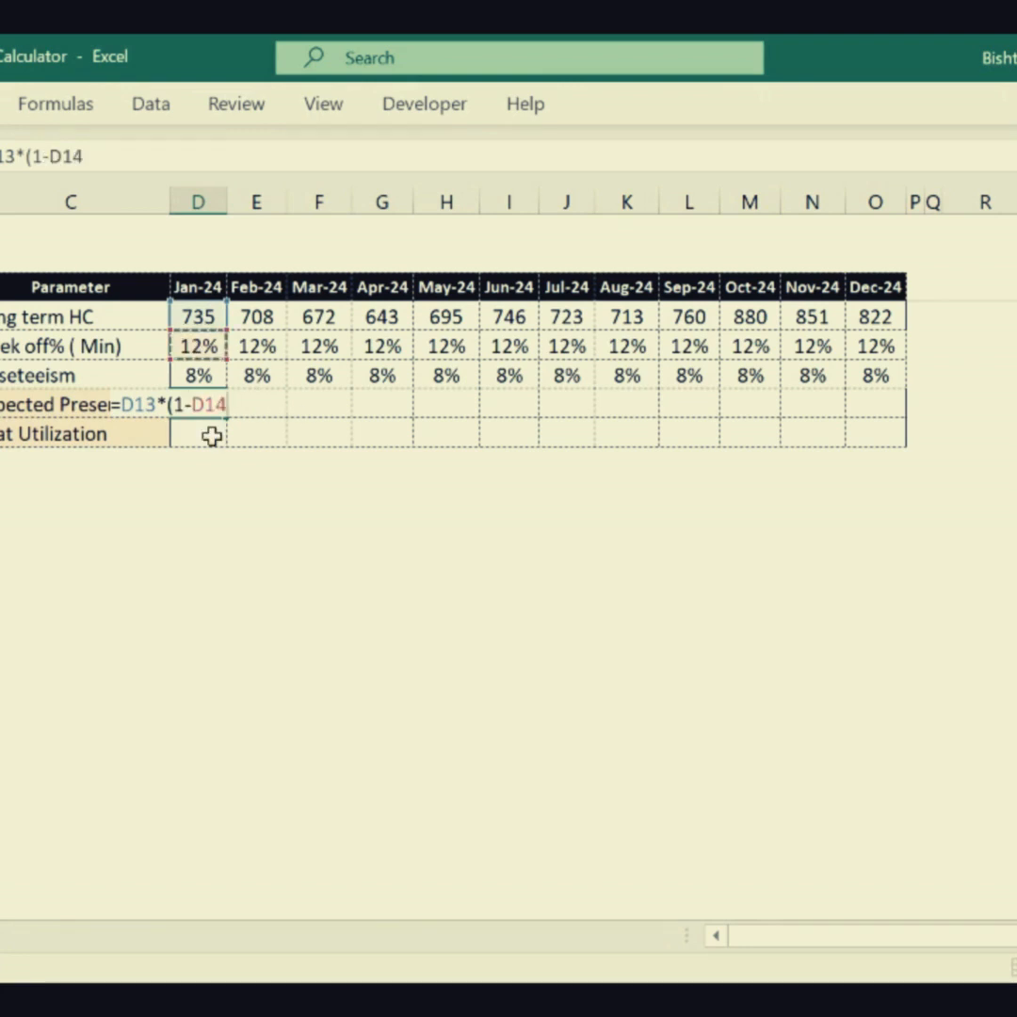
text())
key(ctrl+Return)
key(Left)
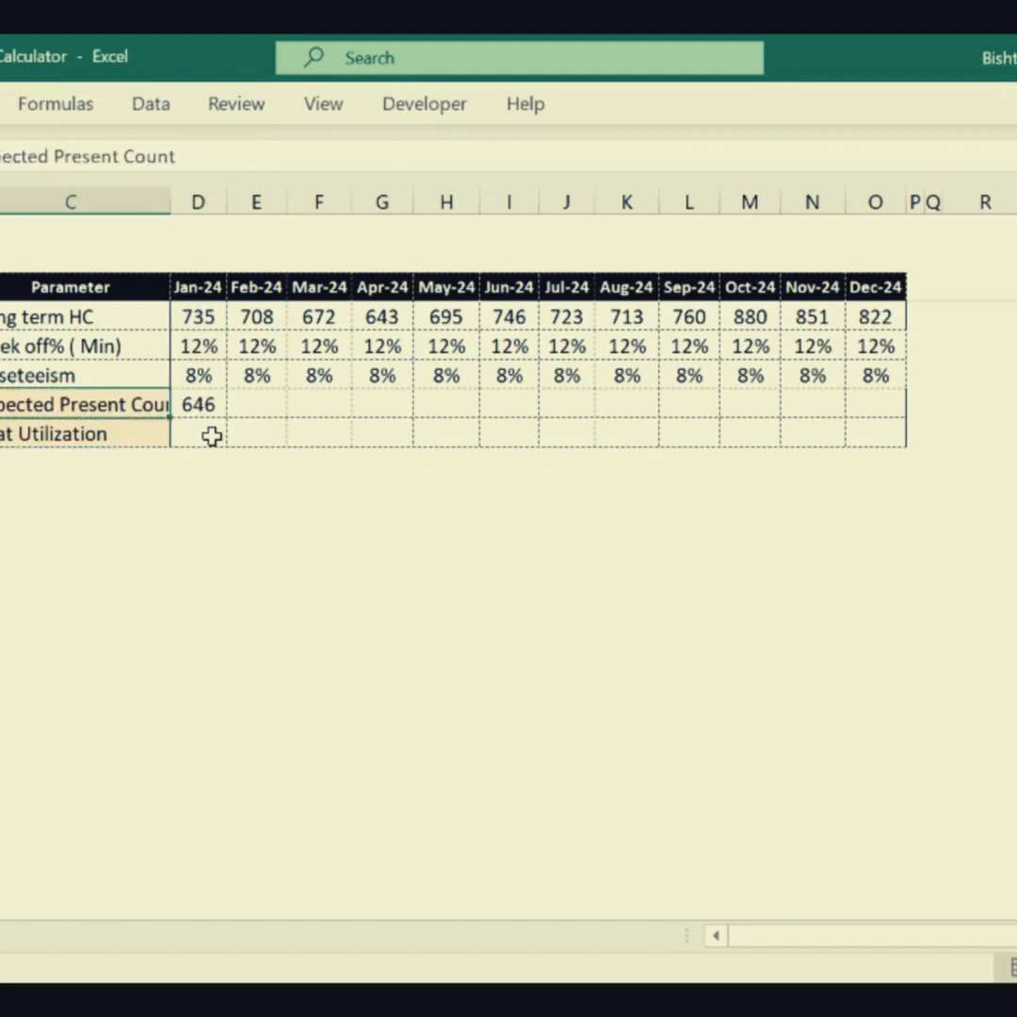
key(Right)
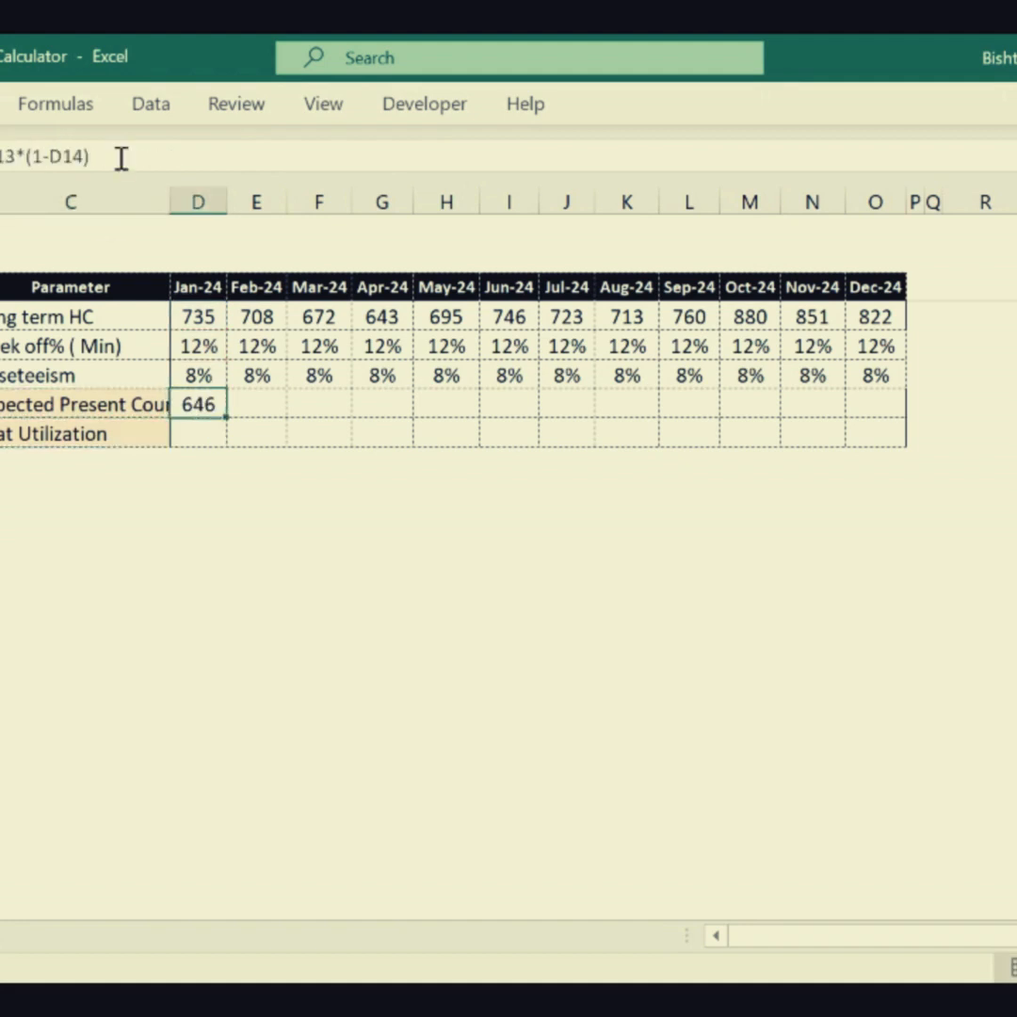
- Extend the Jan-24 Expected Present Count formula by multiplying it by (1-D15), giving =D13*(1-D14)*(1-D15)
click(120, 170)
text(*)
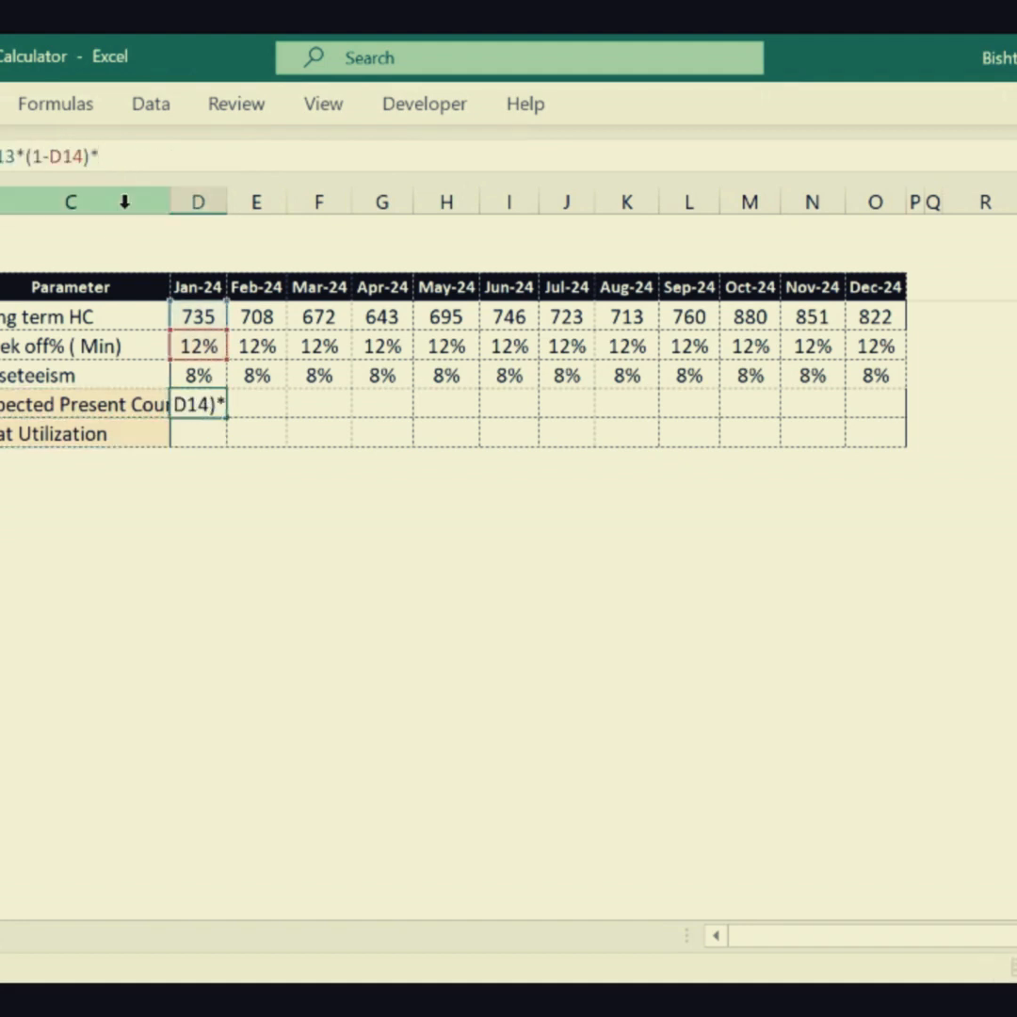
text((1-)
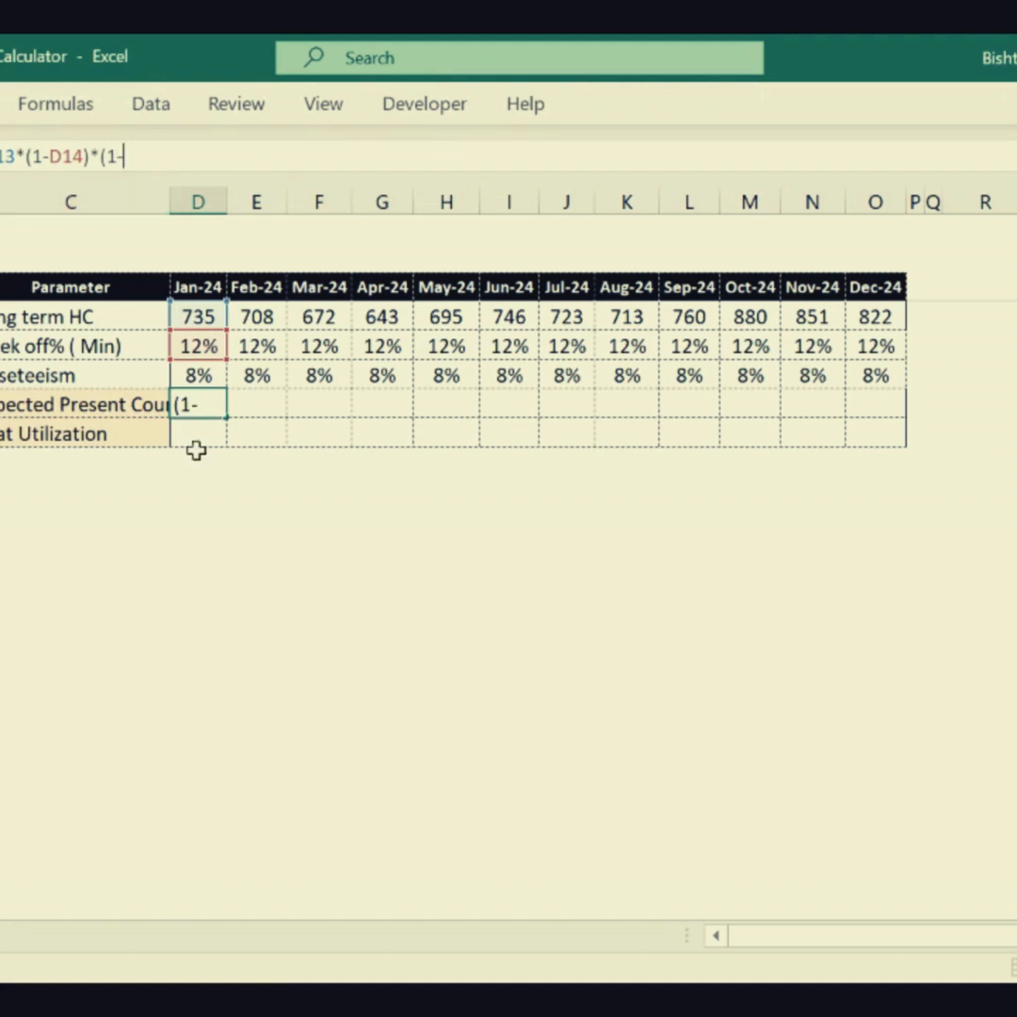
click(215, 377)
text())
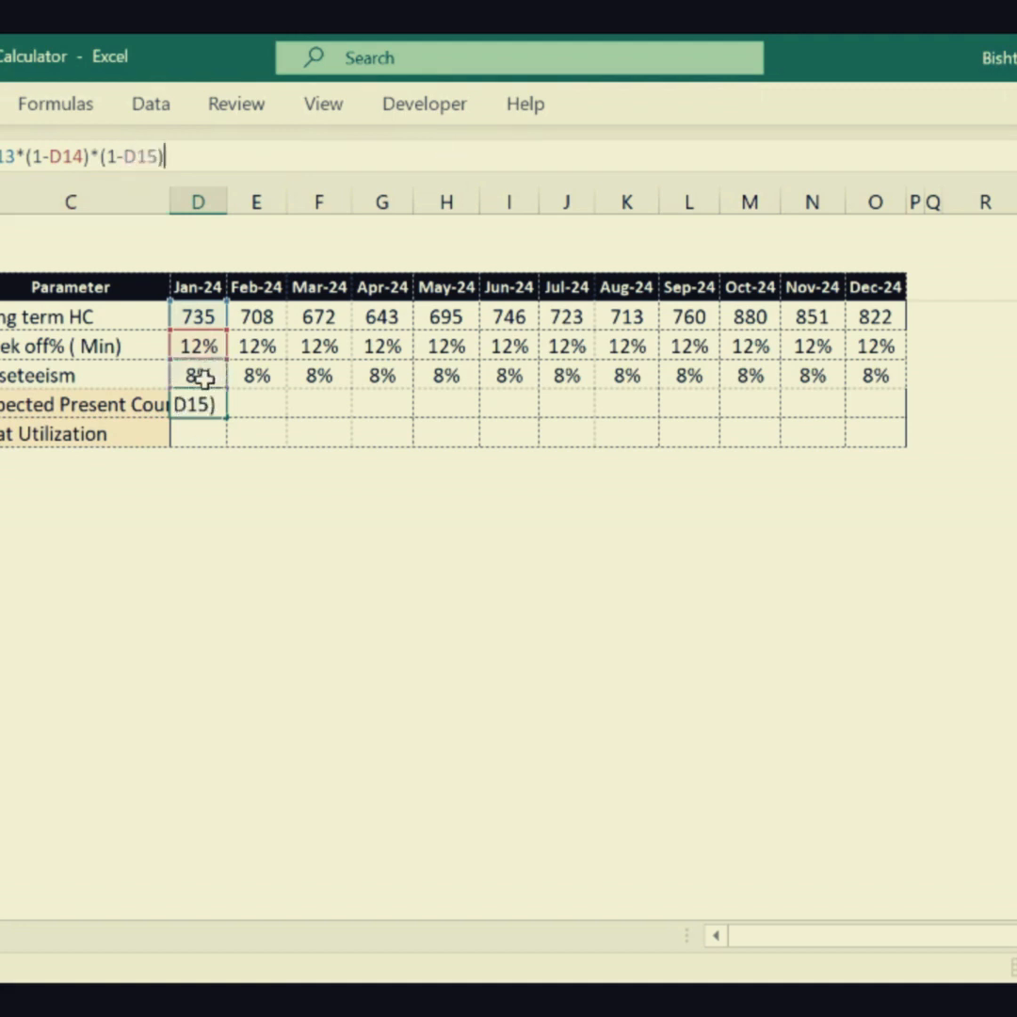
key(Return)
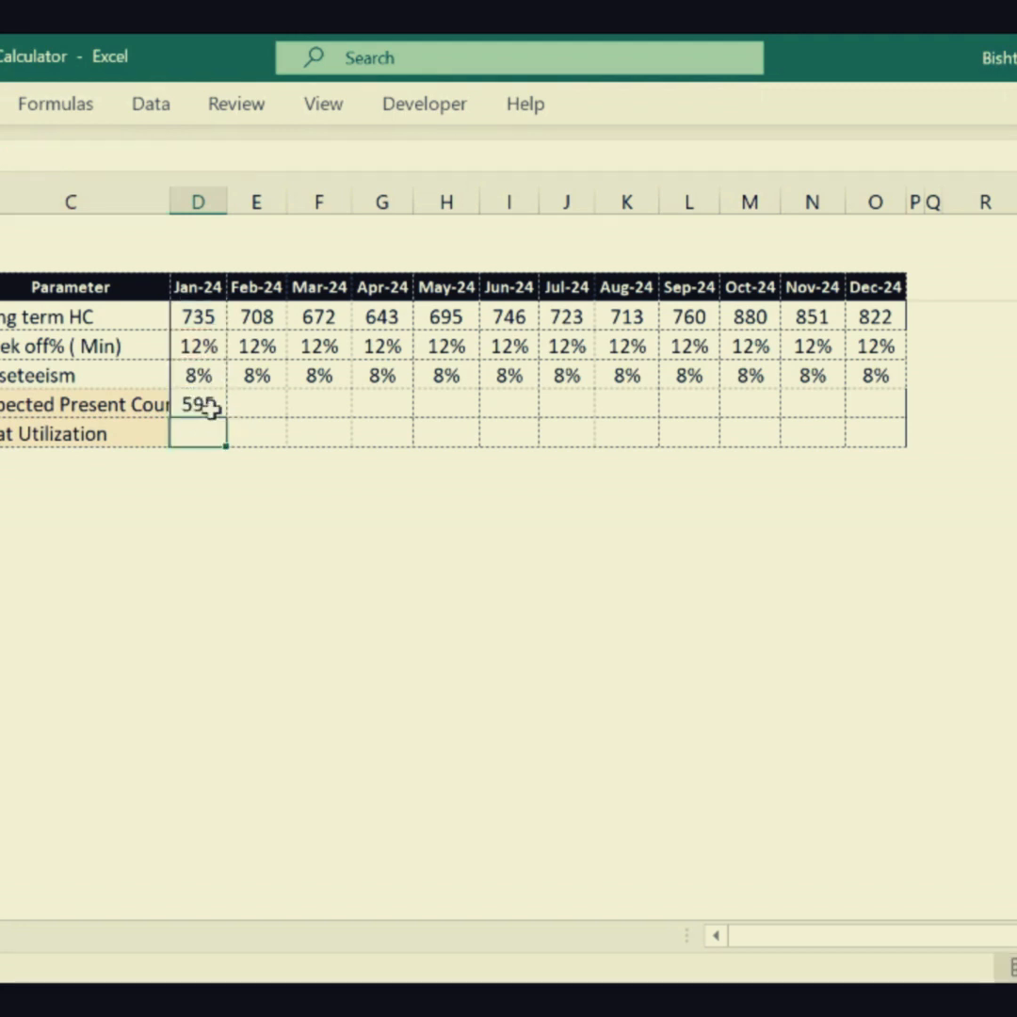
- Copy the Jan-24 Expected Present Count formula to Feb-24 through Dec-24
click(209, 407)
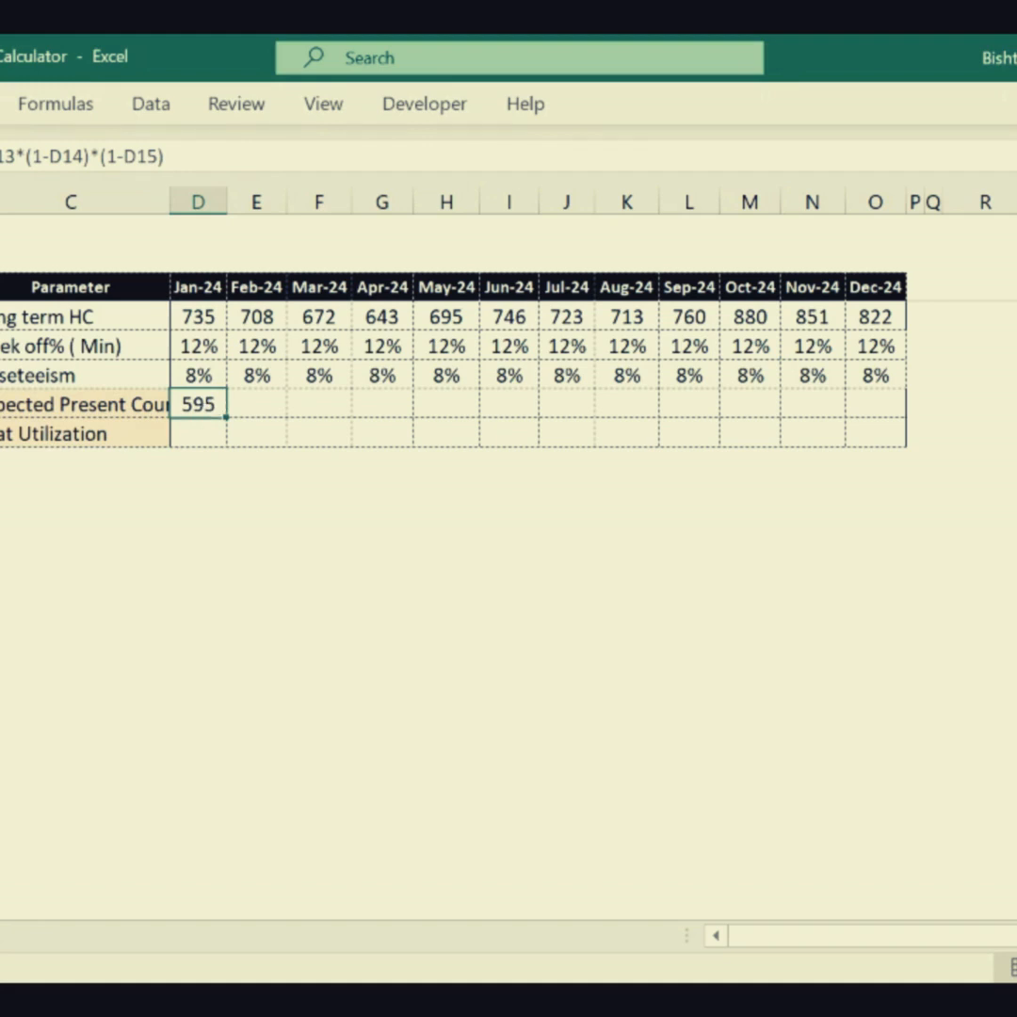
click(2, 434)
click(2, 405)
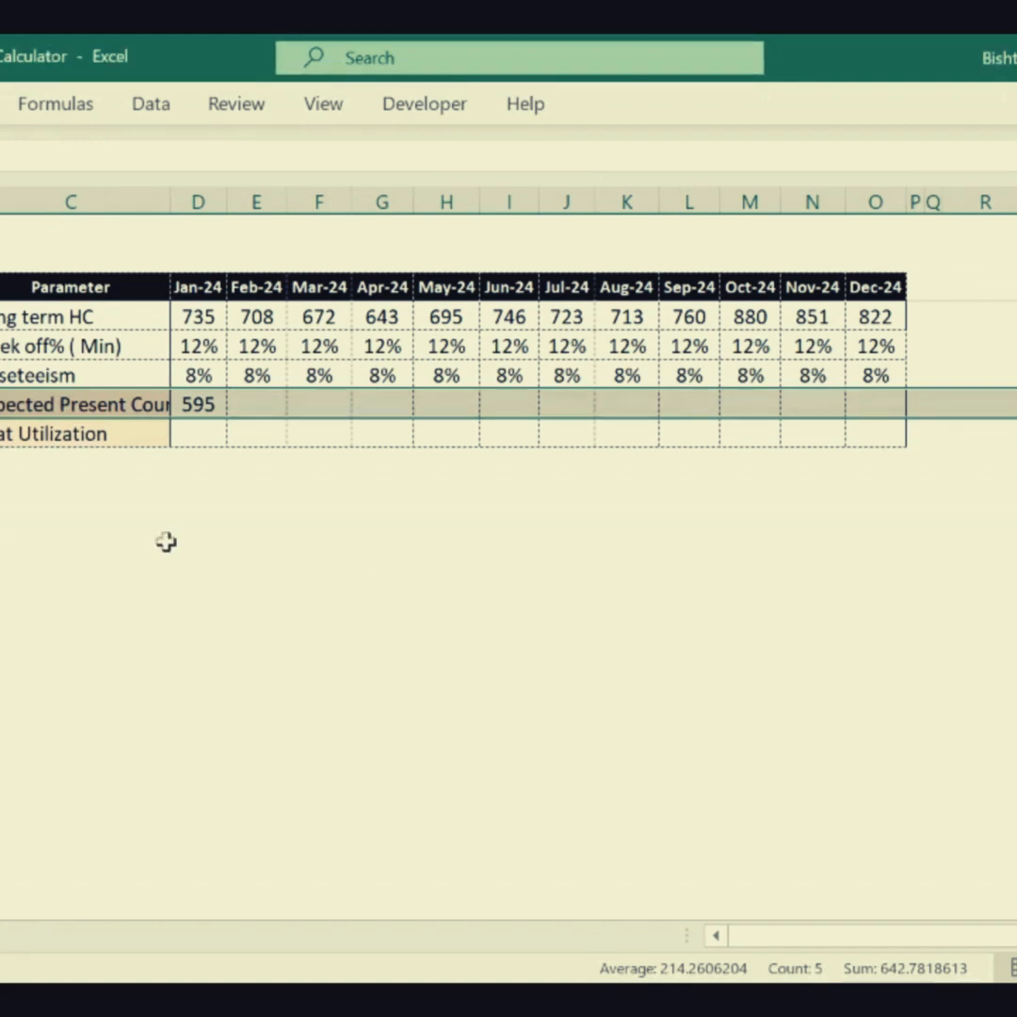
click(218, 403)
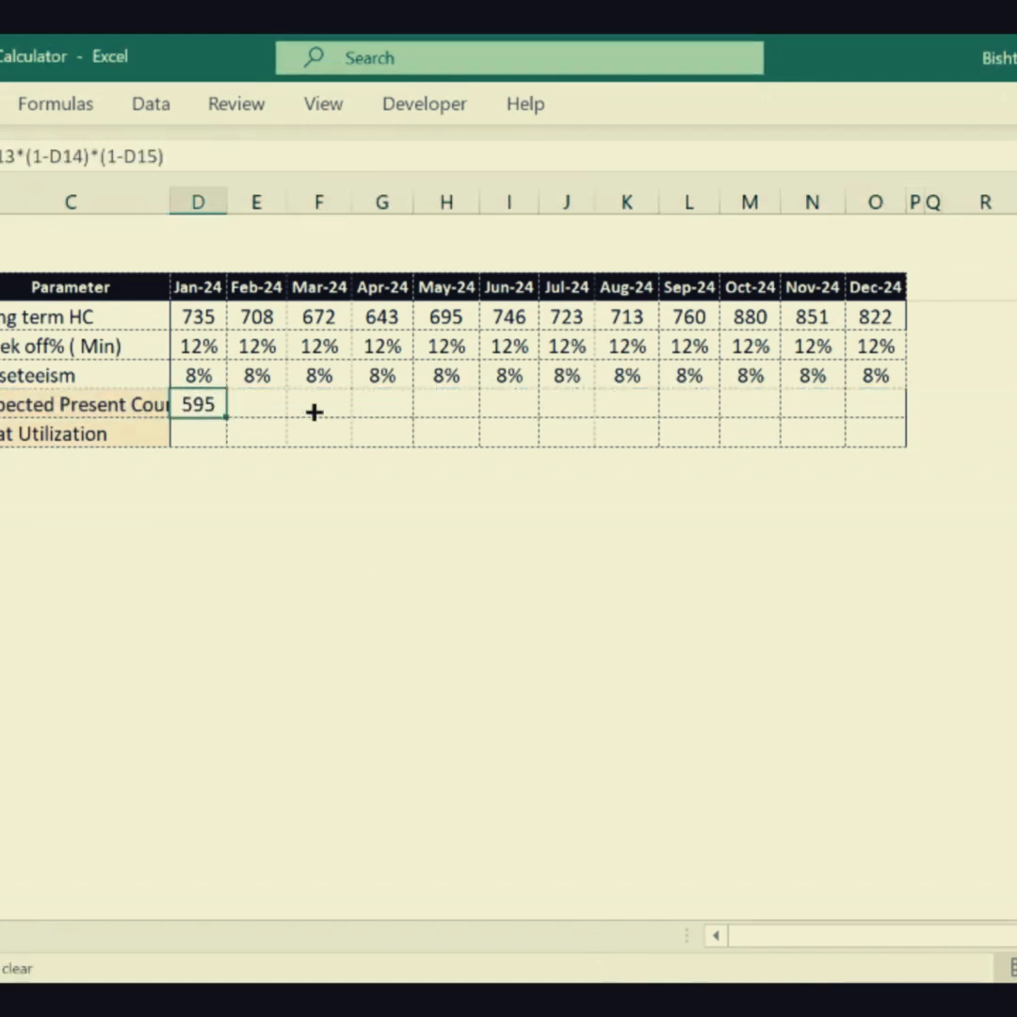
drag(314, 411, 840, 404)
click(613, 547)
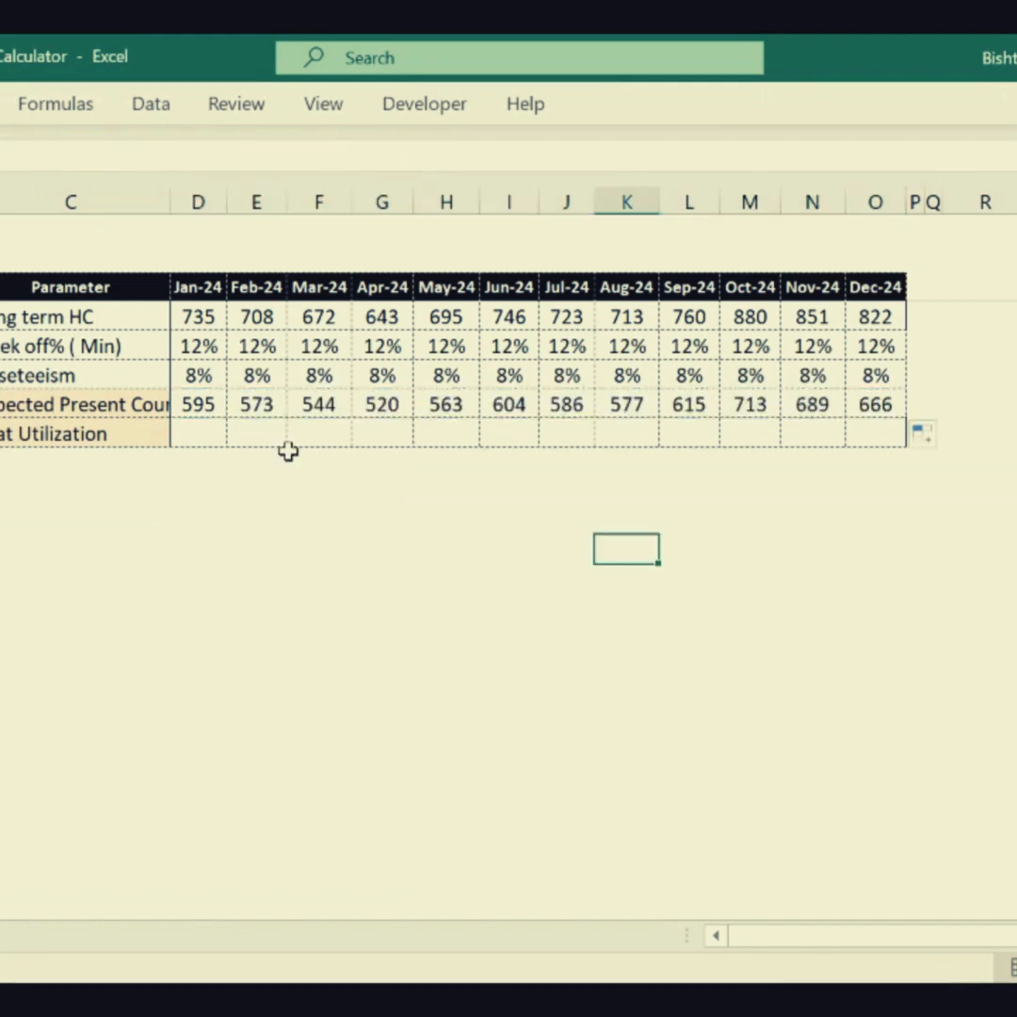
drag(200, 414, 872, 409)
click(689, 519)
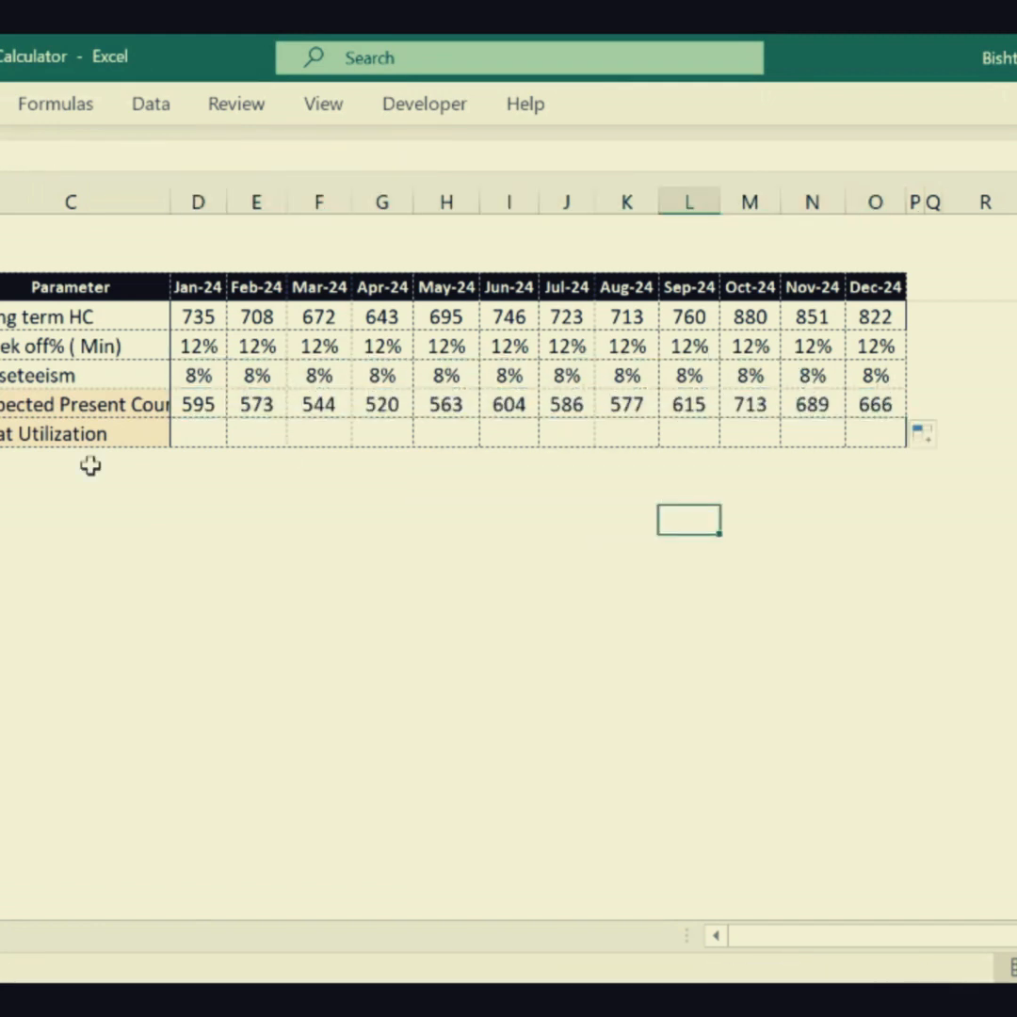
- Enter the shift timings 0800-1700, 1300-2200 and 2200-0200 one below another in column C, starting at C22
click(46, 435)
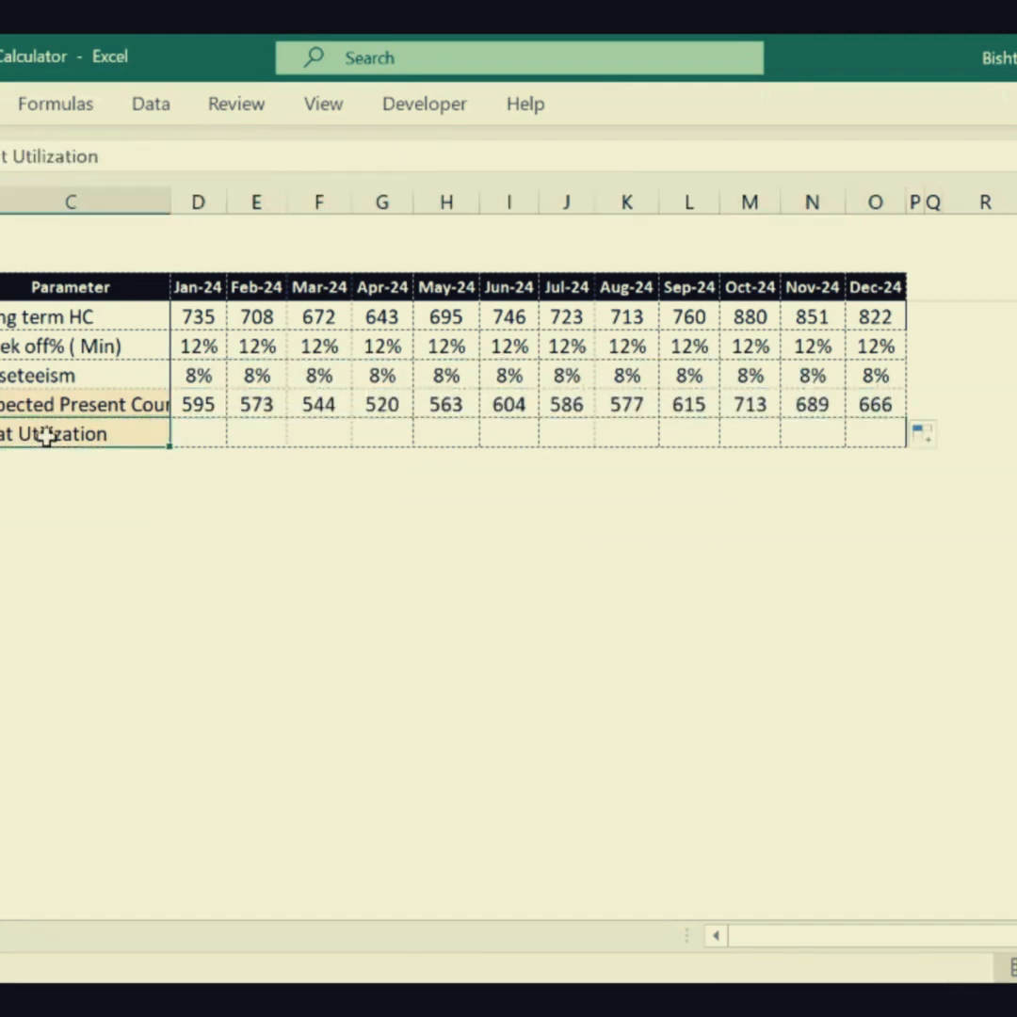
click(64, 575)
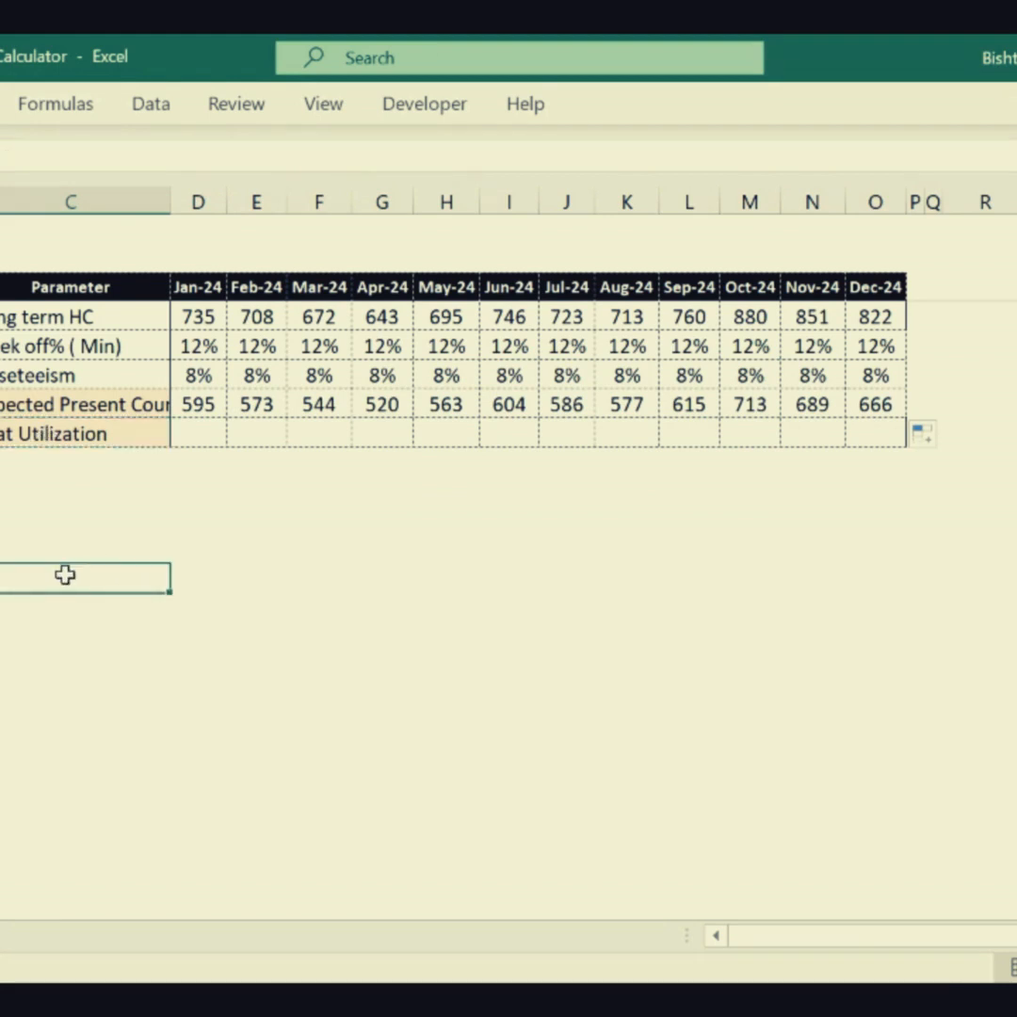
text(0800-17)
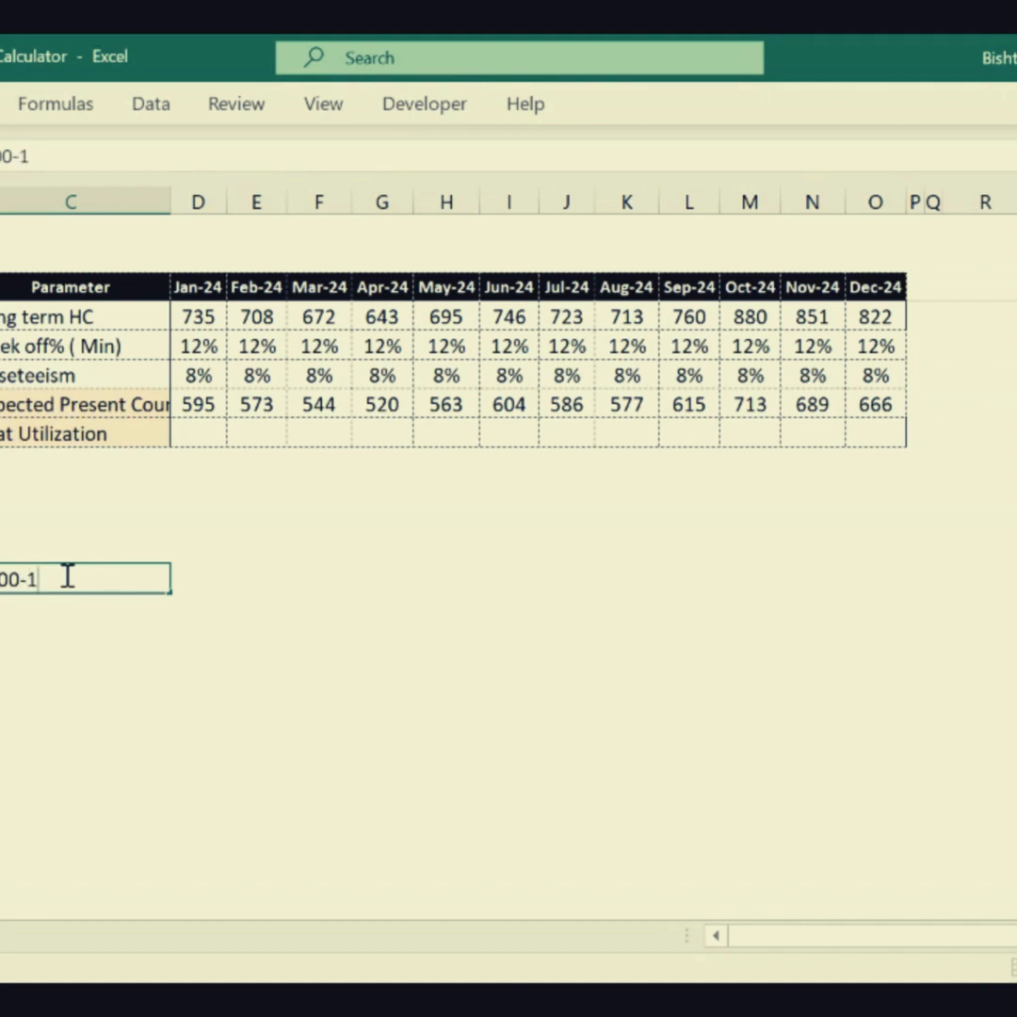
text(00)
key(Return)
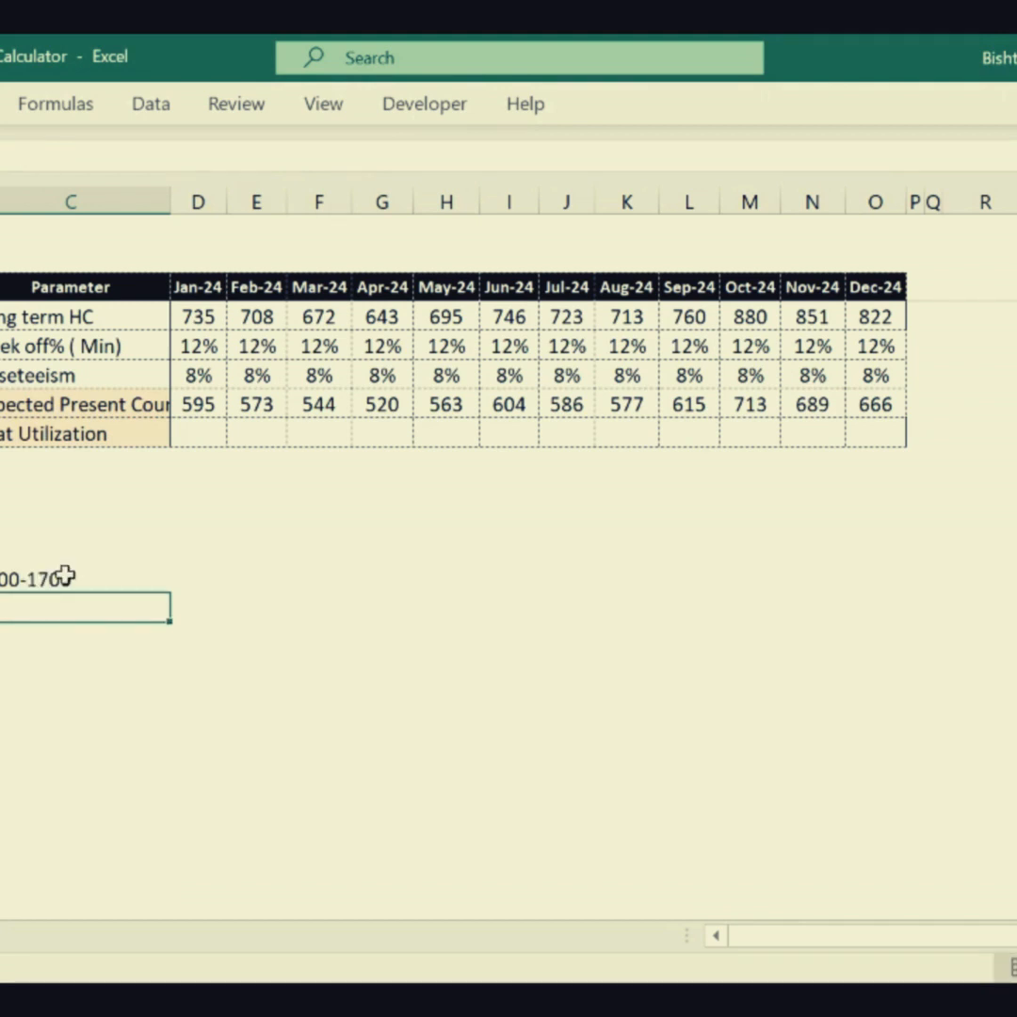
text(1300-220)
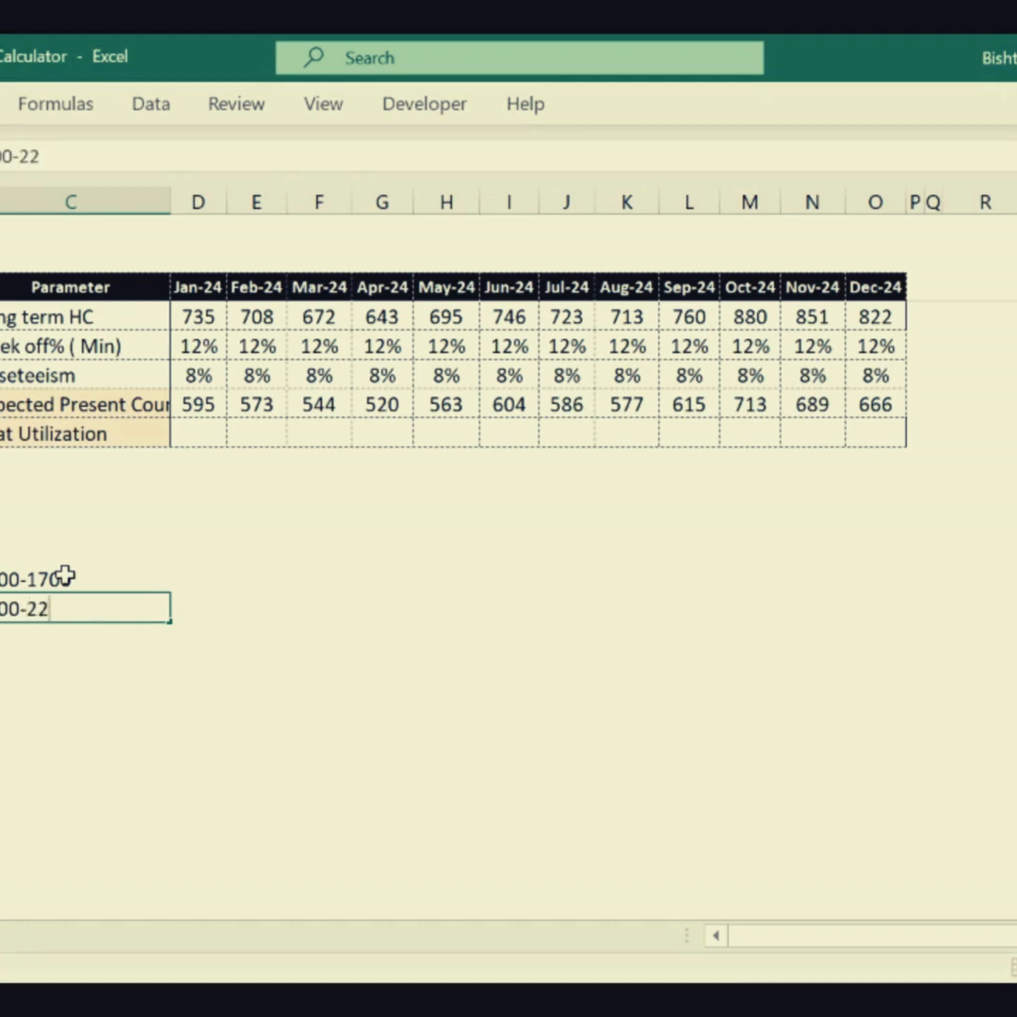
text(00)
key(Return)
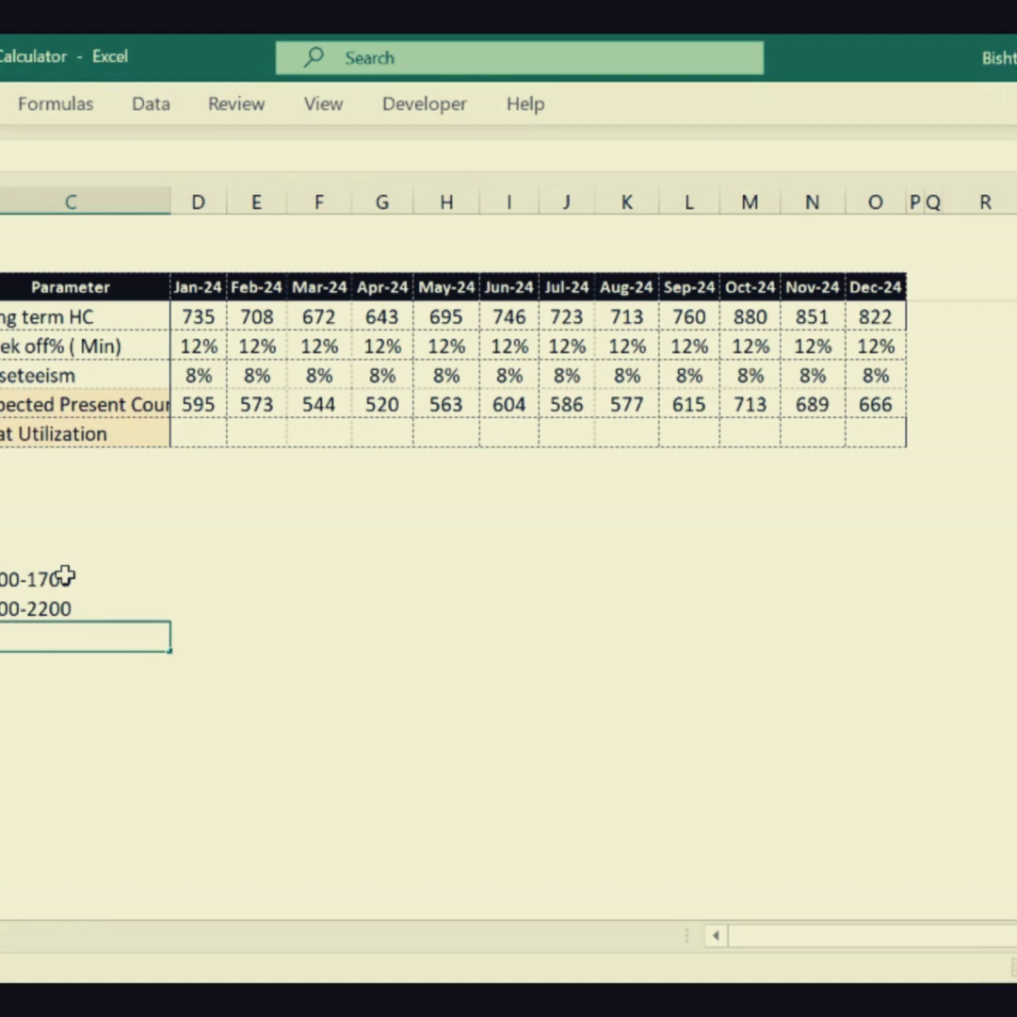
text(2200-)
text(0200)
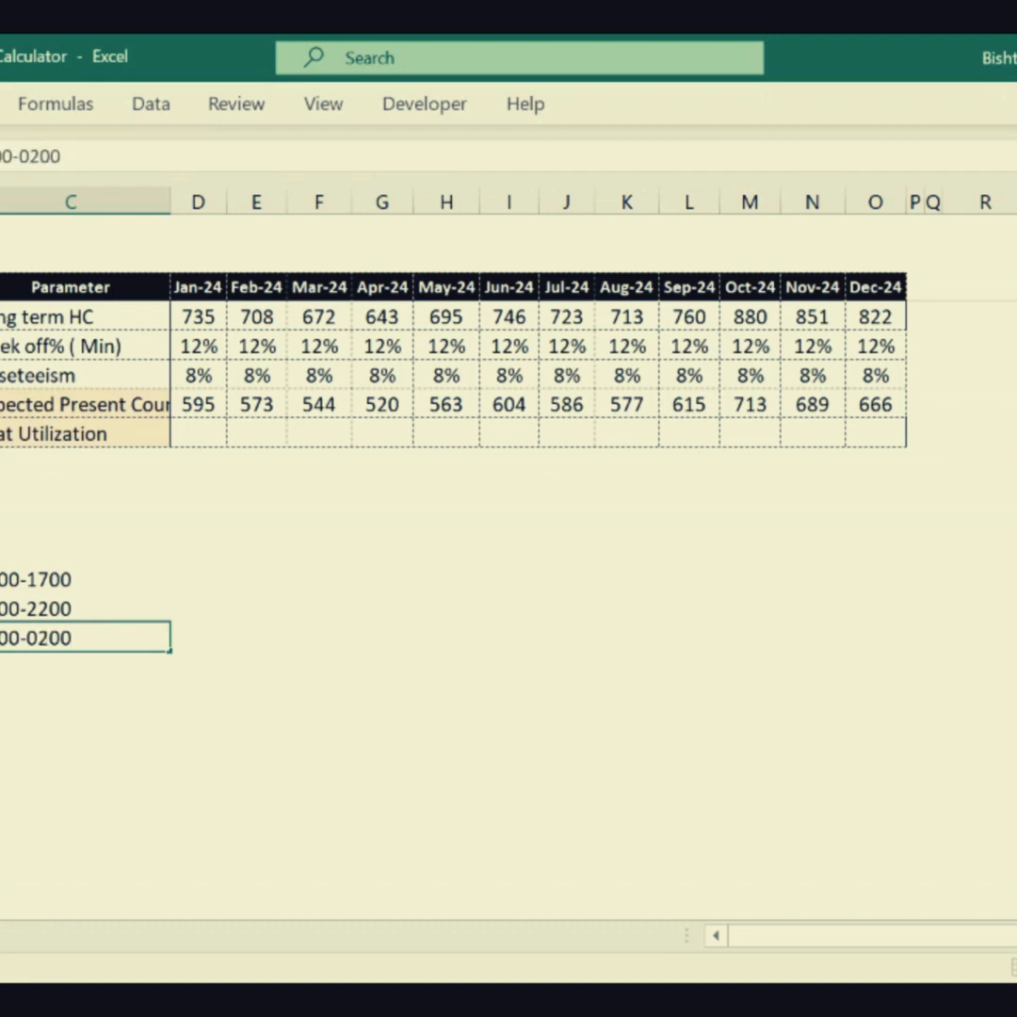
click(61, 731)
click(26, 660)
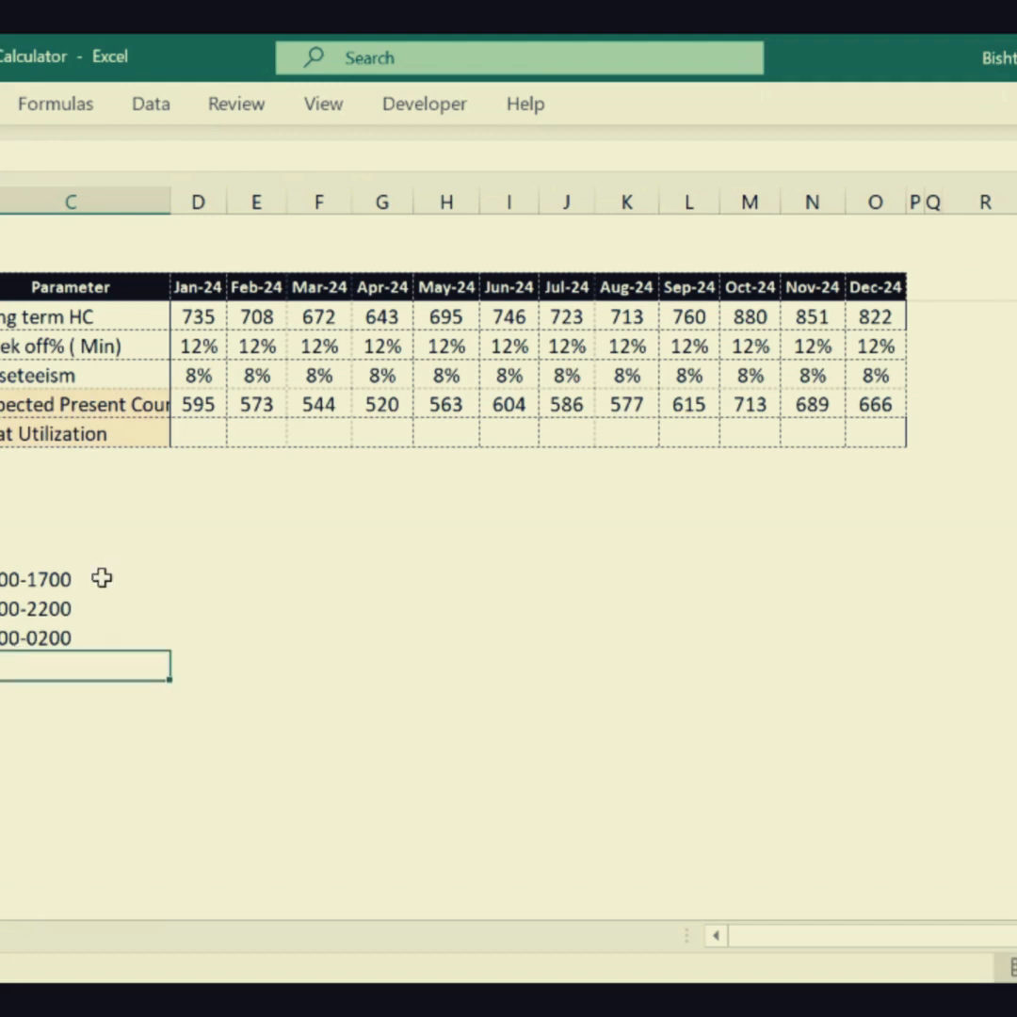
click(38, 575)
click(193, 574)
drag(57, 575, 49, 645)
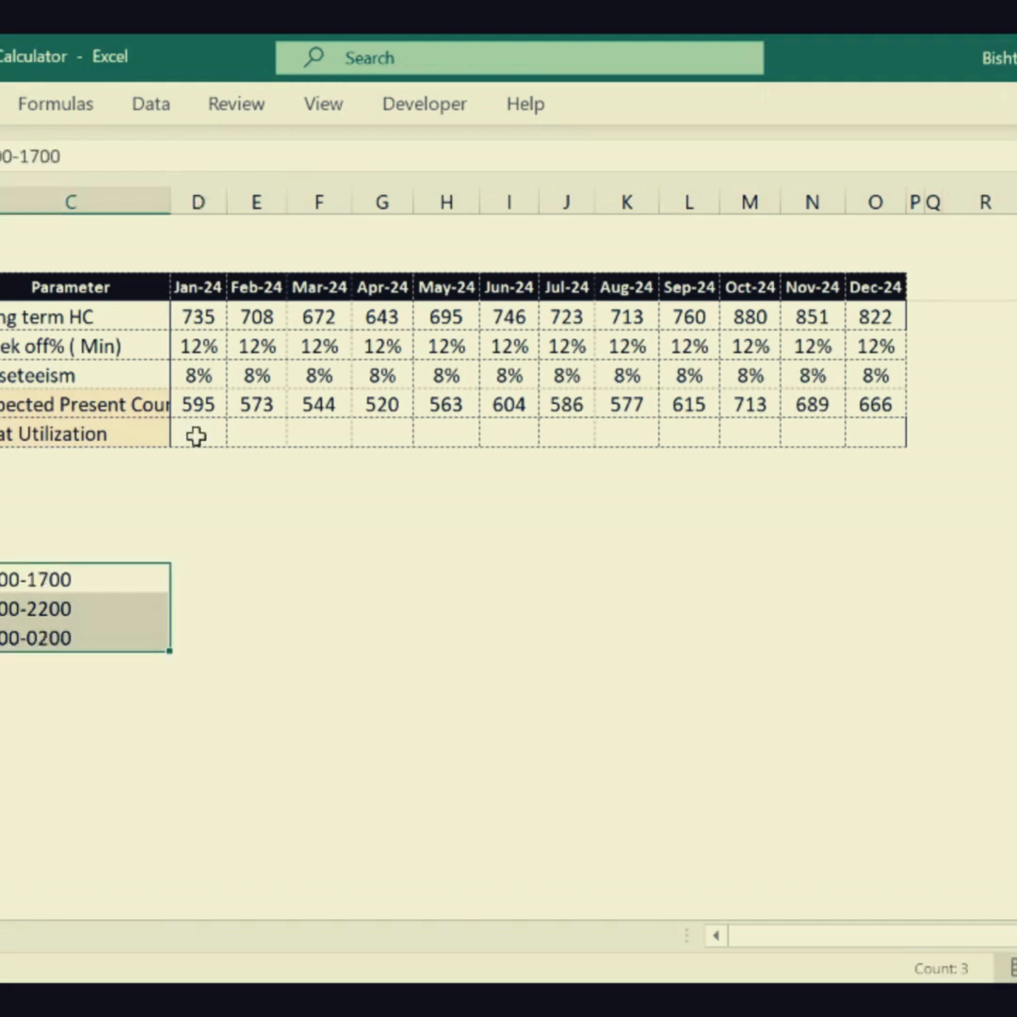
click(197, 404)
click(61, 585)
drag(58, 593, 59, 628)
- Enter the headcount shares 20%, 30% and 50% in column D beside the three shift timings
click(201, 575)
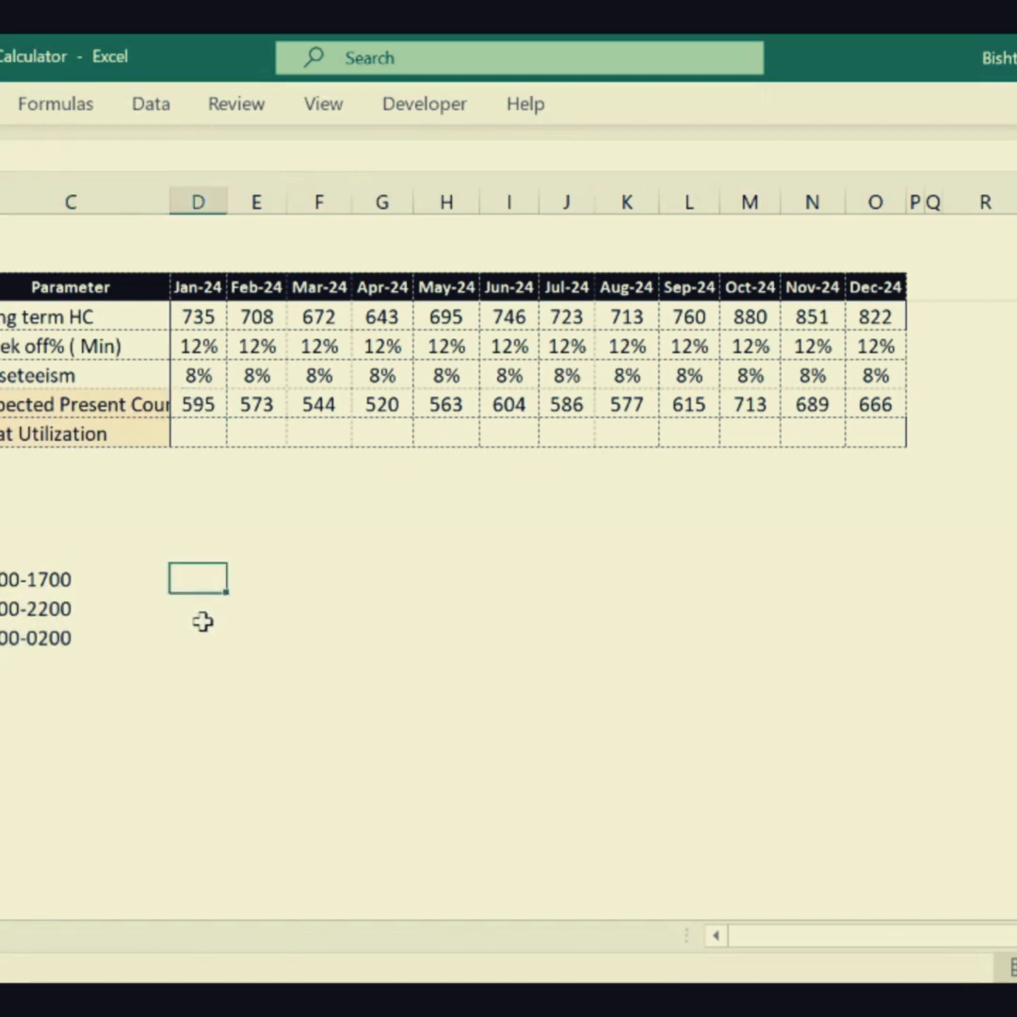
text(20%)
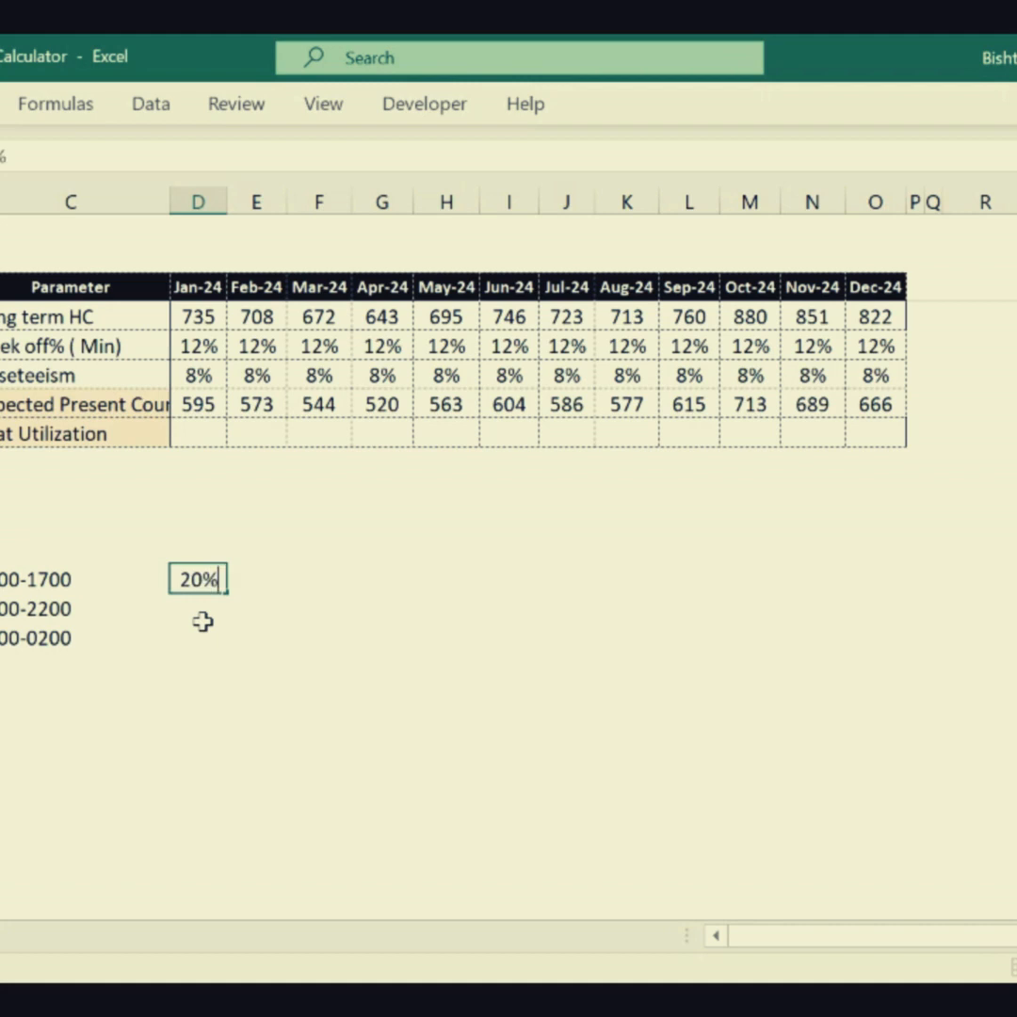
key(Return)
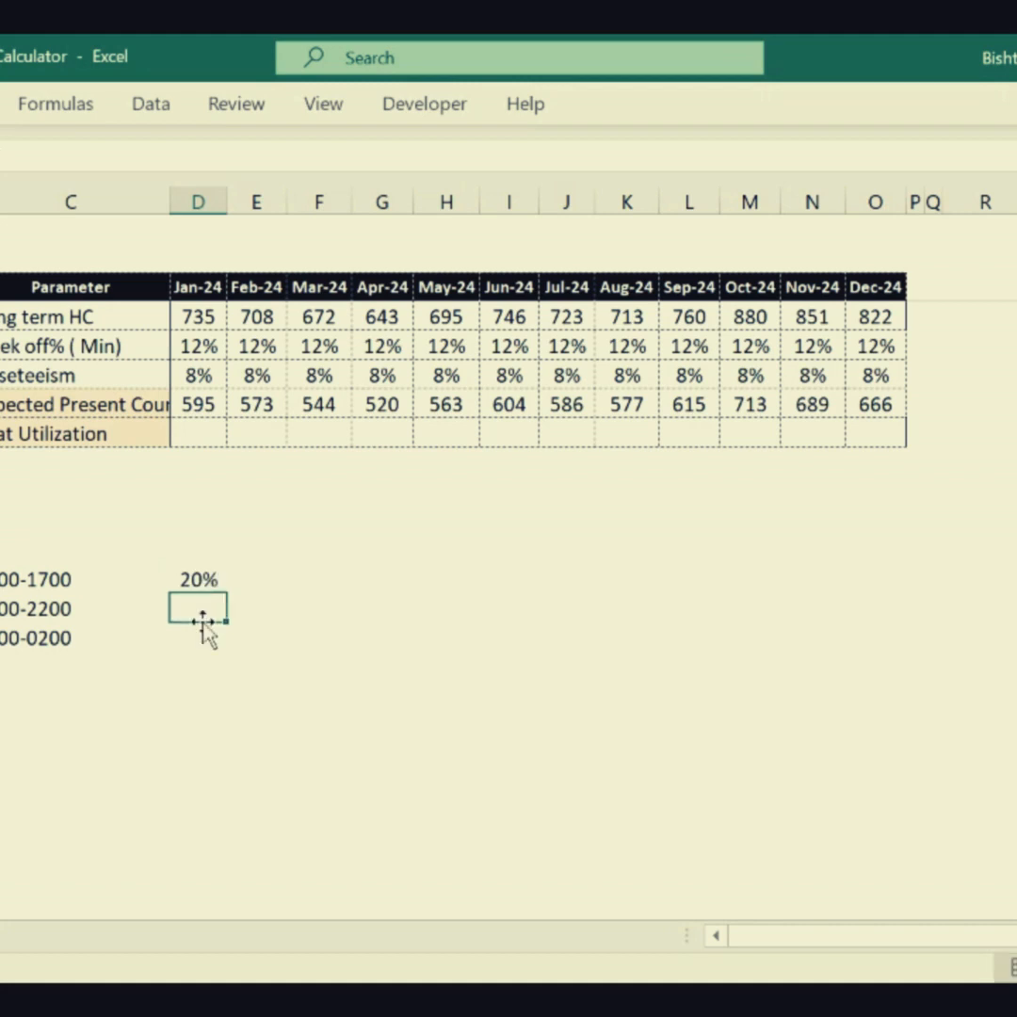
text(30%)
key(Return)
text(50%)
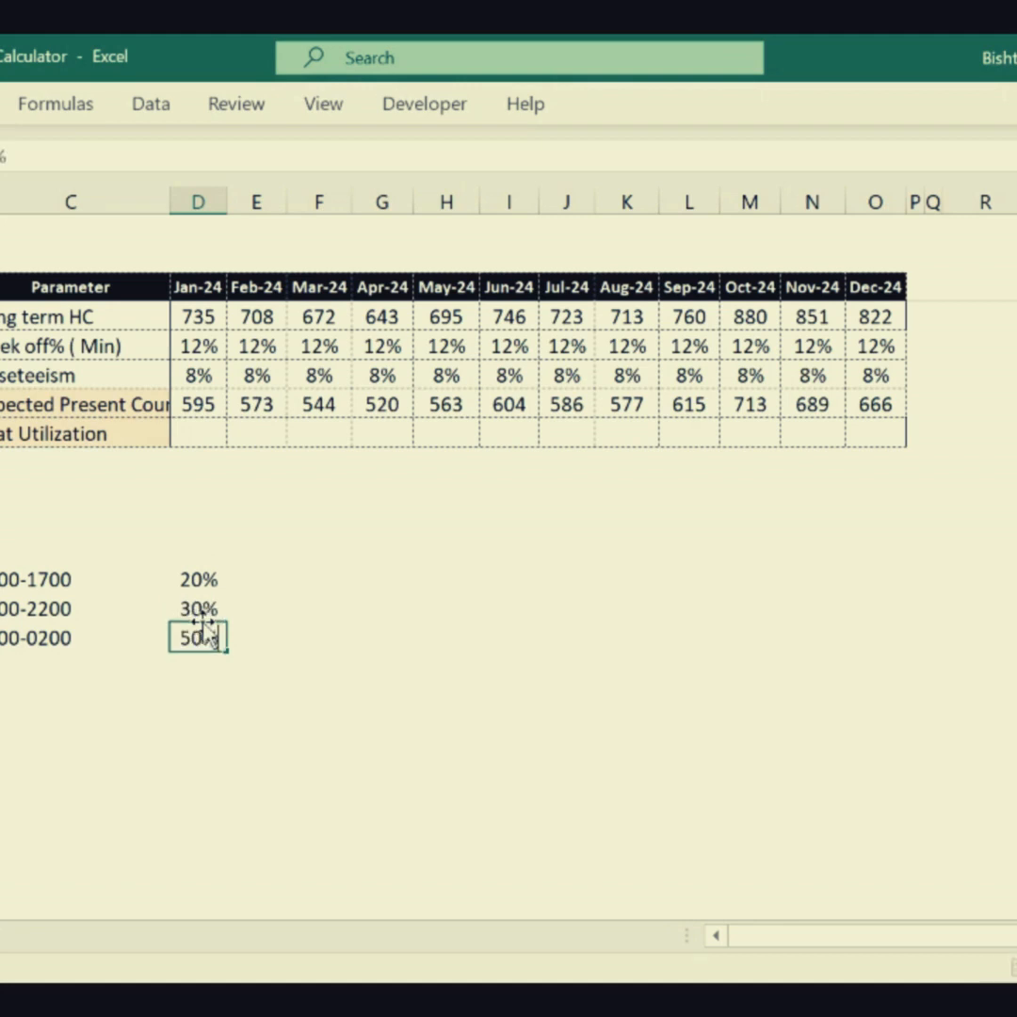
key(Return)
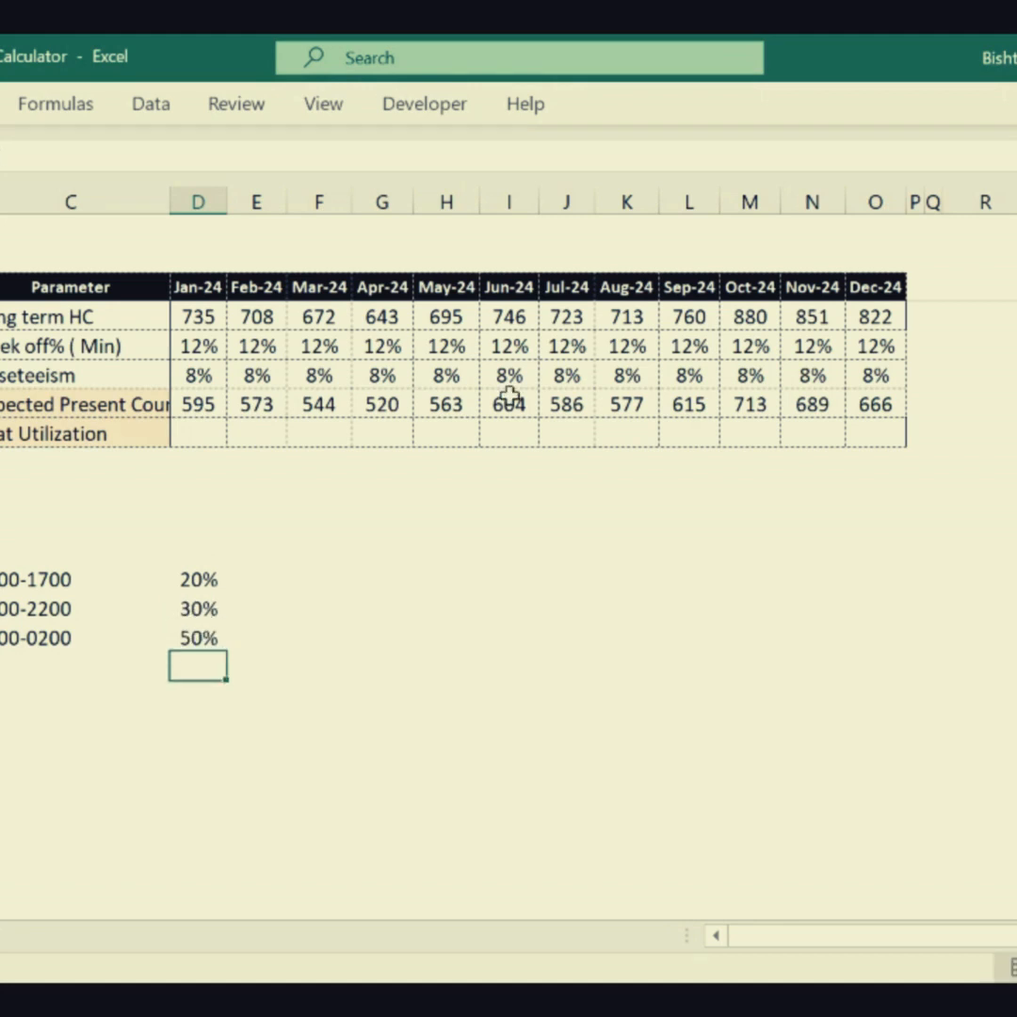
drag(57, 579, 209, 637)
click(34, 583)
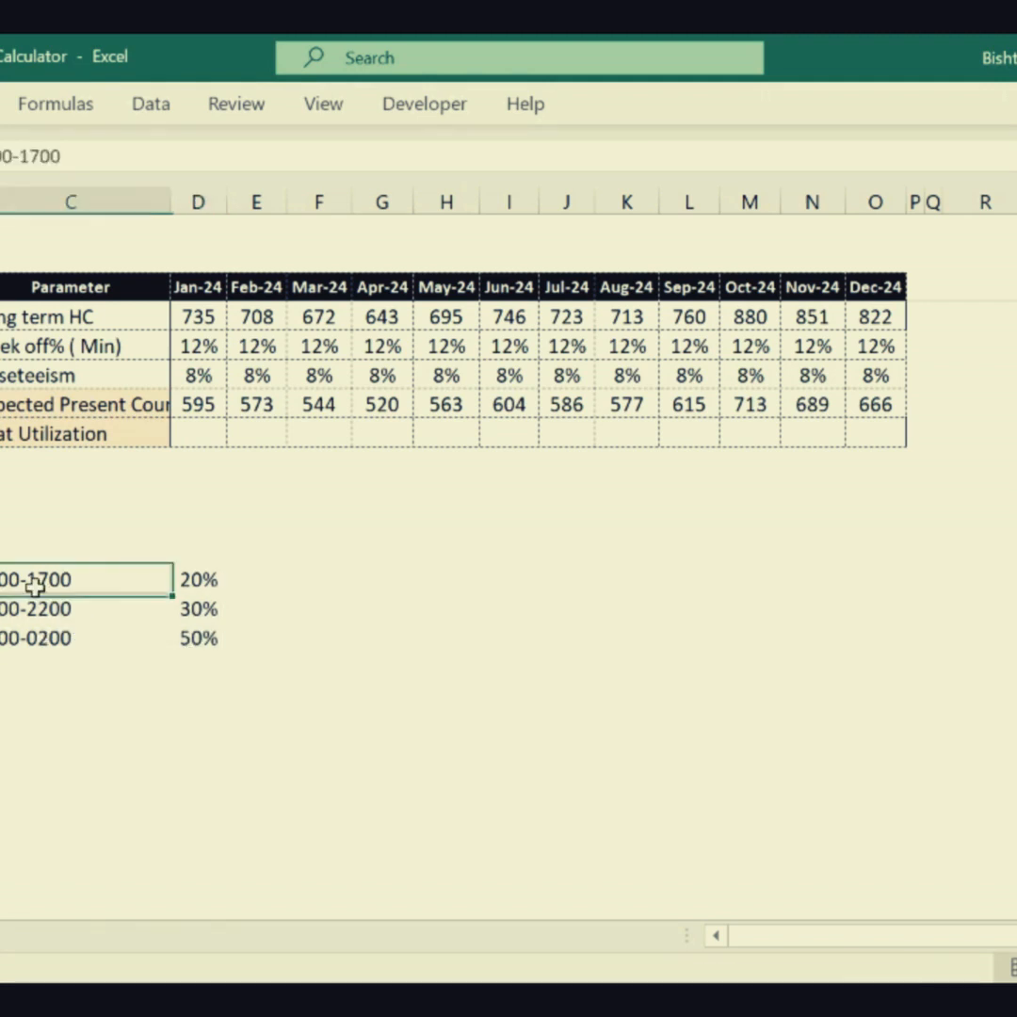
click(15, 686)
click(322, 609)
drag(37, 579, 38, 637)
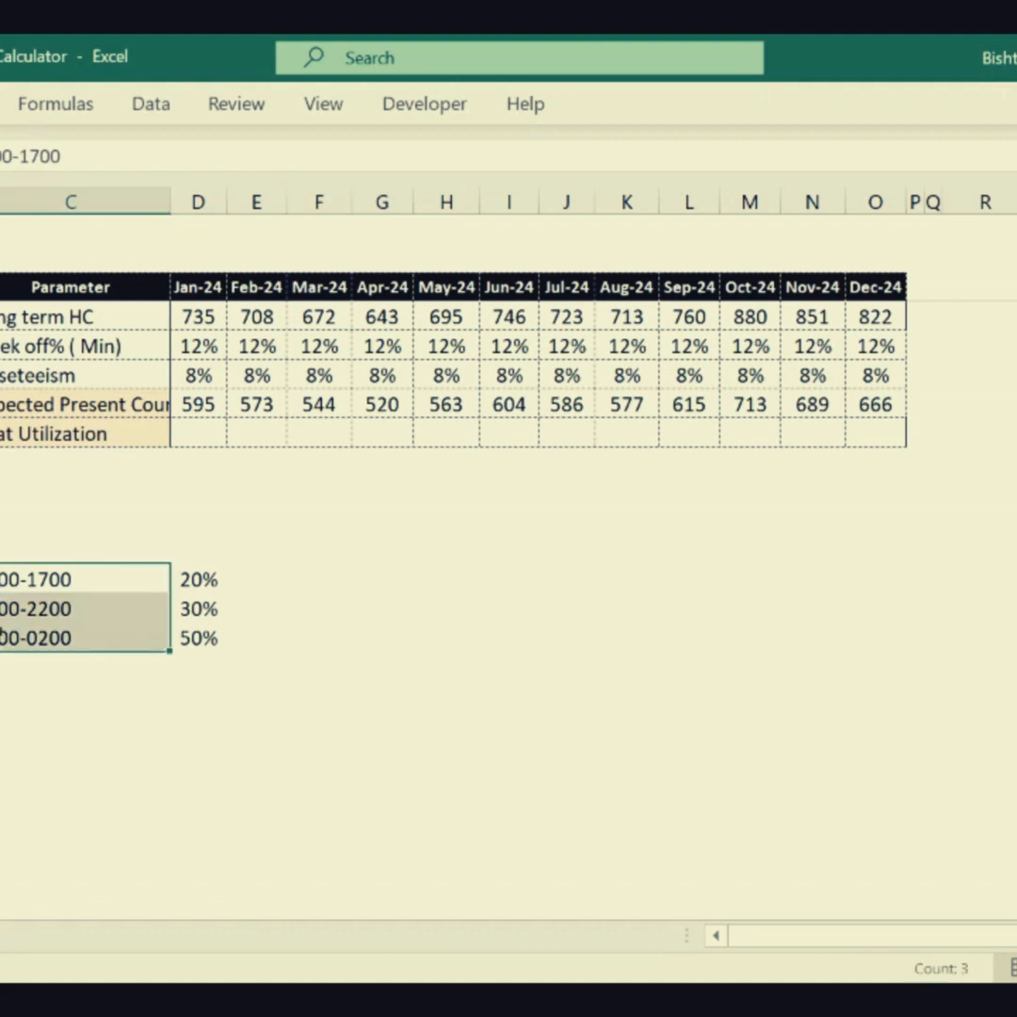
- Try to enter 0000 in C28, first as a number and again as text, with 1 in the cell below
click(105, 756)
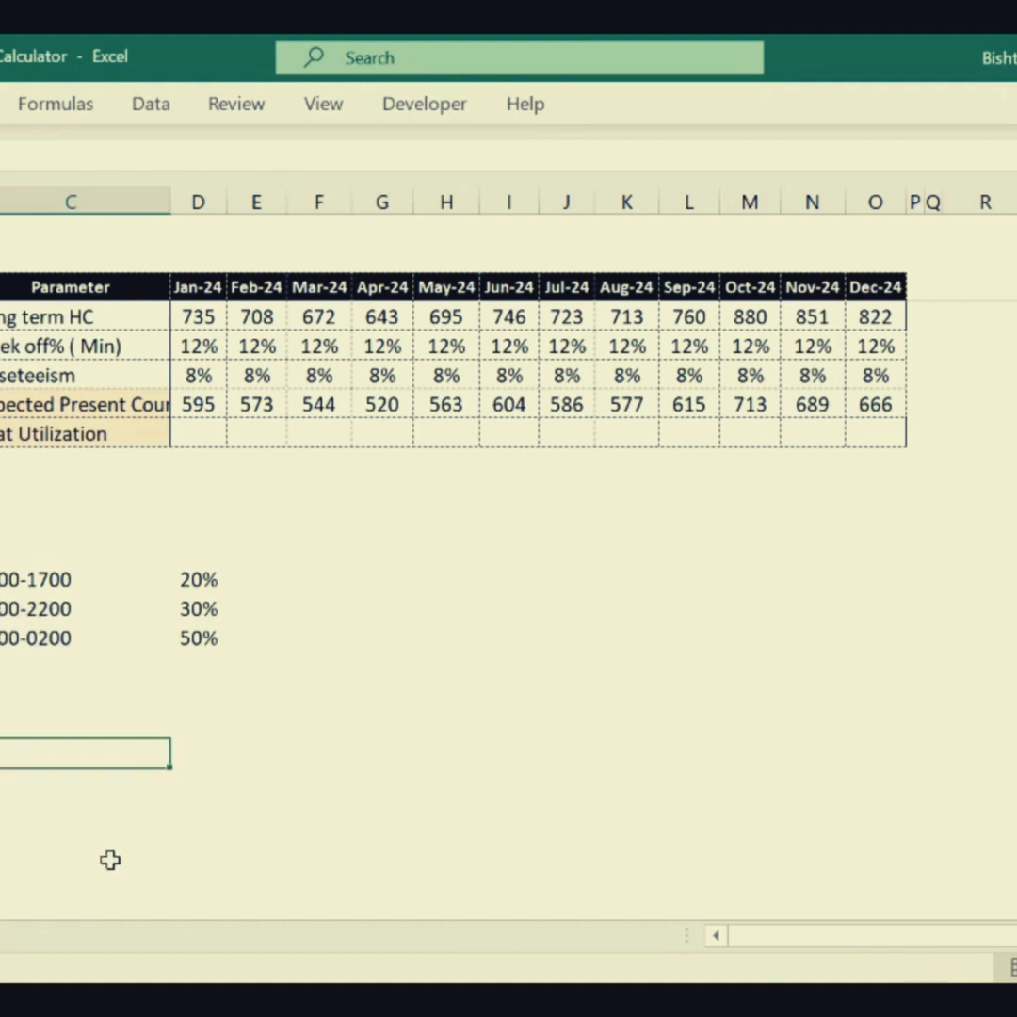
text(0000)
key(Return)
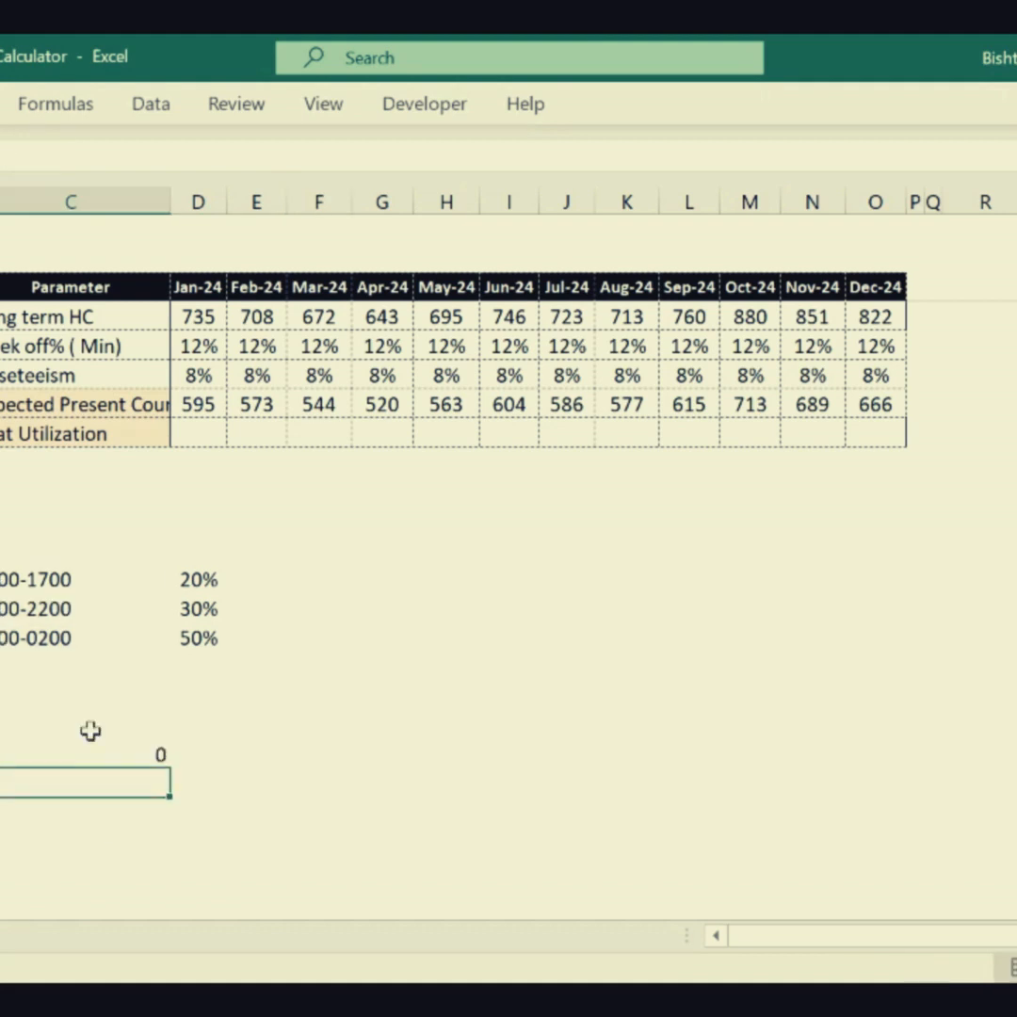
click(107, 751)
text('0000)
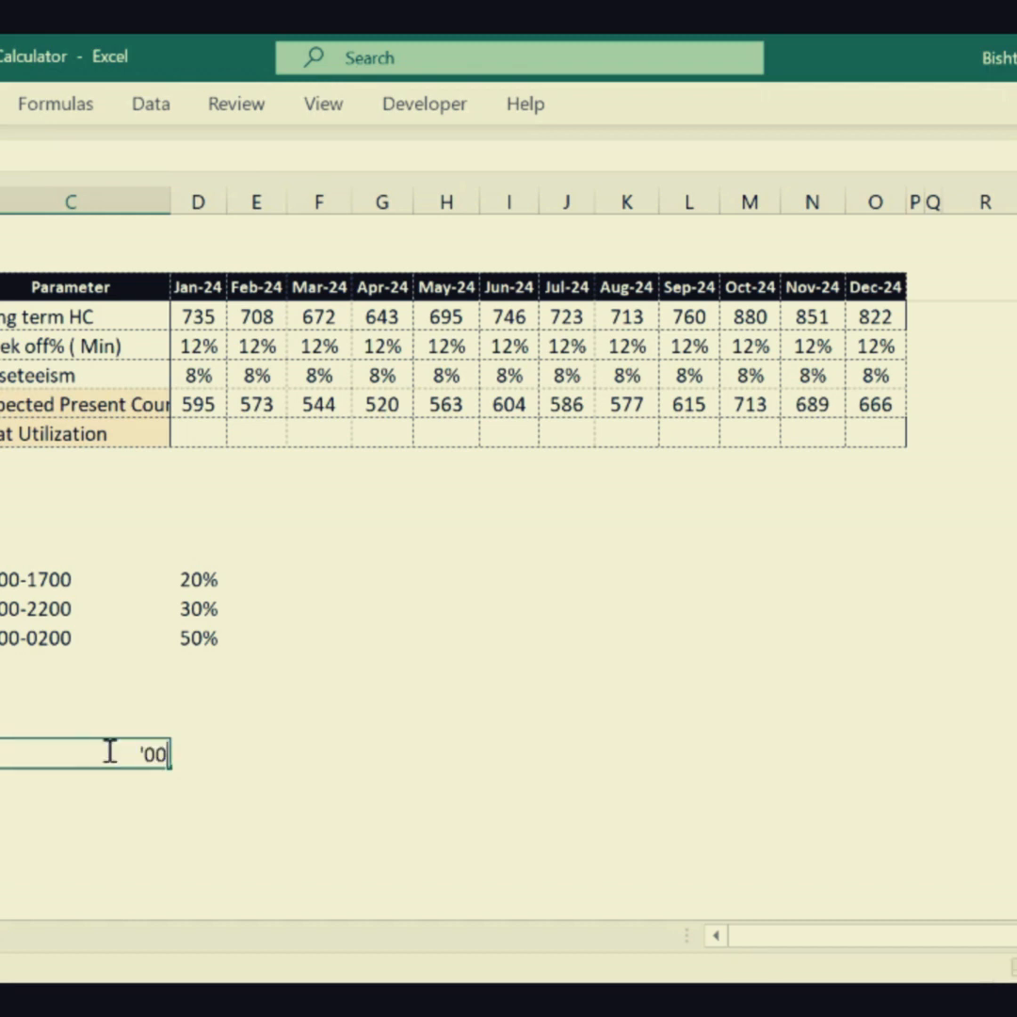
key(Return)
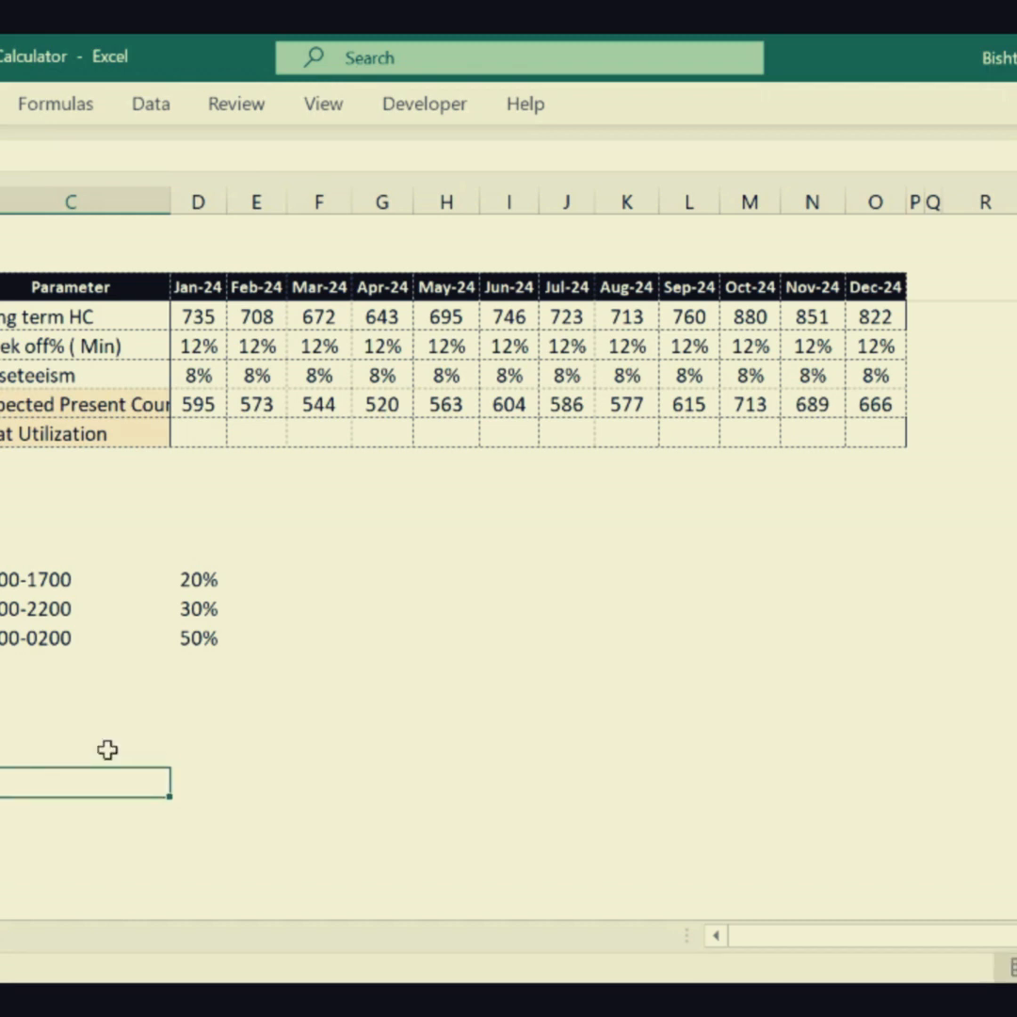
text(1)
key(Return)
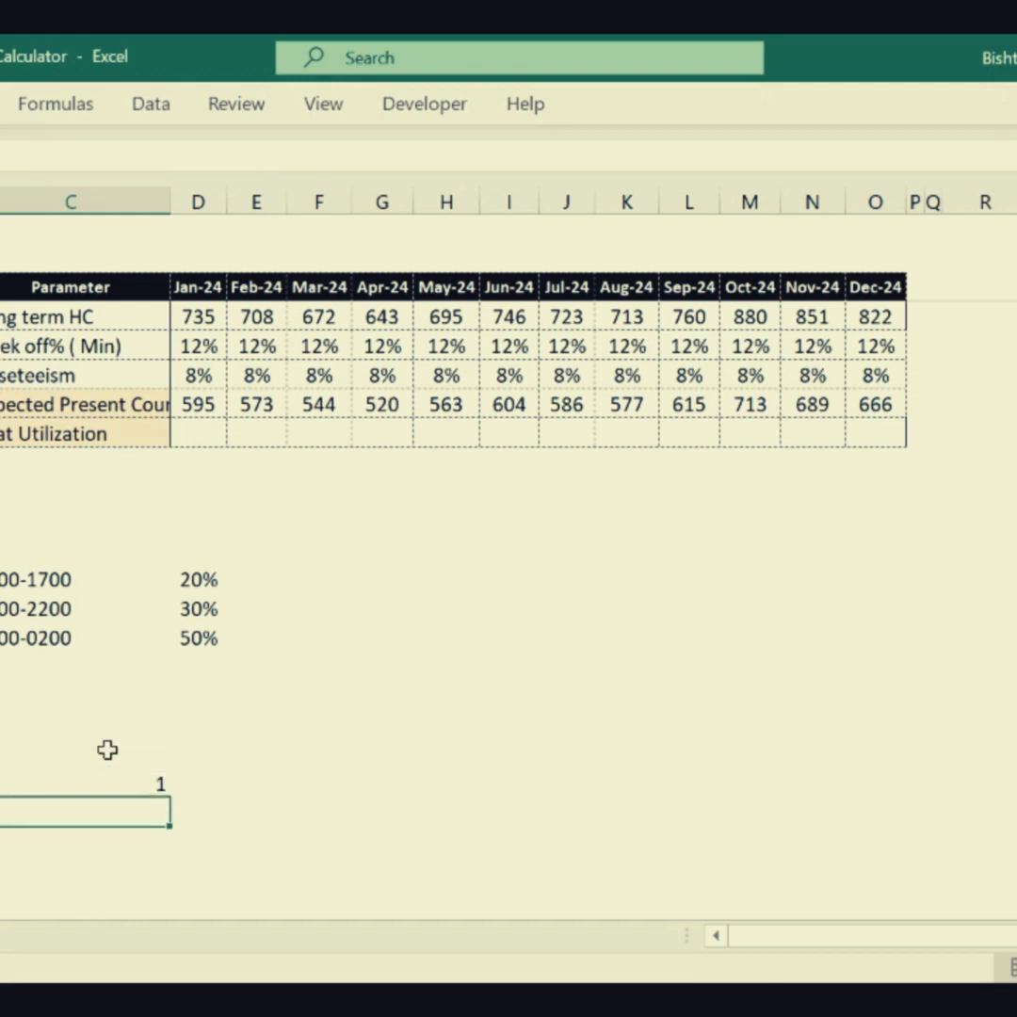
- Enter 0:00 in the cell above the 1 in column C and fill hourly times down to 23:00
click(48, 762)
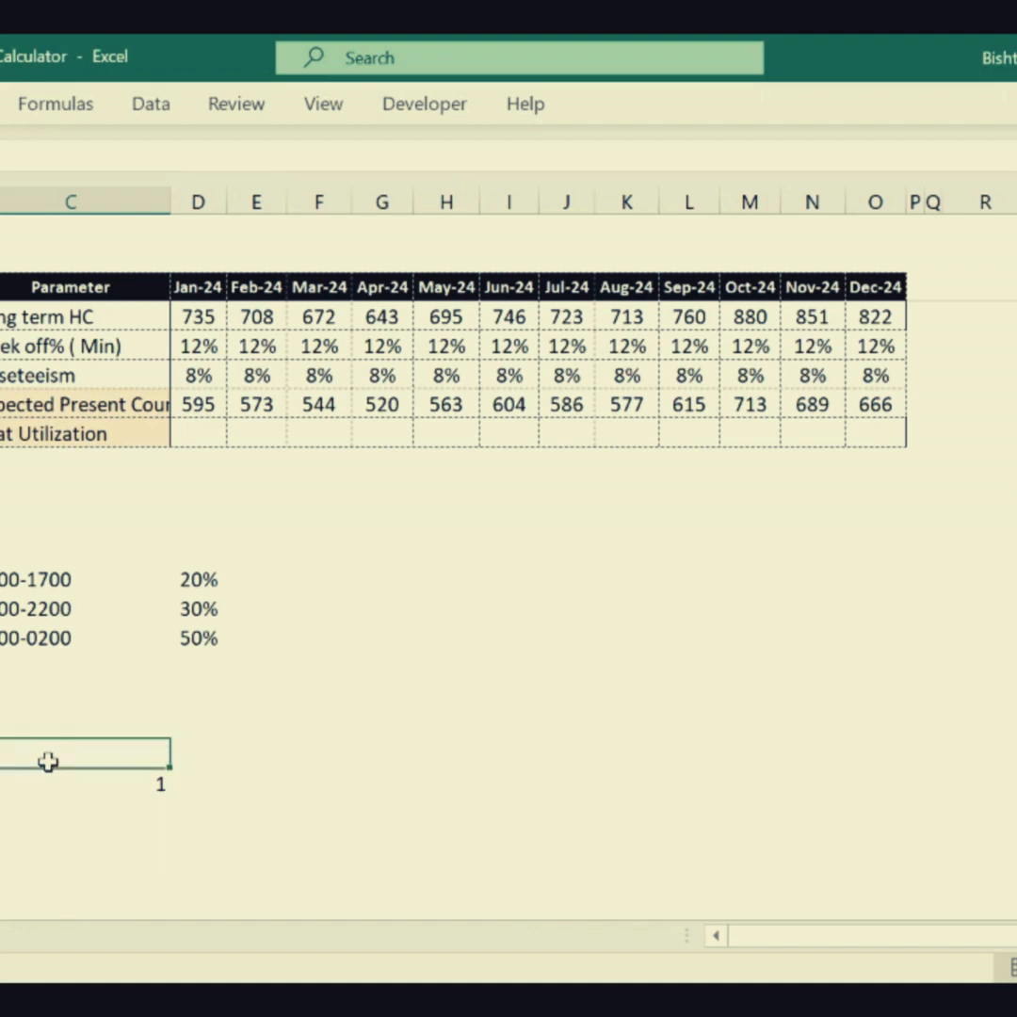
double_click(48, 761)
text(0:00)
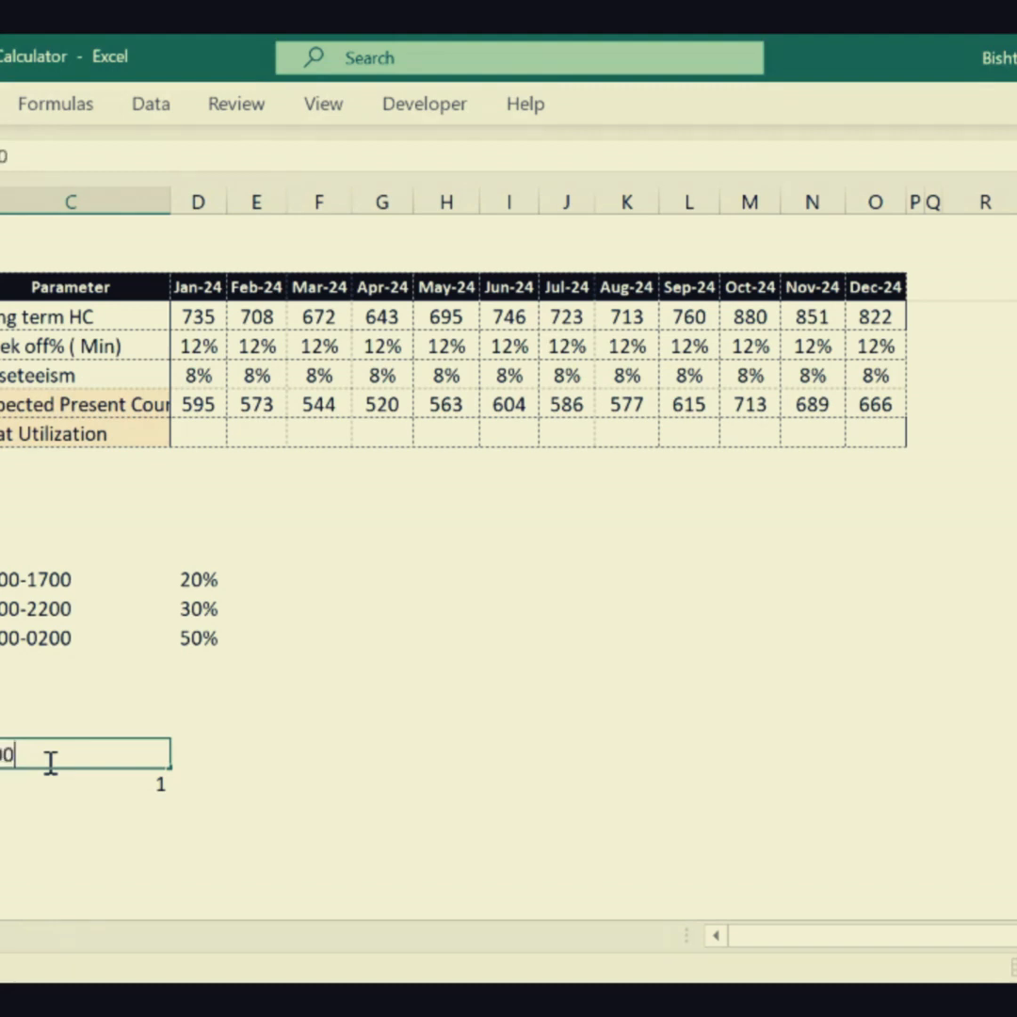
key(Return)
click(139, 754)
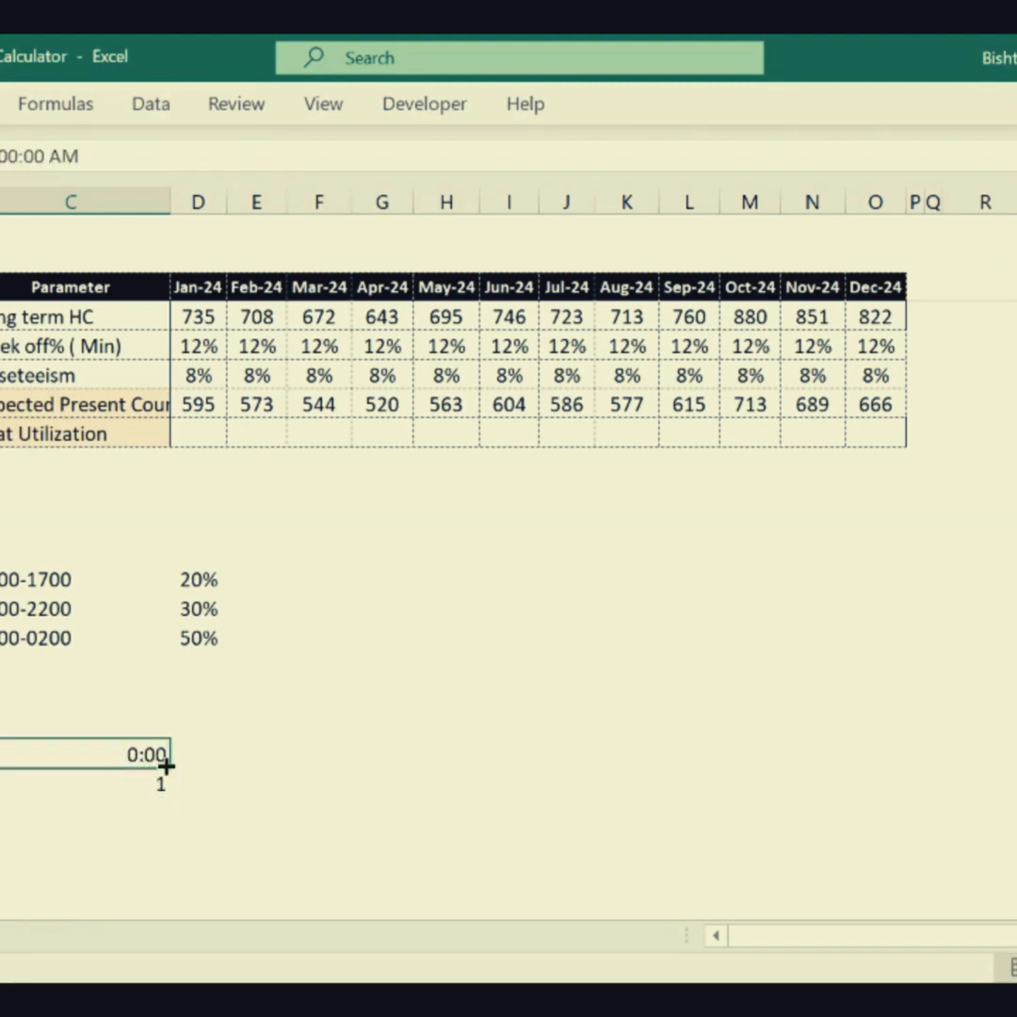
drag(169, 768, 168, 859)
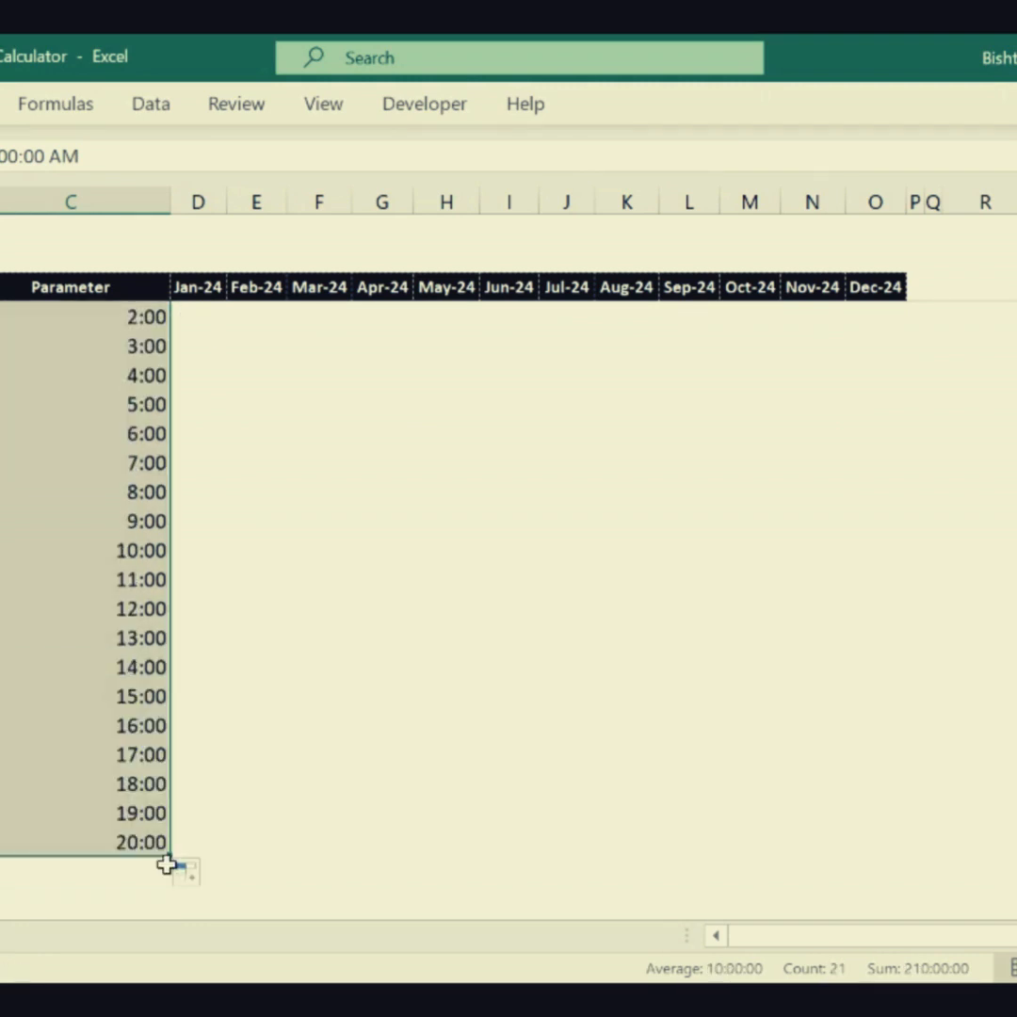
drag(171, 858, 166, 912)
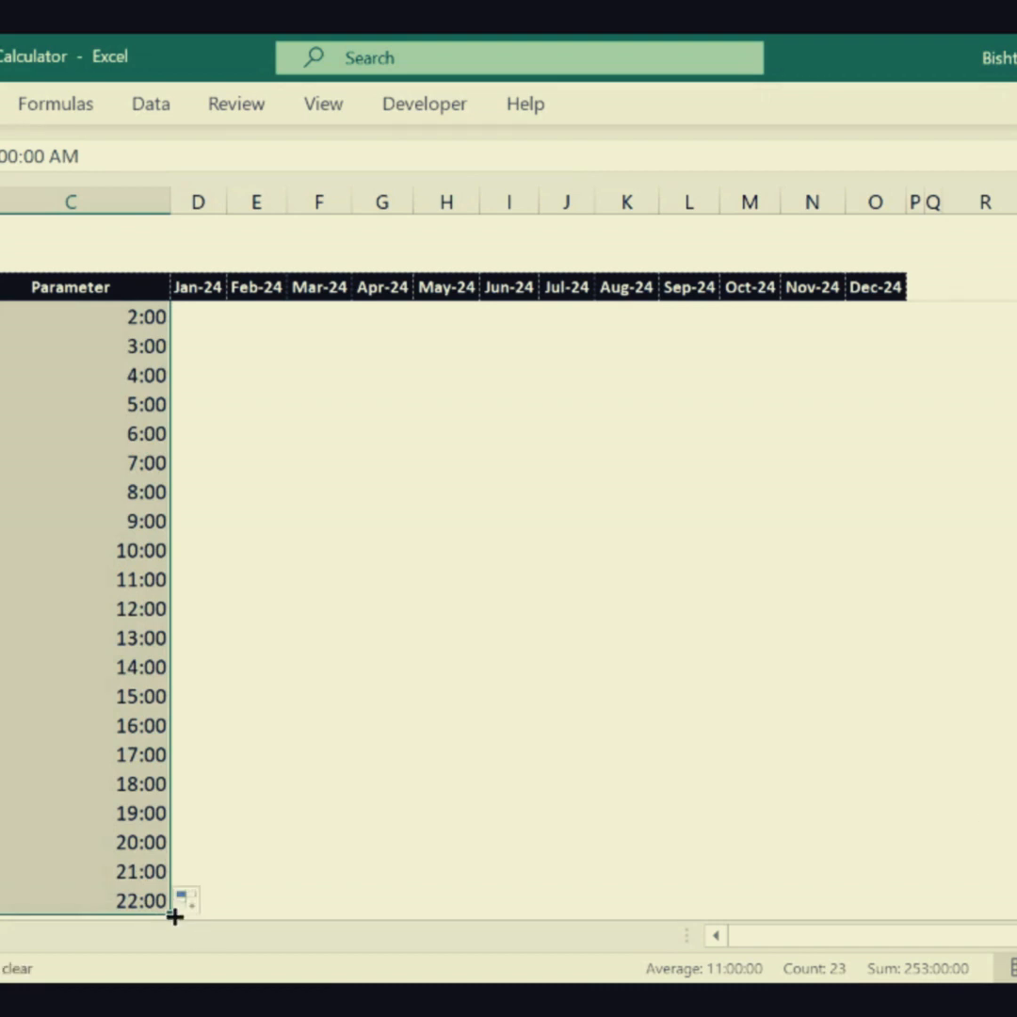
drag(175, 916, 187, 855)
drag(218, 786, 193, 345)
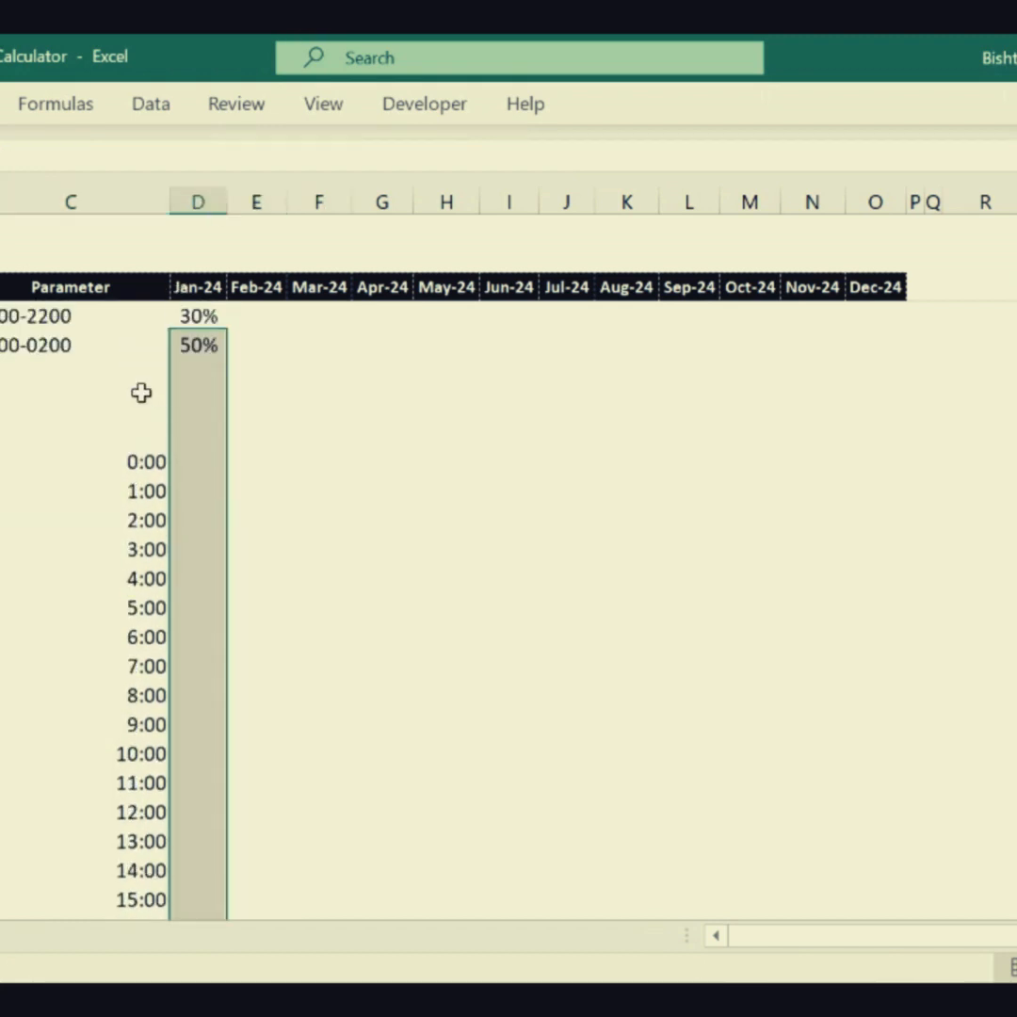
- Add the heading Interval above the 0:00 cell in column C
click(137, 439)
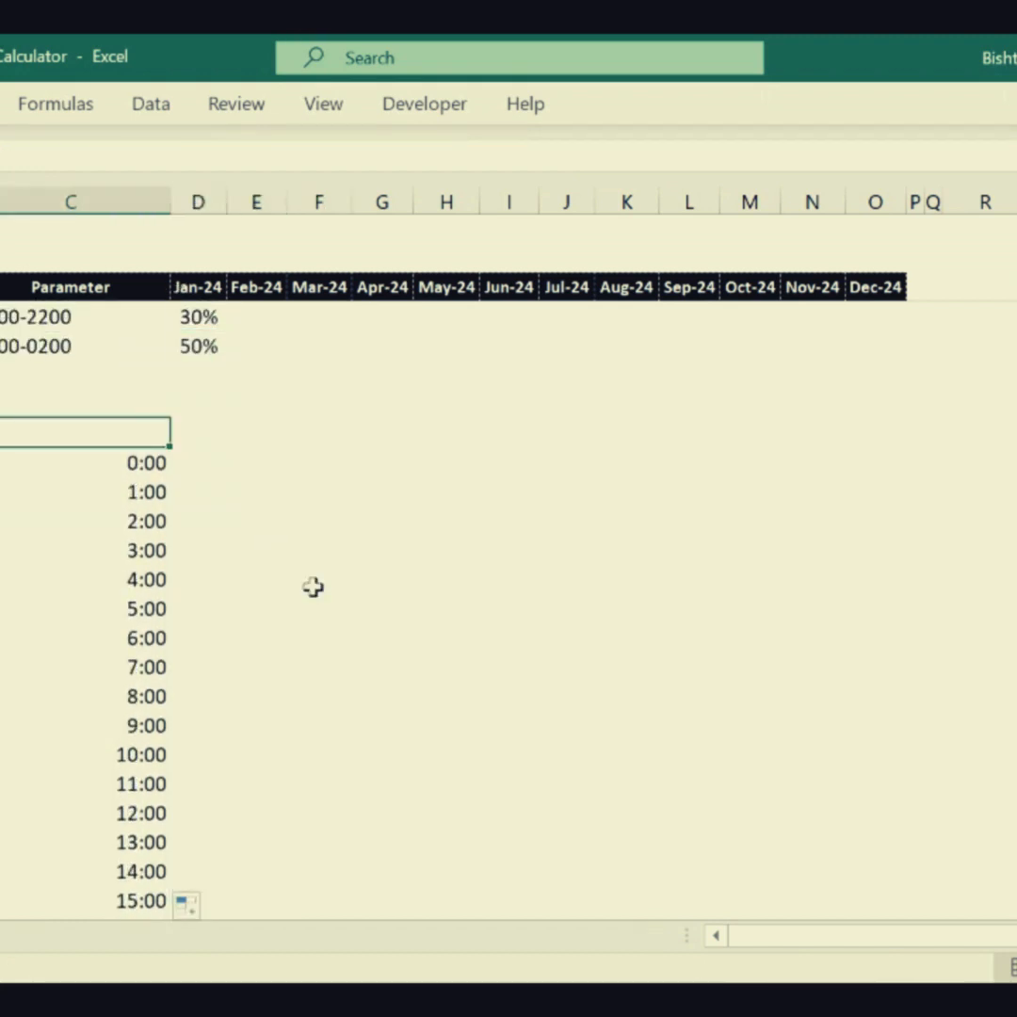
text(T)
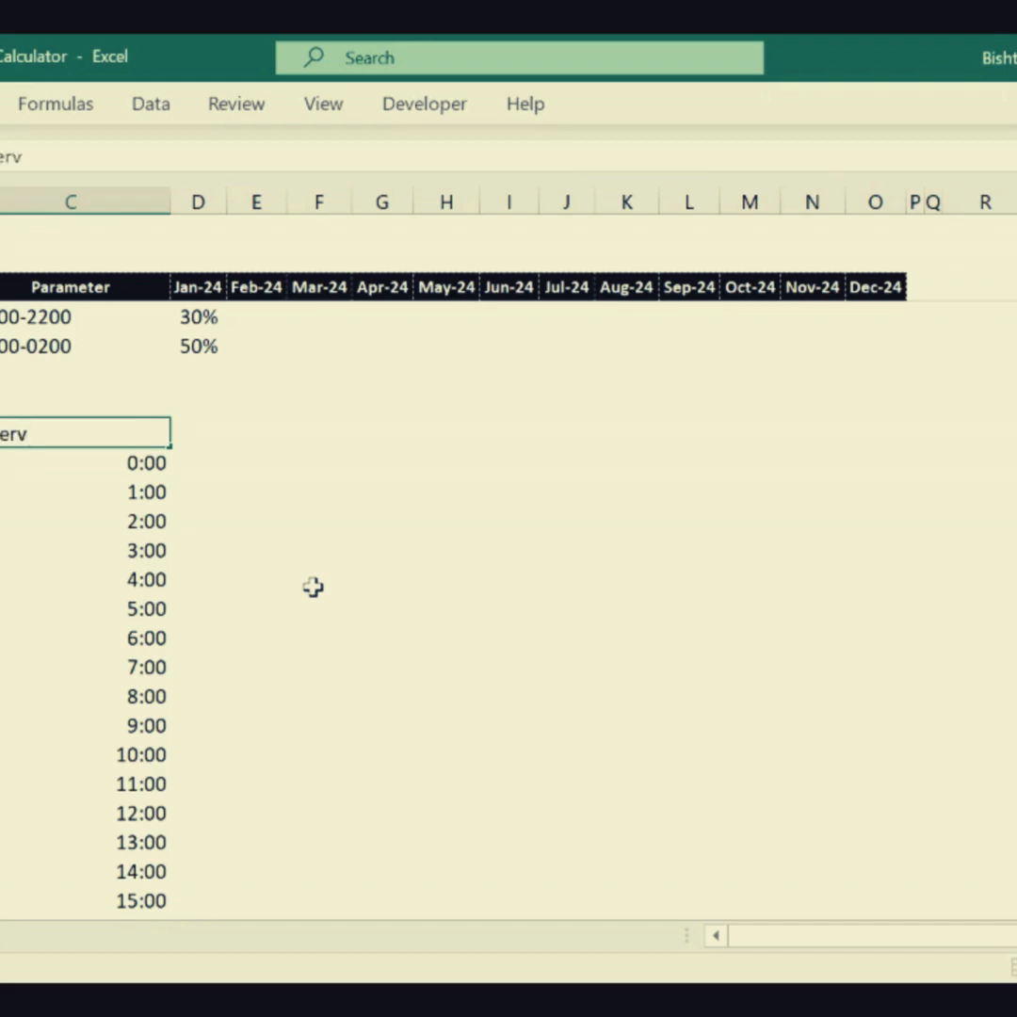
text(l)
key(Tab)
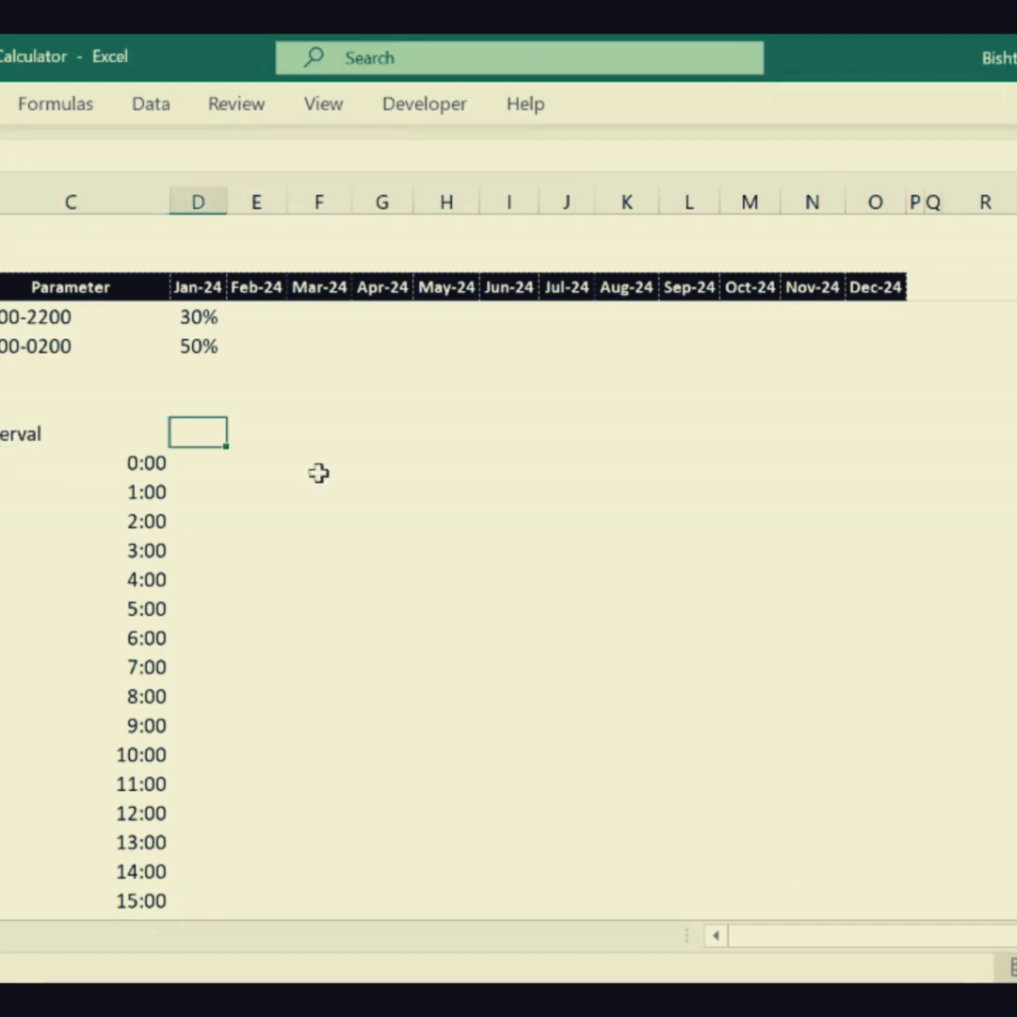
- Calculate the 0800-1700 shift's January headcount in column E beside its 20% share with the formula =D16*D74
click(207, 465)
drag(207, 465, 209, 419)
click(240, 435)
text(=)
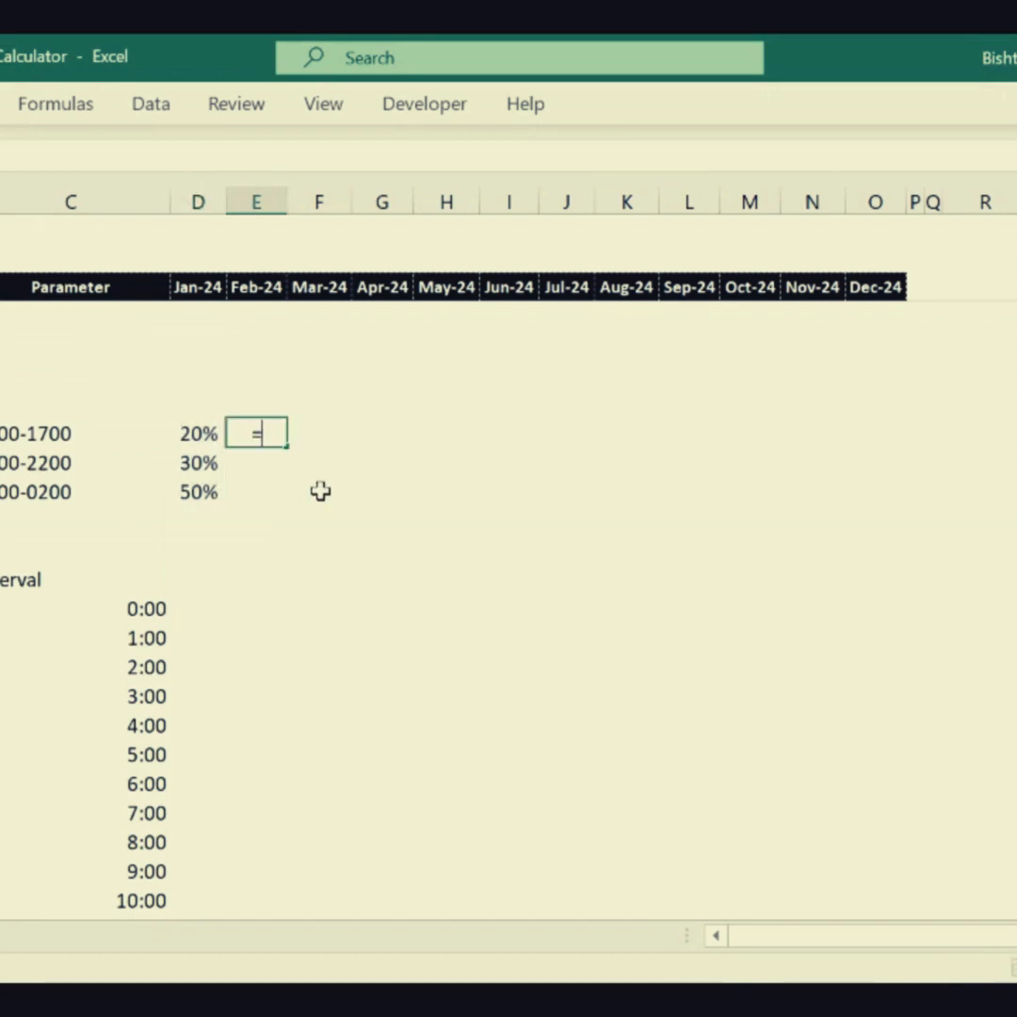
key(Up)
key(Up)
key(Up)
key(Up)
key(ctrl+Up)
key(Up)
key(Up)
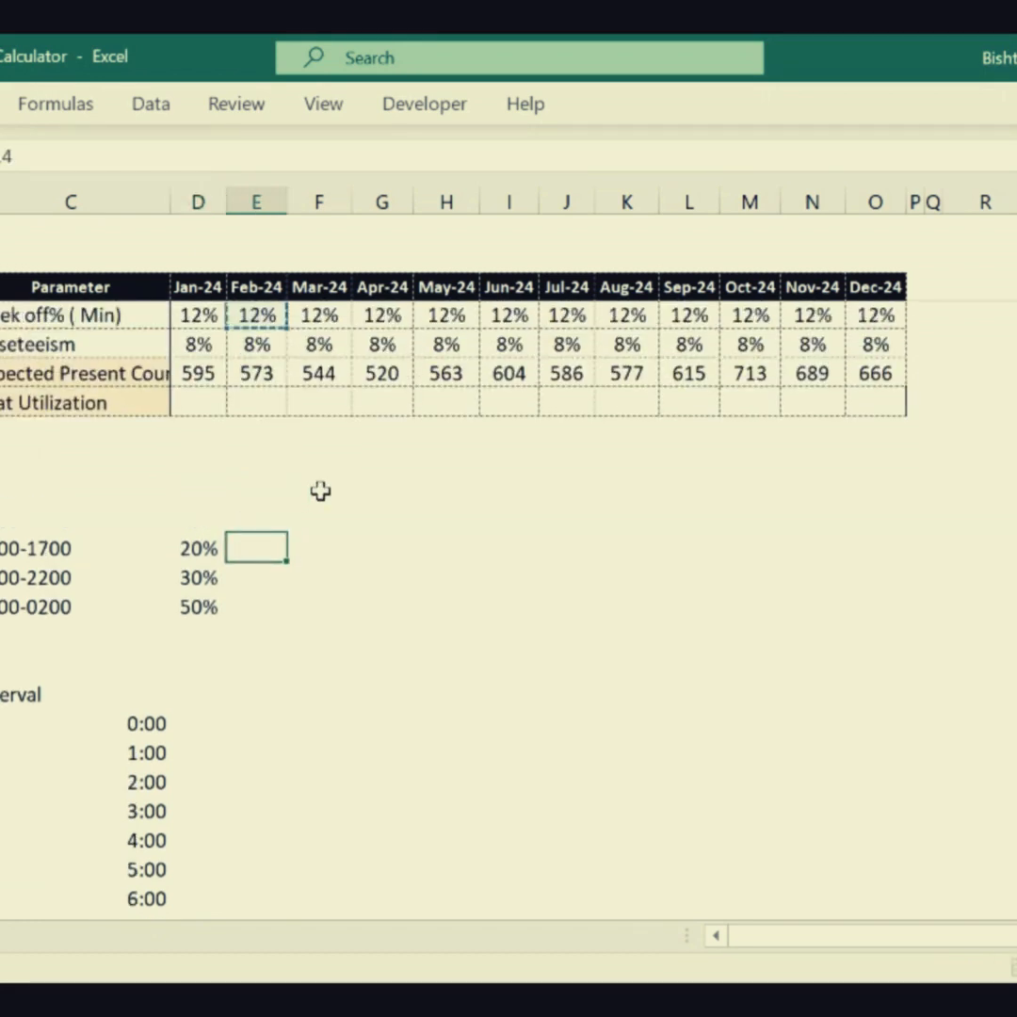
key(Left)
key(Down)
key(Down)
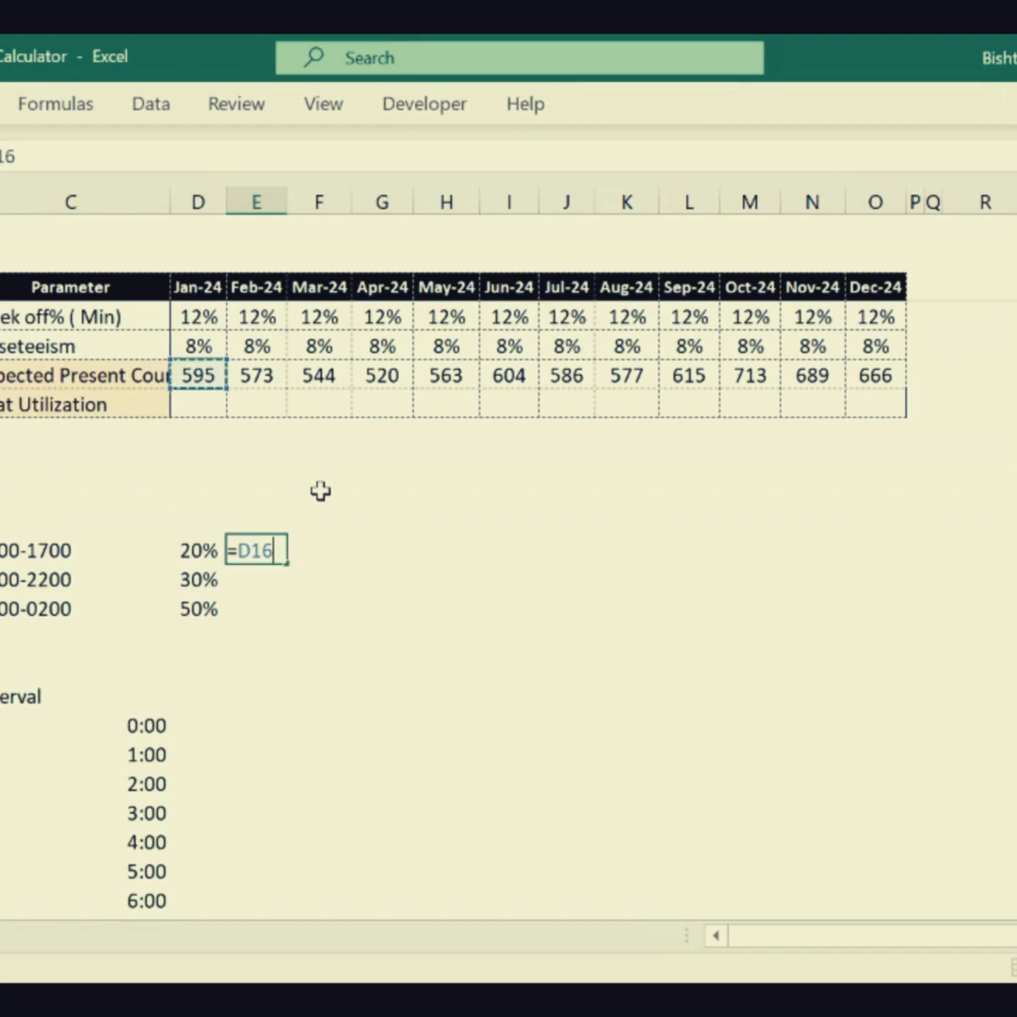
text(*)
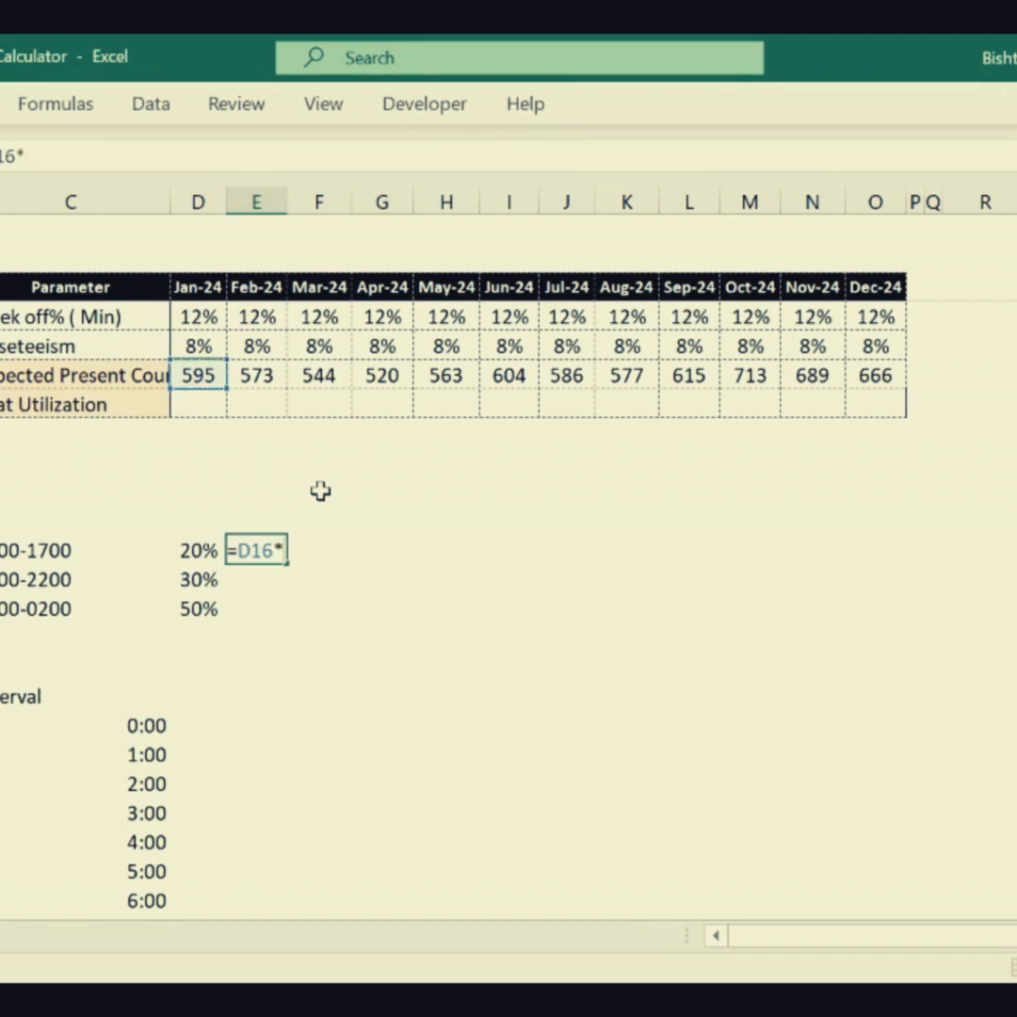
click(180, 549)
key(Return)
- Calculate the 1300-2200 and 2200-0200 shift headcounts in column E with =D16*D75 and =D16*D76
text(=)
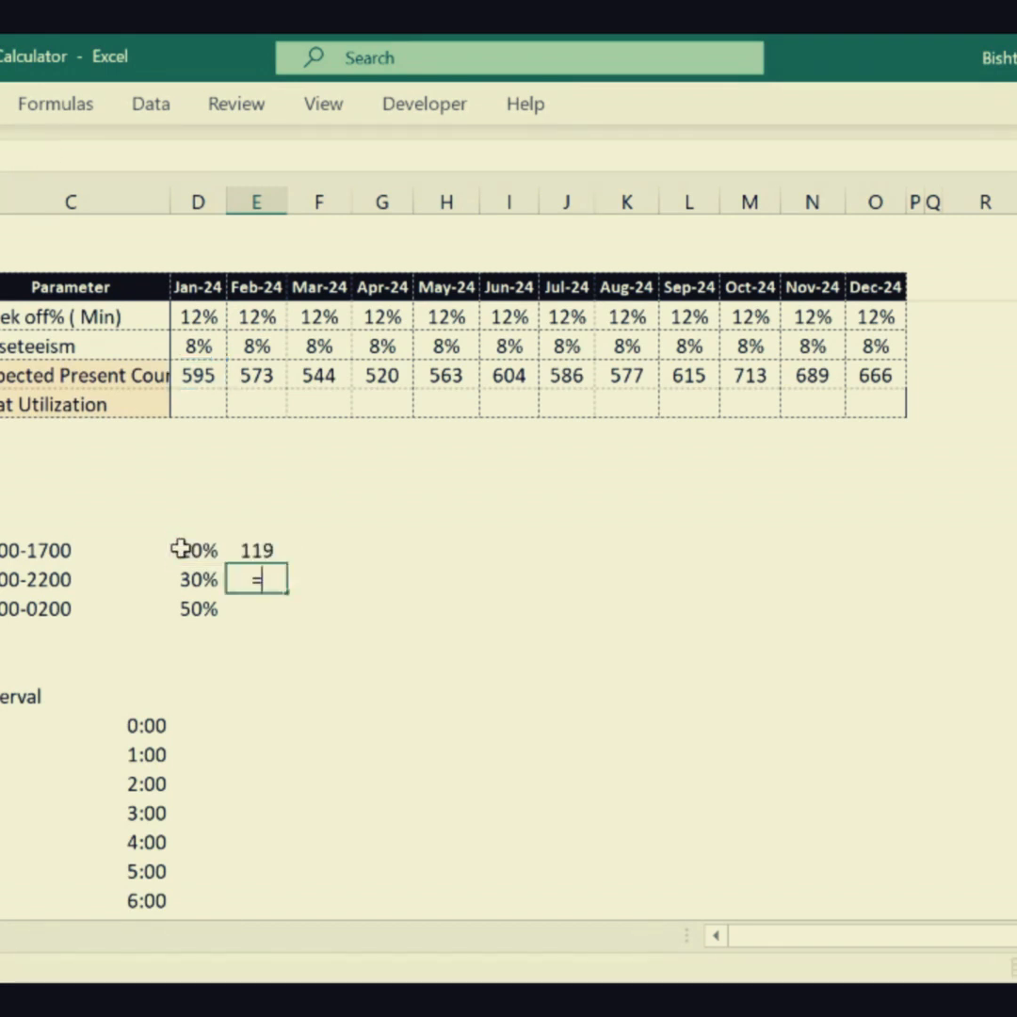
click(203, 374)
text(*)
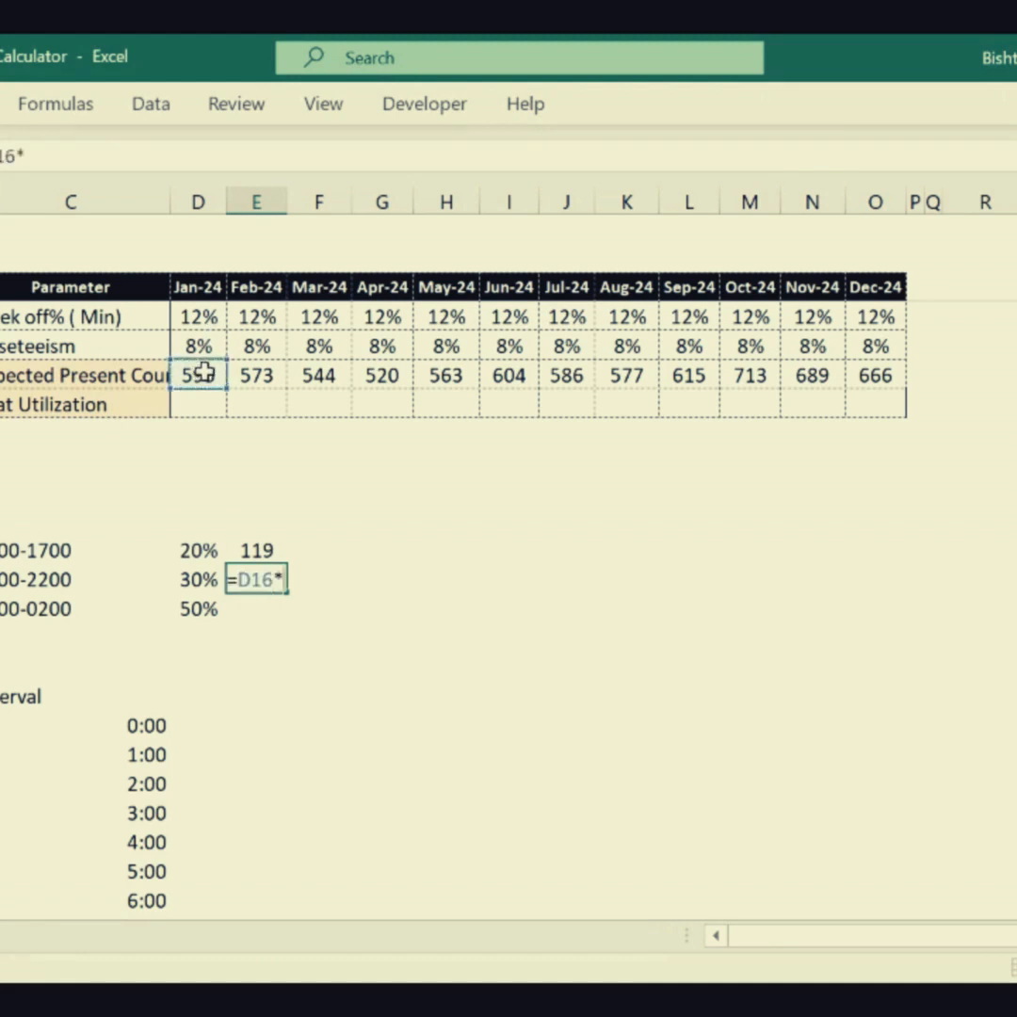
click(193, 579)
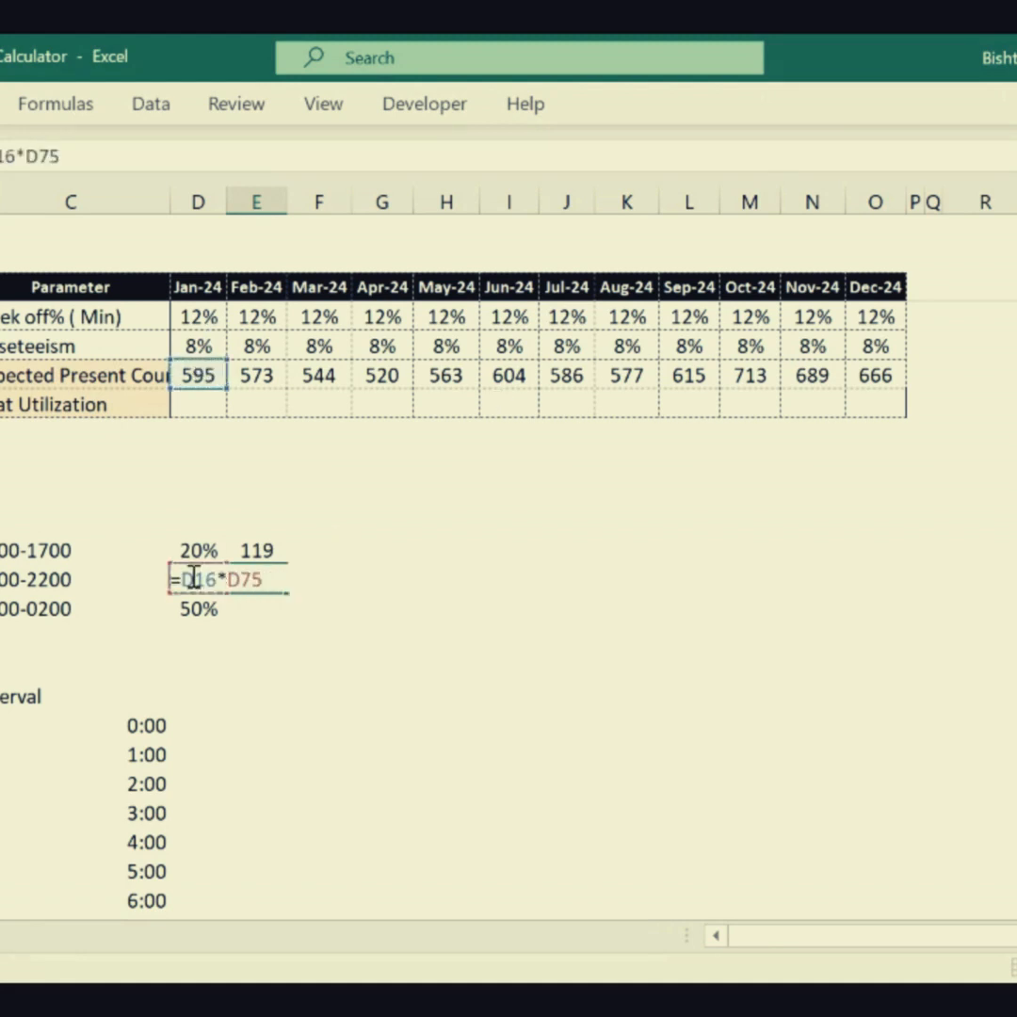
key(Return)
text(=)
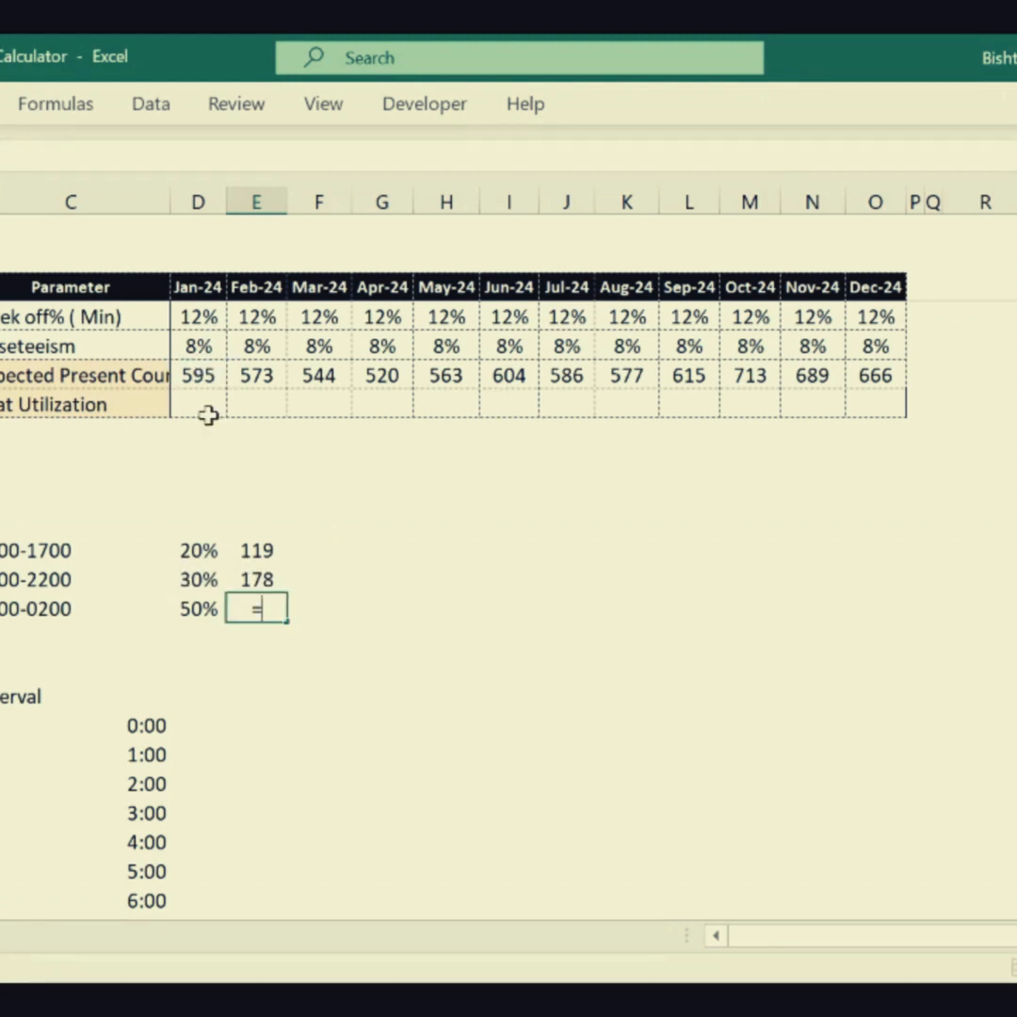
click(193, 377)
text(*)
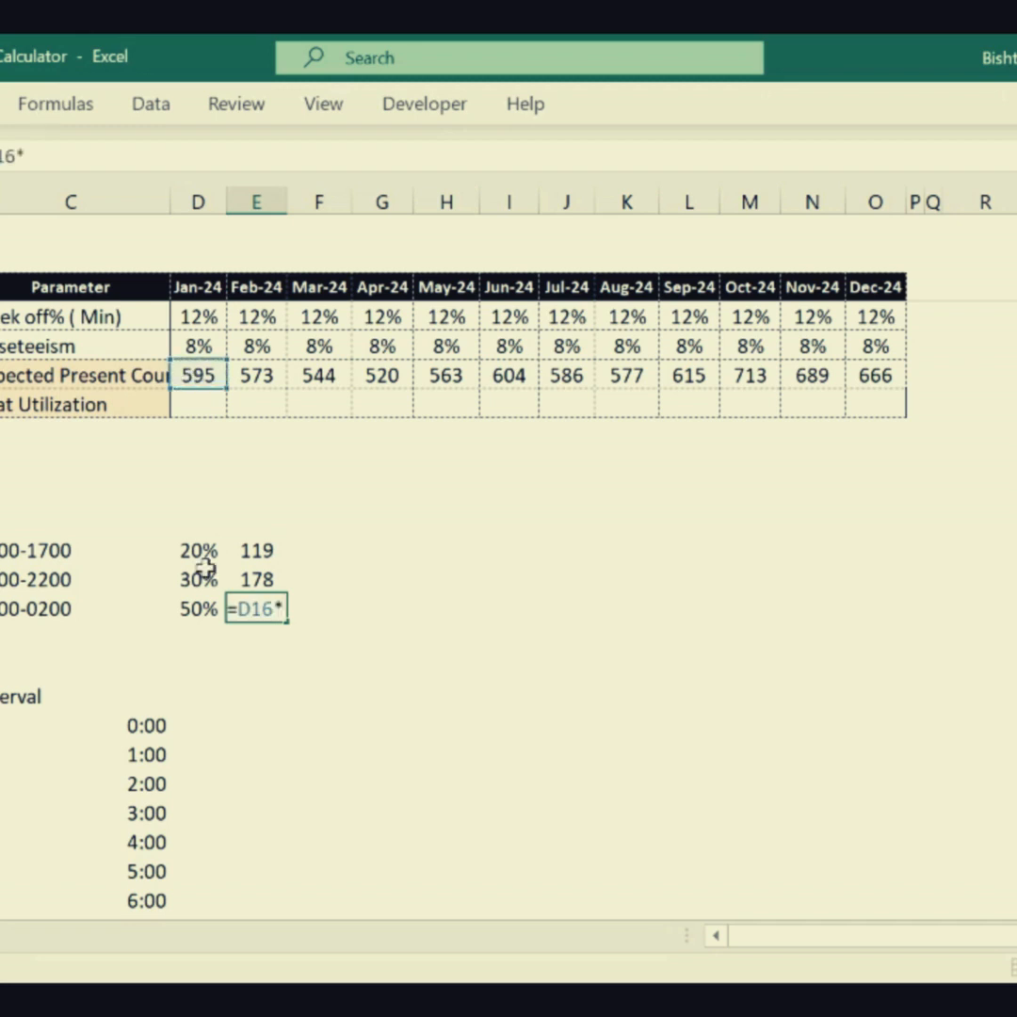
click(184, 610)
key(Return)
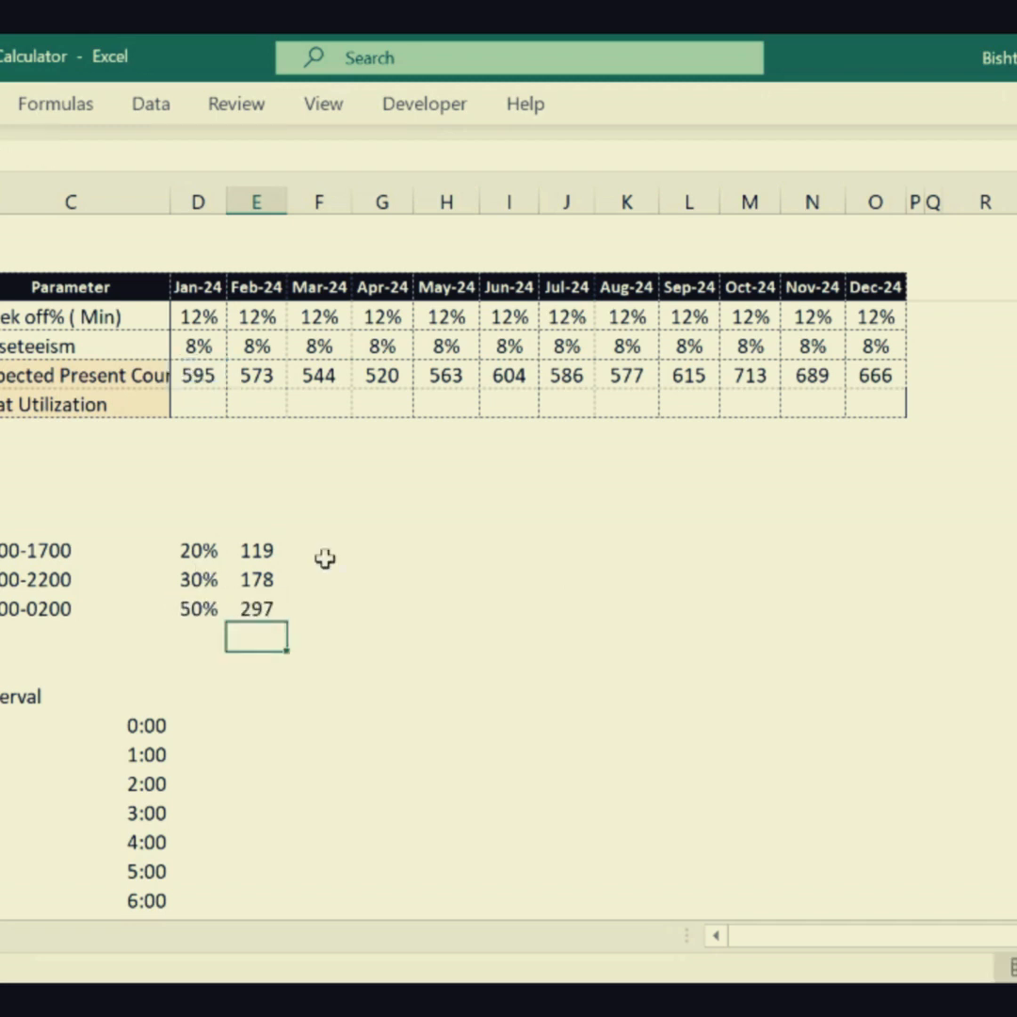
- Enter the 0800-1700 shift's headcount, 119, in column D beside the 8:00 interval
click(256, 558)
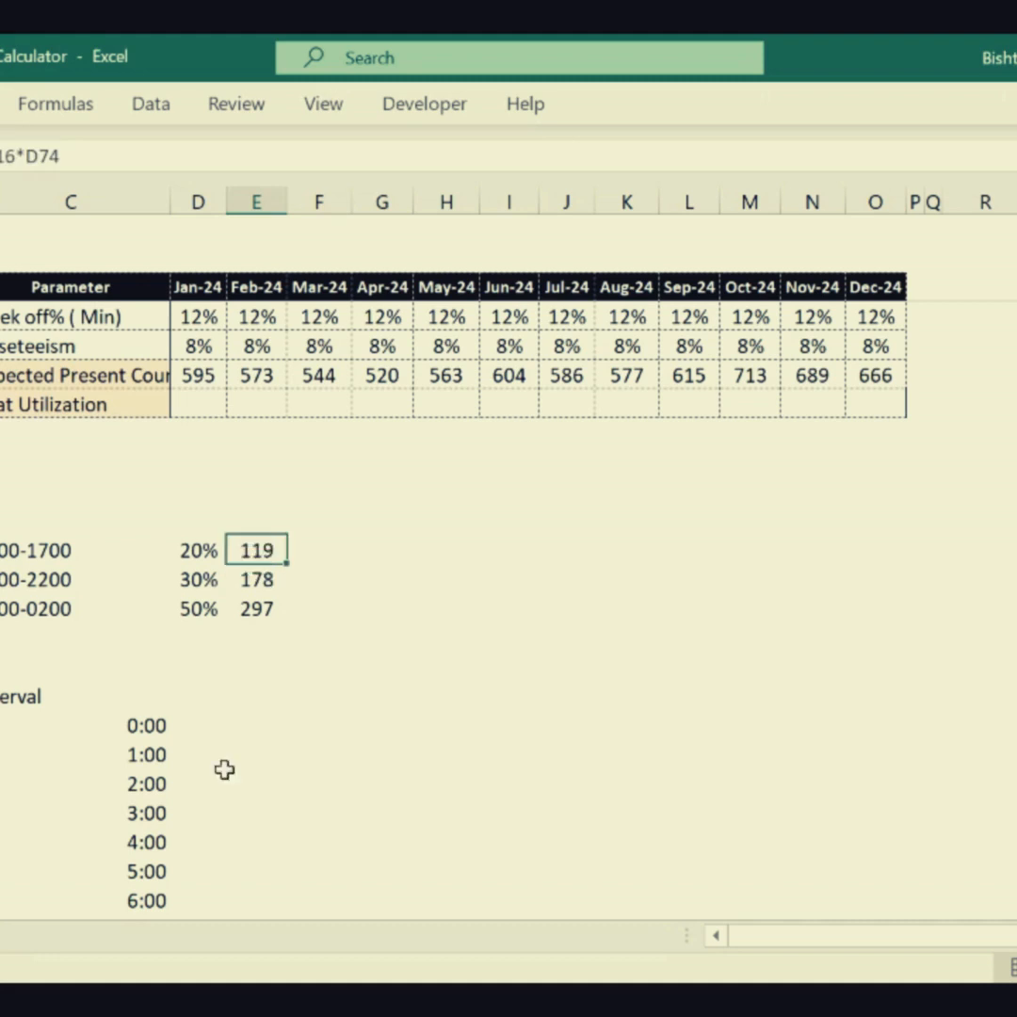
mouse_move(229, 782)
mouse_down()
mouse_move(227, 883)
mouse_move(235, 761)
mouse_up()
click(184, 727)
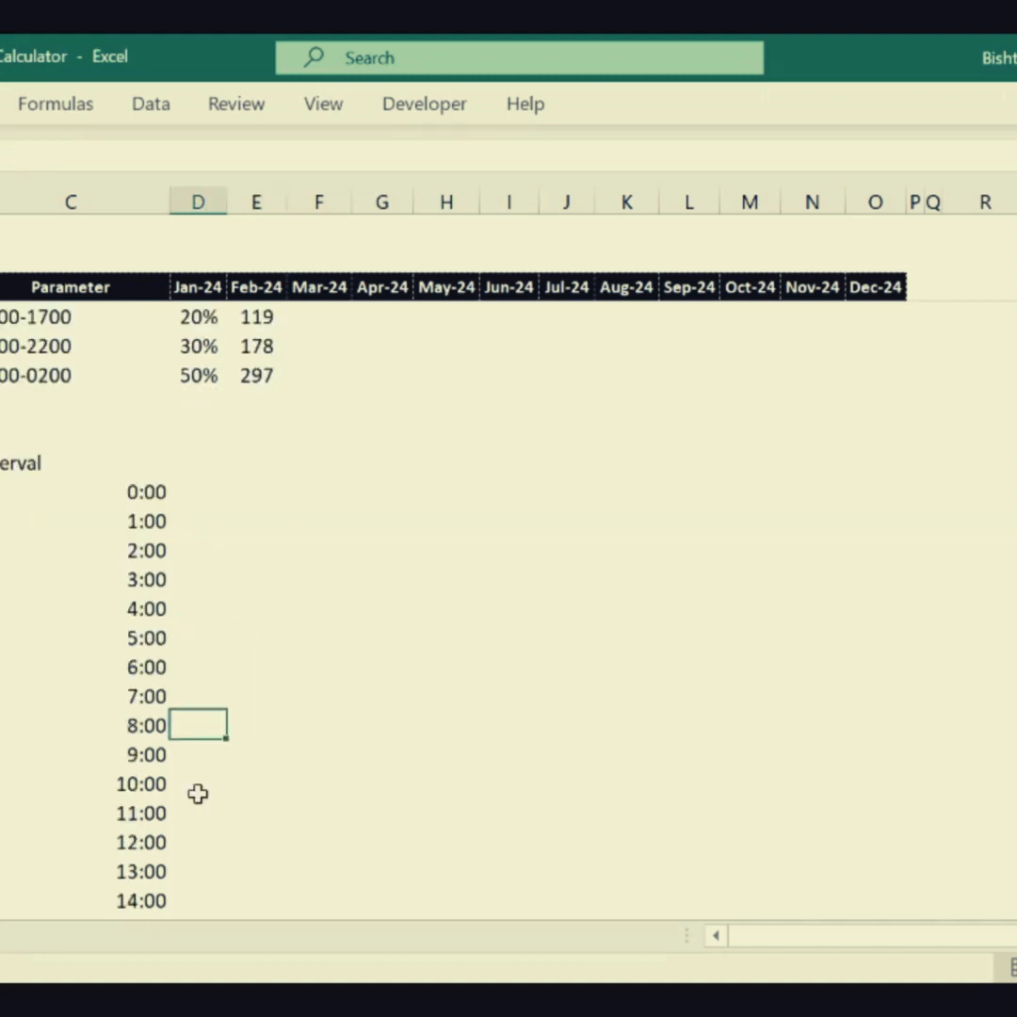
text(119)
key(Return)
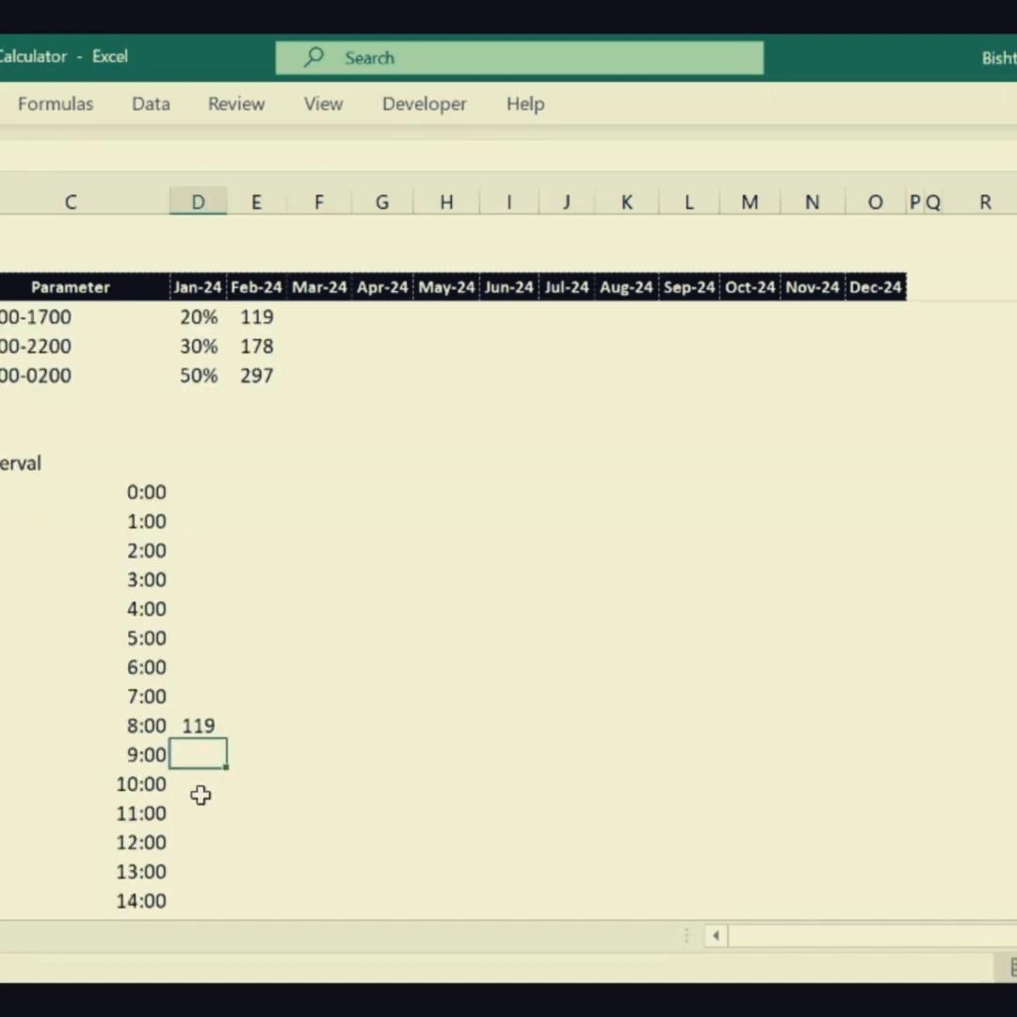
- Link the 9:00 count in column D to the 8:00 cell above and fill it down to 16:00
text(=D88)
key(Return)
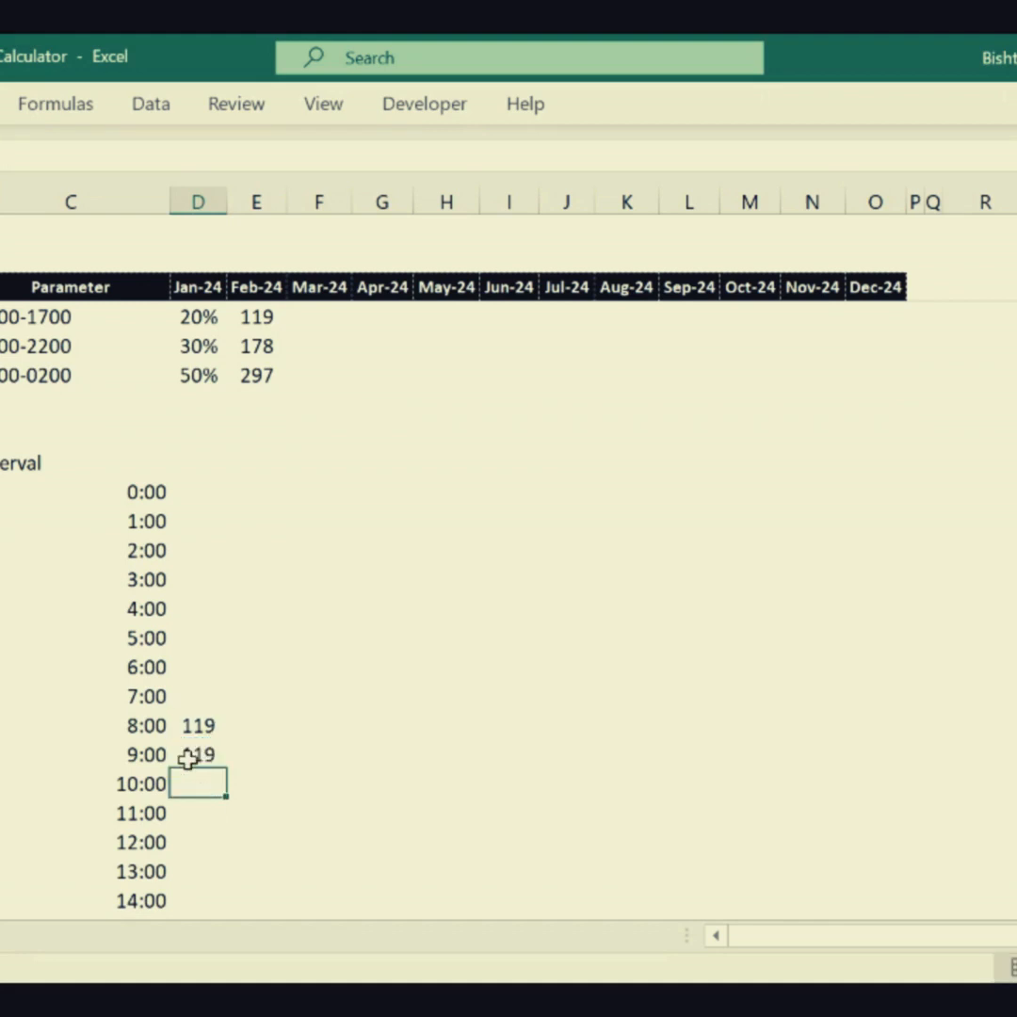
click(208, 746)
drag(226, 769, 215, 862)
click(257, 754)
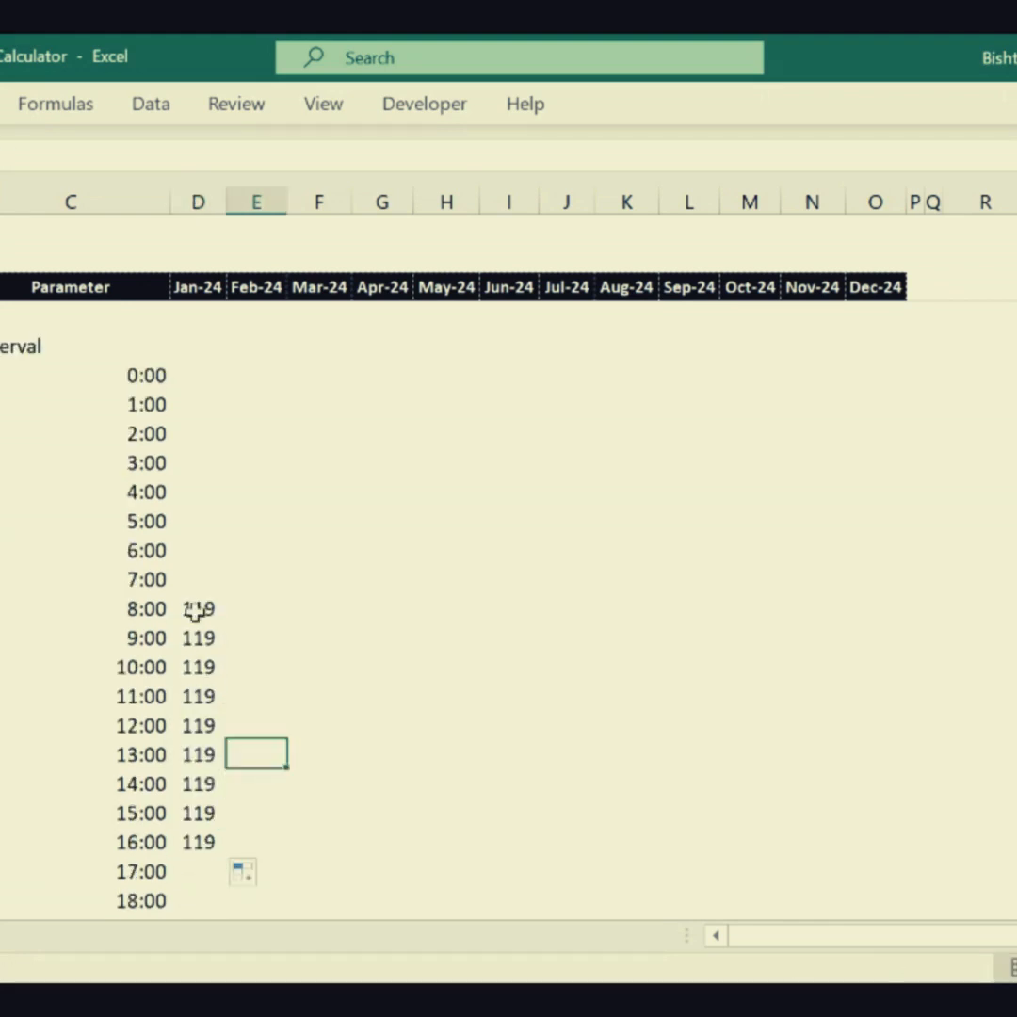
drag(198, 608, 179, 841)
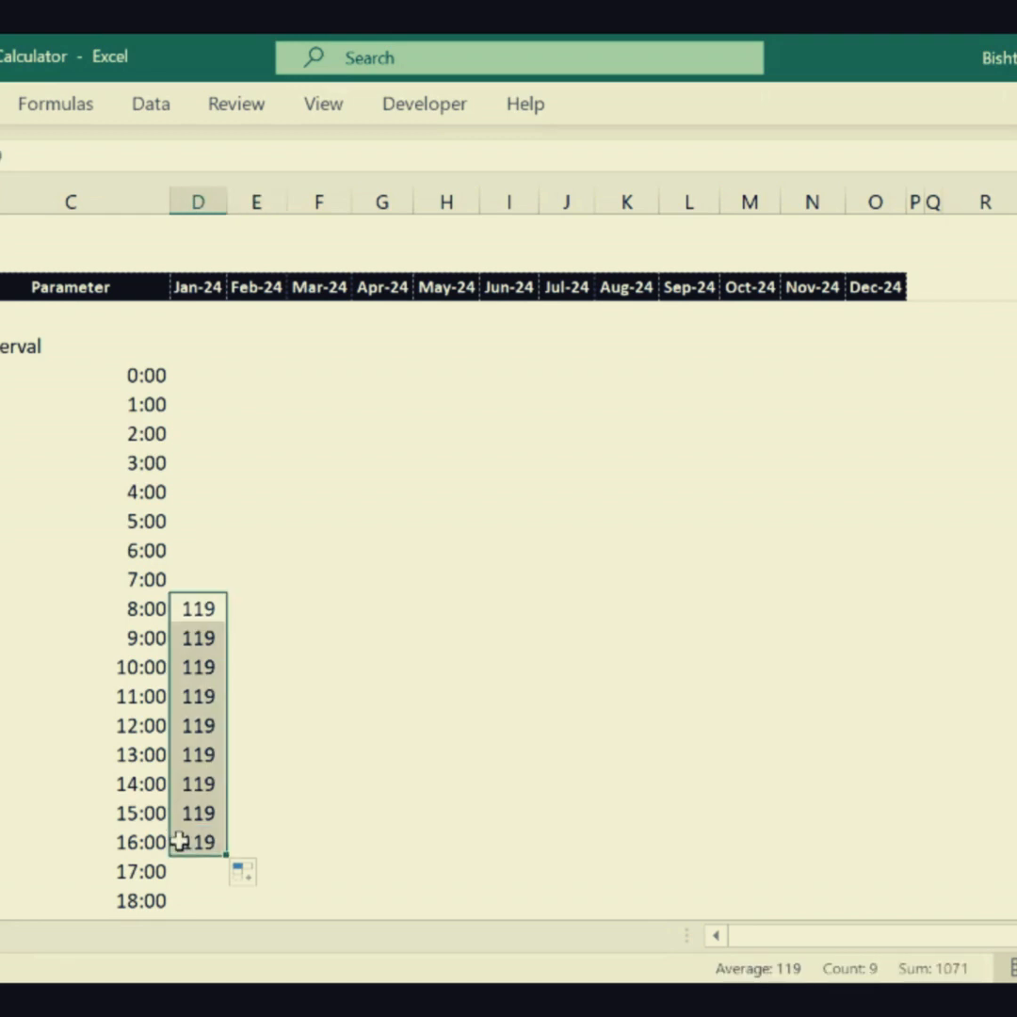
- Copy the 1300-2200 shift's headcount and paste it as values in column E beside 13:00 through 22:00
drag(256, 755, 295, 372)
click(246, 354)
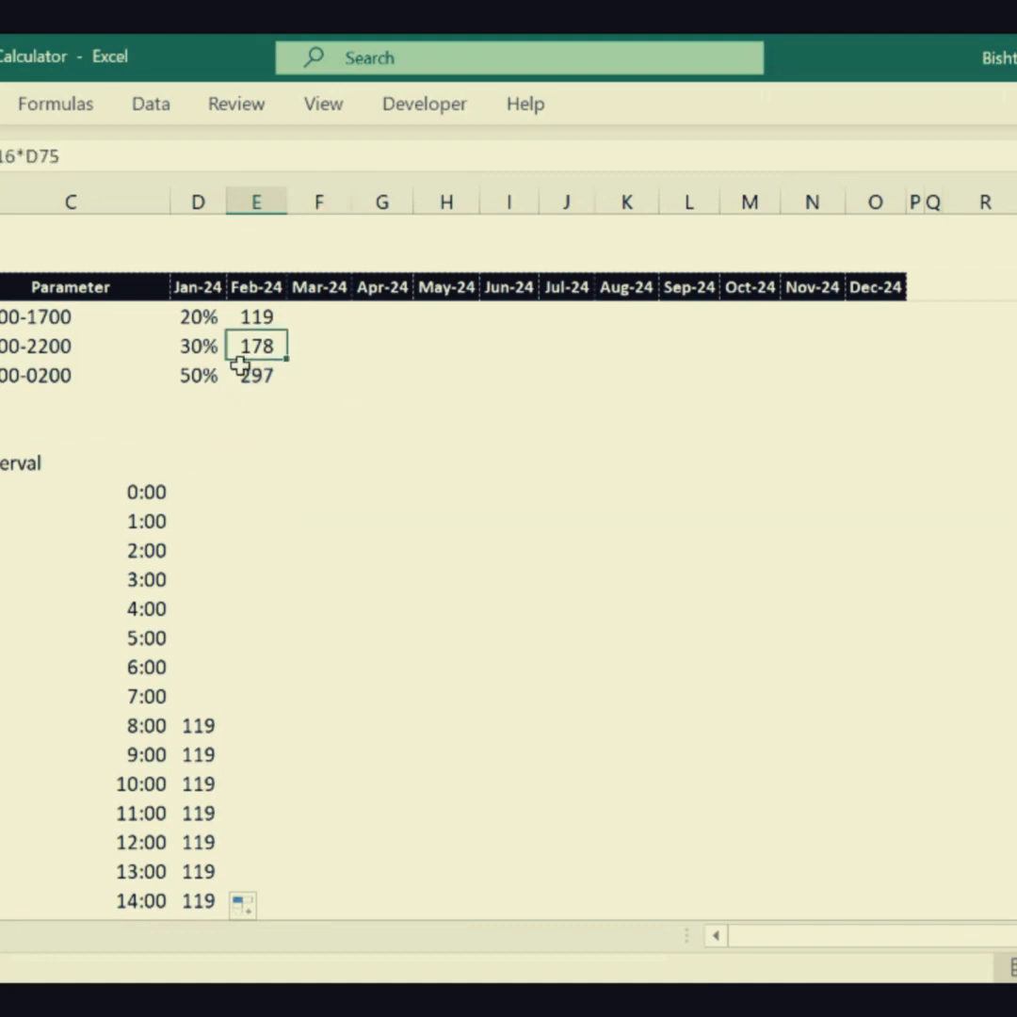
key(ctrl+c)
drag(210, 433, 262, 789)
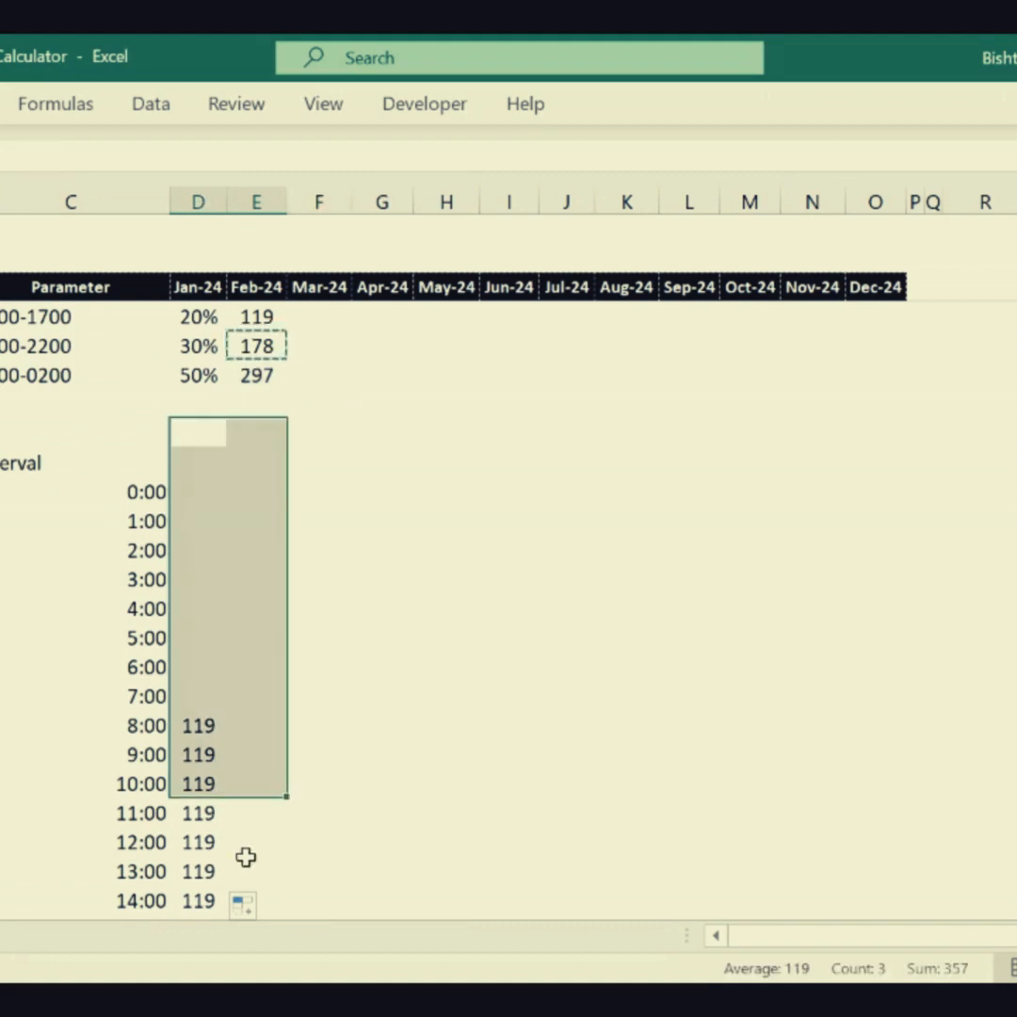
click(258, 347)
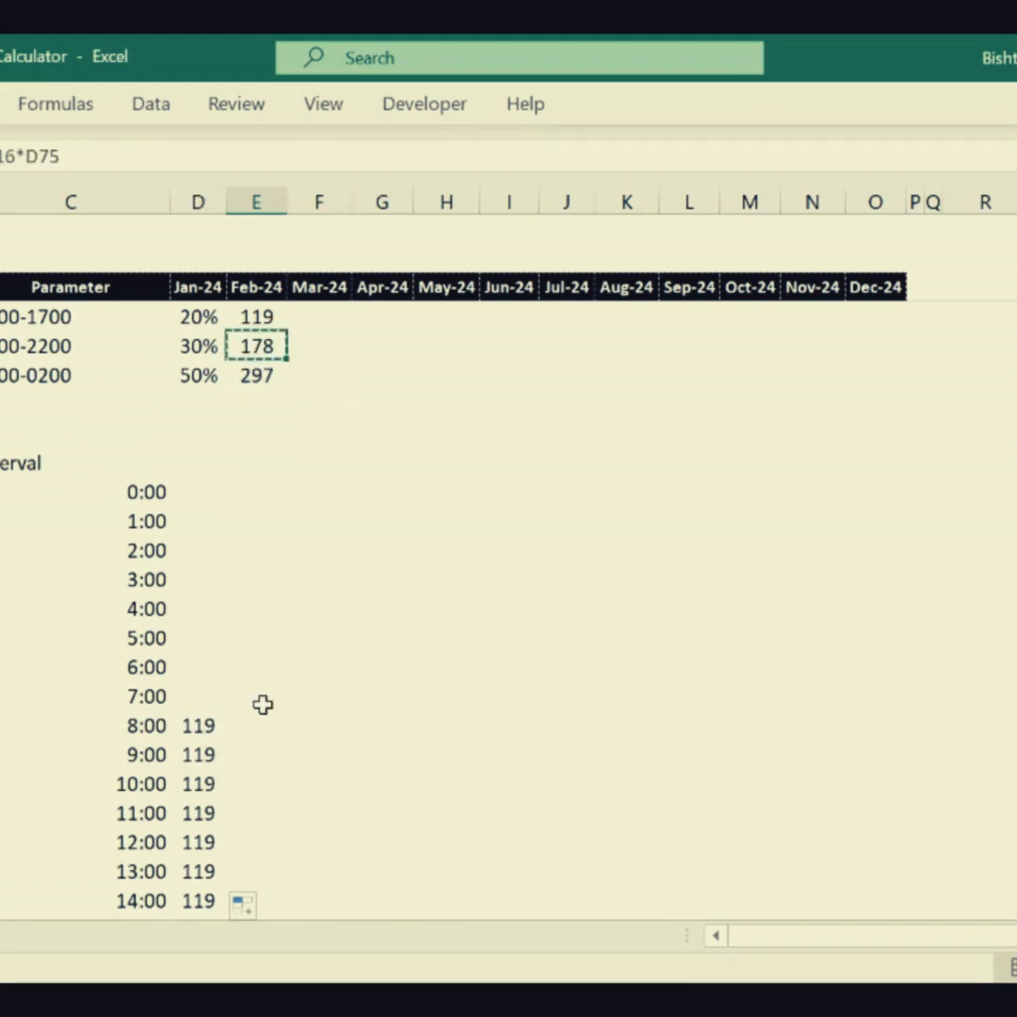
scroll(263, 840, down, 4)
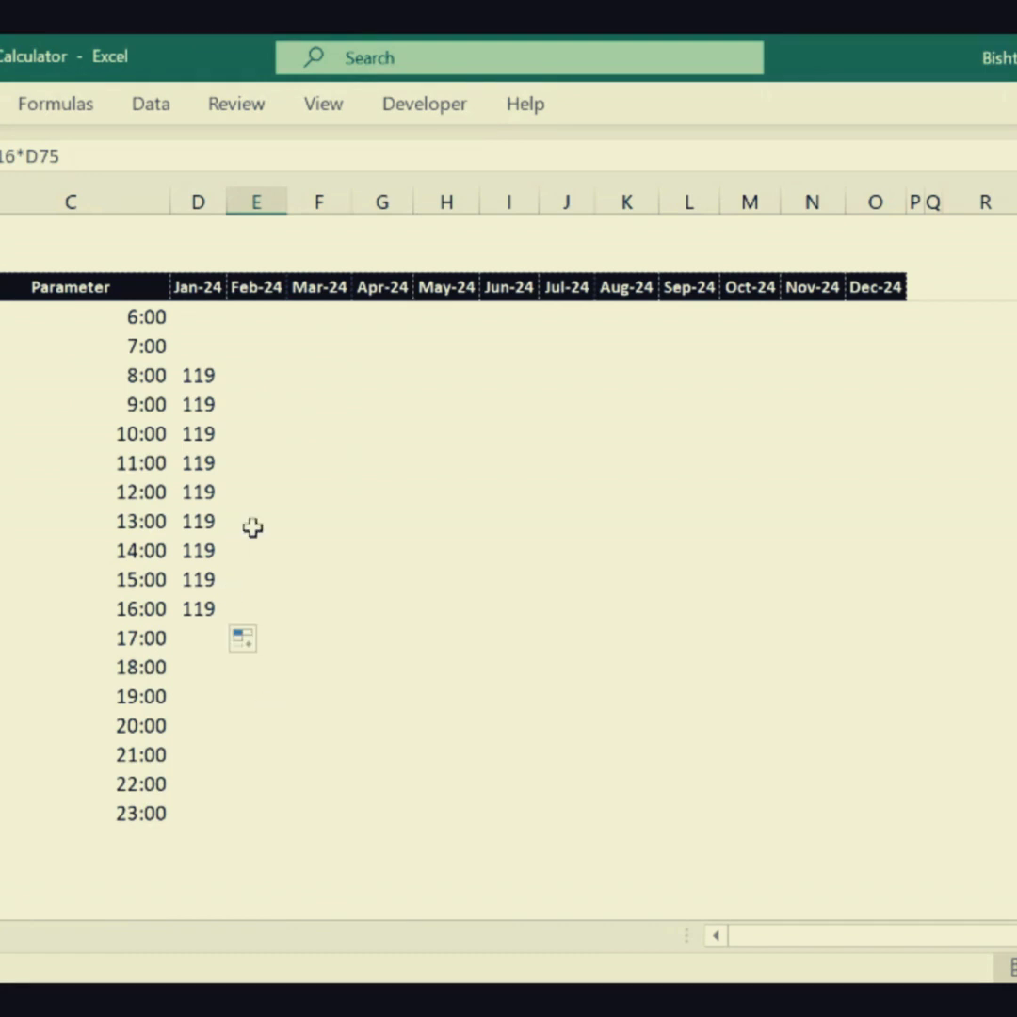
drag(254, 525, 236, 778)
key(ctrl+v)
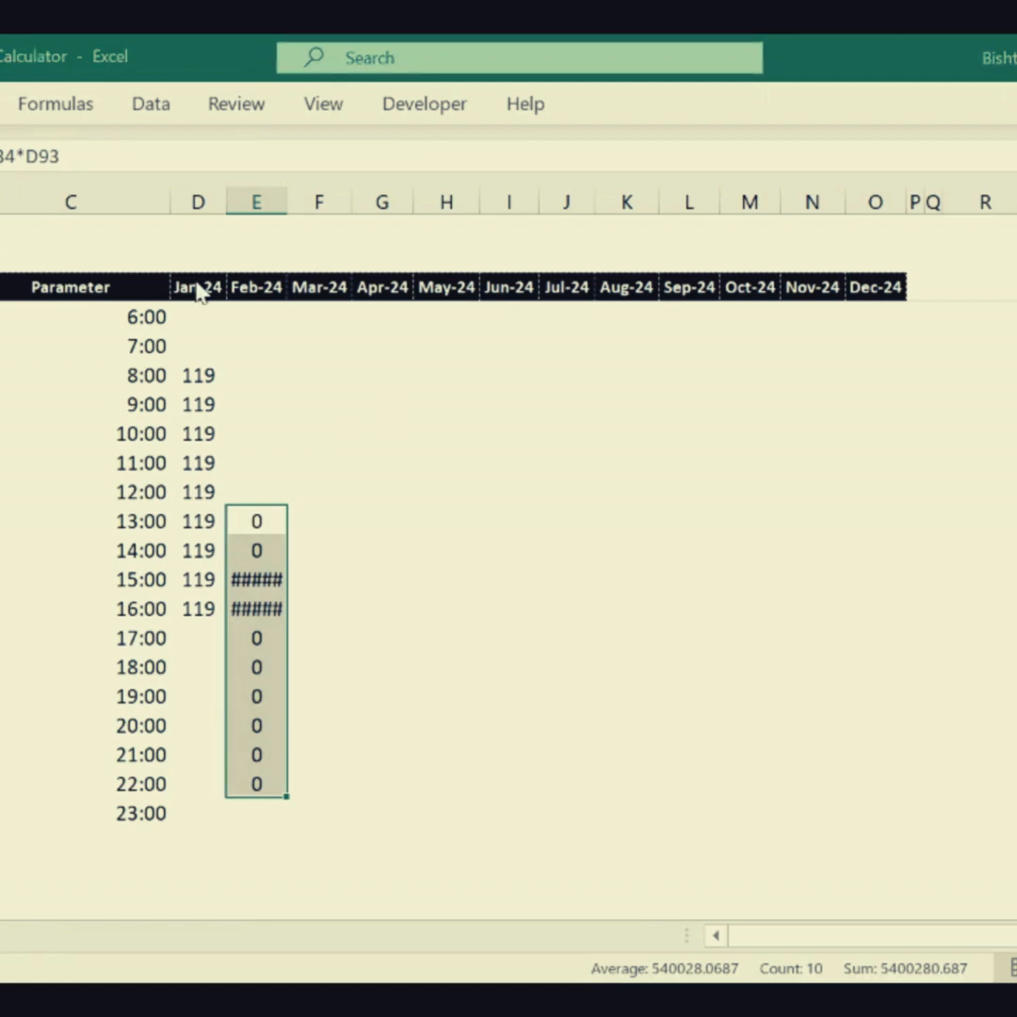
click(447, 609)
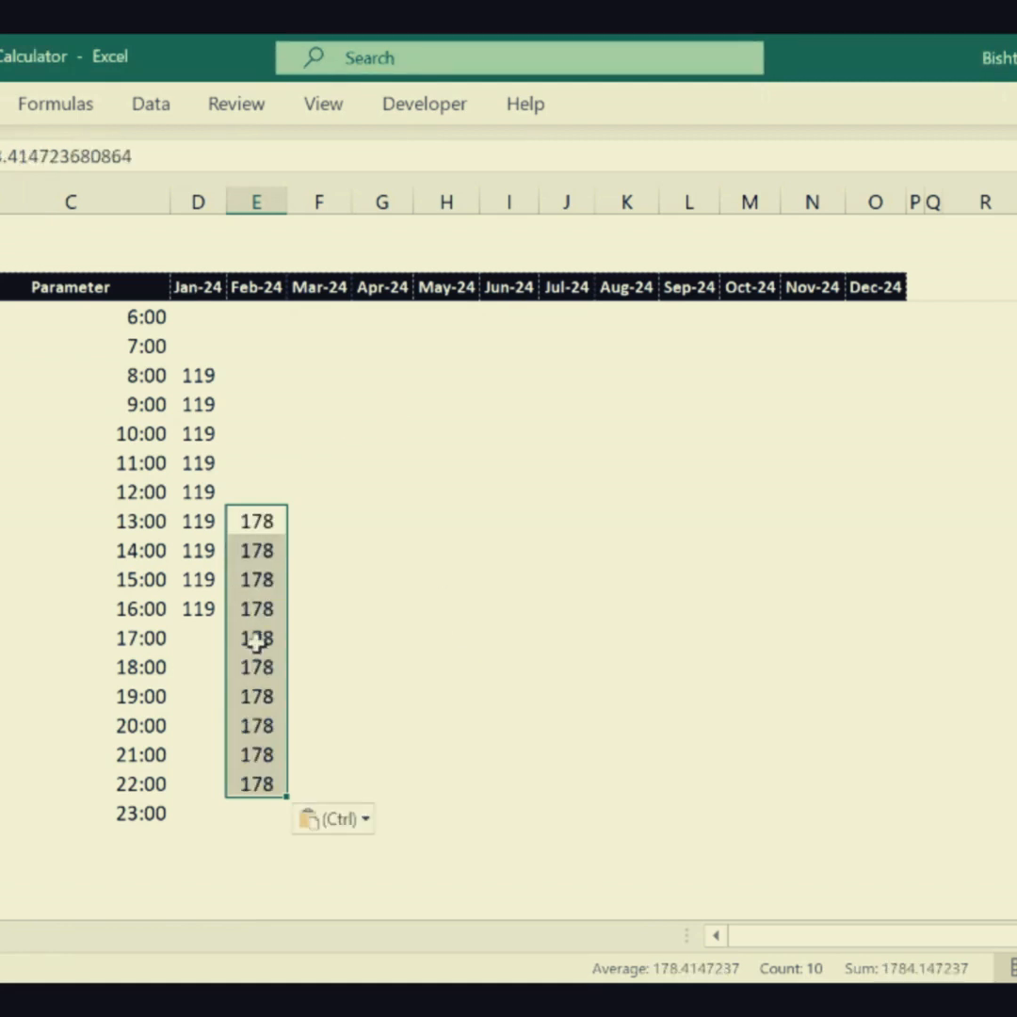
- Copy the third shift's headcount and paste it as values in column F beside 17:00 through 23:00
click(198, 633)
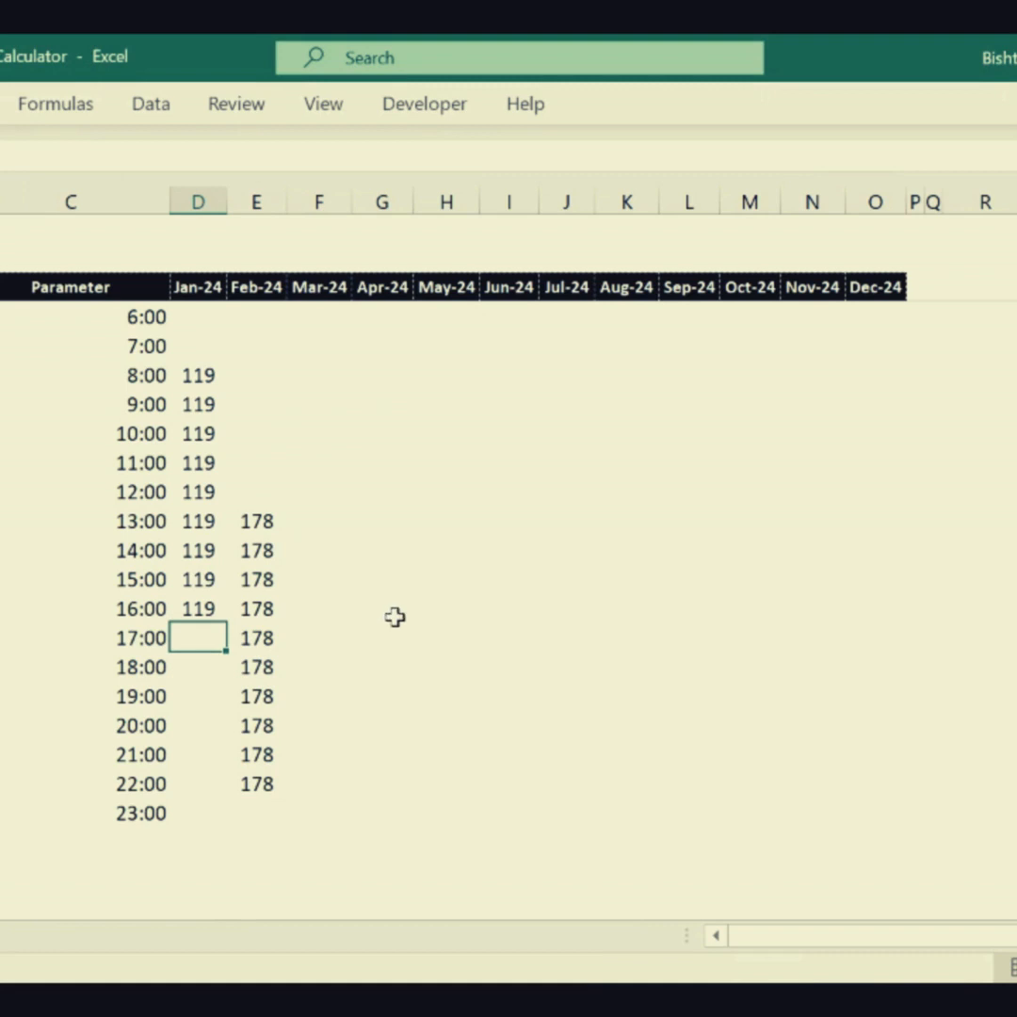
scroll(394, 615, up, 5)
click(256, 463)
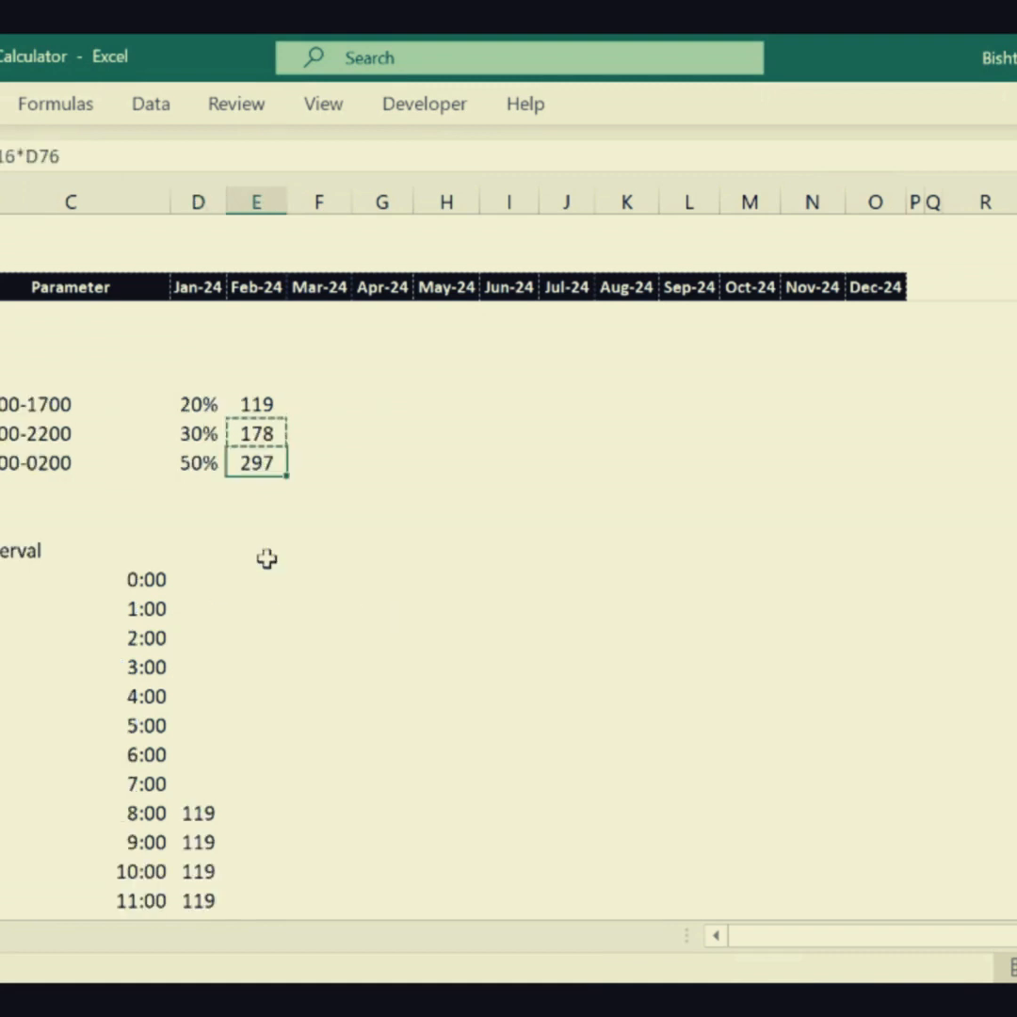
scroll(249, 551, down, 6)
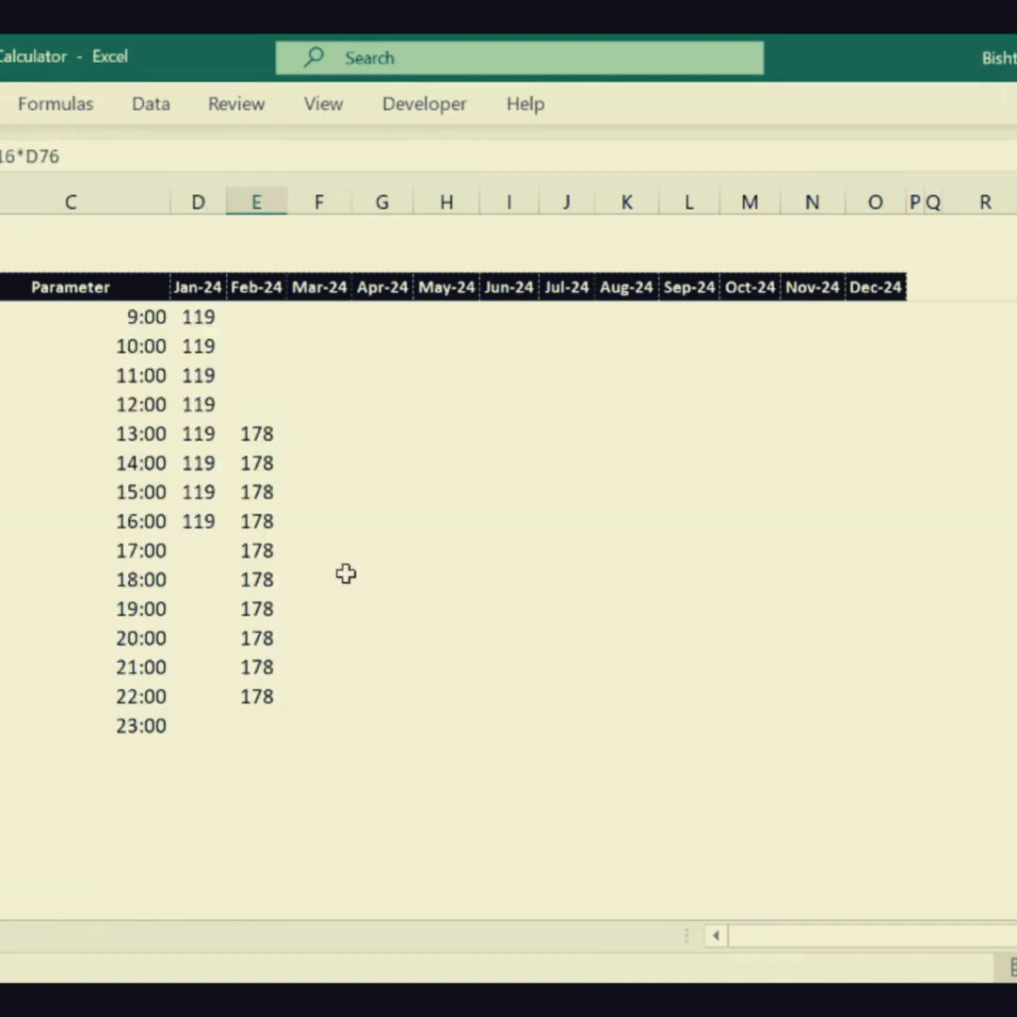
drag(315, 551, 314, 708)
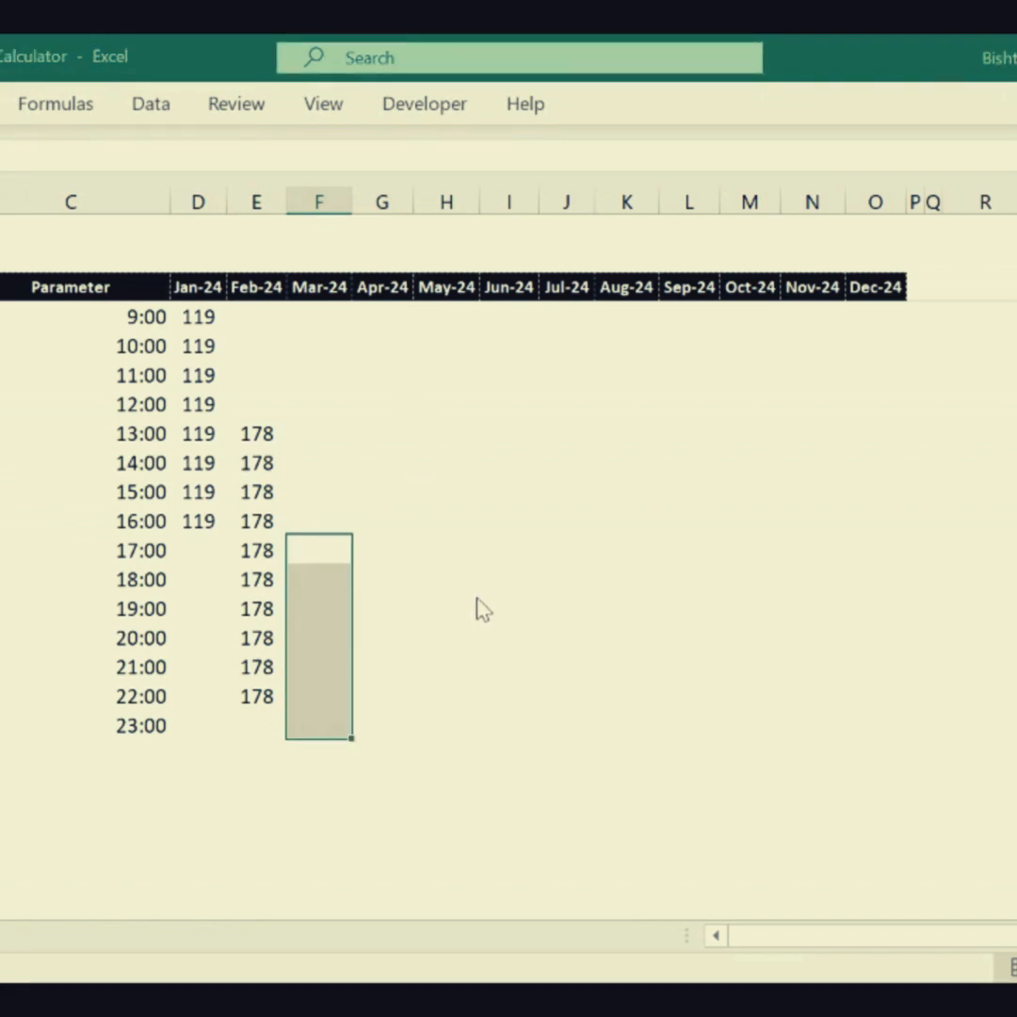
key(ctrl+v)
click(319, 557)
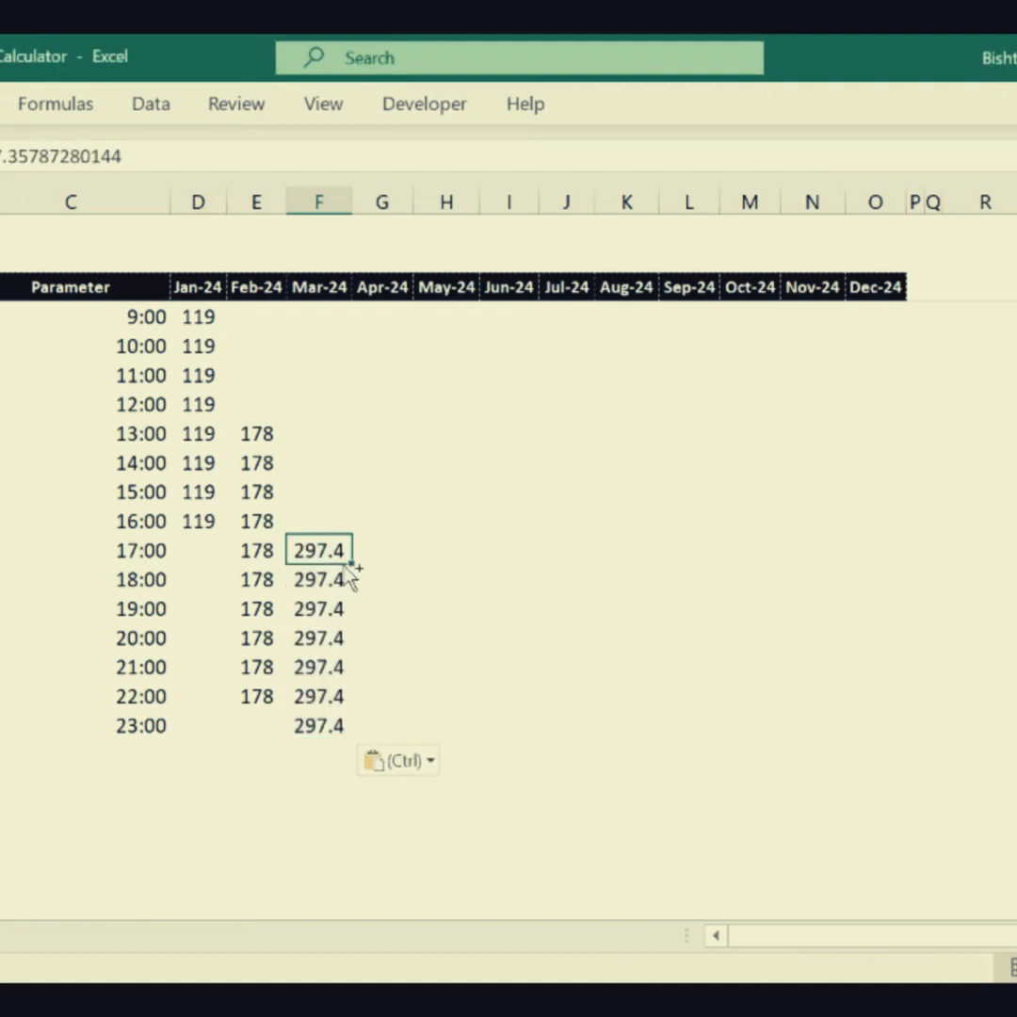
- Paste the third shift's headcount as values in column F beside the 0:00 and 1:00 intervals
scroll(339, 537, up, 8)
scroll(336, 523, down, 3)
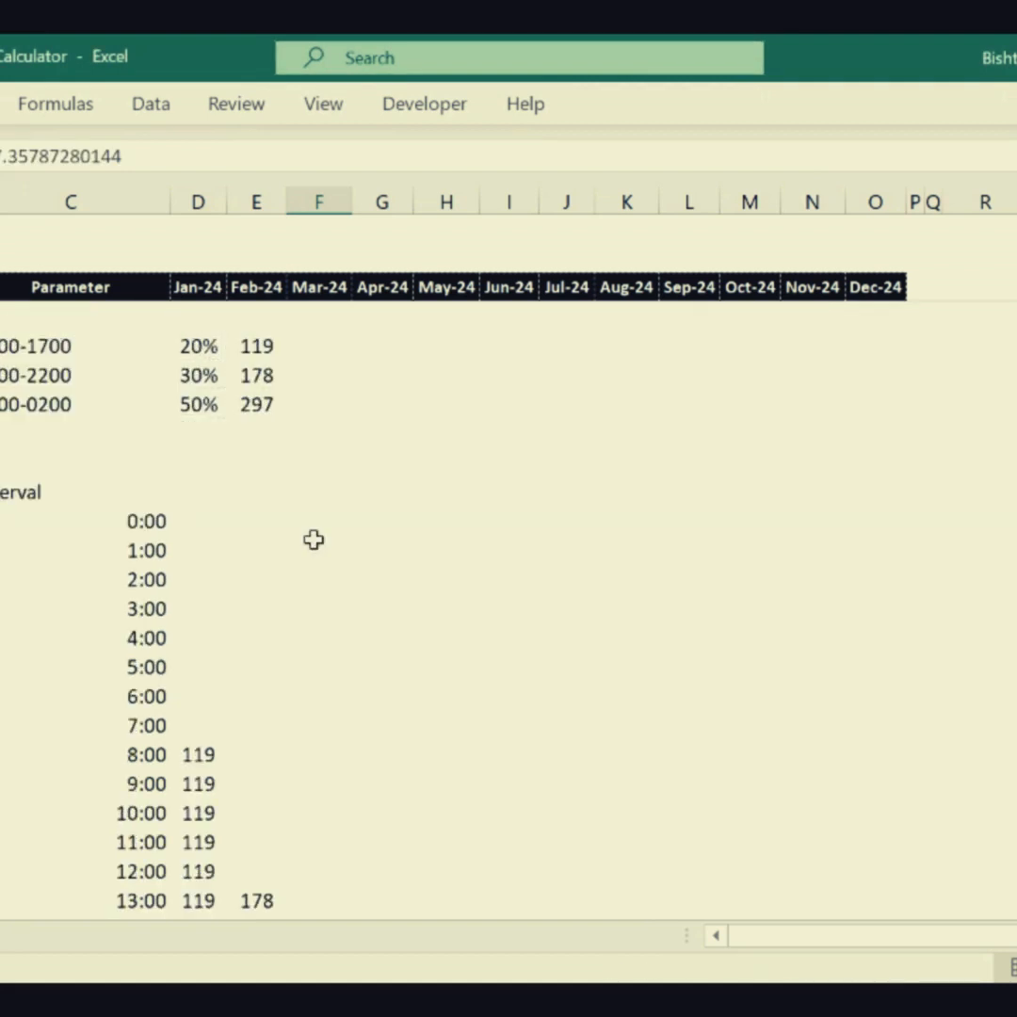
drag(314, 533, 305, 554)
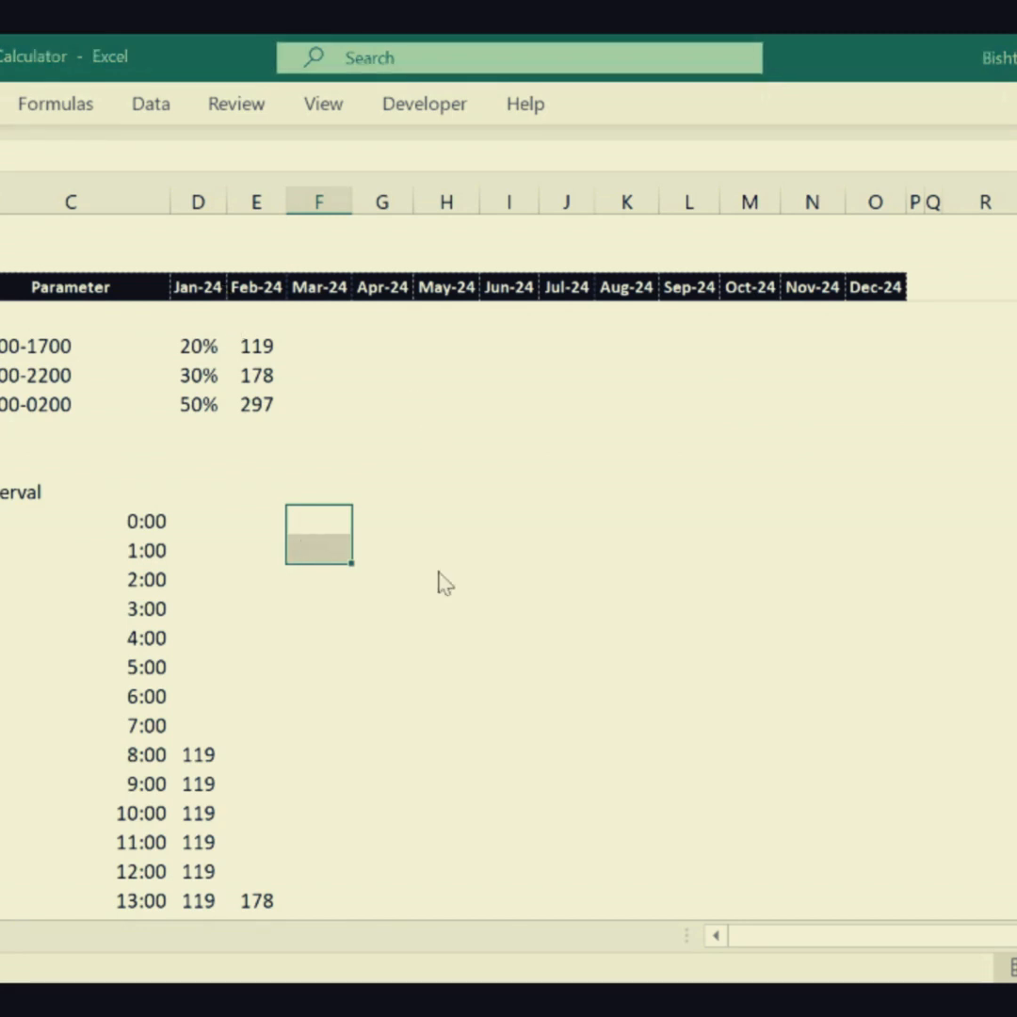
key(ctrl+v)
key(Down)
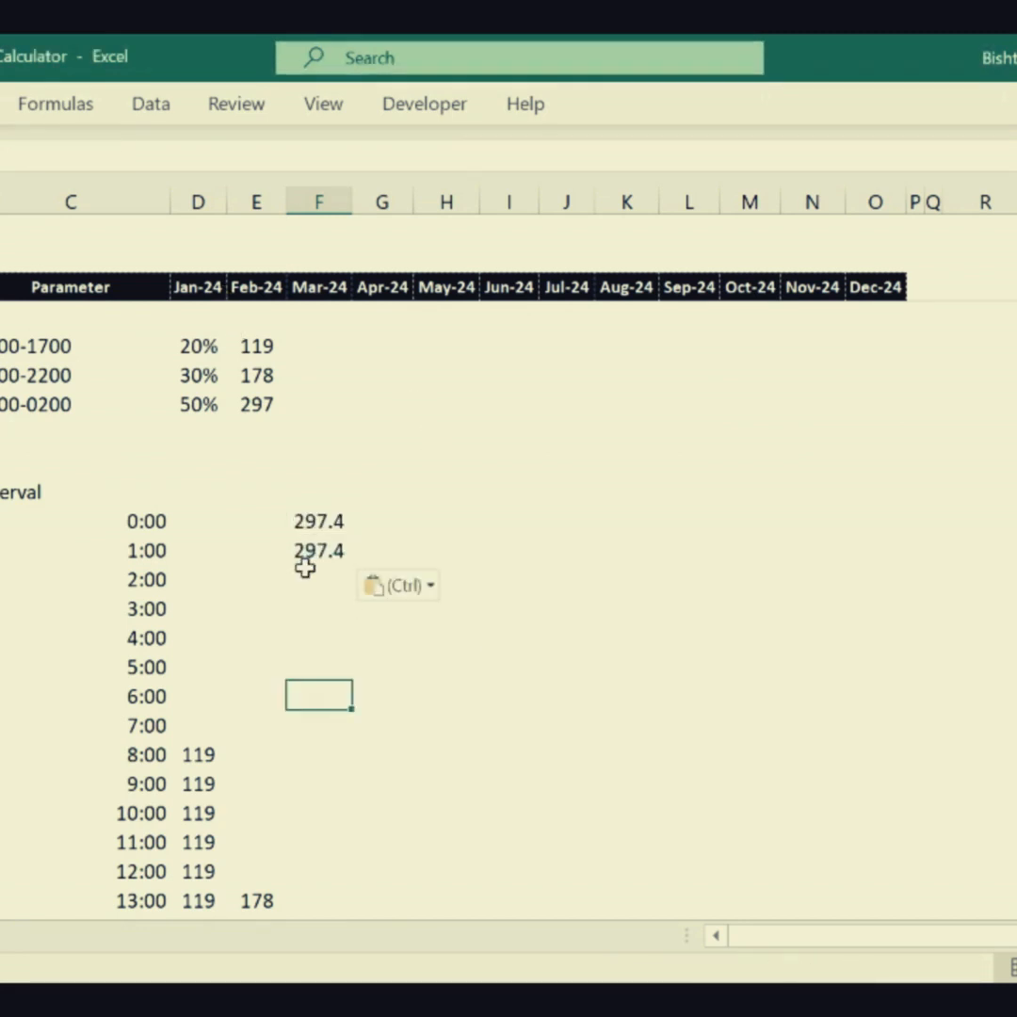
drag(304, 576, 304, 723)
- Set the third shift's share in column D to 40% and check the sum of the shift shares
click(181, 404)
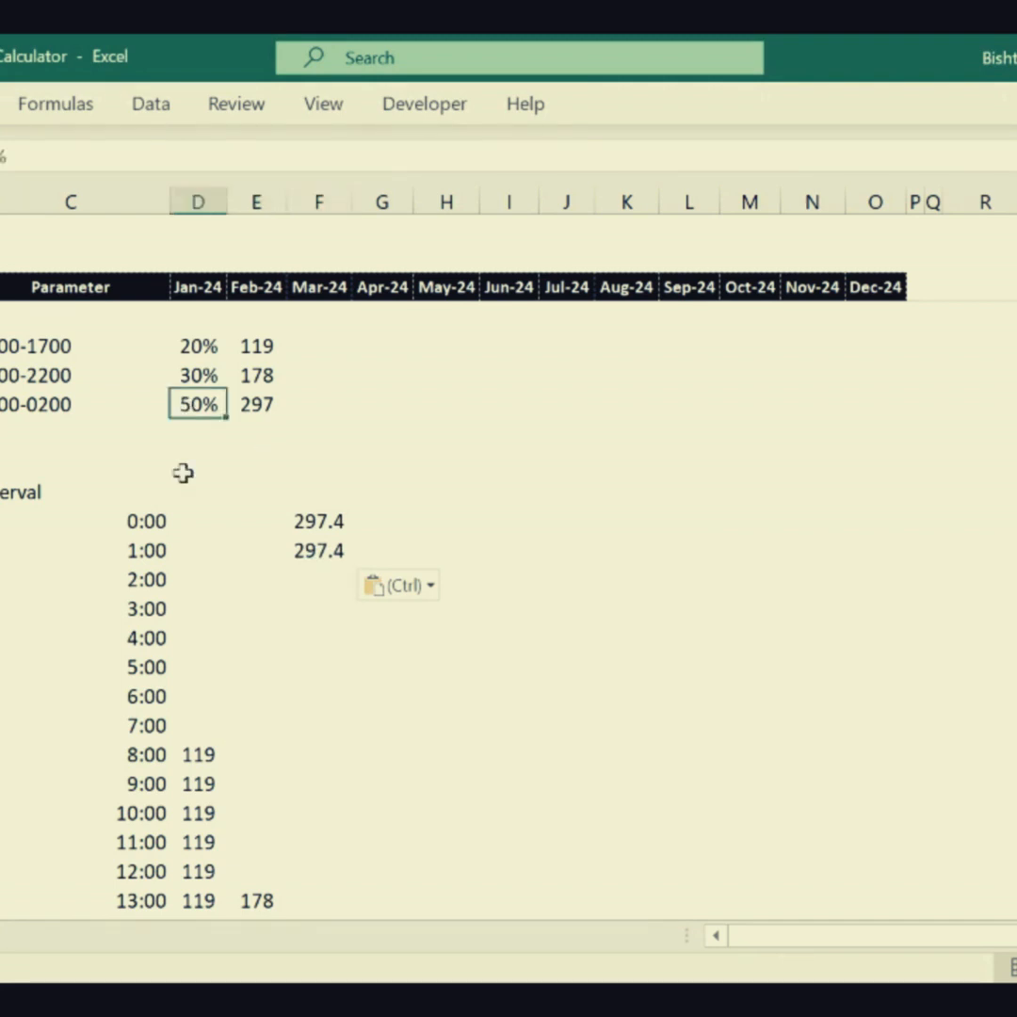
text(40)
key(Return)
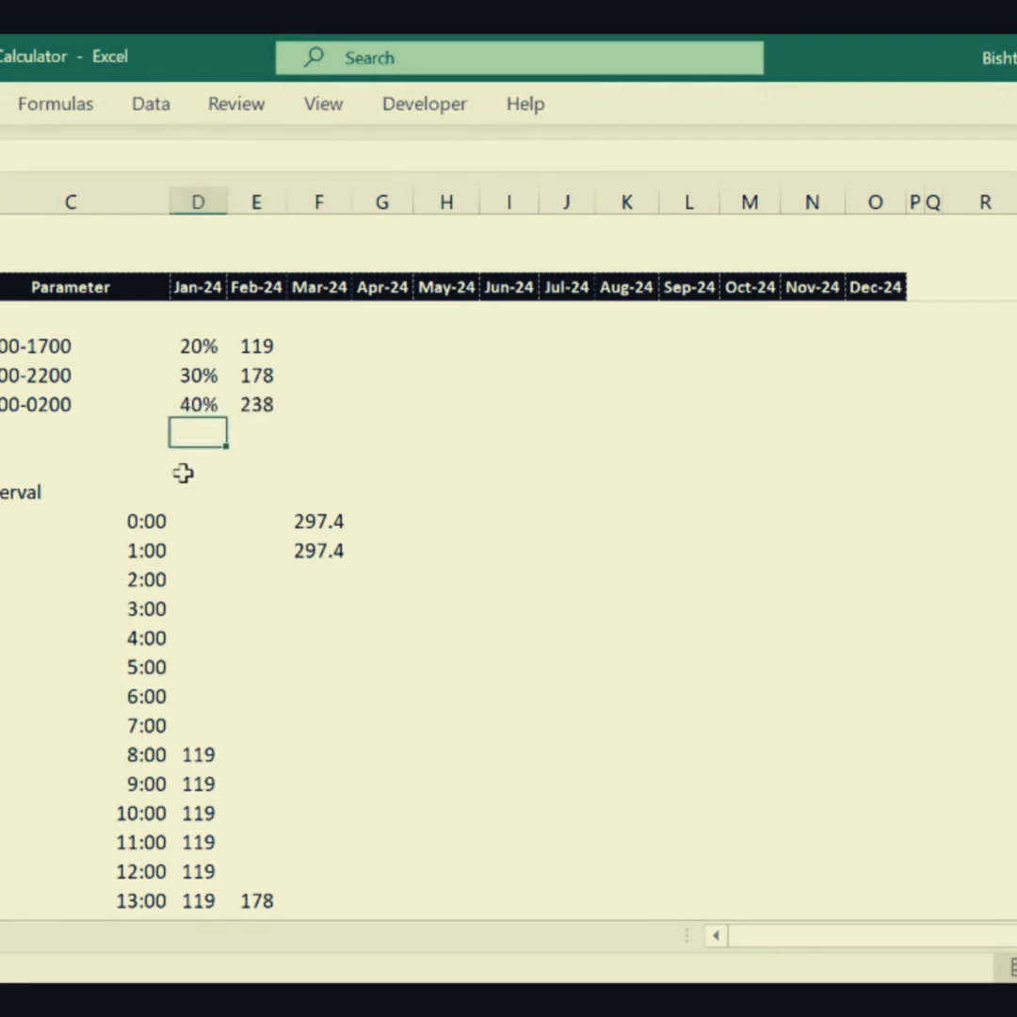
drag(193, 345, 193, 404)
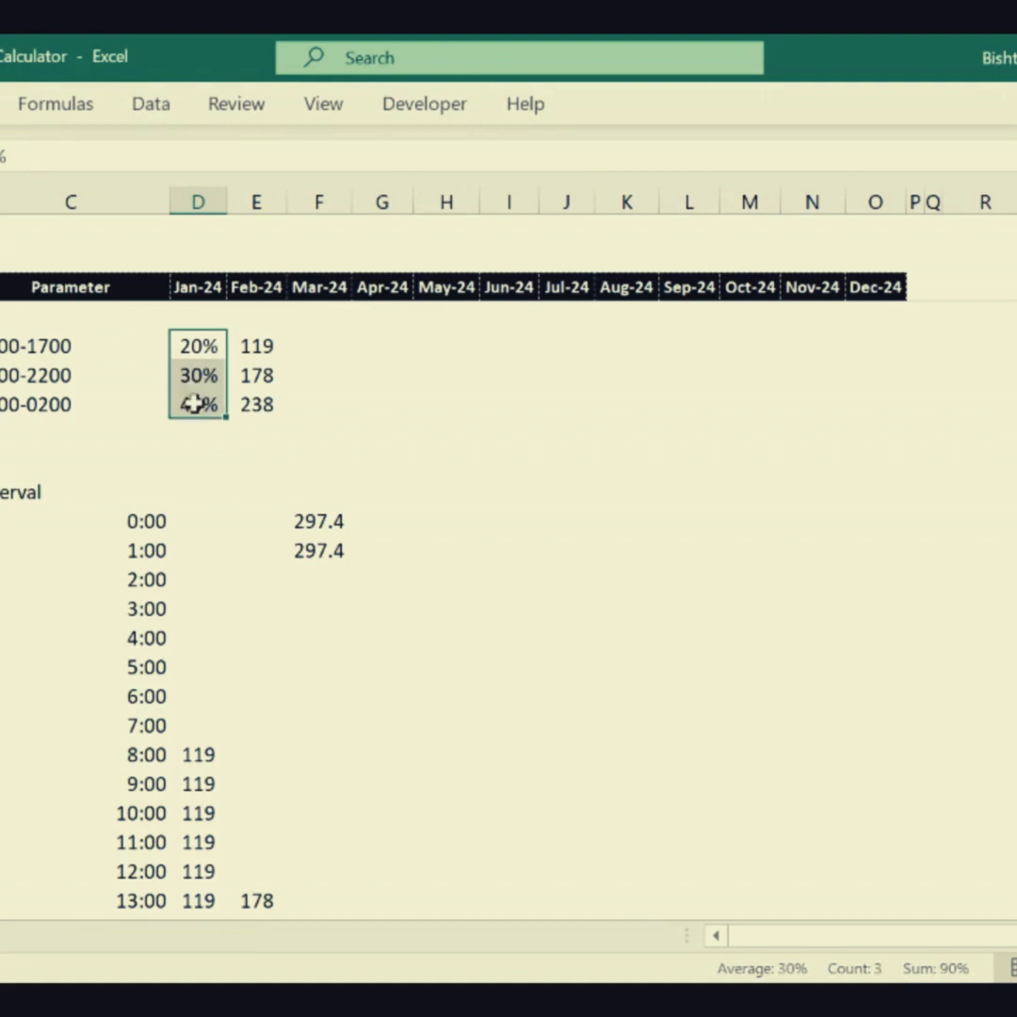
- Add a fourth shift labelled 2200-0700 in column C below the existing shifts
click(39, 426)
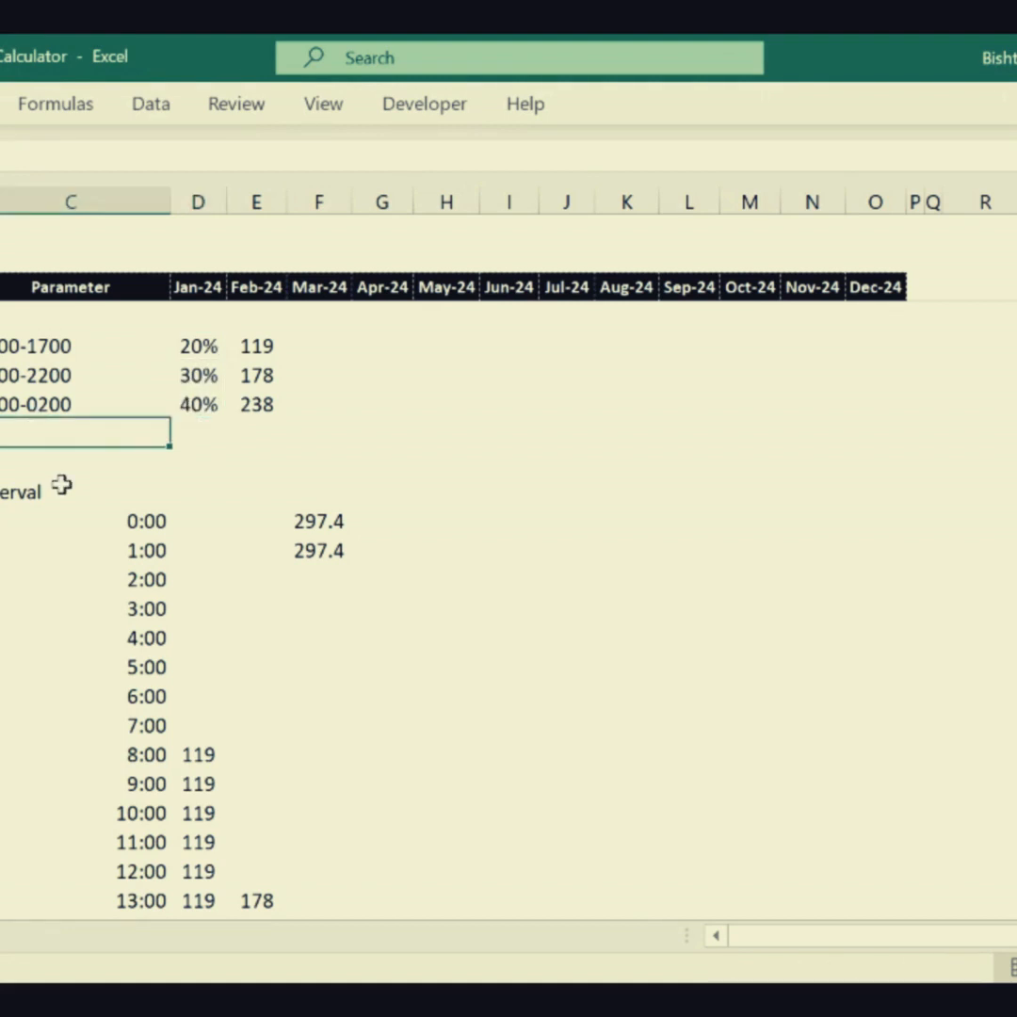
text(2200)
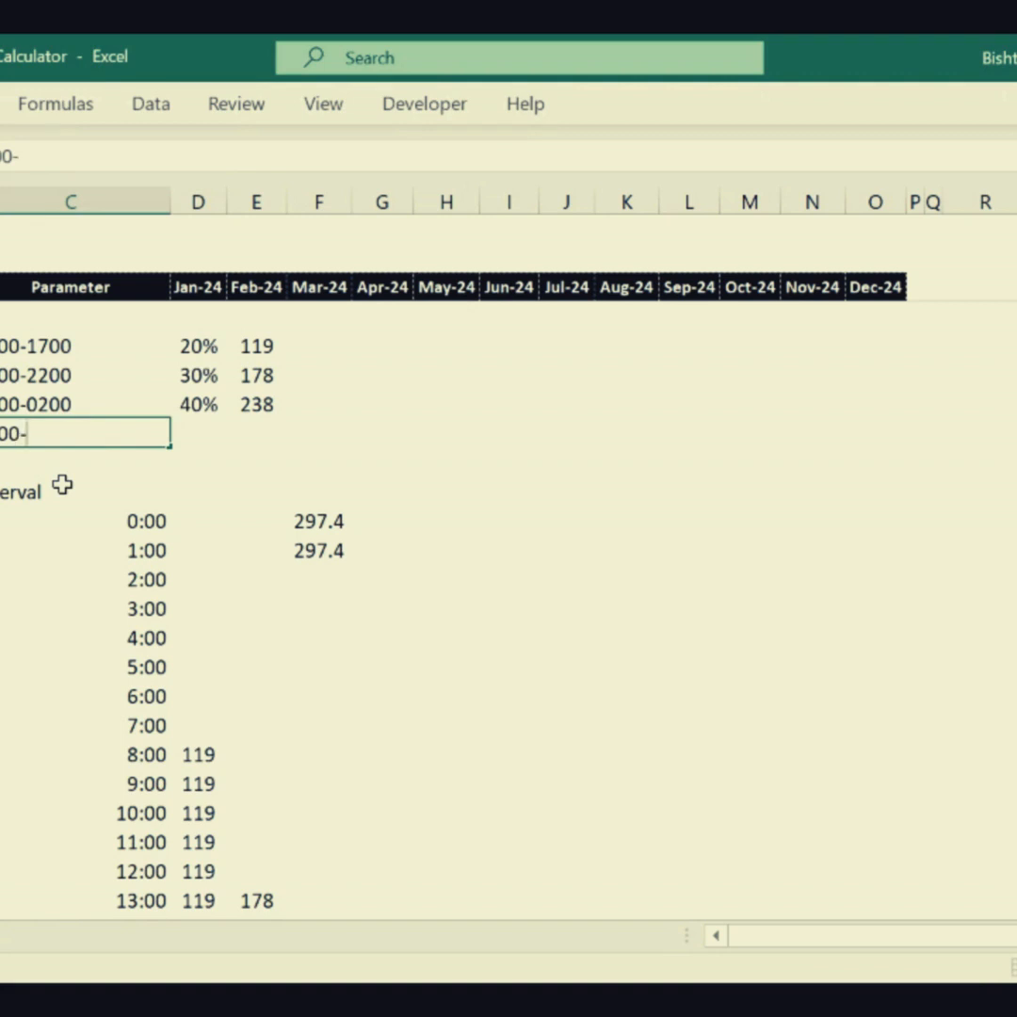
text(-)
key(BackSpace)
key(BackSpace)
text(0-0700)
key(Return)
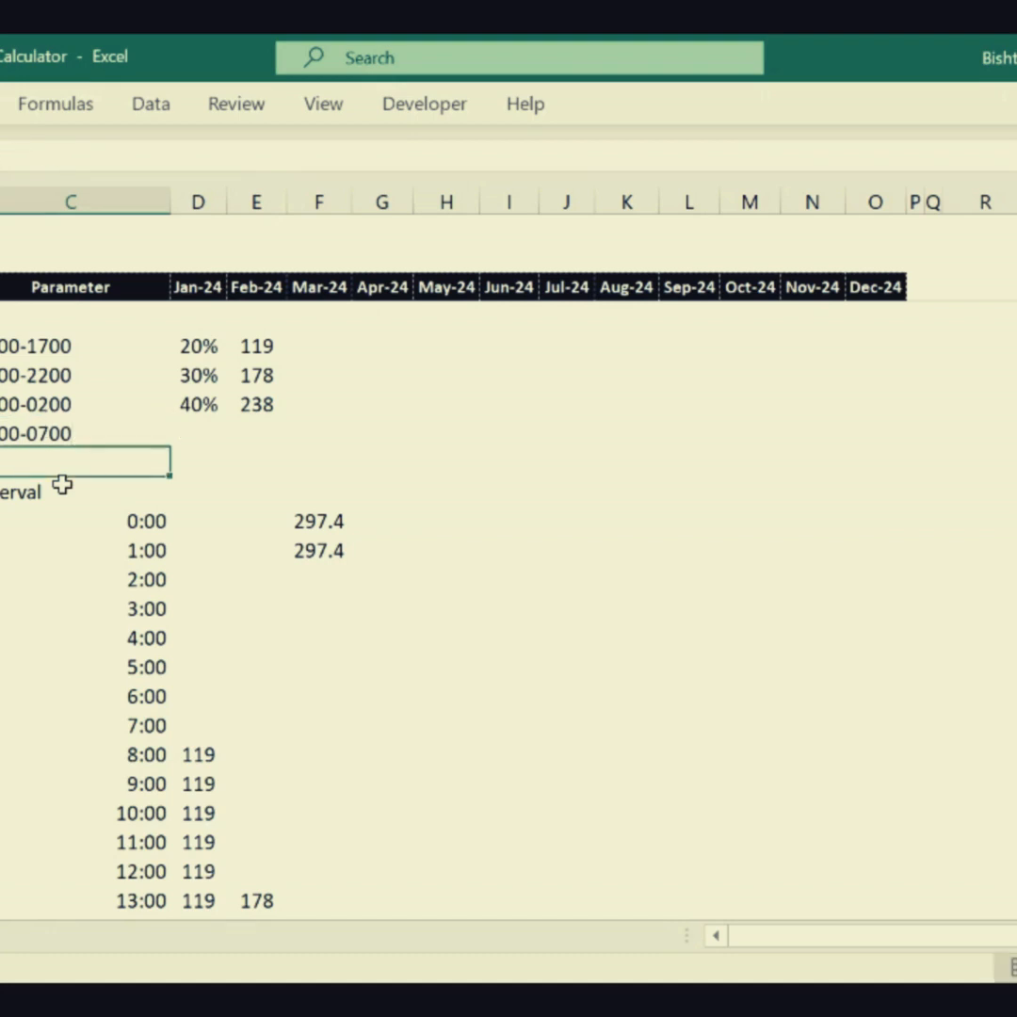
- Enter a 10% share for the 2200-0700 shift in column D
click(201, 432)
text(10)
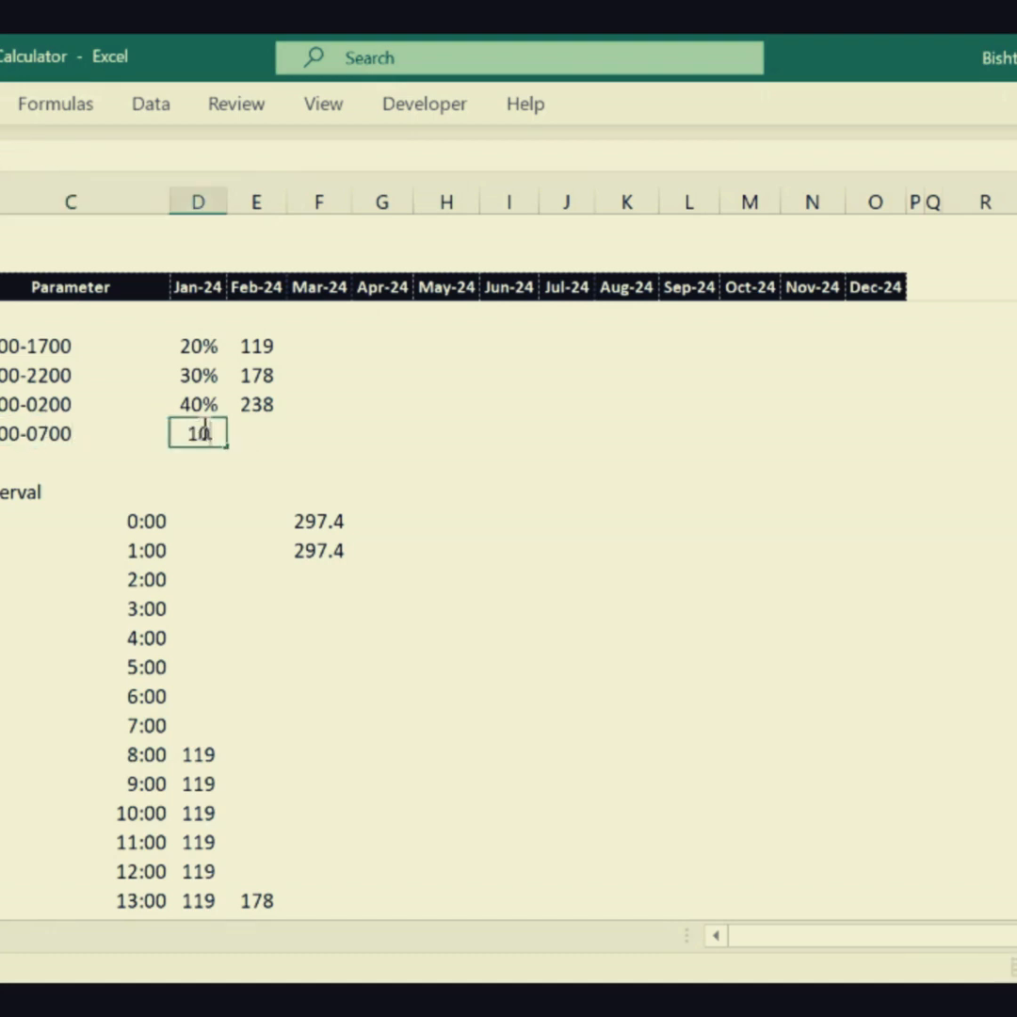
text(%)
key(Tab)
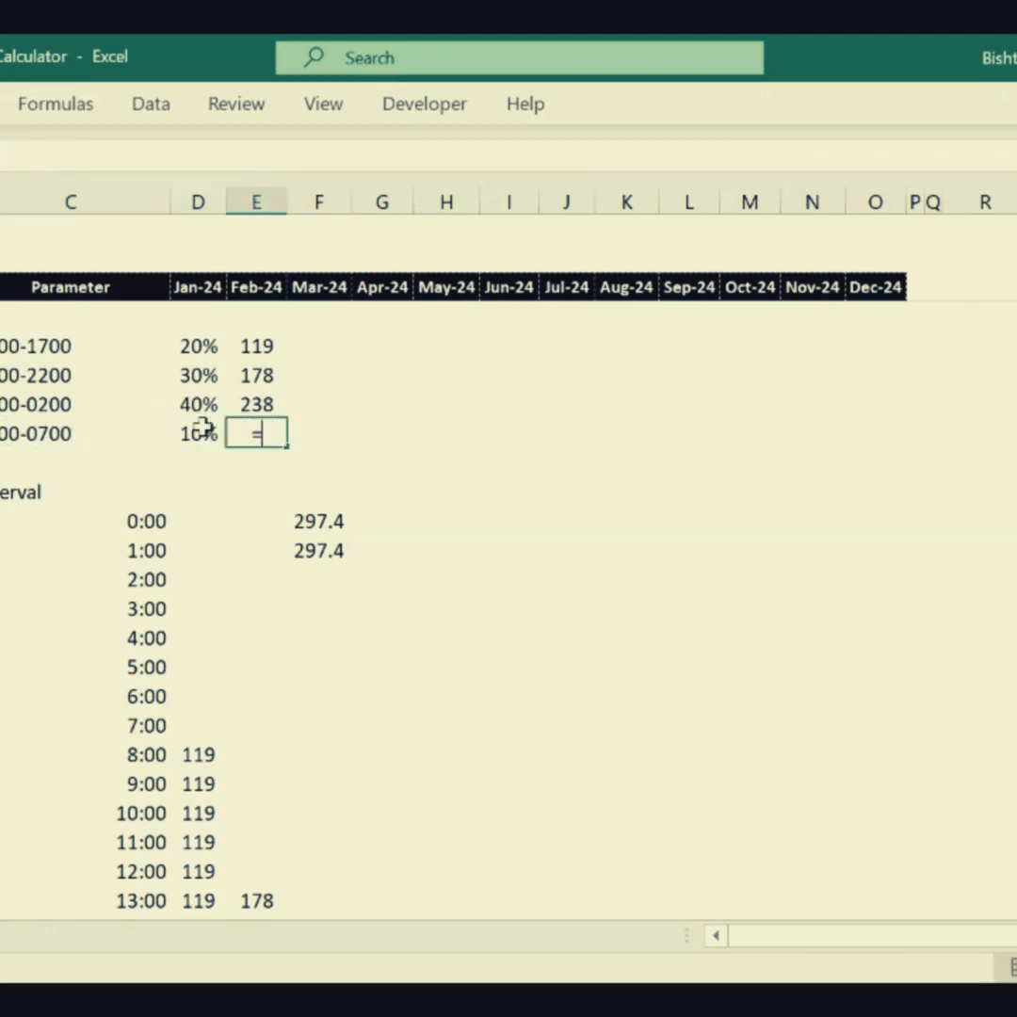
- Calculate the 2200-0700 shift's headcount in column E with =D77*D16, using January's expected present count
text(=)
click(201, 432)
text(*)
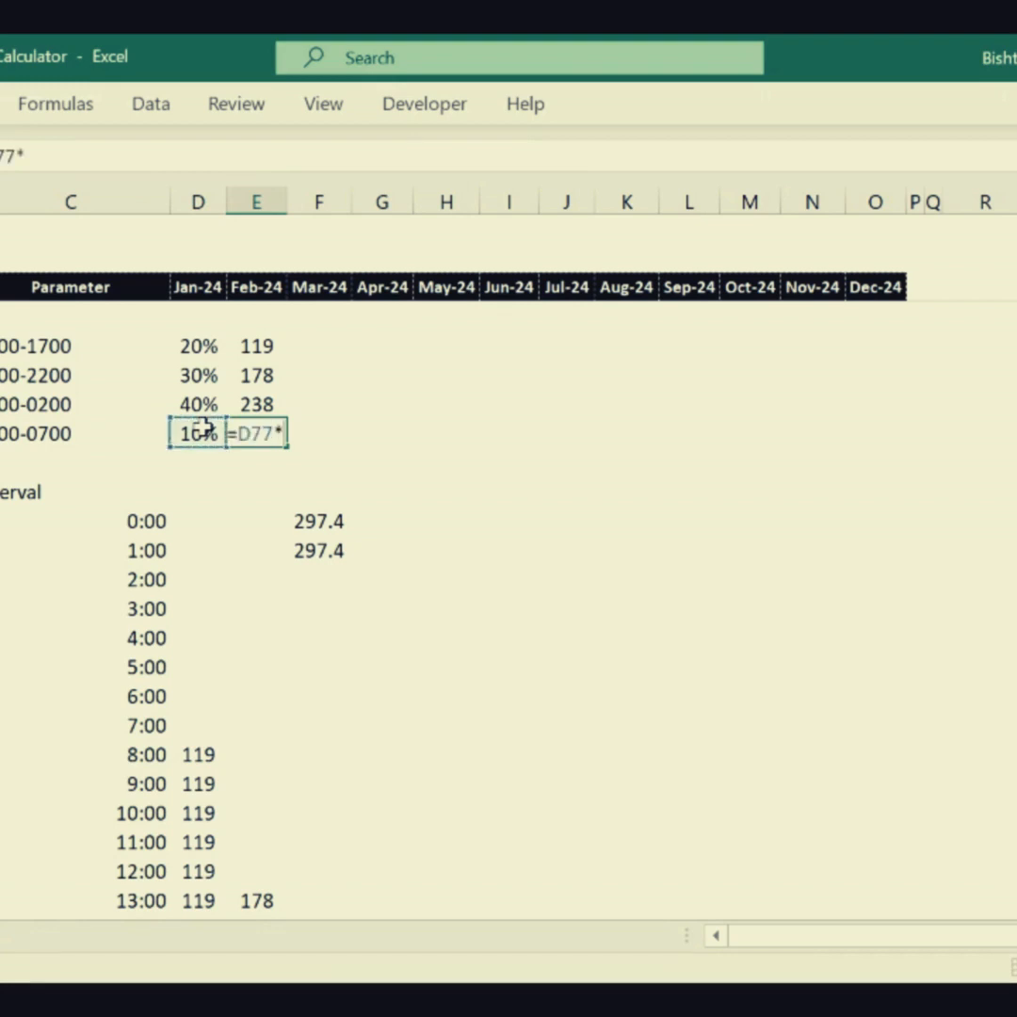
scroll(509, 603, up, 1)
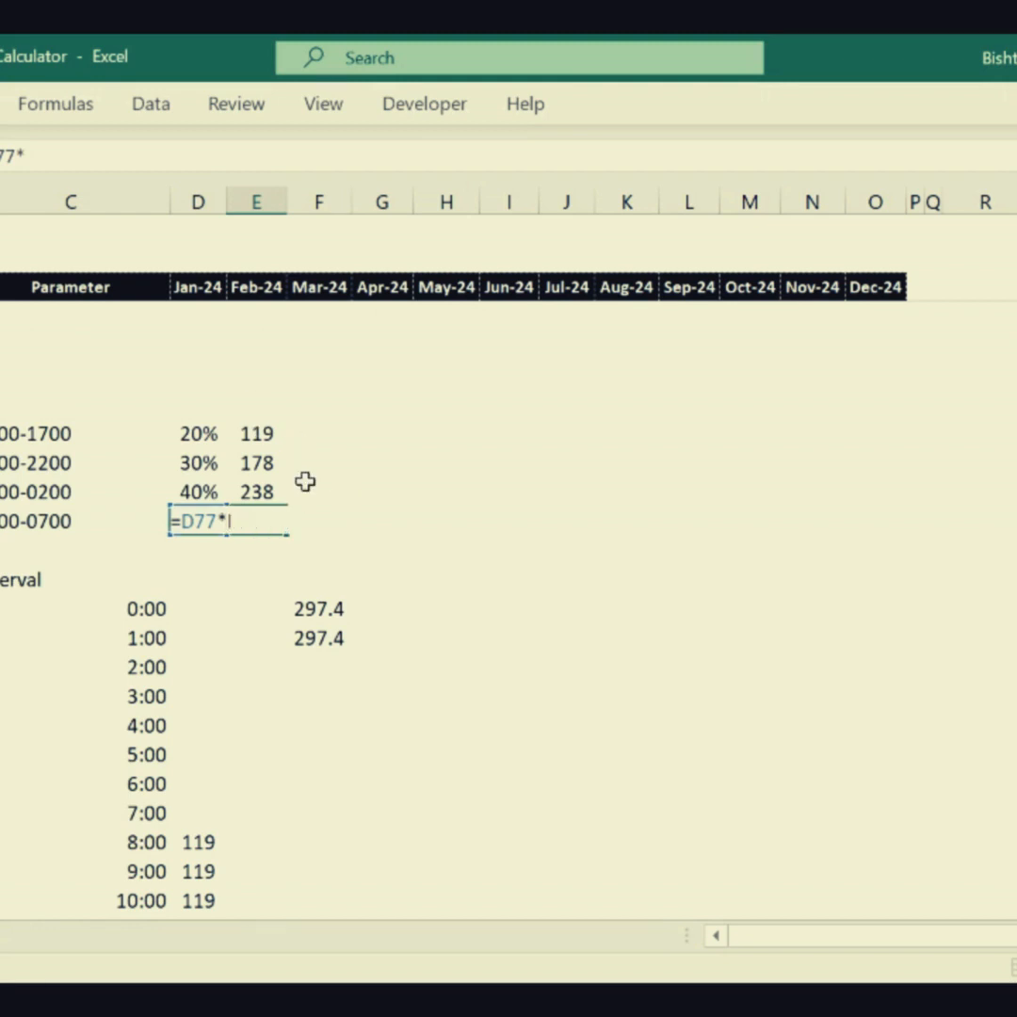
key(Up)
key(Up)
key(Up)
key(Up)
key(Up)
key(Up)
key(Up)
key(Up)
key(Up)
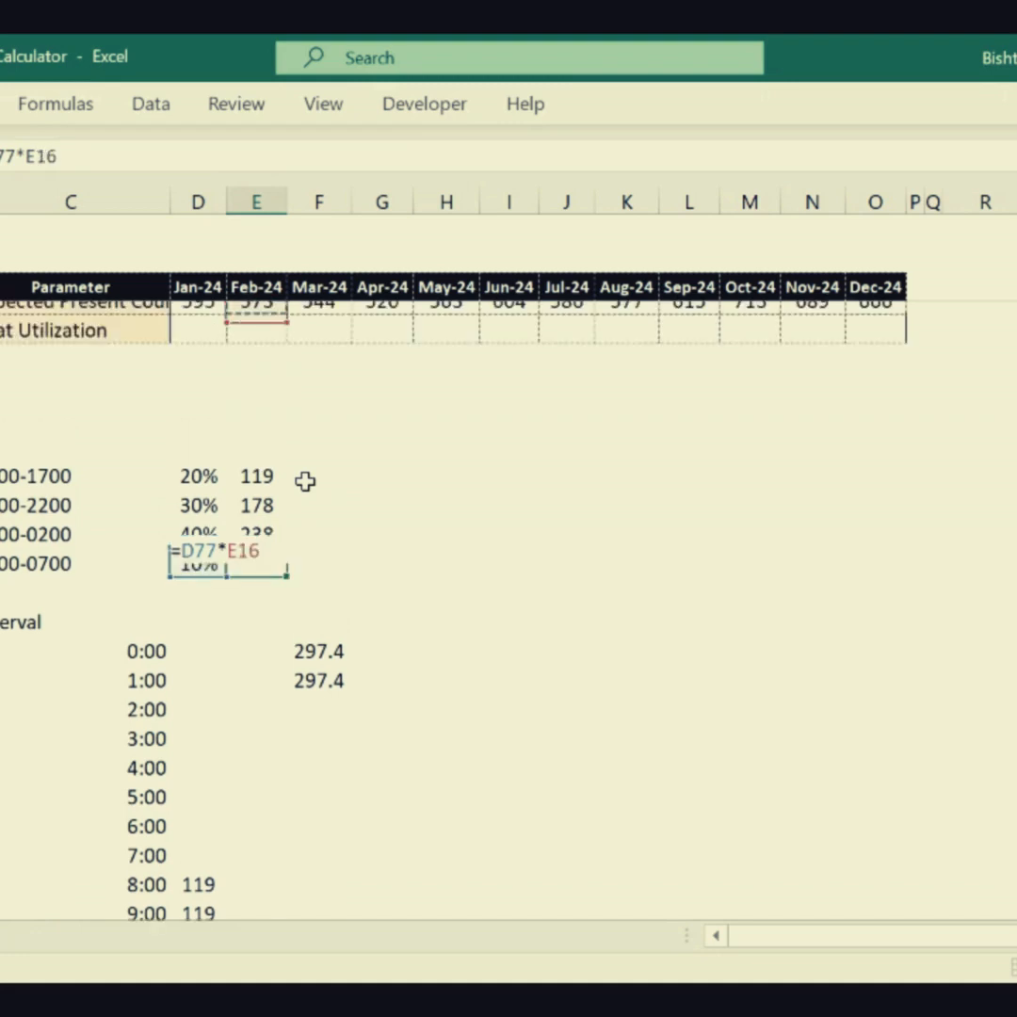
key(Left)
key(Return)
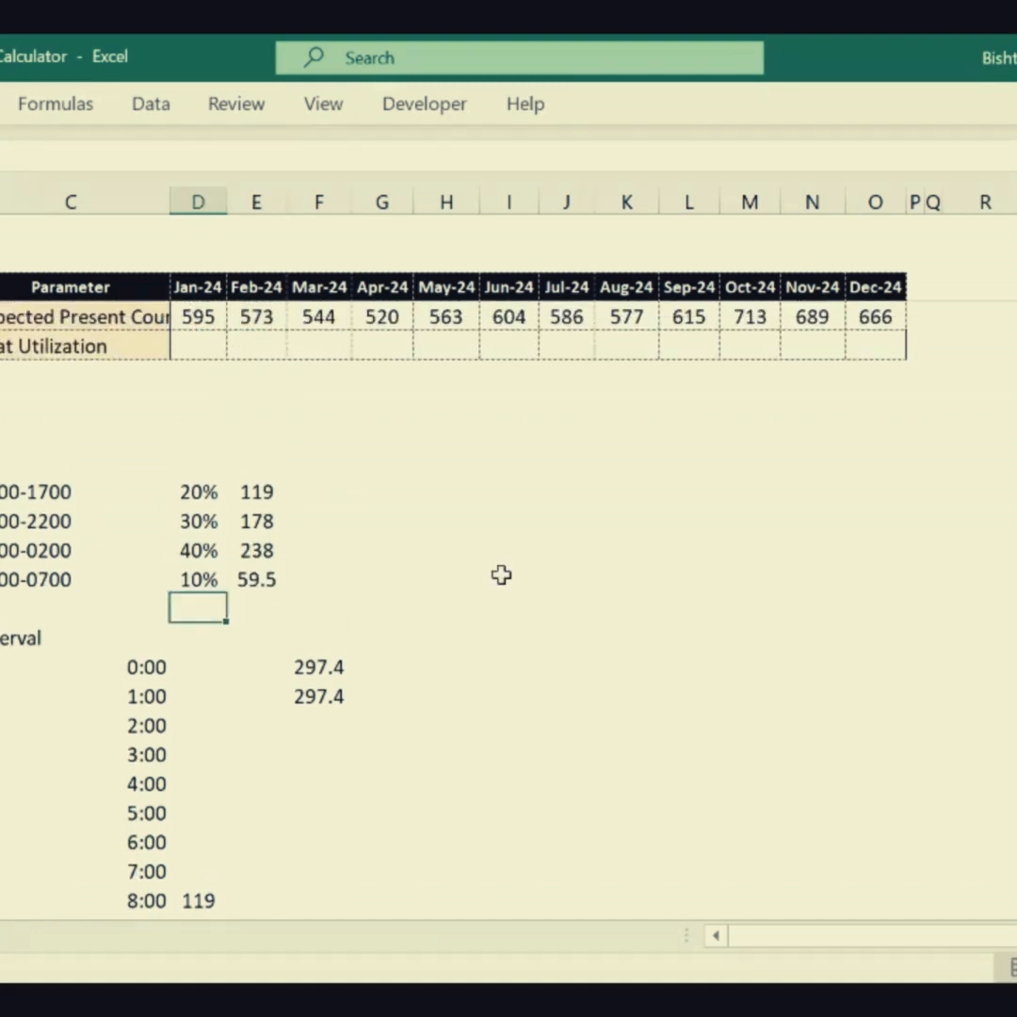
click(419, 687)
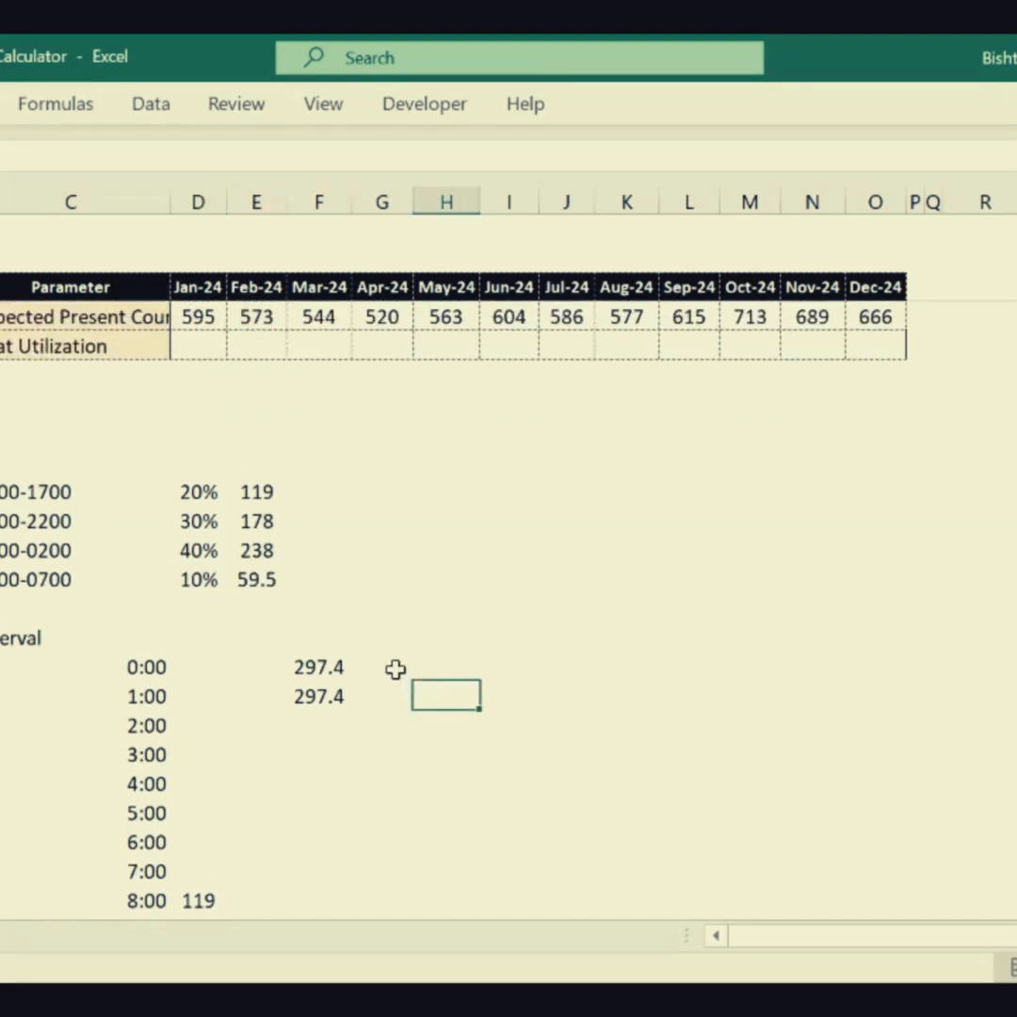
drag(394, 670, 381, 855)
click(257, 847)
click(390, 780)
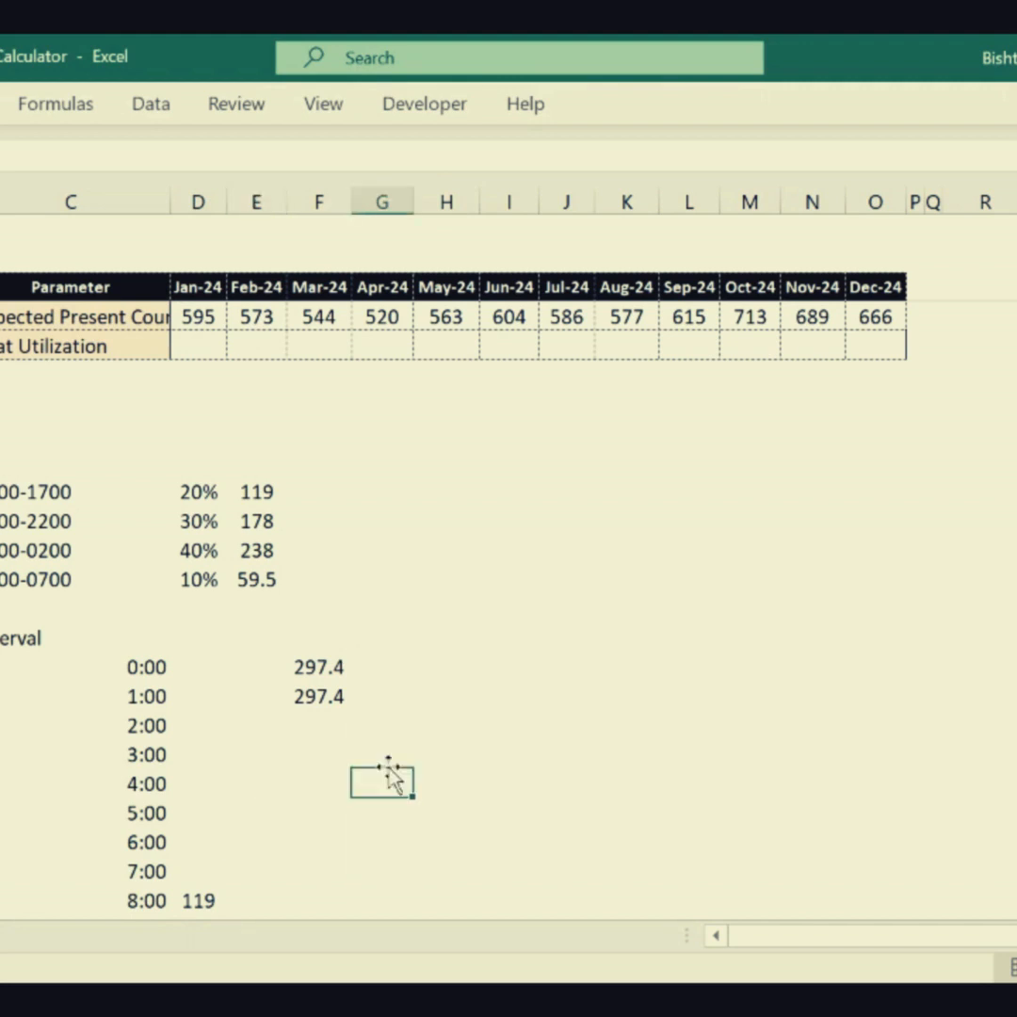
- Enter 238 in column F beside 0:00 and copy it to the 1:00 interval
click(313, 670)
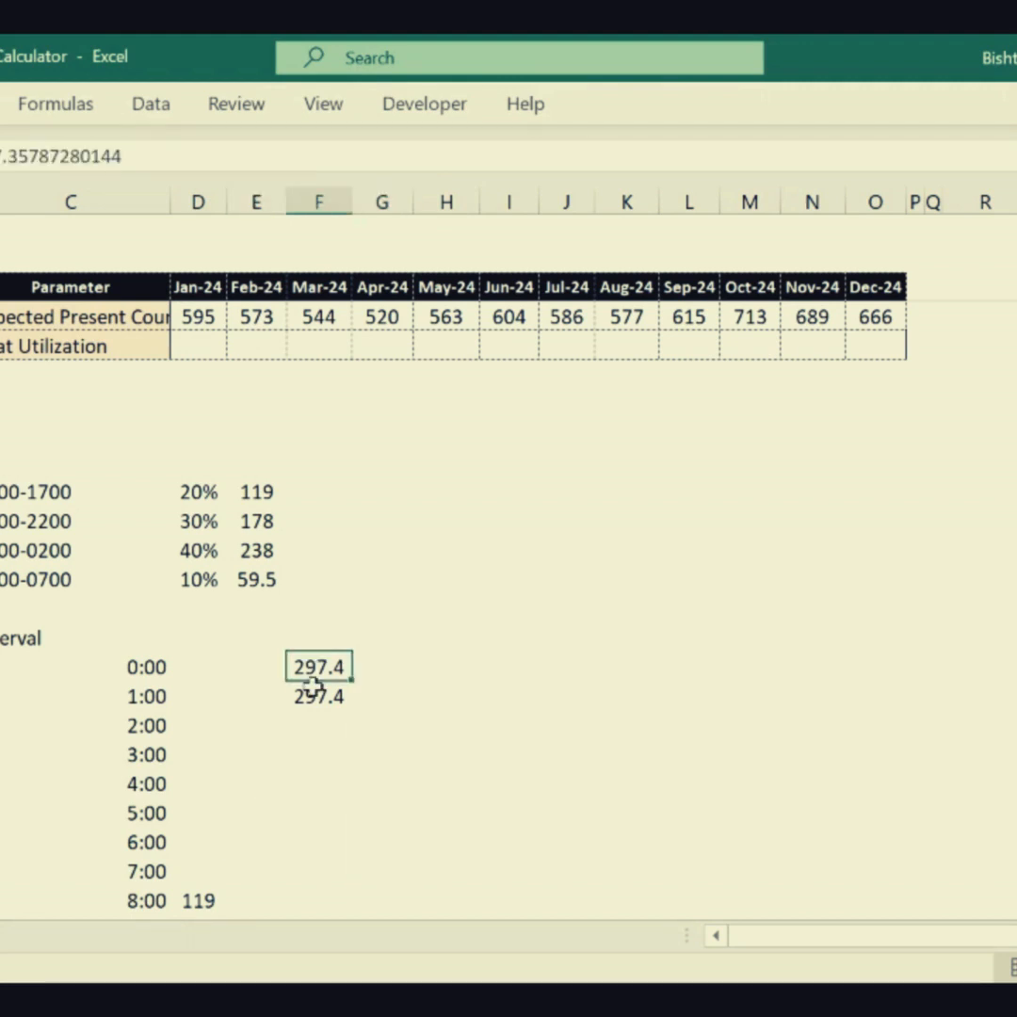
text(238)
key(Return)
key(Up)
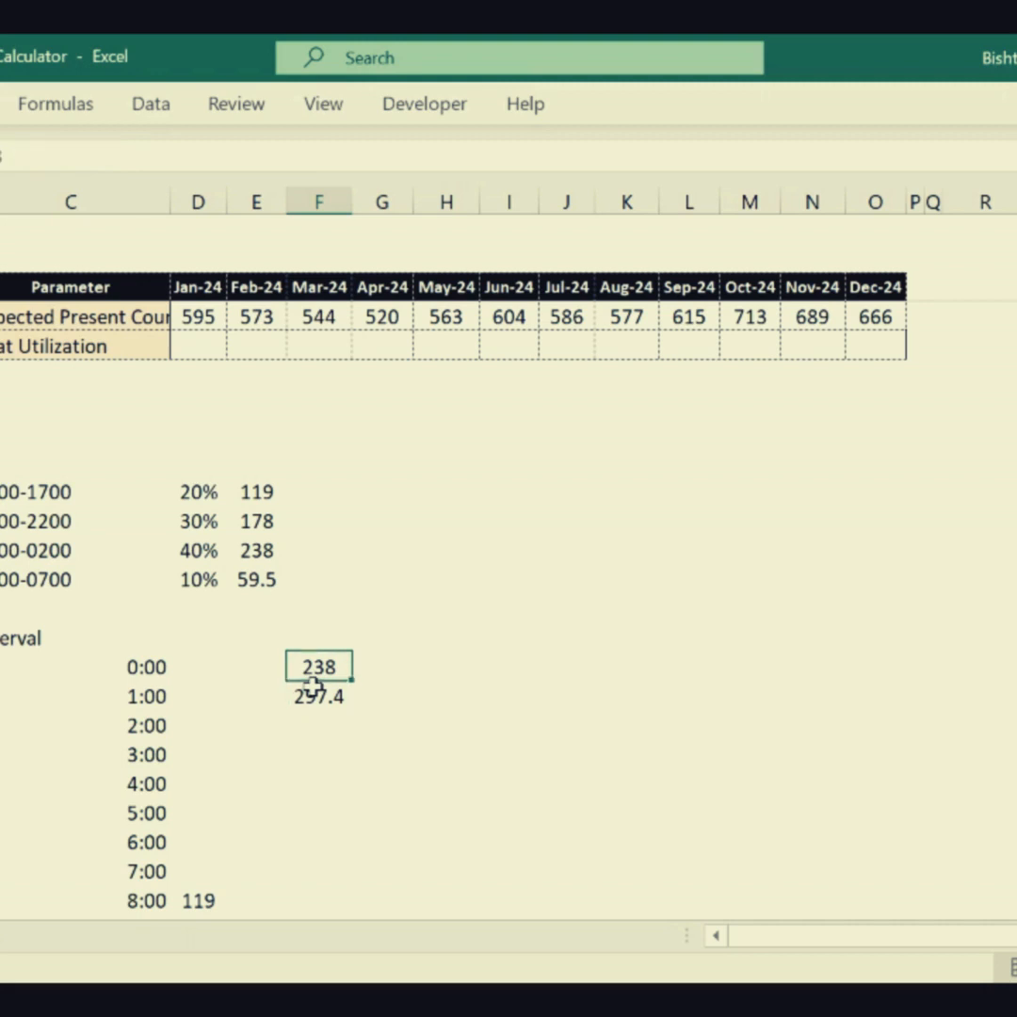
key(ctrl+c)
key(Down)
key(ctrl+v)
key(Down)
- Replace the third shift's counts in column F from 17:00 through 23:00 with 238
key(ctrl+Down)
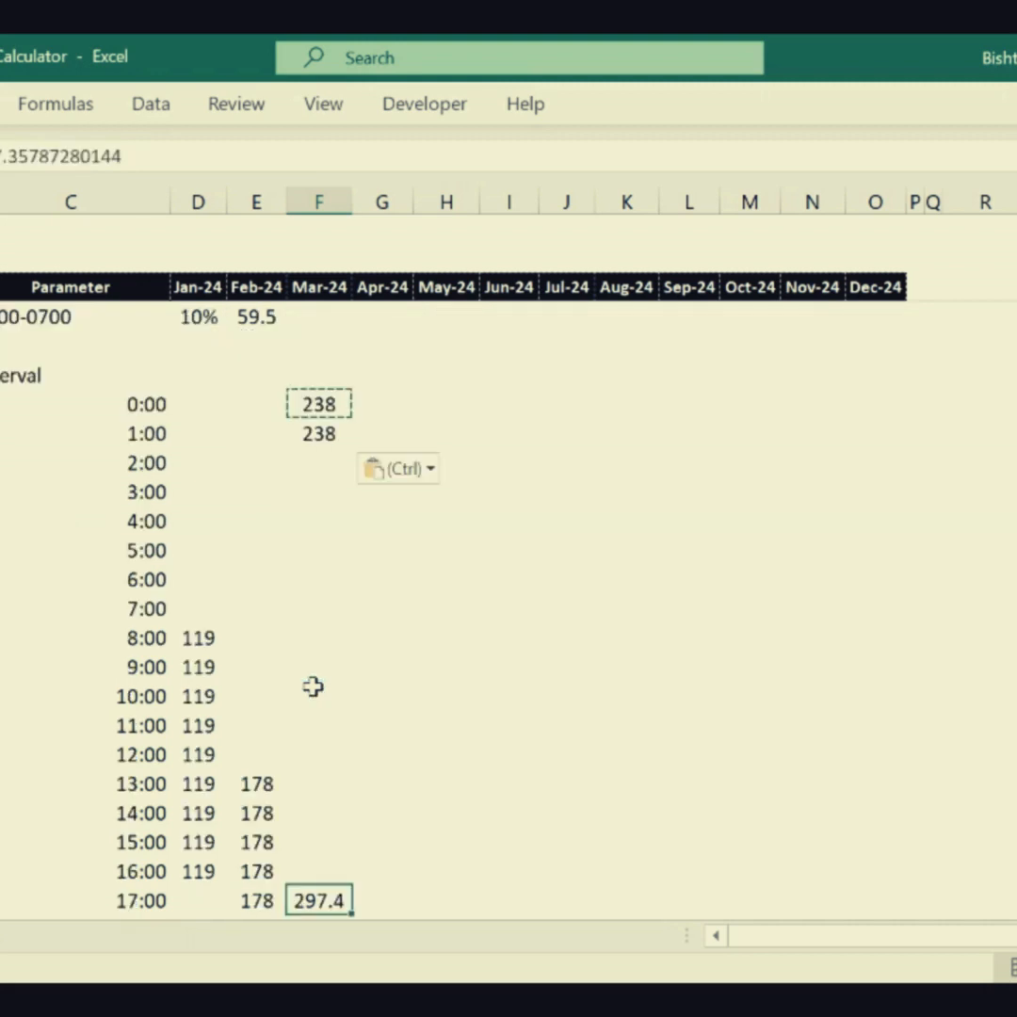
key(shift+Down)
key(shift+Down)
key(shift+Down)
key(shift+Down)
key(shift+Down)
key(shift+Down)
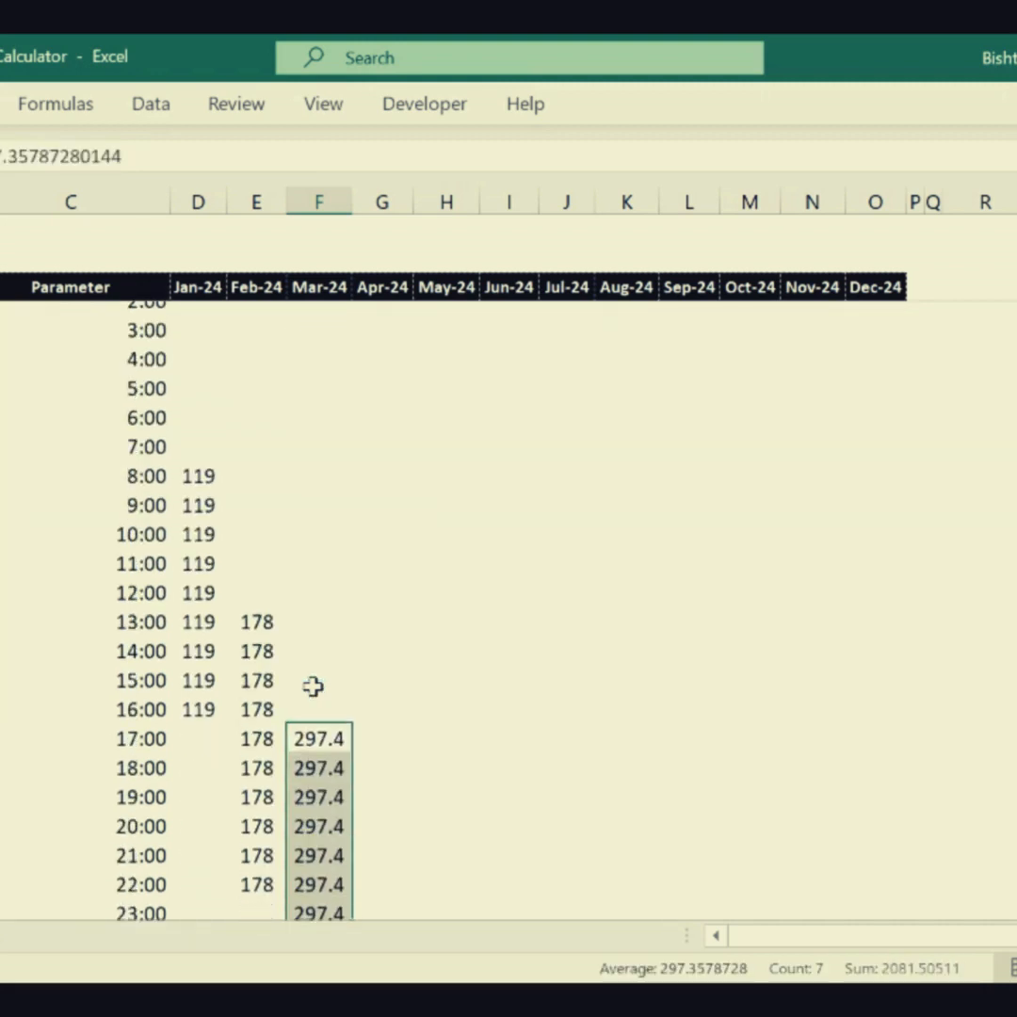
scroll(313, 687, down, 1)
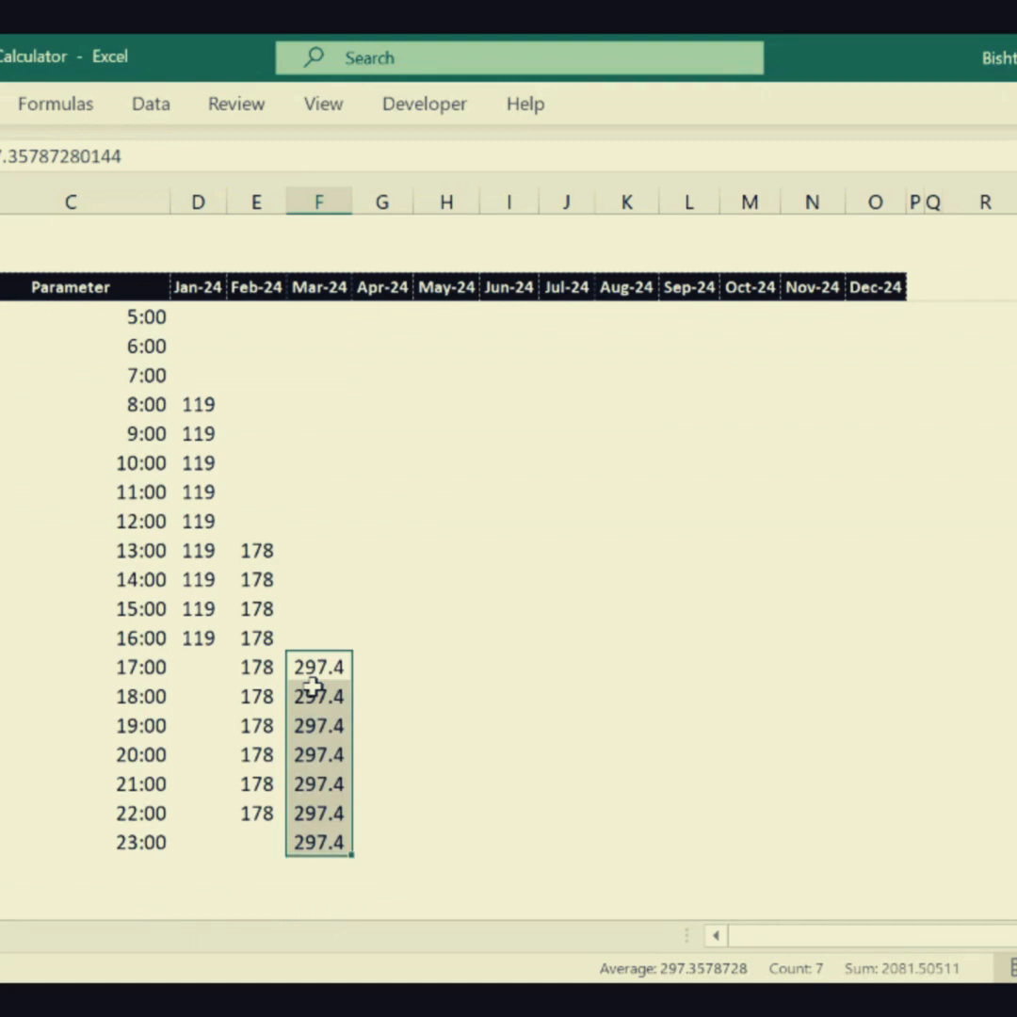
text(238)
key(ctrl+Return)
click(313, 684)
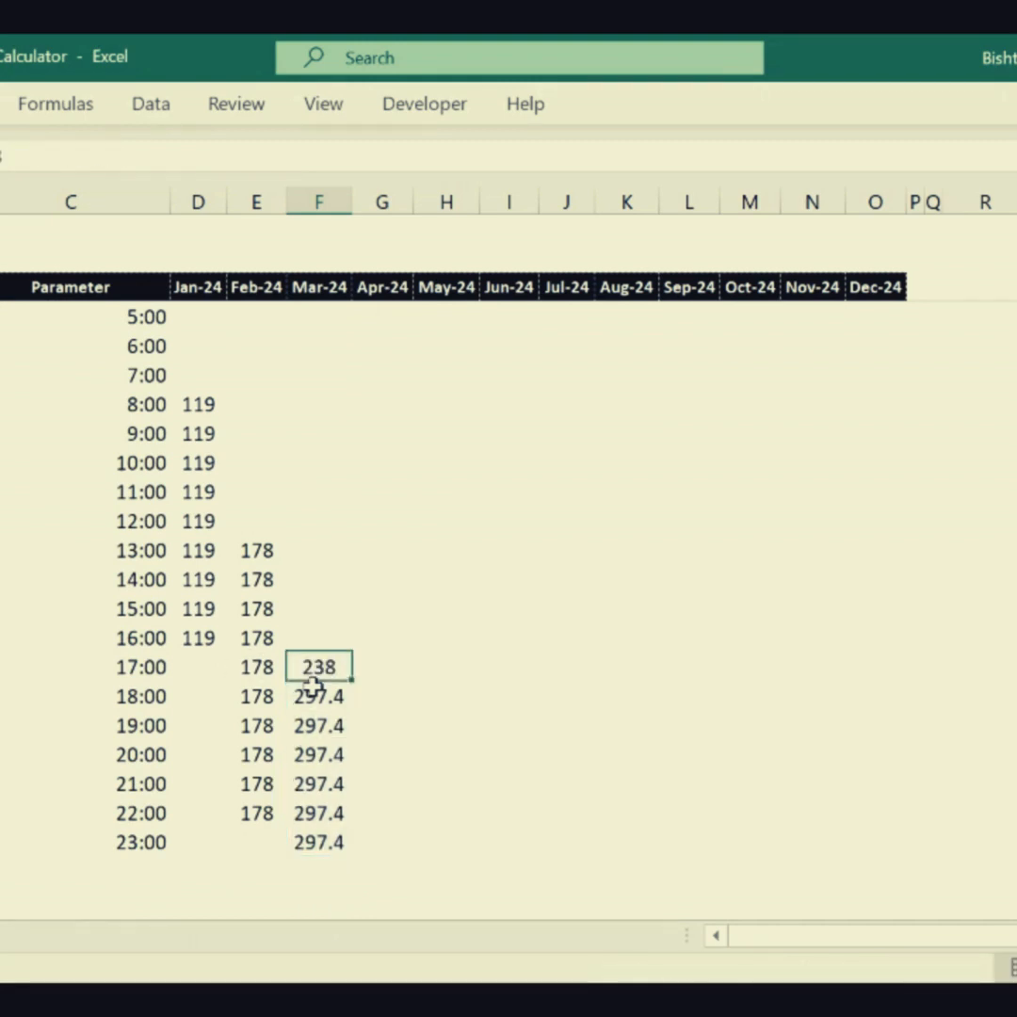
key(ctrl+c)
key(ctrl+shift+Down)
key(ctrl+v)
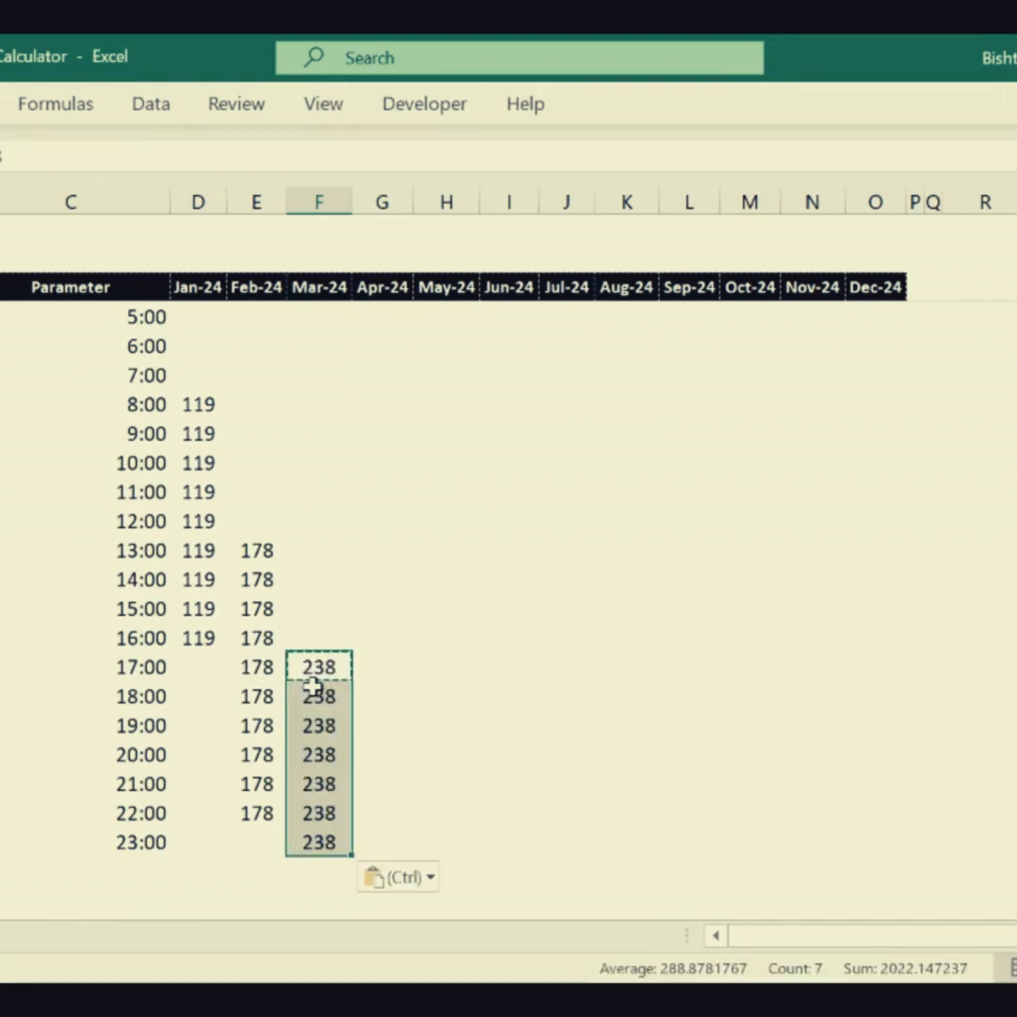
- Link the 22:00 cell in column G to the 2200-0700 shift's headcount with =E77
click(314, 688)
key(Down)
key(Down)
key(Down)
key(Down)
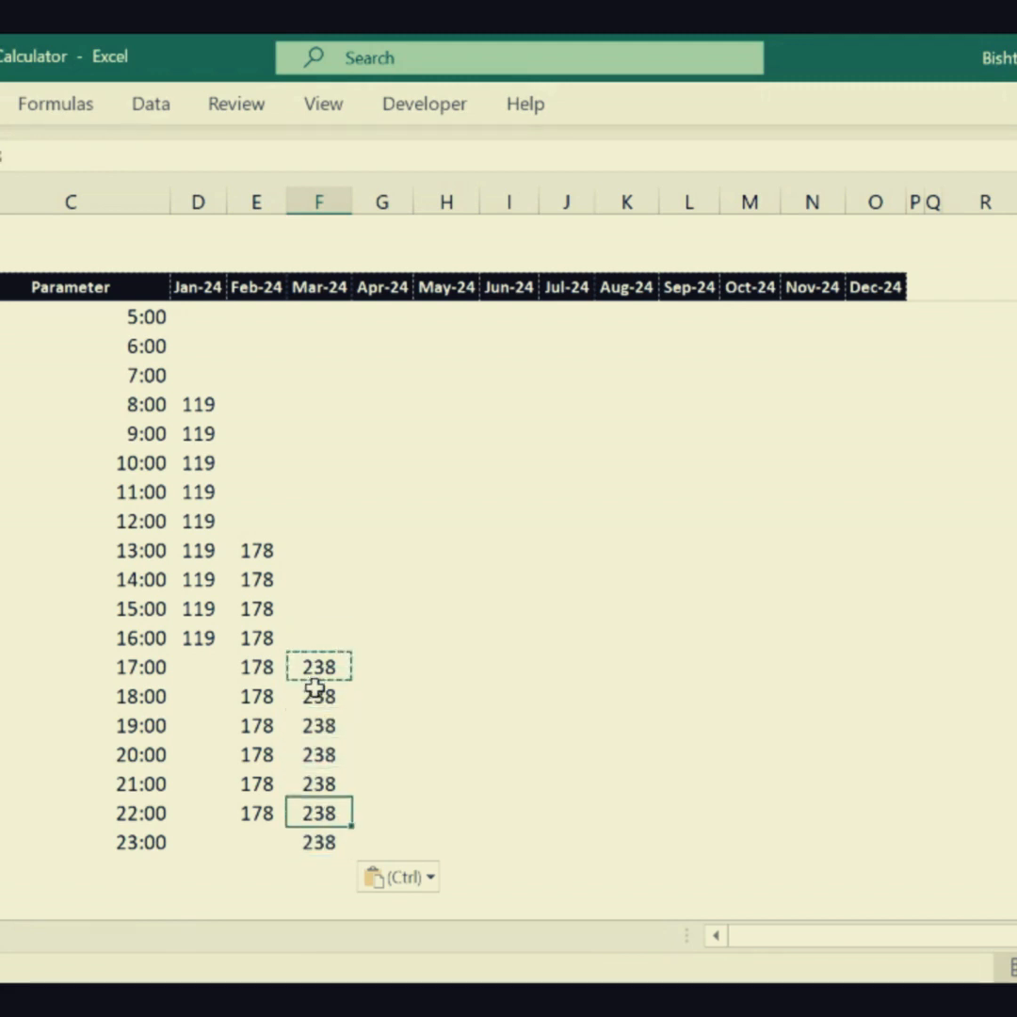
key(Right)
text(=)
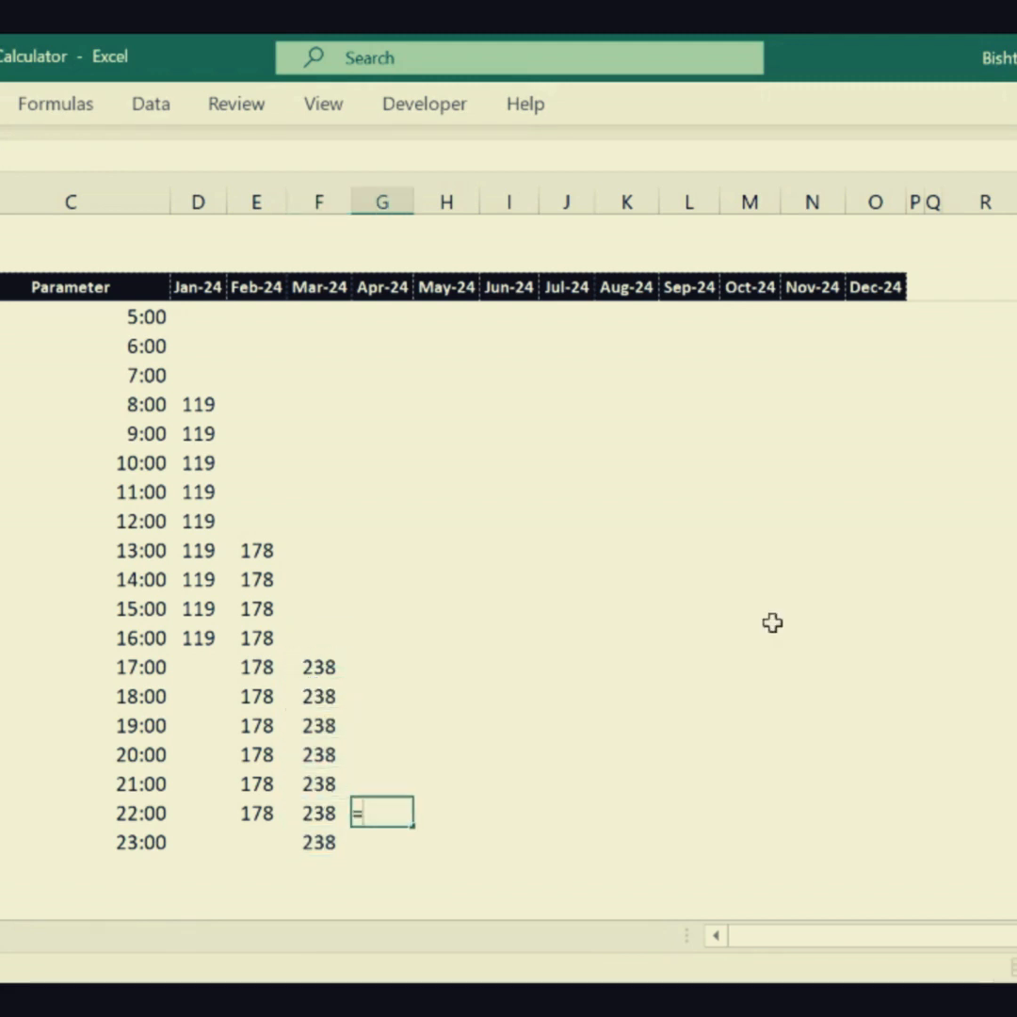
scroll(509, 603, up, 5)
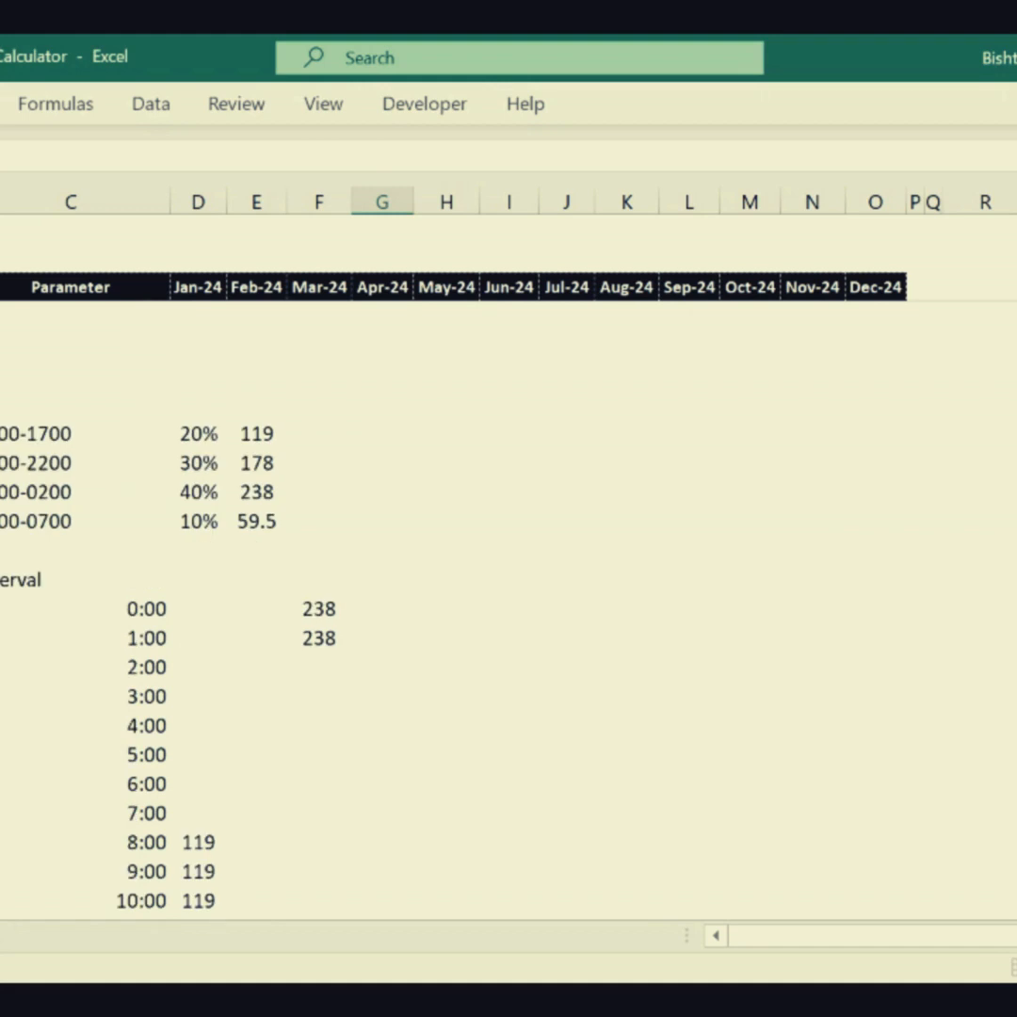
click(255, 518)
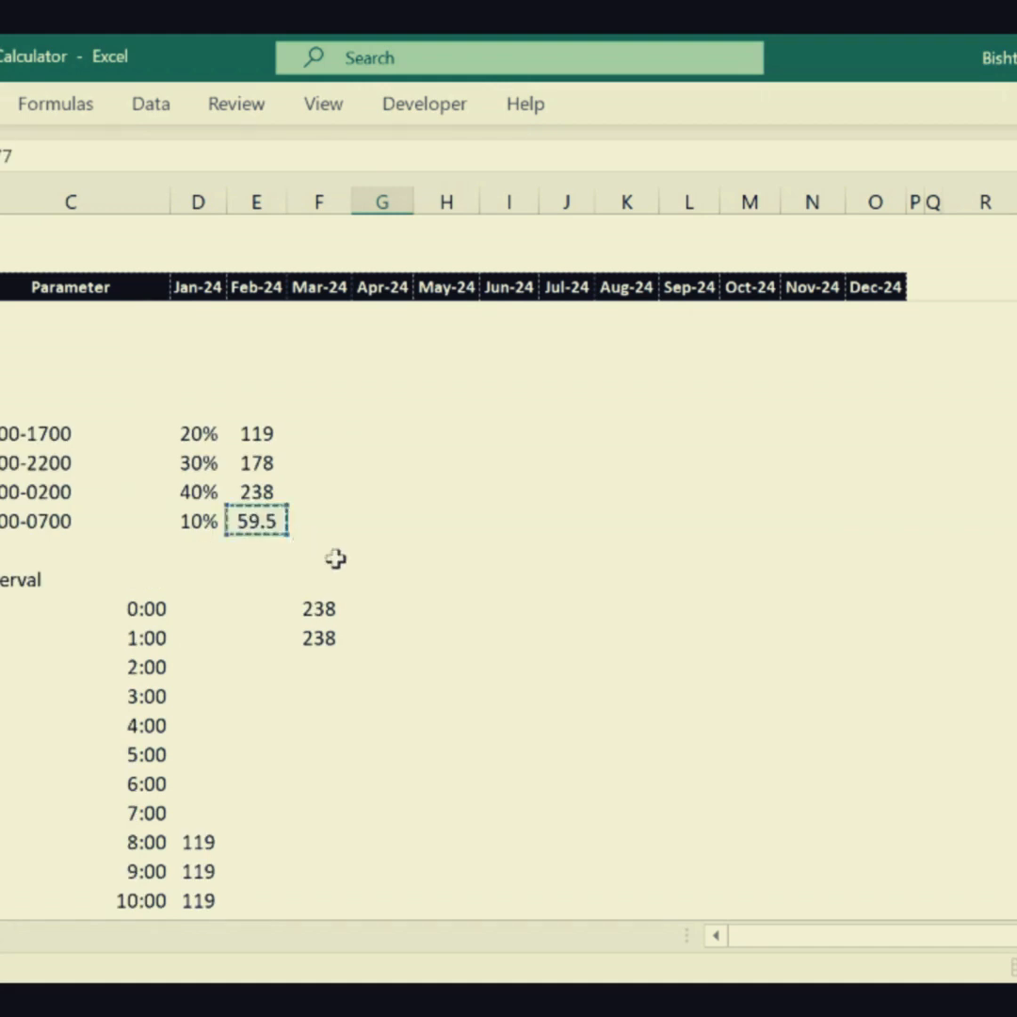
key(ctrl+Return)
- Fill the 23:00 cell in column G with =G102, replacing the formula copied down from 22:00
key(ctrl+c)
key(Down)
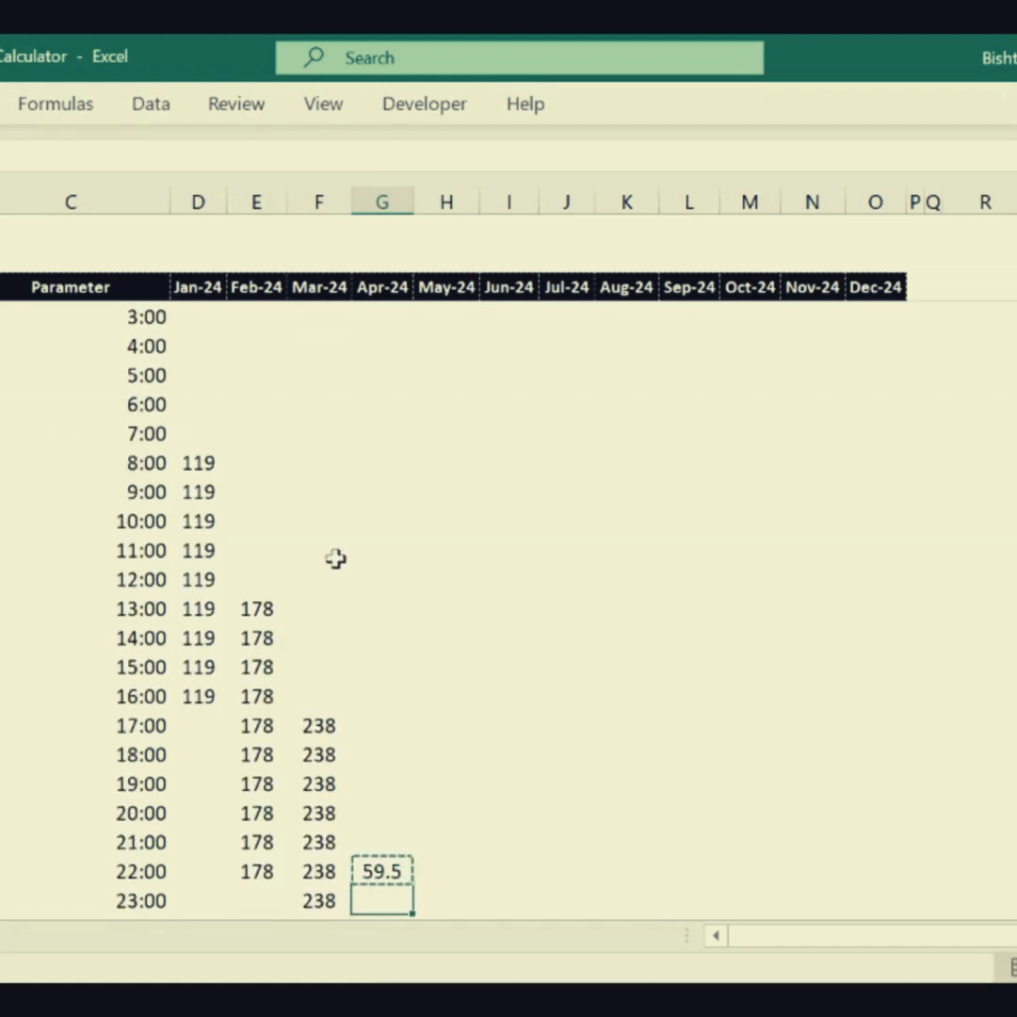
key(ctrl+v)
key(F2)
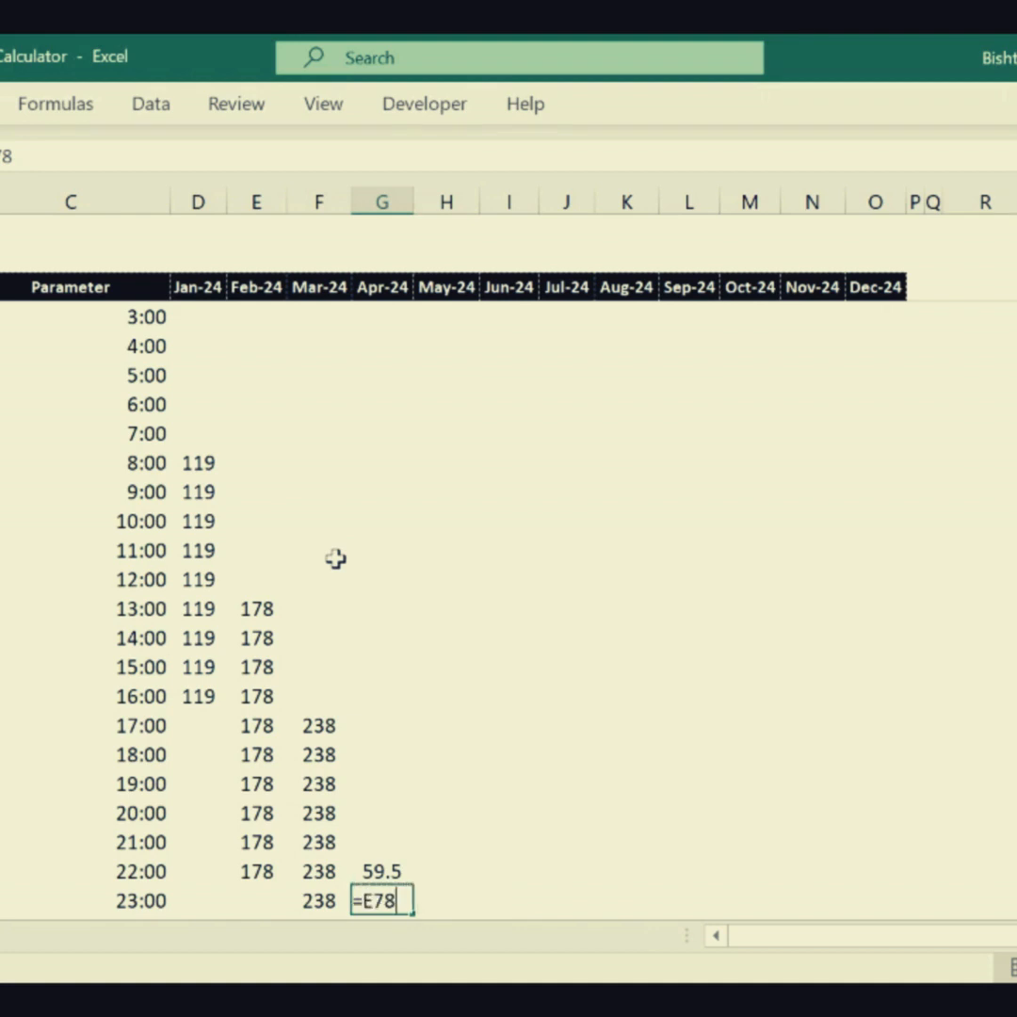
key(Escape)
text(=)
key(Up)
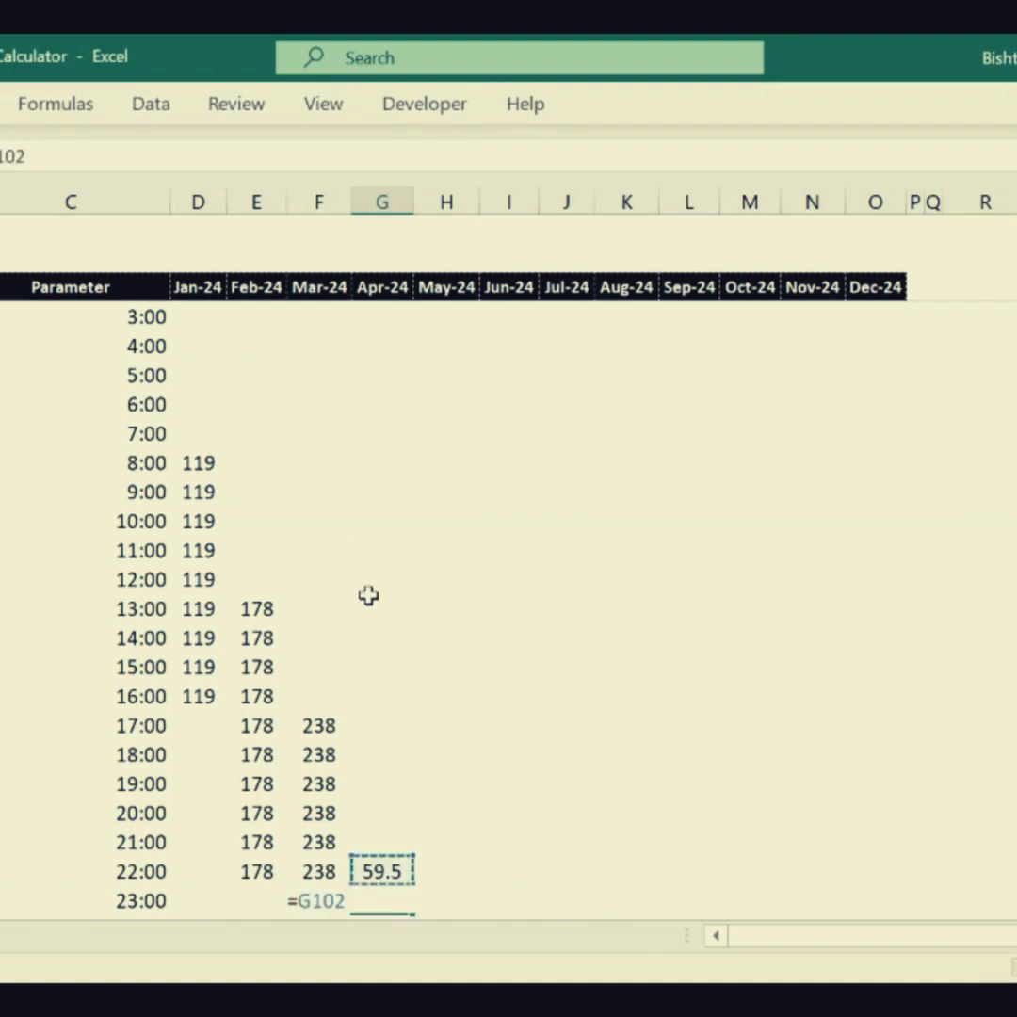
key(Return)
key(Up)
- Copy the 23:00 count in column G and paste it as values into the 0:00 through 7:00 intervals
key(ctrl+c)
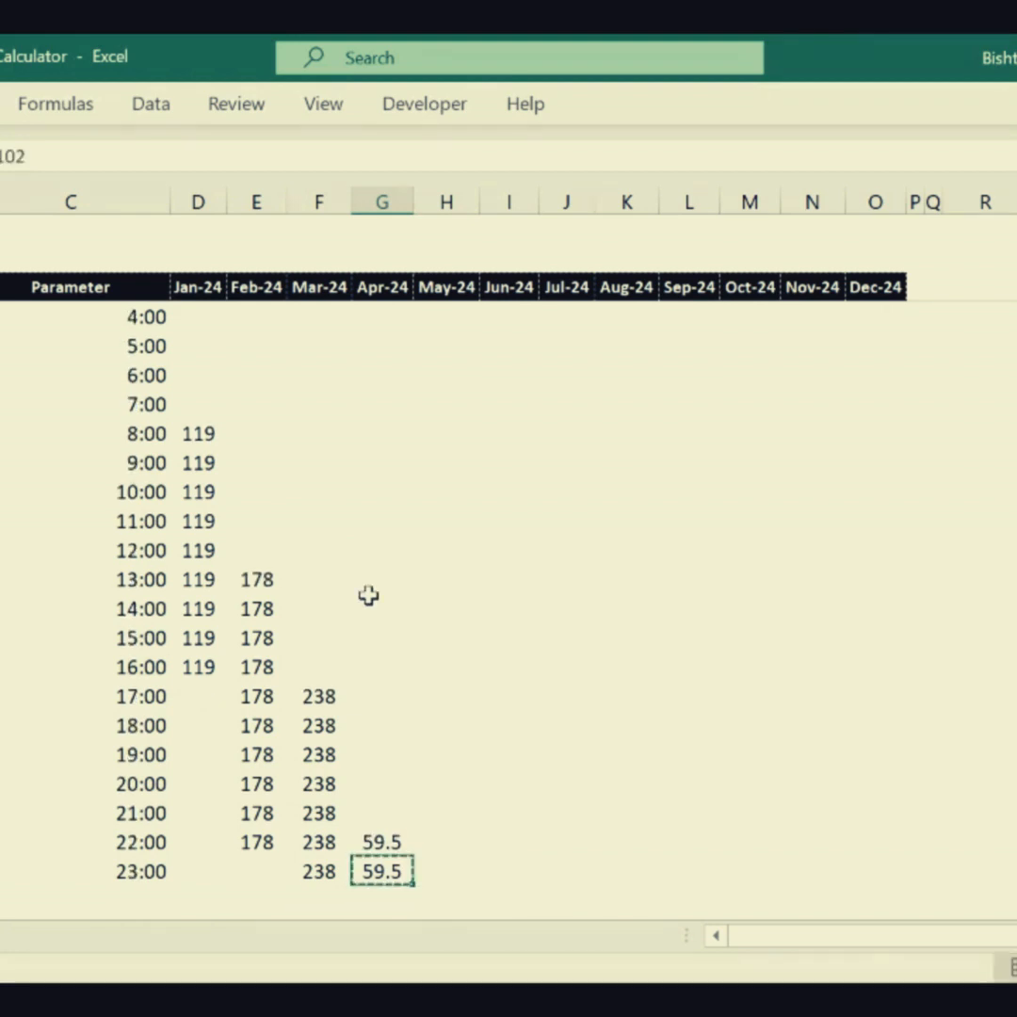
key(Up)
key(Up)
key(Up)
key(Up)
key(Up)
key(Up)
key(Up)
key(Up)
key(Up)
key(Up)
key(Up)
key(Up)
key(Up)
key(Up)
key(Up)
key(Up)
key(Up)
key(Up)
key(Up)
key(Up)
key(Up)
key(Down)
key(Down)
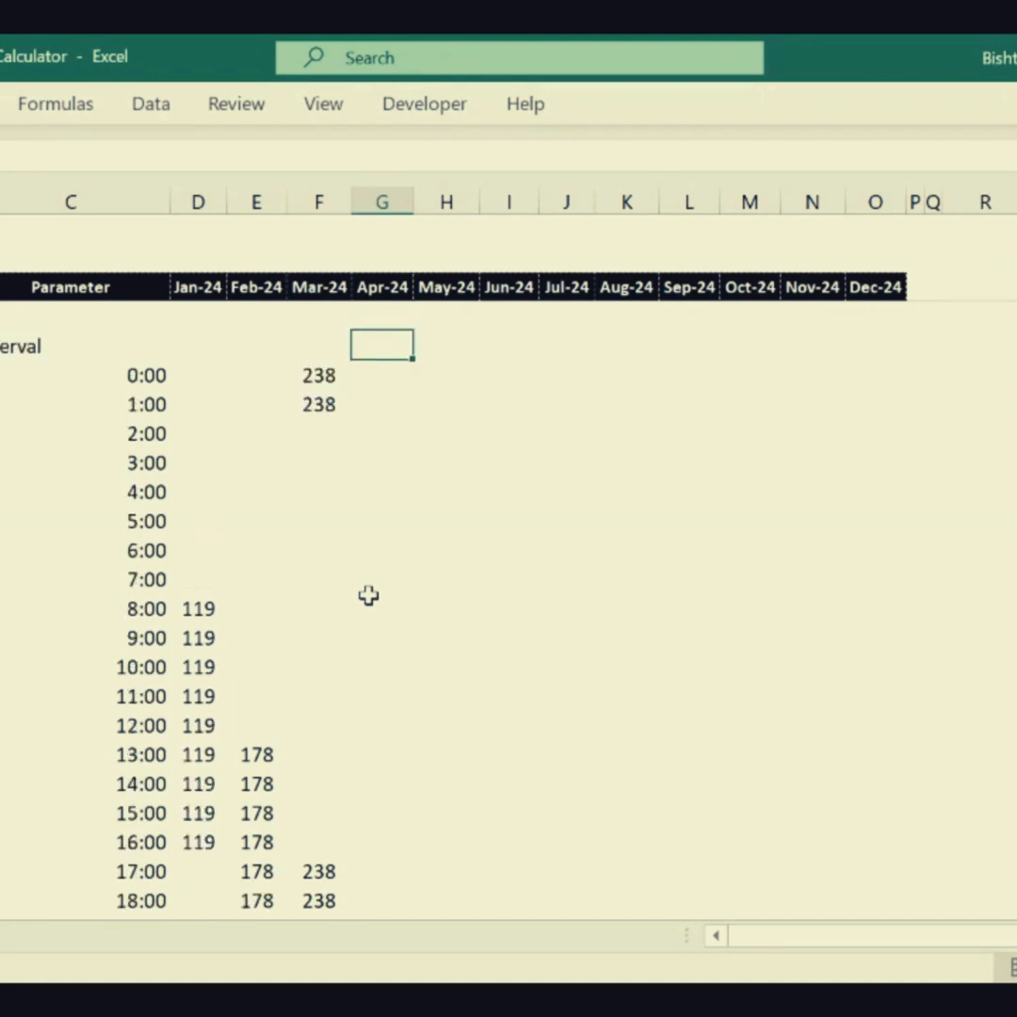
key(shift+Down)
key(shift+Down)
key(shift+Down)
key(shift+Down)
key(shift+Down)
key(shift+Down)
key(shift+Down)
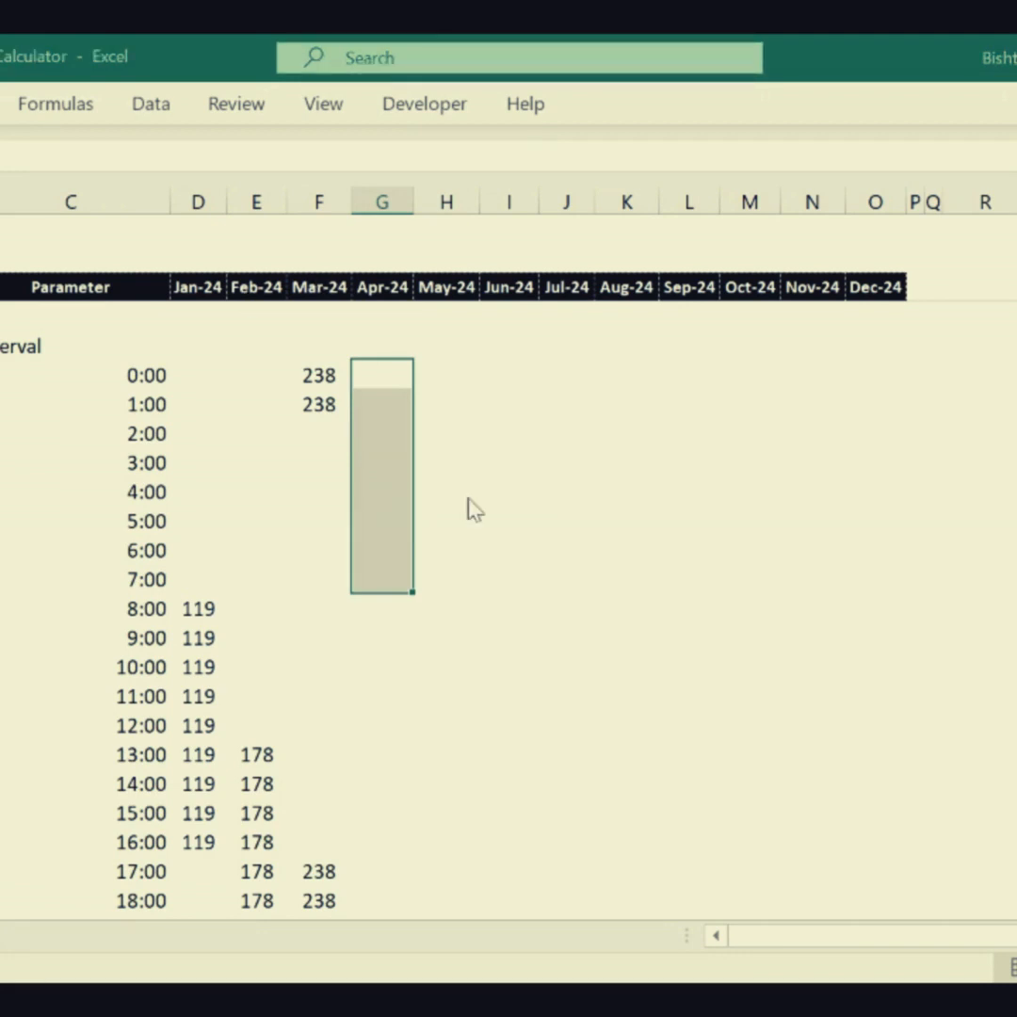
key(ctrl+v)
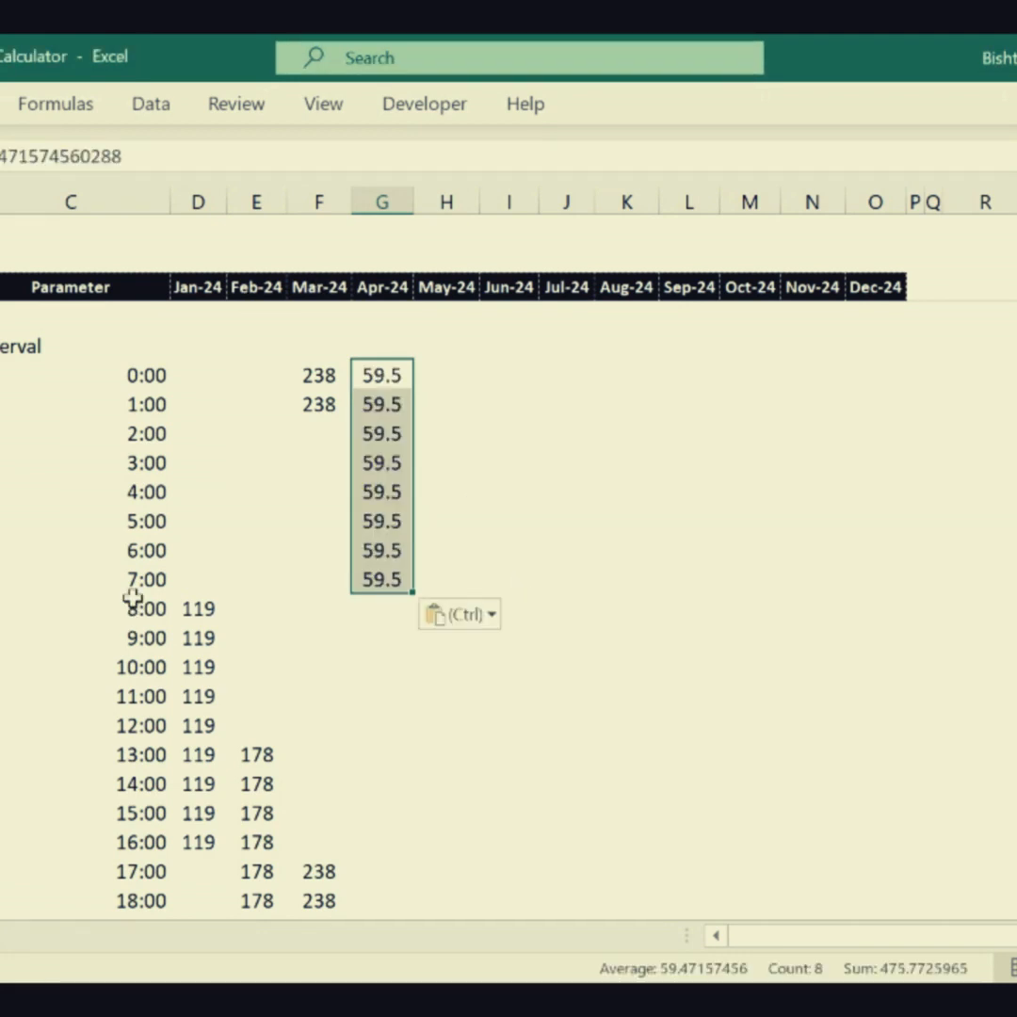
- Replace the 23:00 count in column G with 60 and clear the 22:00 cell above it
drag(387, 696, 389, 970)
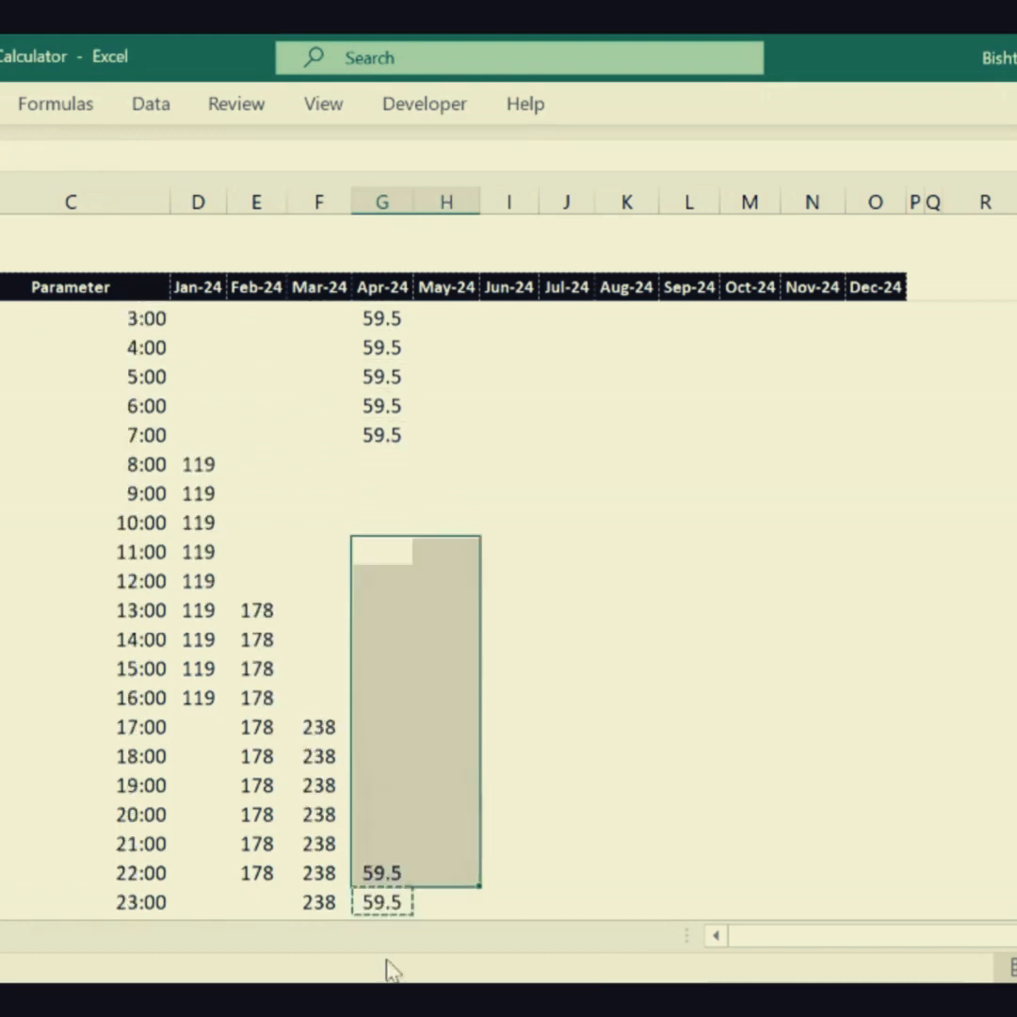
click(387, 871)
click(386, 901)
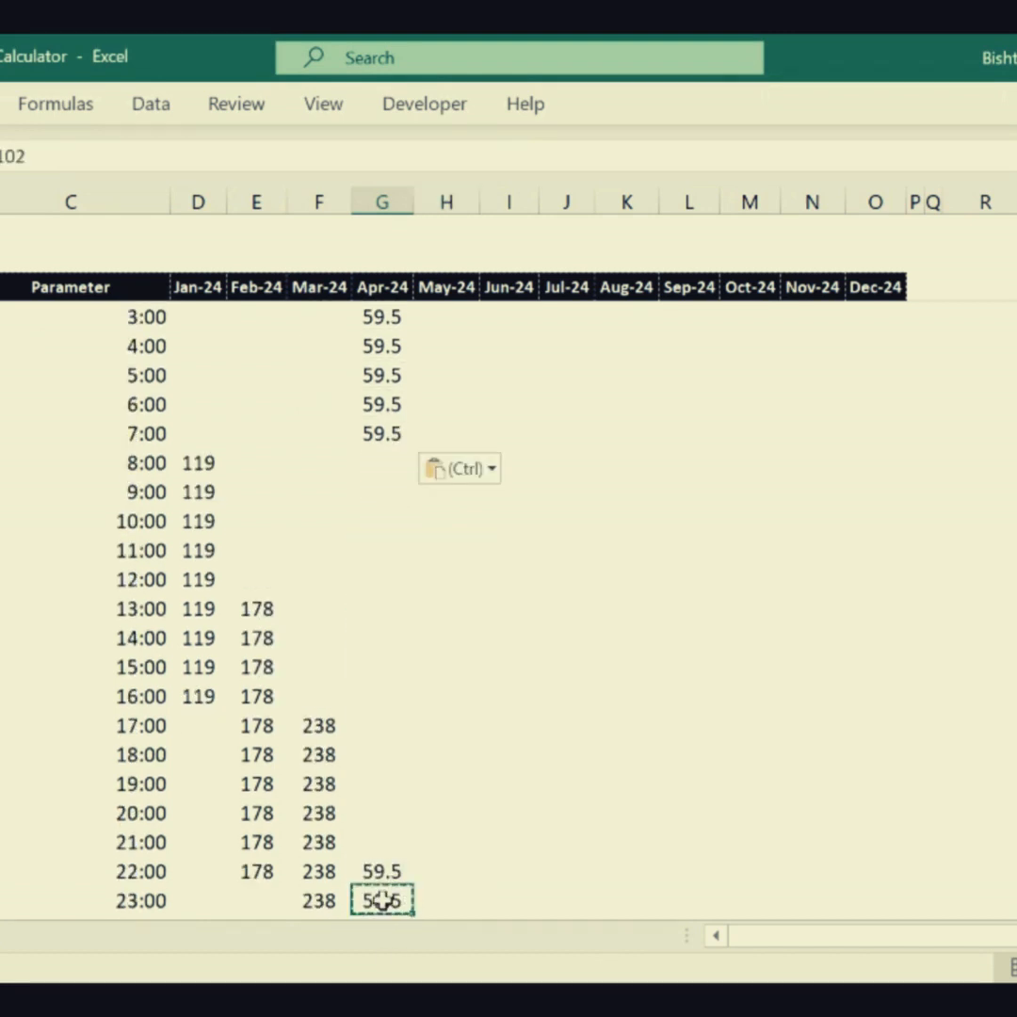
text(60)
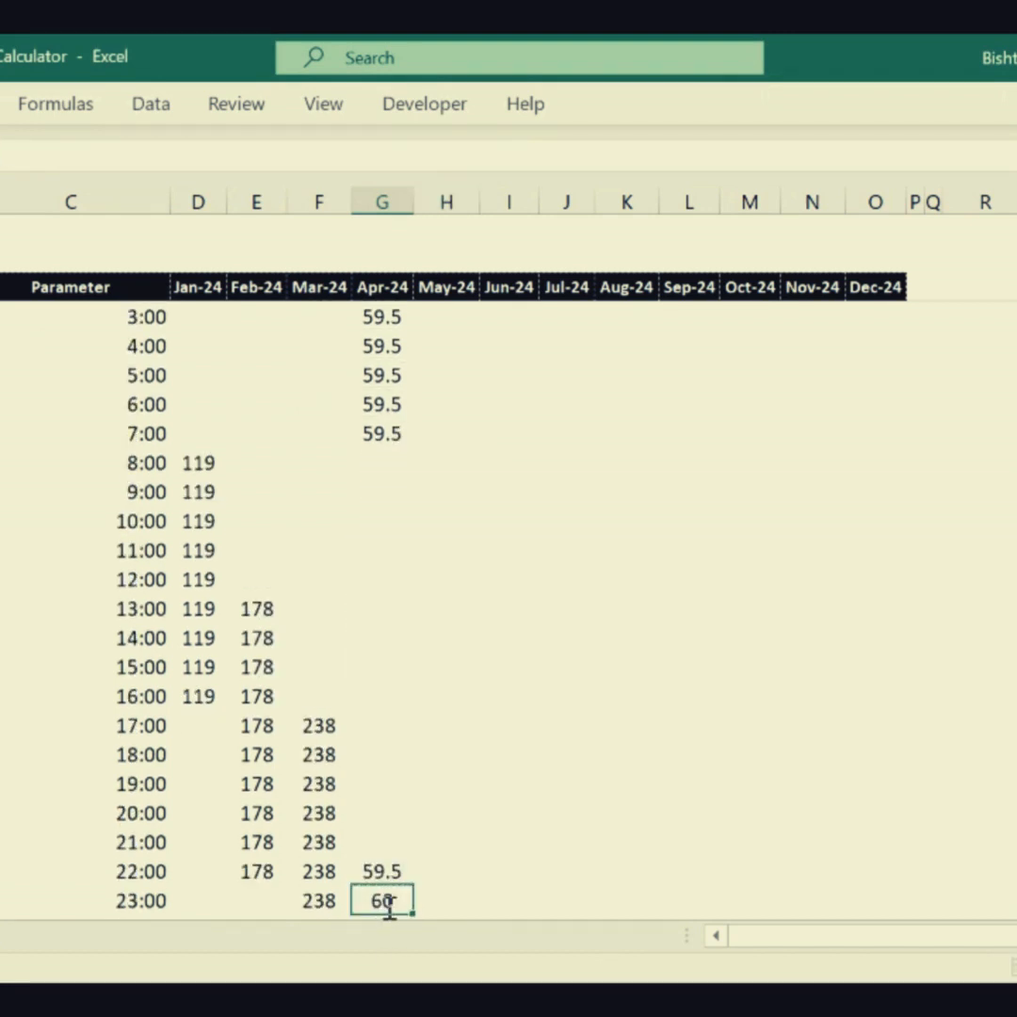
key(Return)
click(376, 841)
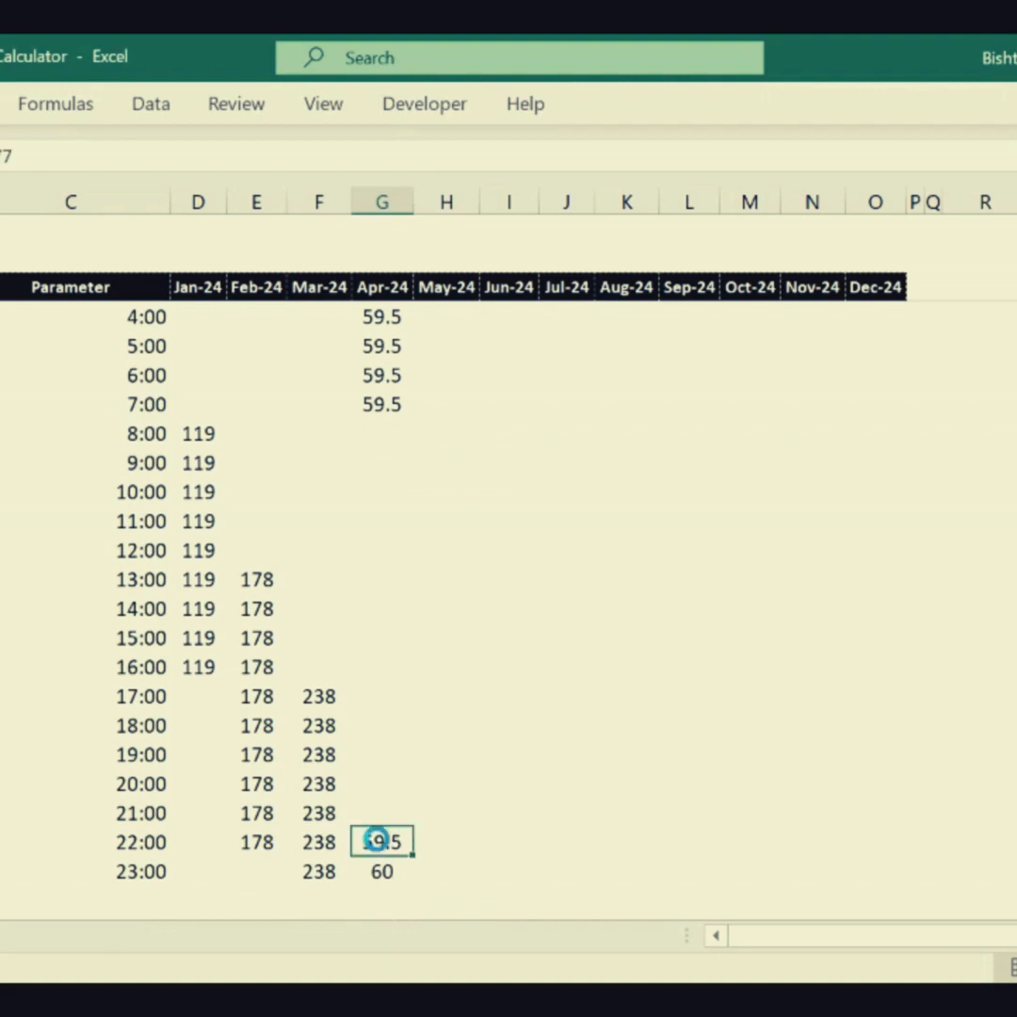
key(Delete)
- Total the four shifts' counts for 0:00 in column H with =SUM(D80:G80) and fill the formula down through 23:00
click(560, 696)
drag(560, 659, 501, 794)
click(393, 757)
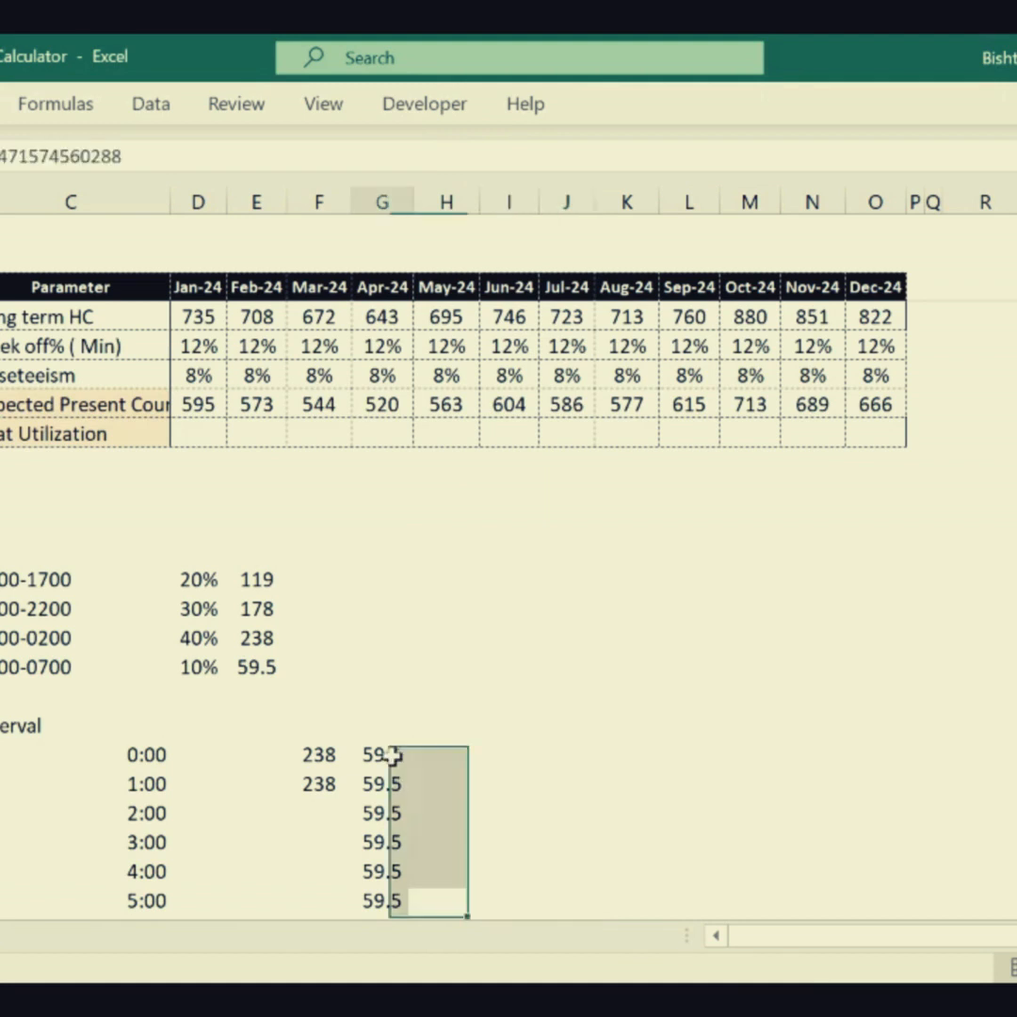
click(470, 757)
text(=sum()
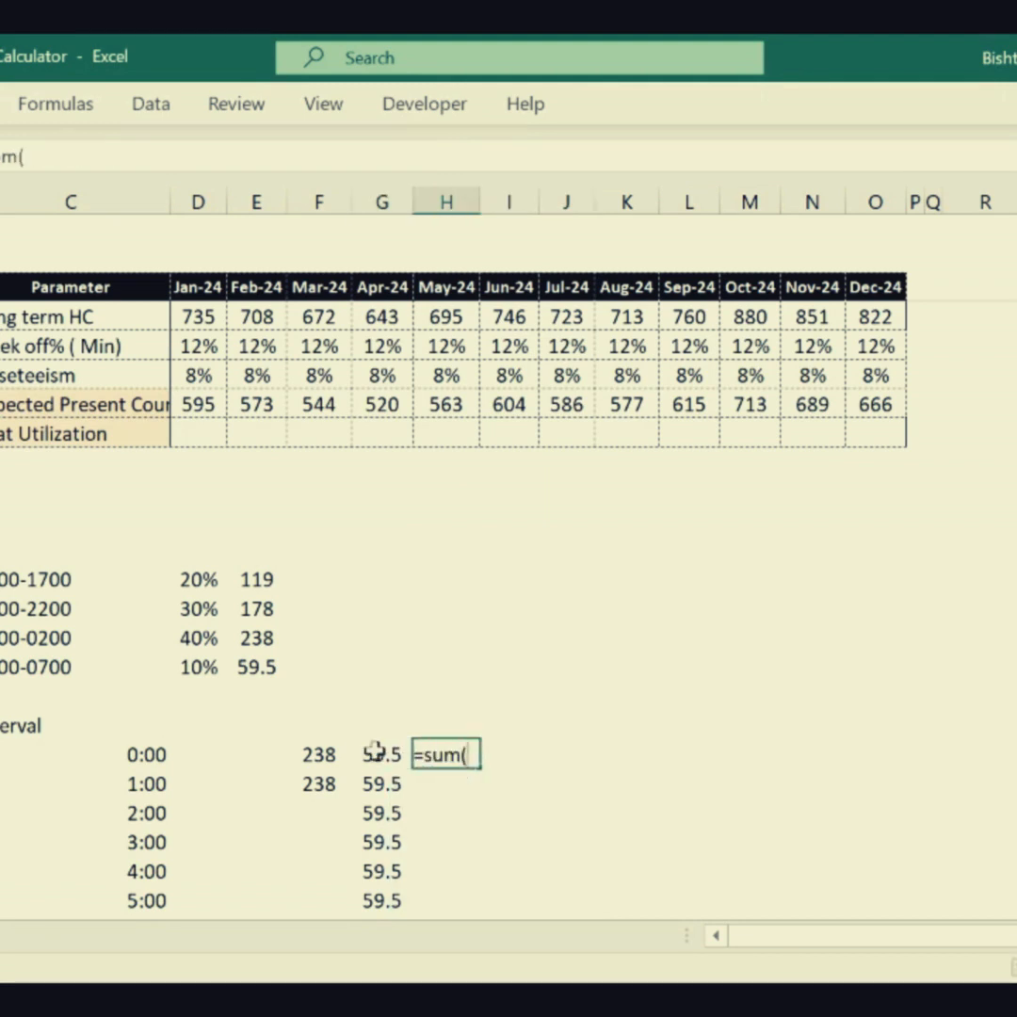
drag(382, 754, 201, 756)
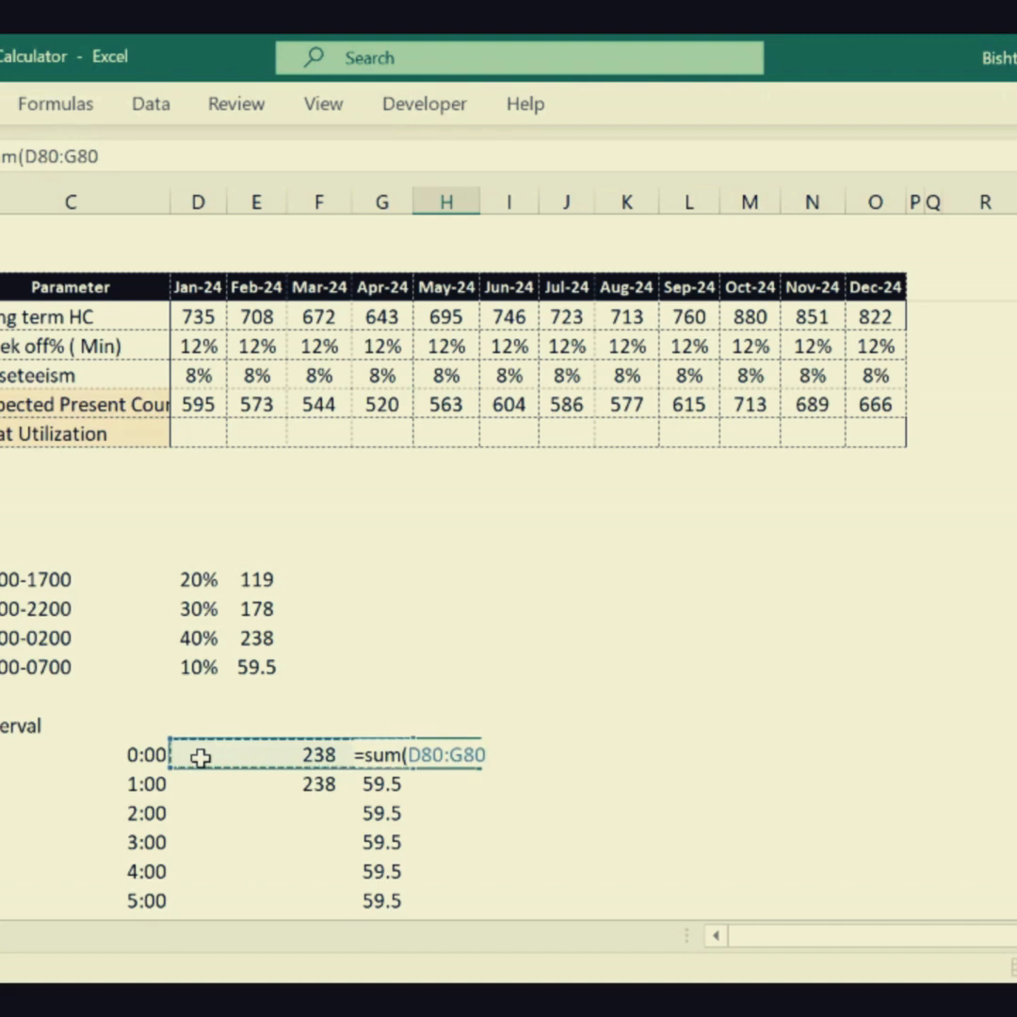
key(Return)
click(457, 761)
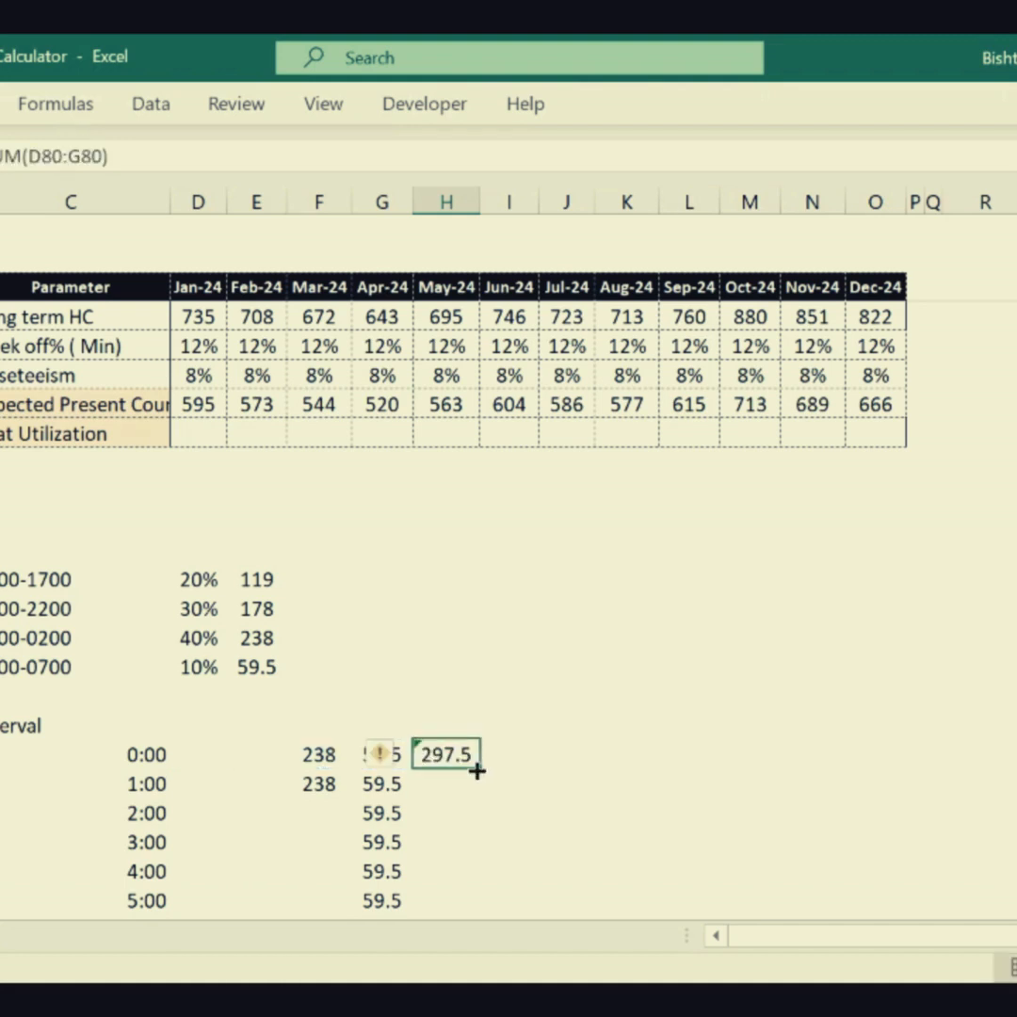
drag(477, 770, 440, 889)
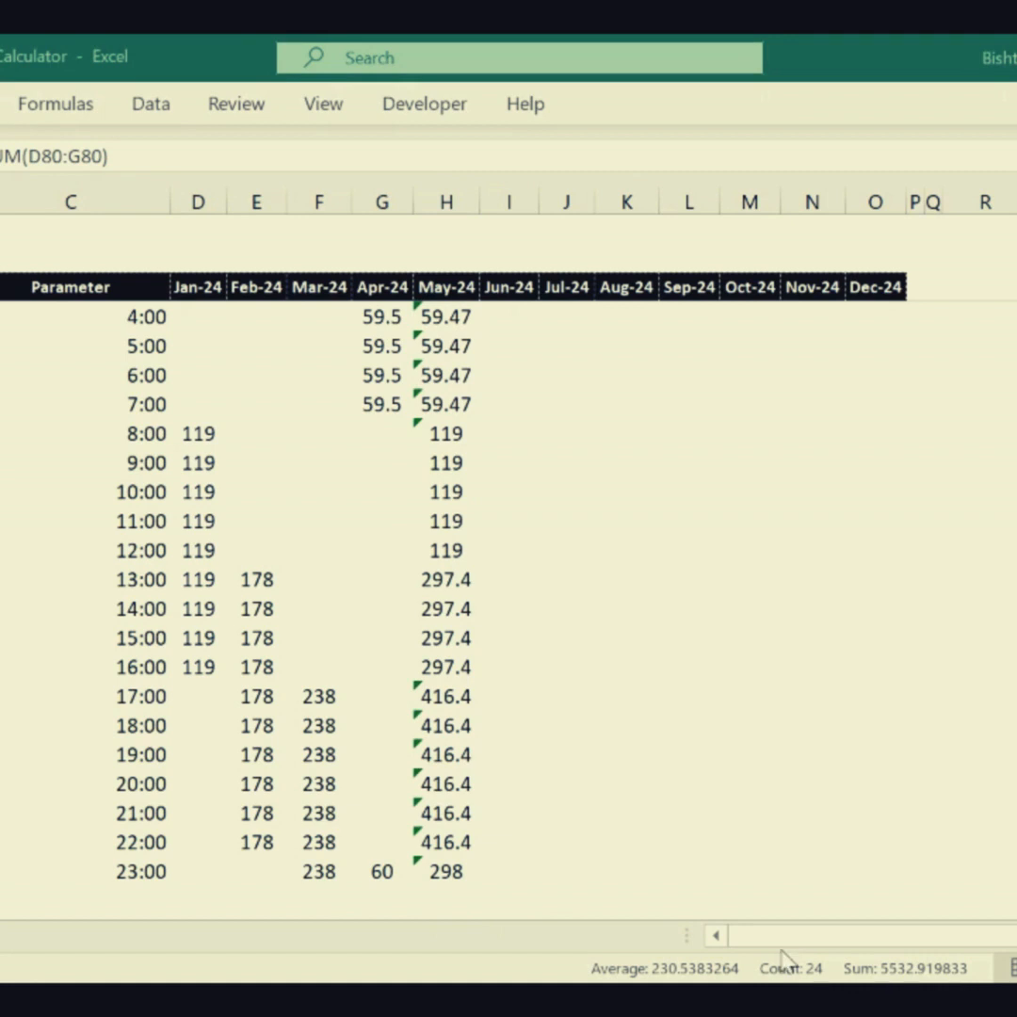
- Check the peak of the interval totals with =MAX(H80:H103) in column H on the 2200-0700 shift's row, and clear that cell
scroll(566, 536, up, 6)
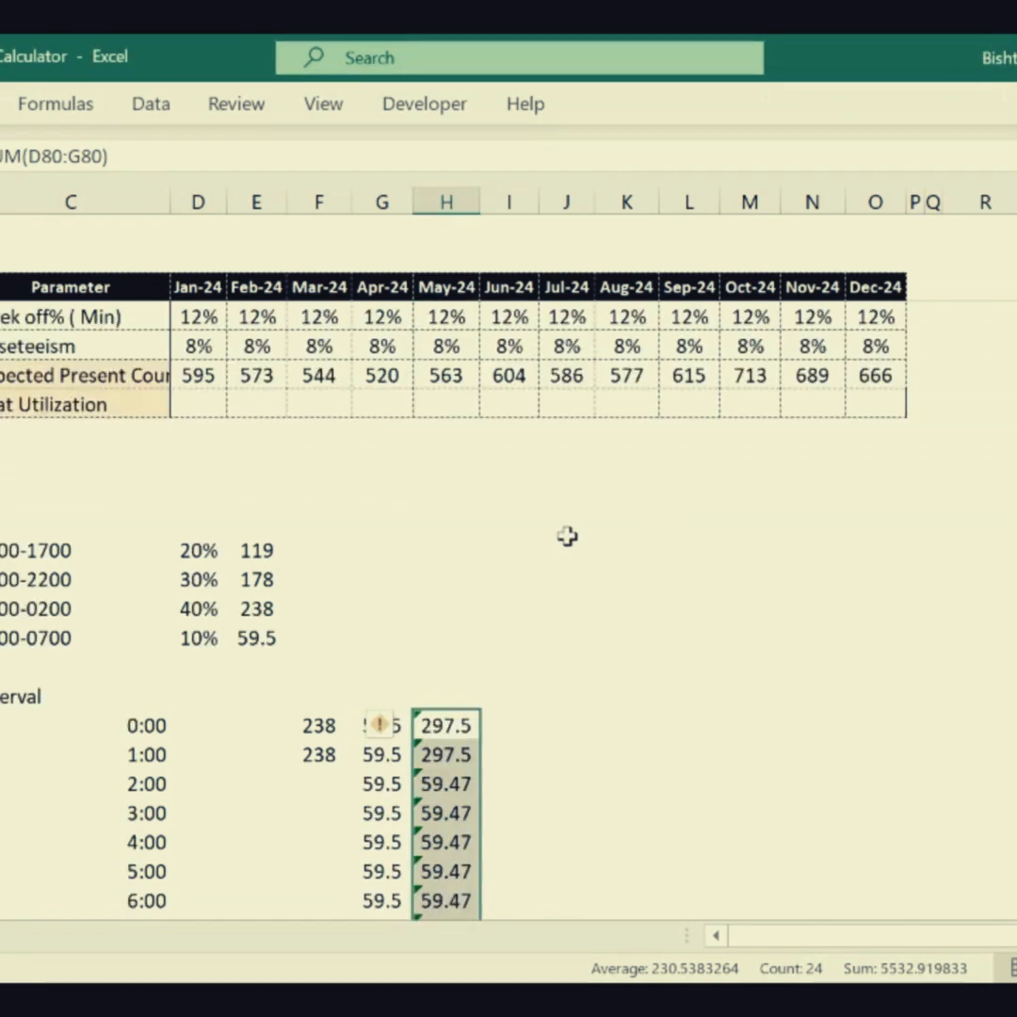
click(445, 638)
text(=)
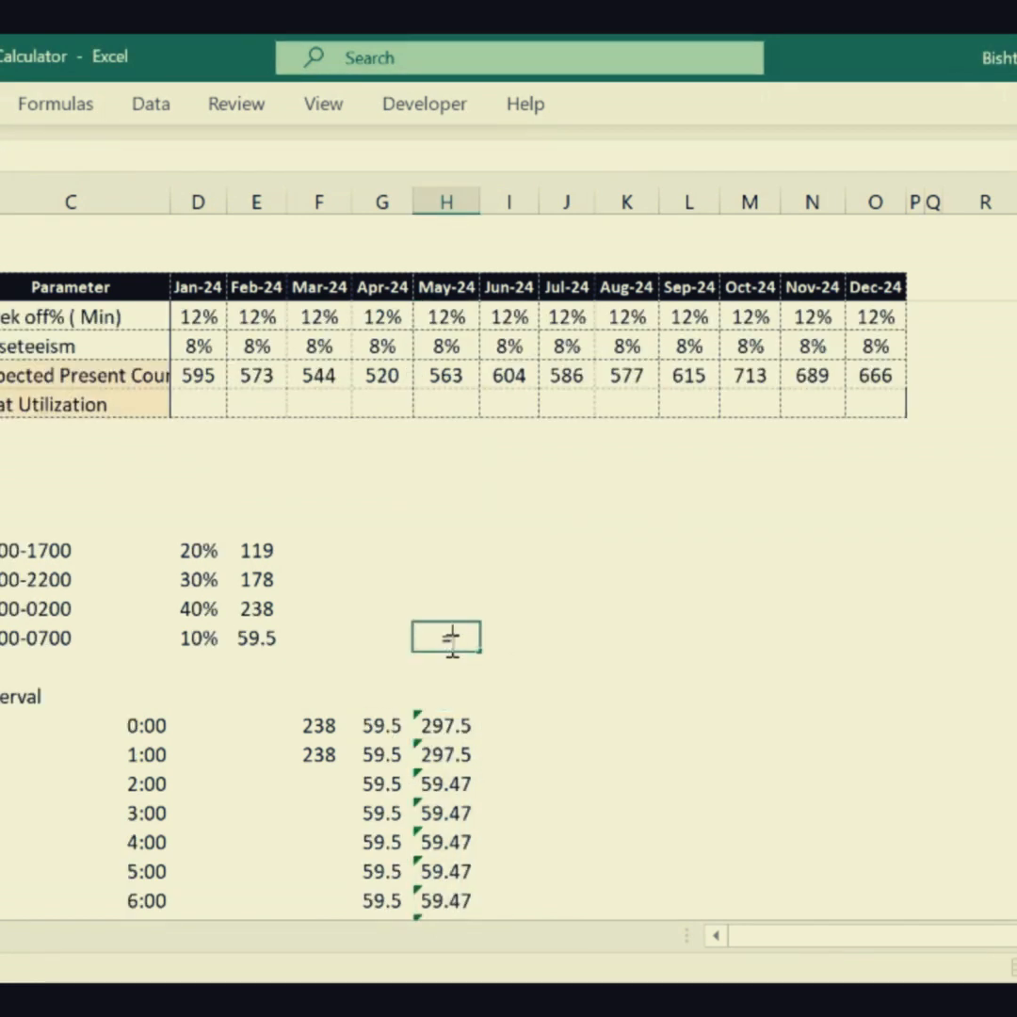
text(max()
key(Left)
key(Down)
key(Down)
key(Down)
key(Down)
key(Up)
key(Right)
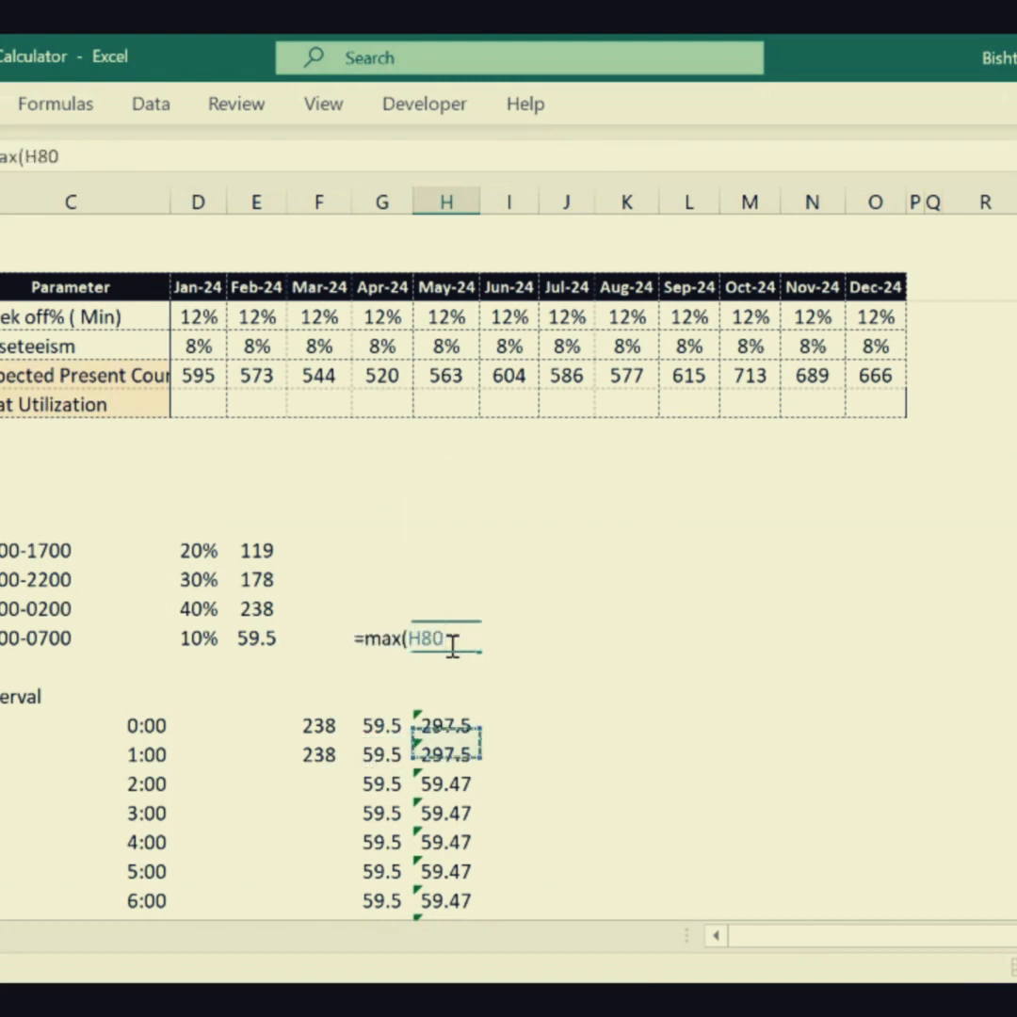
key(ctrl+shift+Down)
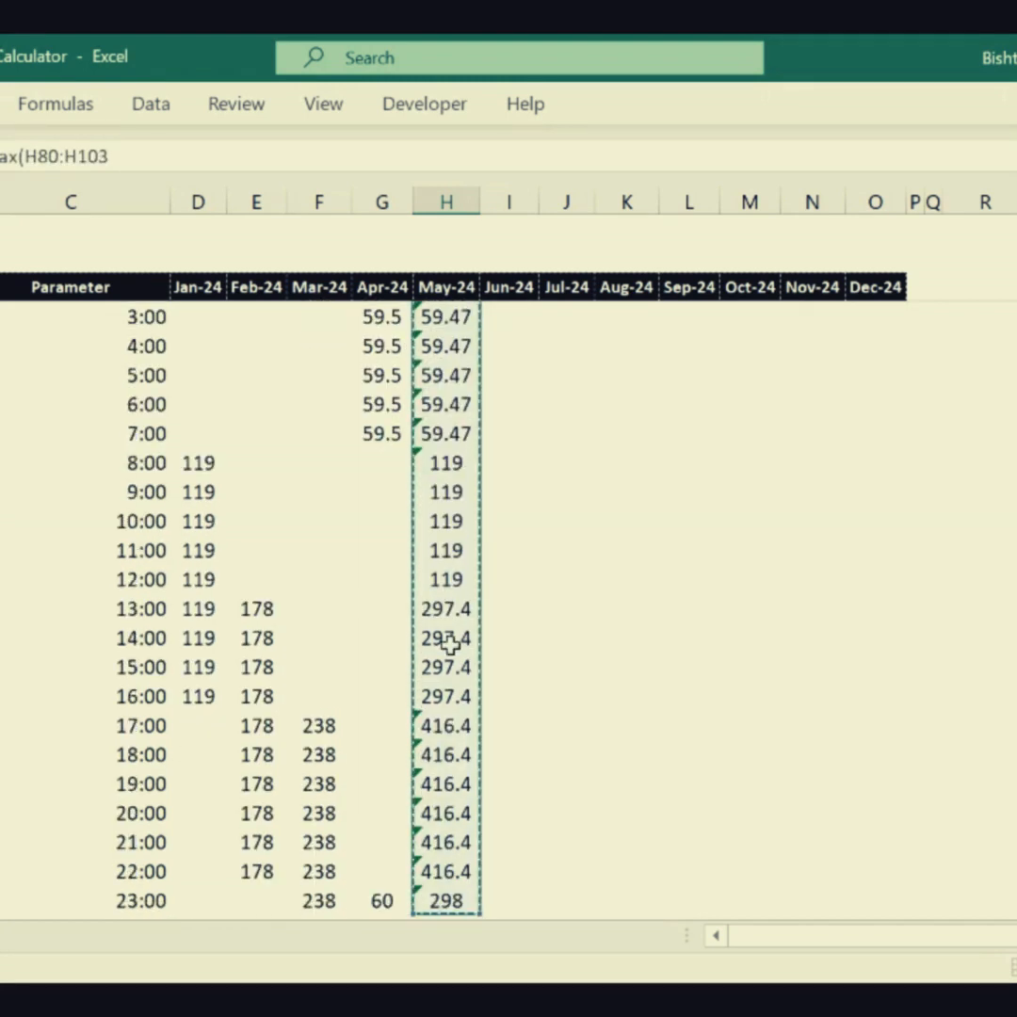
key(ctrl+Return)
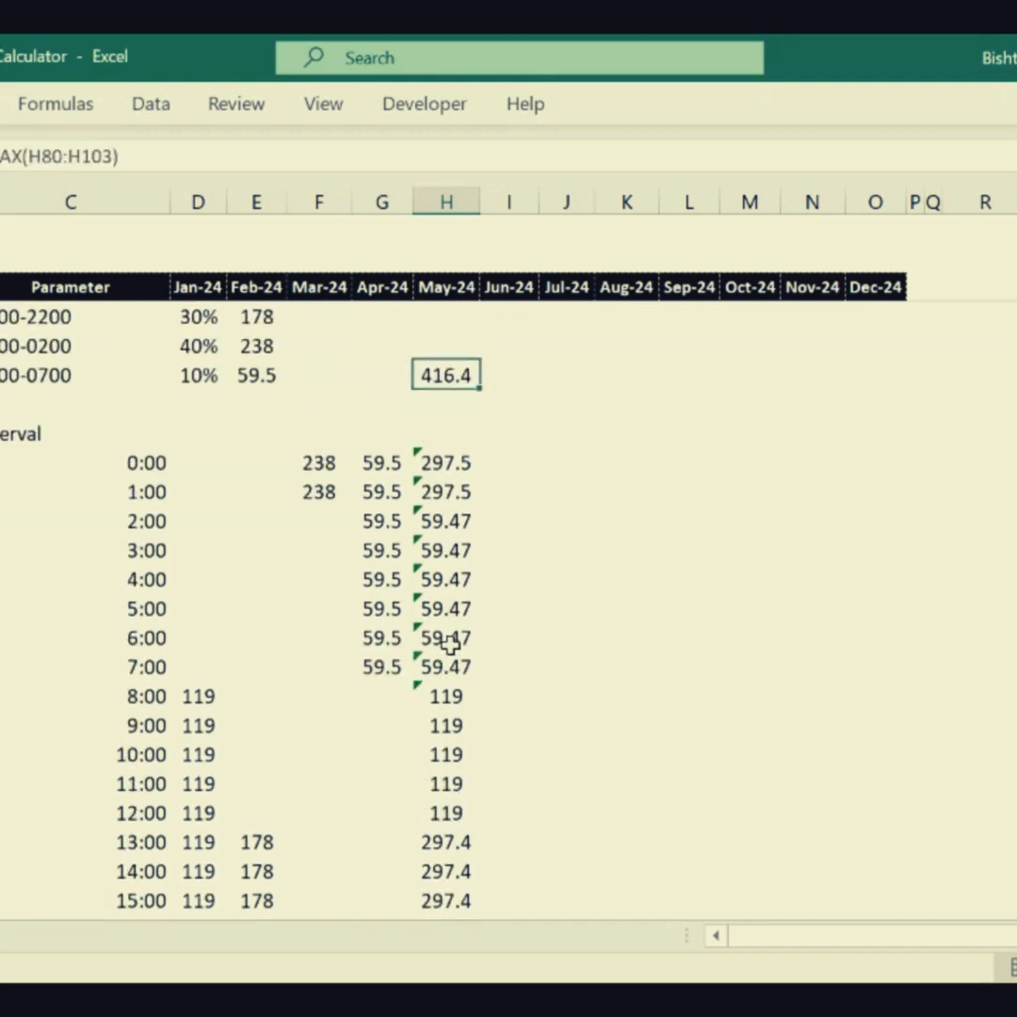
key(Delete)
- Enter 416 as the Jan-24 value in the Seat Utilization row
drag(627, 520, 471, 261)
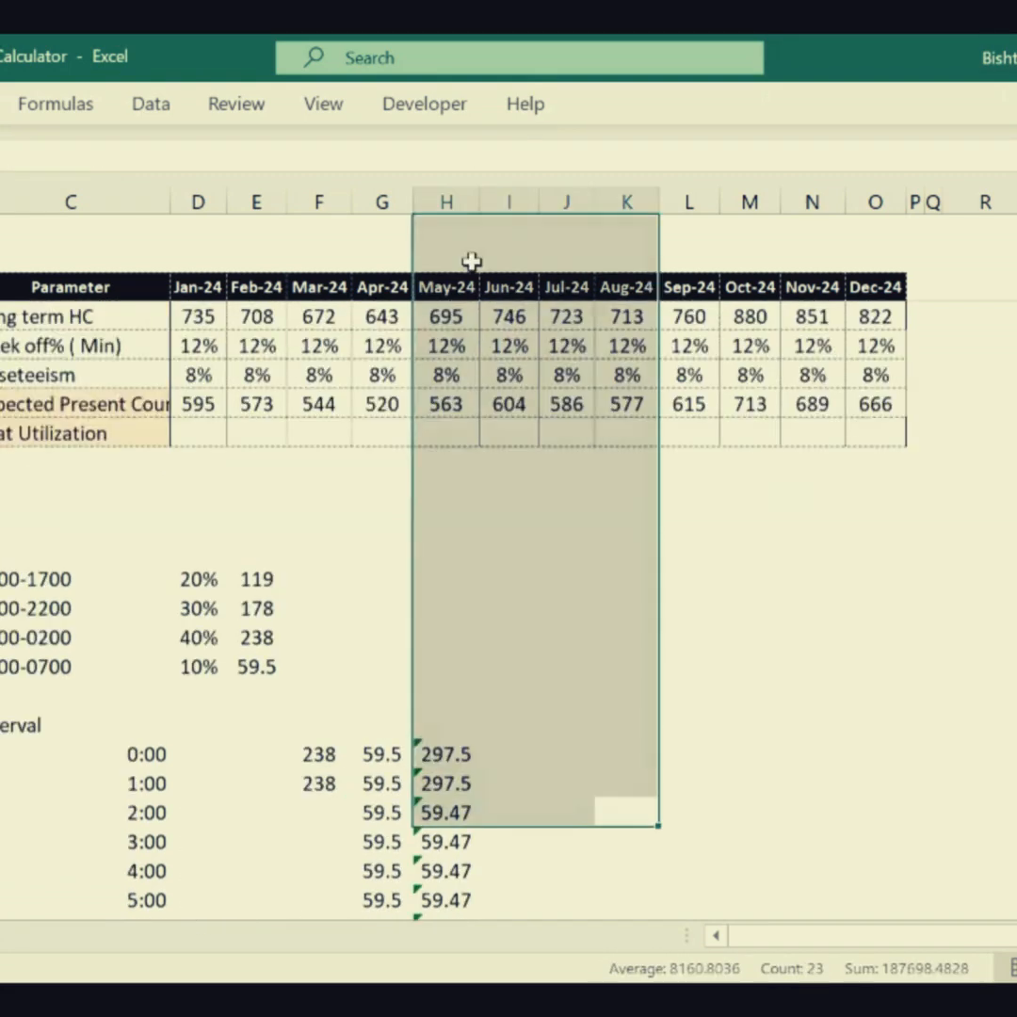
click(200, 426)
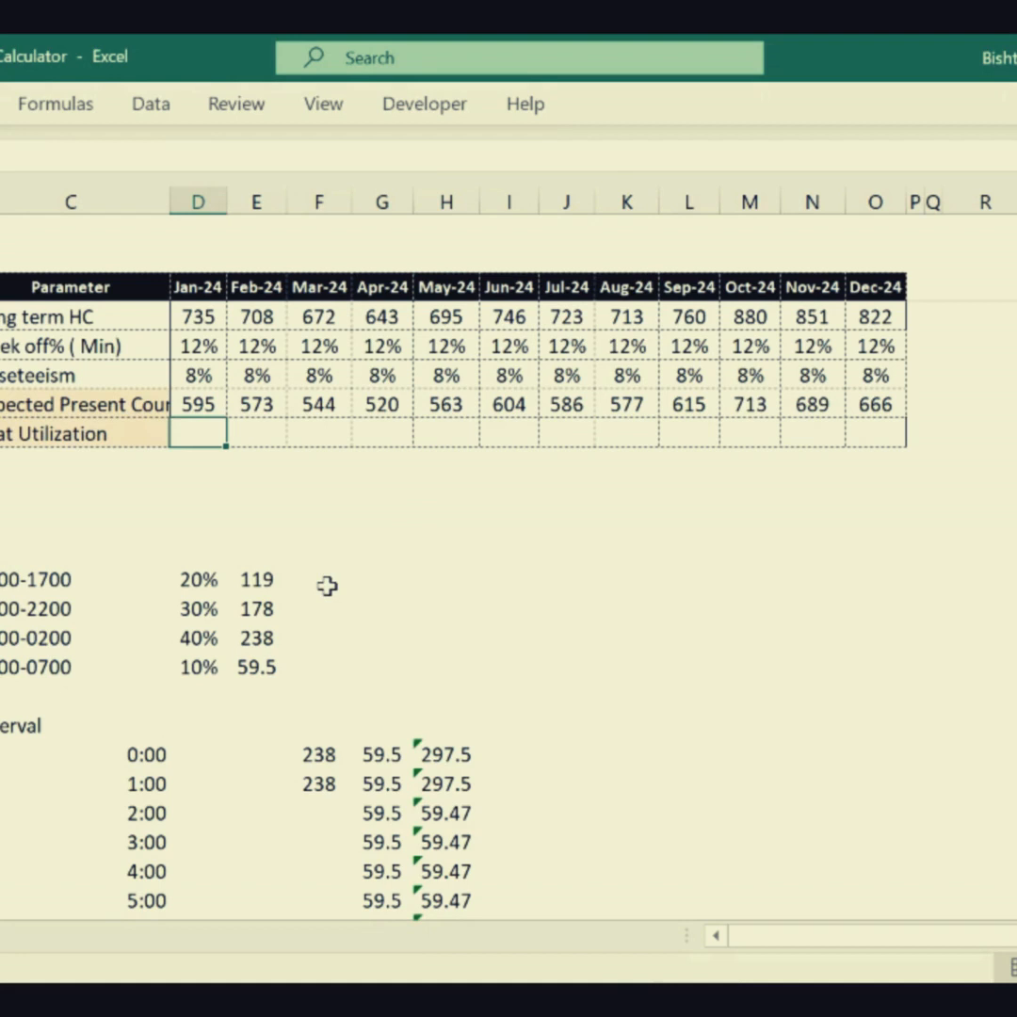
text(416)
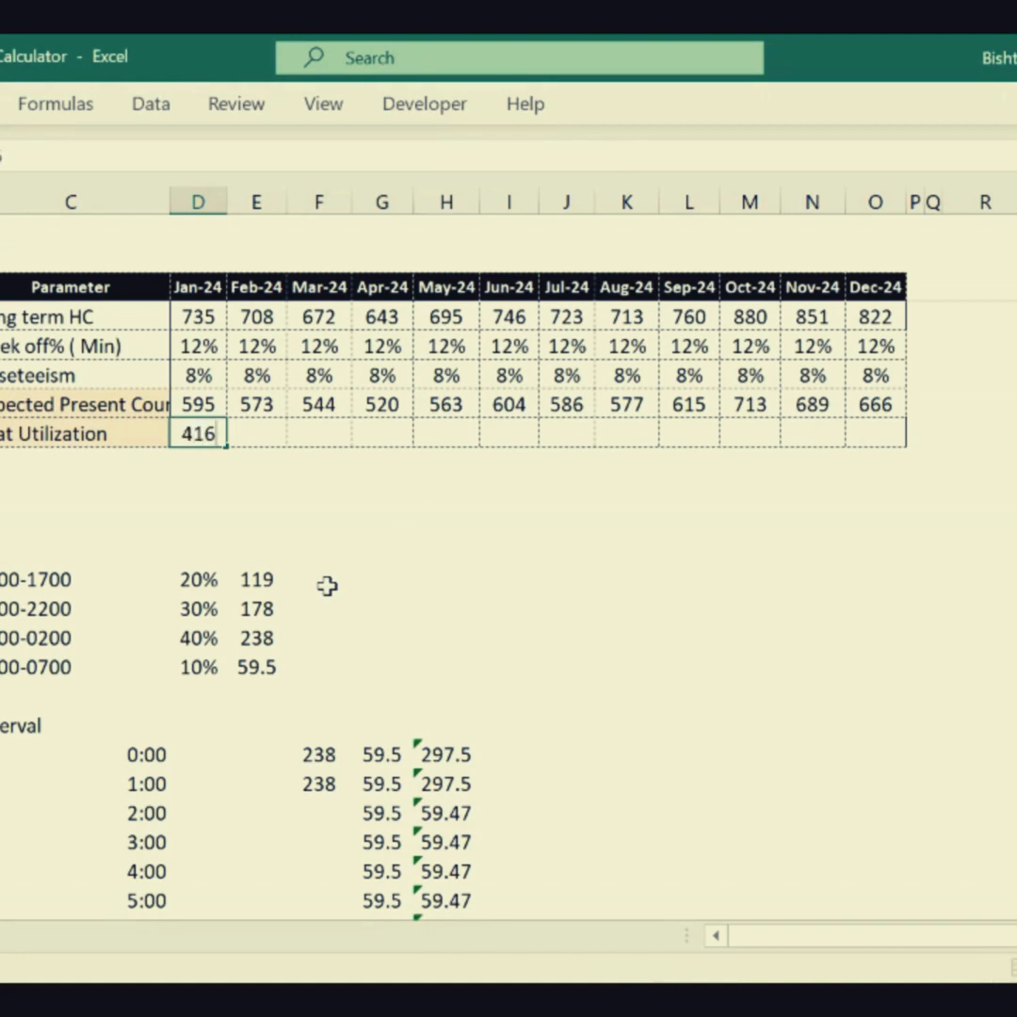
key(Return)
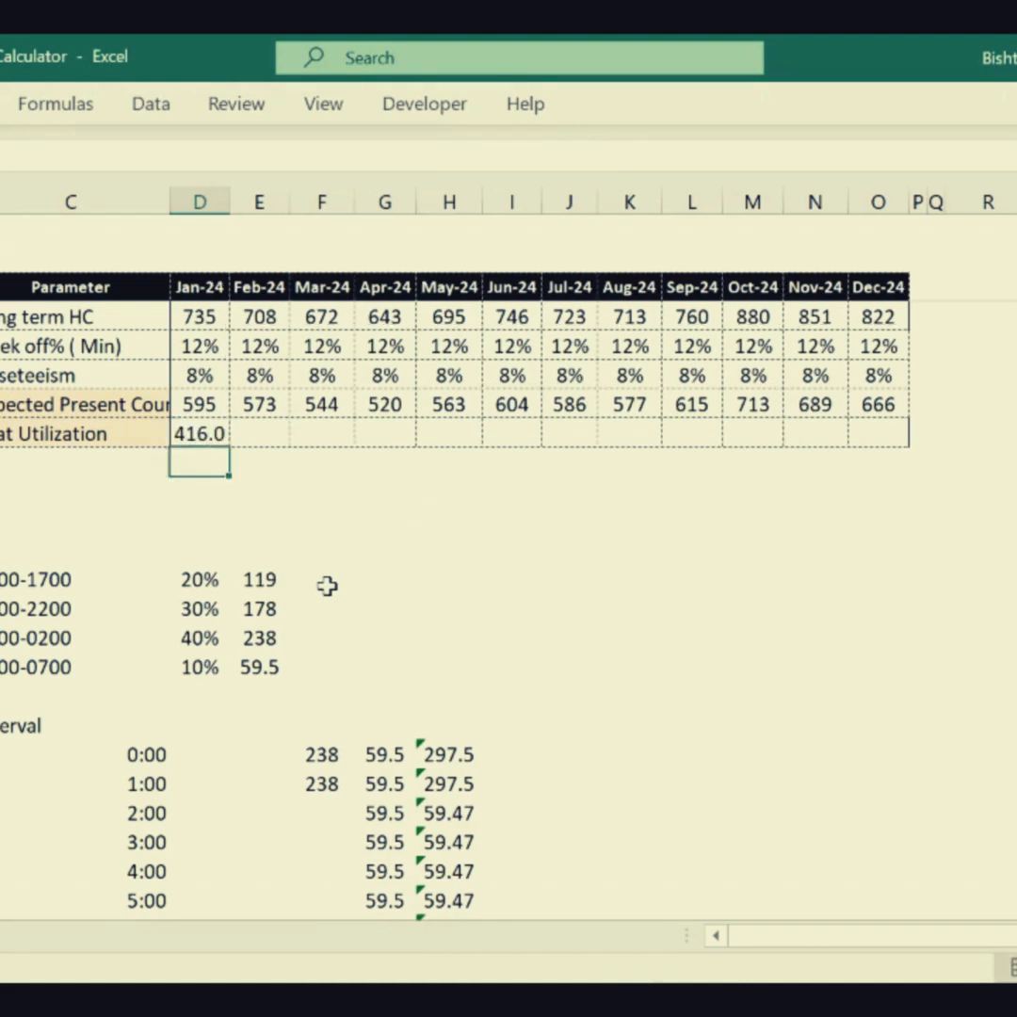
- Check January's seat share of the expected present count with =D17/D16 below the table, formatted as a percentage, and clear the cell
text(=D17/D16)
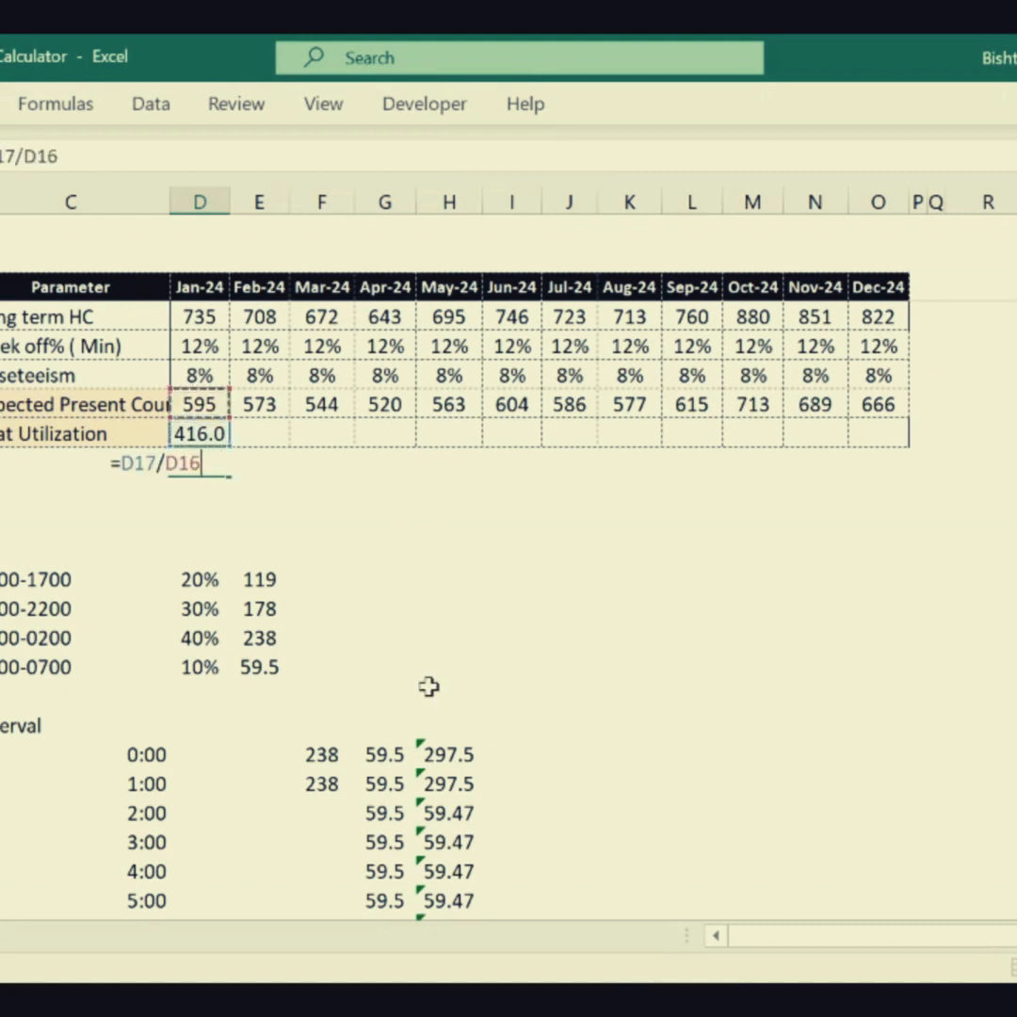
key(Return)
key(Up)
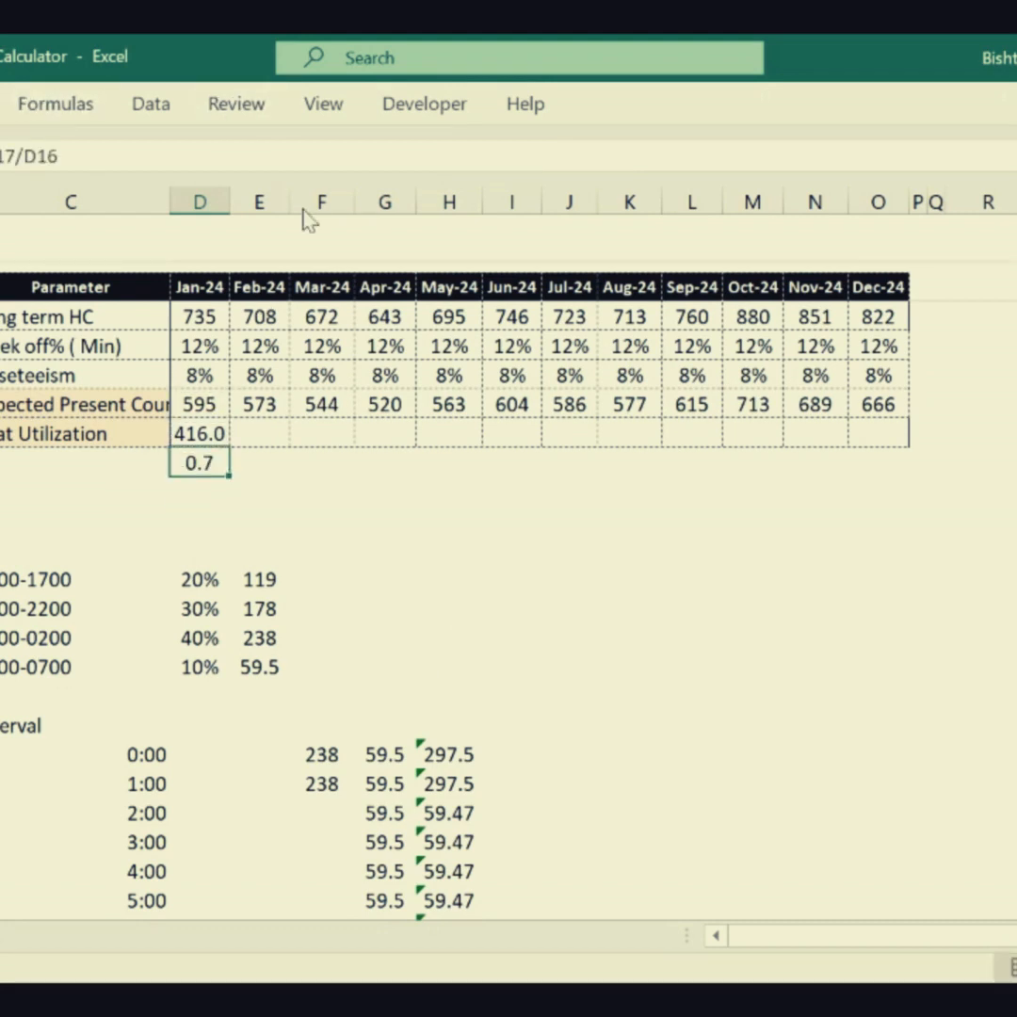
key(ctrl+shift+5)
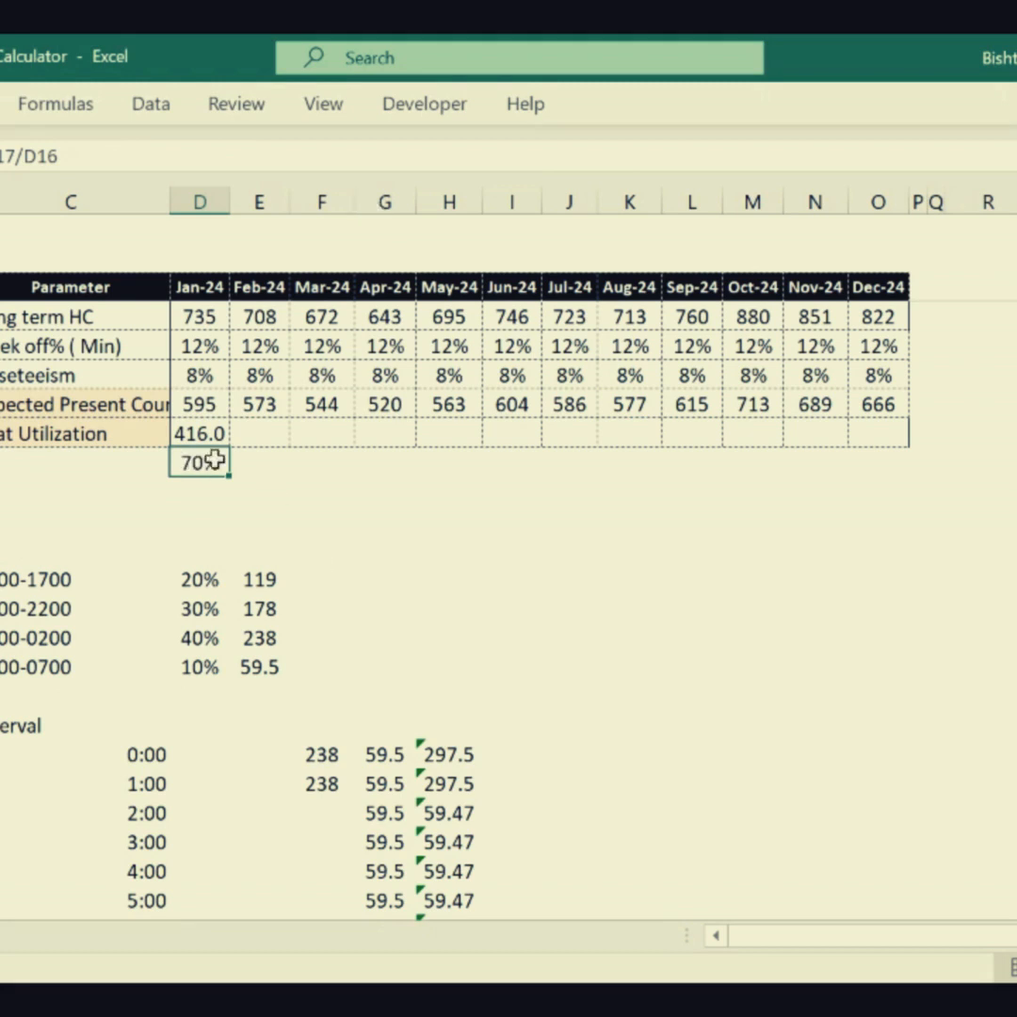
key(Delete)
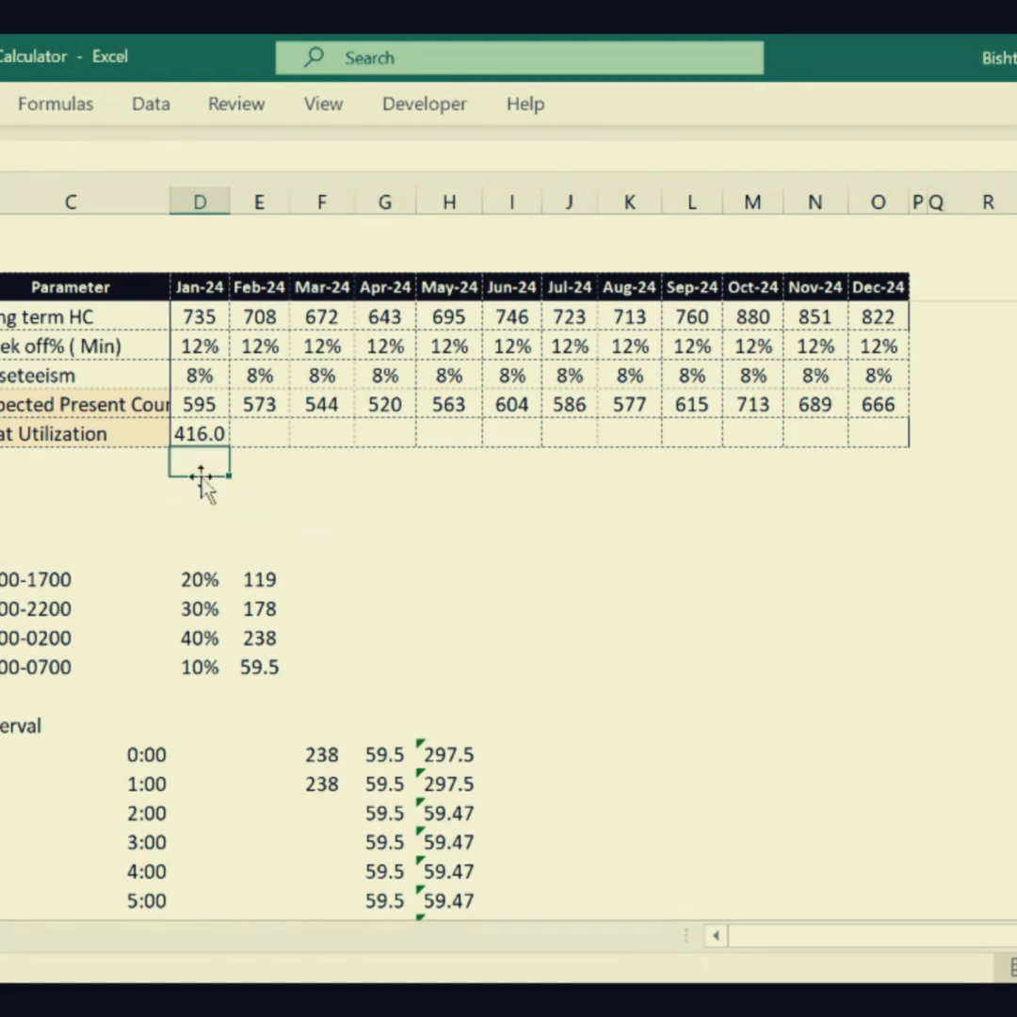
- Rename the Seat Utilization row label to "Max Seat %"
click(144, 435)
text(Max)
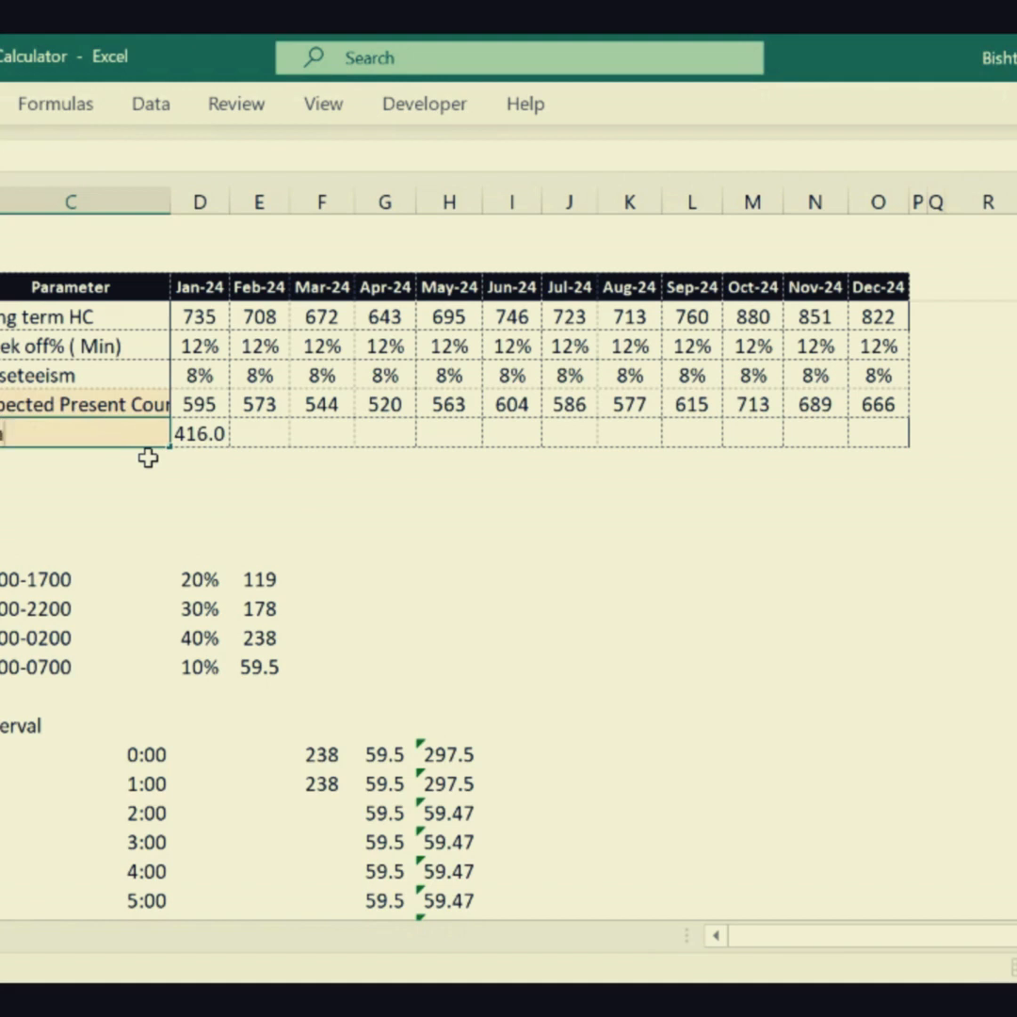
text( Seta)
key(BackSpace)
key(BackSpace)
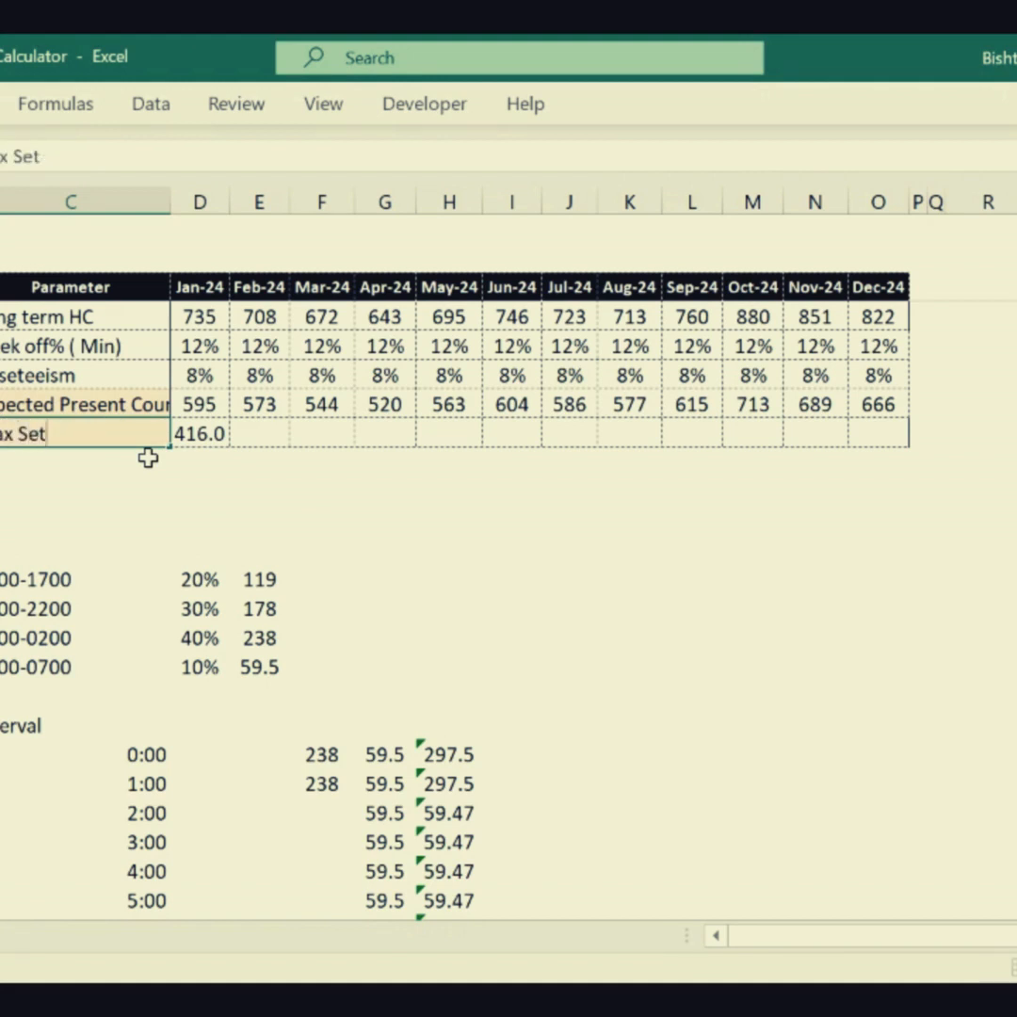
text(at %)
key(Tab)
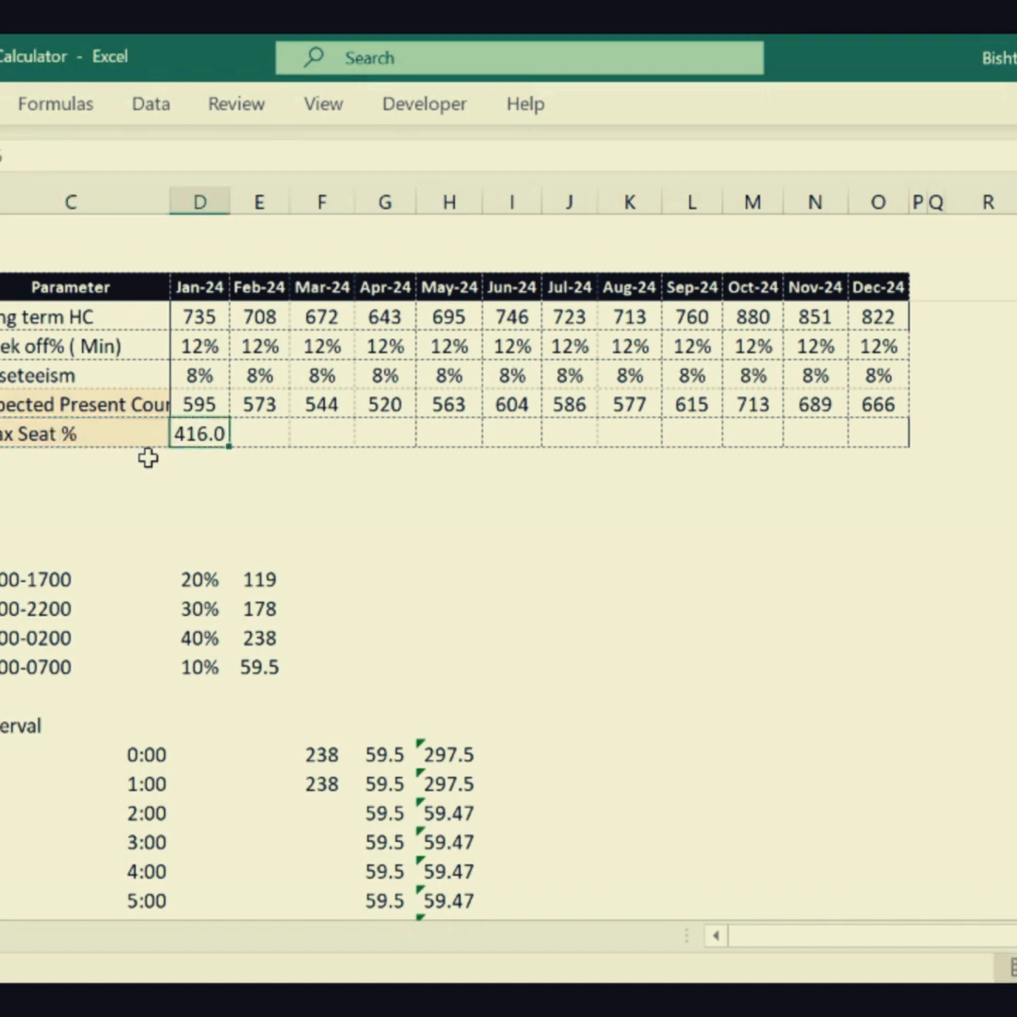
- Set the Jan-24 Max Seat % to 70%, format it as a percentage, and fill it across through Dec-24
text(70%)
key(Tab)
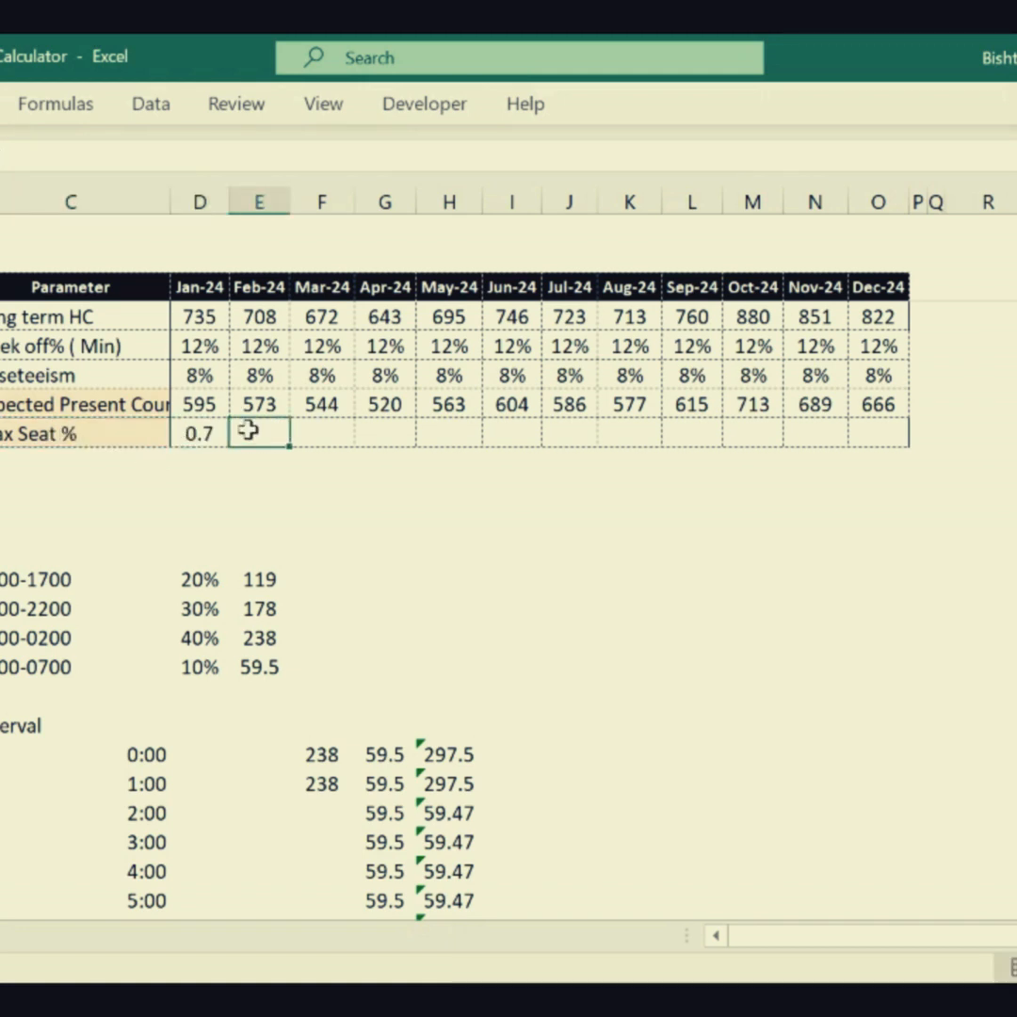
key(Left)
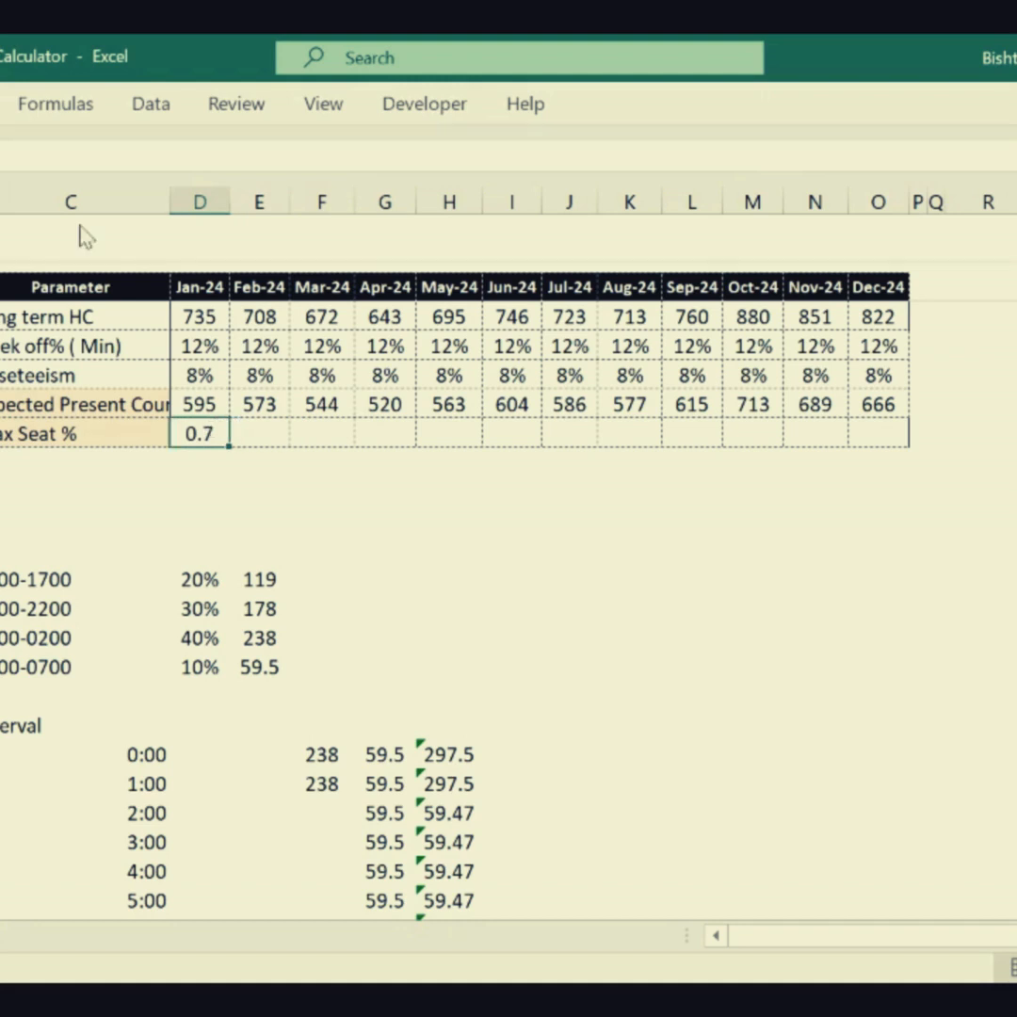
key(ctrl+shift+5)
drag(231, 450, 904, 464)
click(569, 490)
click(209, 459)
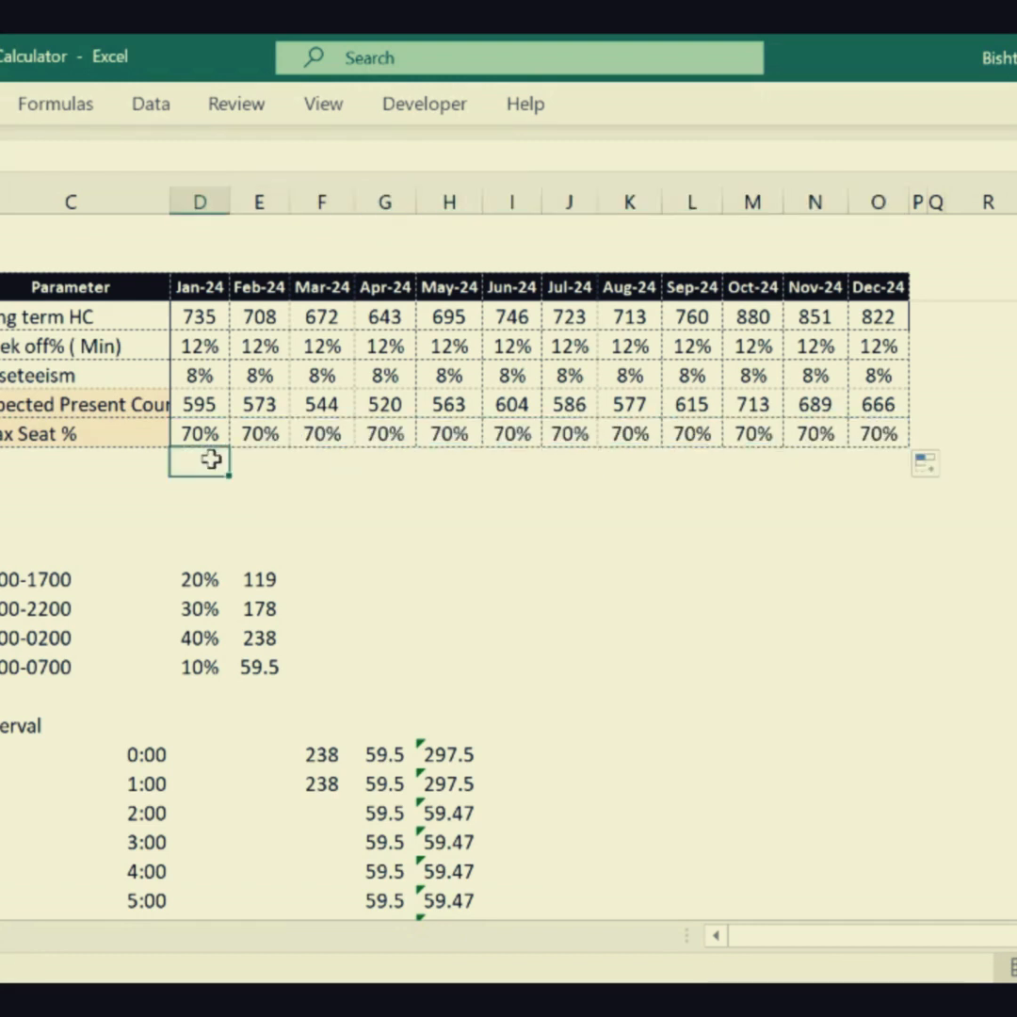
- Calculate January's required seats below the Max Seat % row with =D17*D16 and format the cell as a number
text(=D17)
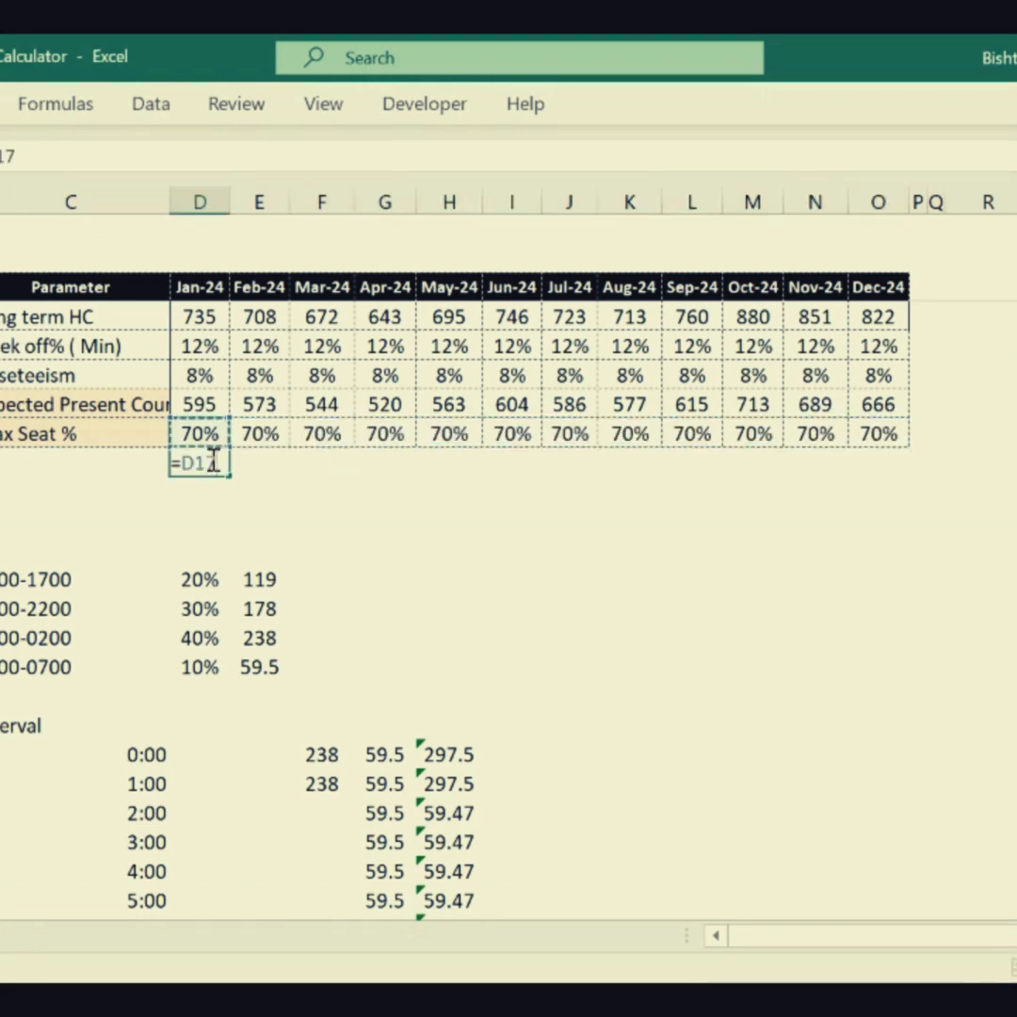
text(*)
key(Up)
key(Up)
key(Return)
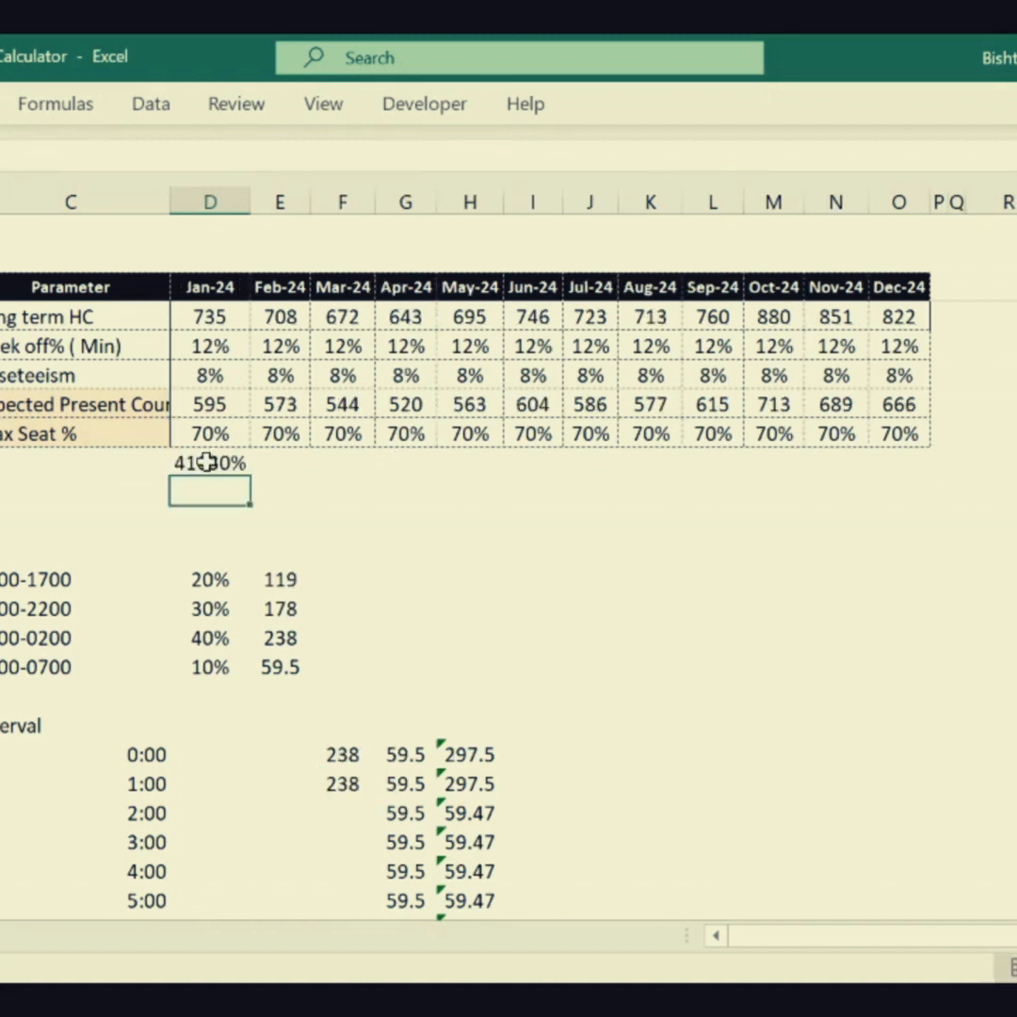
click(209, 461)
key(ctrl+shift+1)
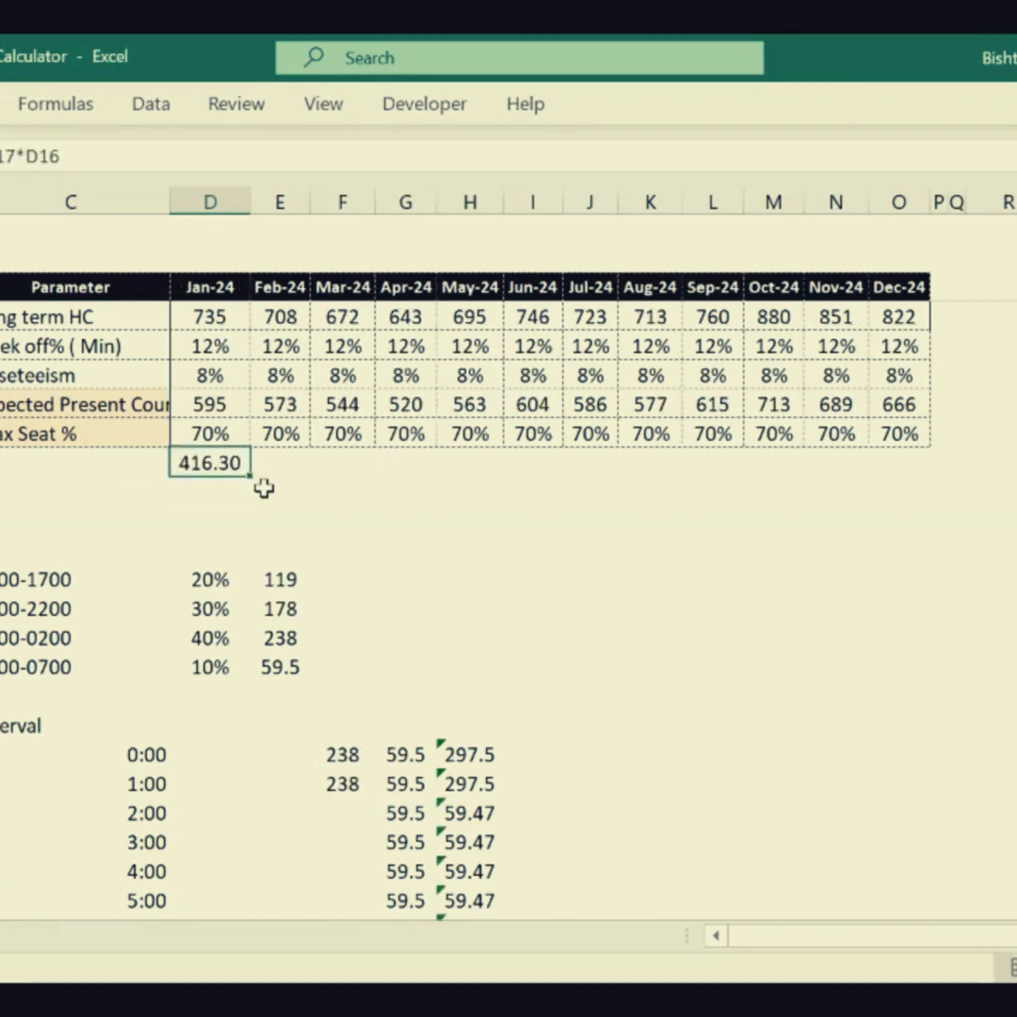
- Fill the January seat formula across through Dec-24 and show the row as whole numbers
drag(250, 476, 901, 509)
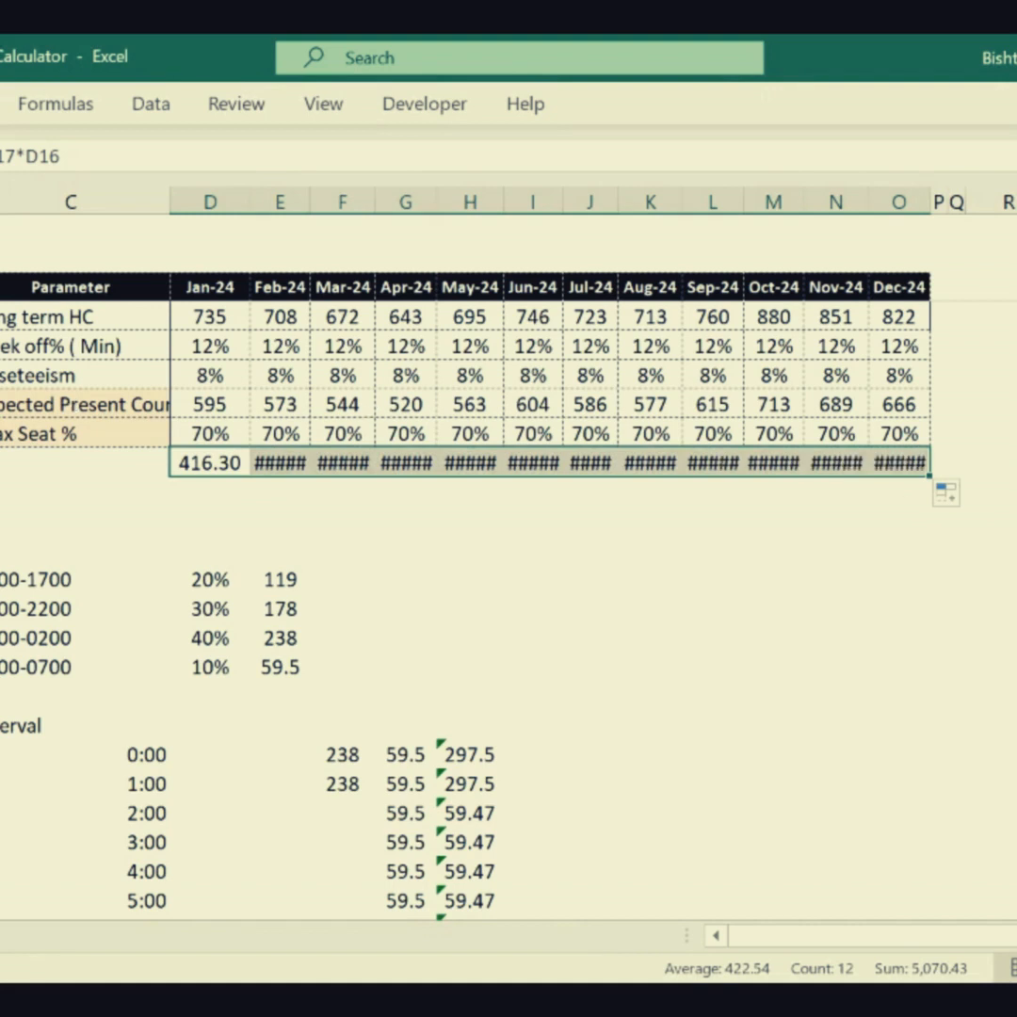
click(480, 201)
click(479, 201)
click(346, 491)
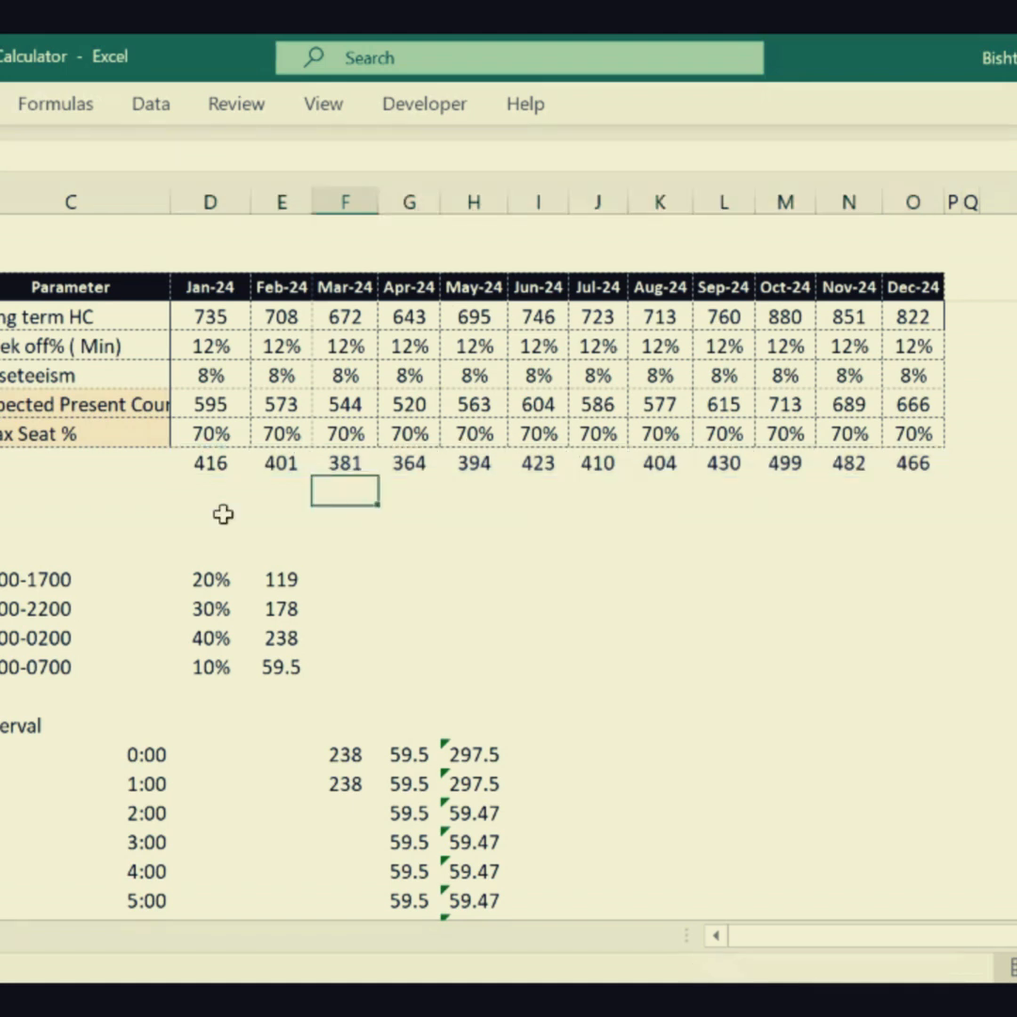
click(213, 464)
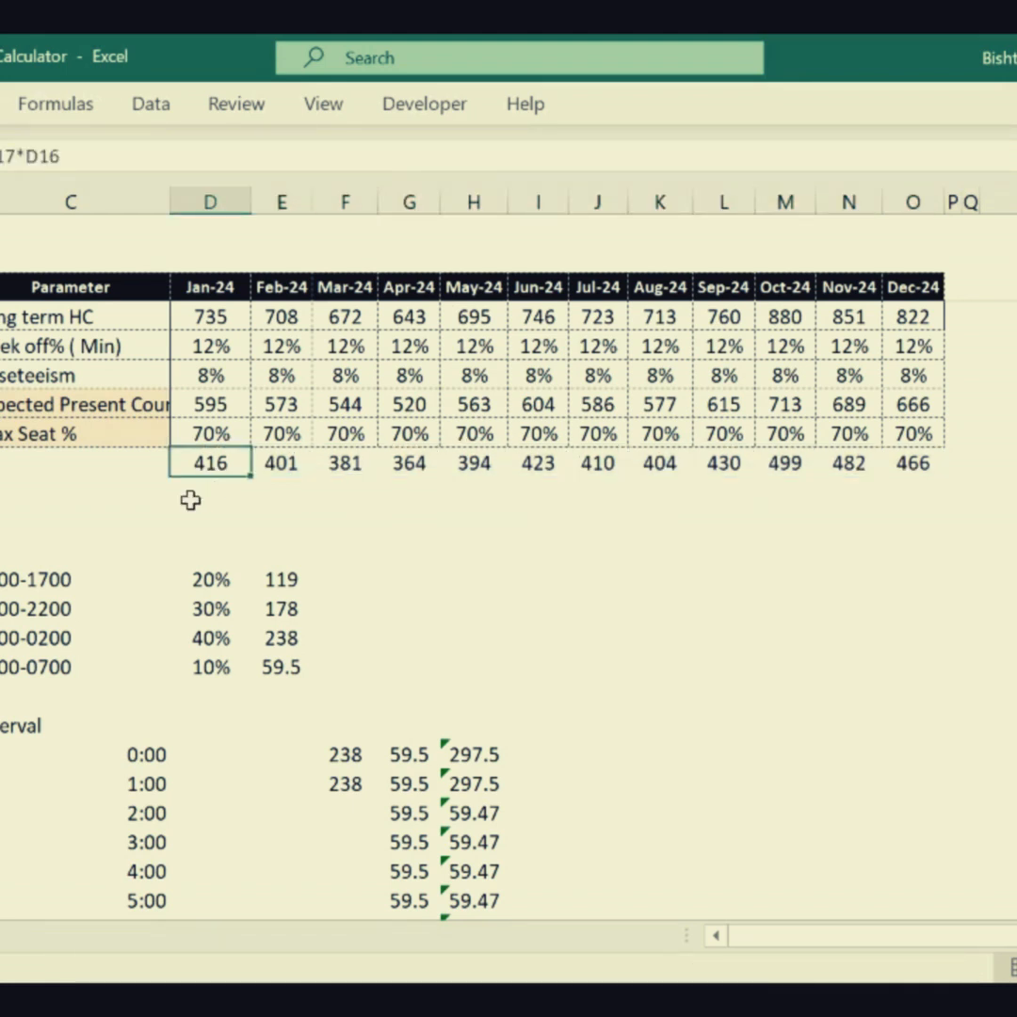
- Divide the expected present count by the required seats with =D16/D70 in the row below, filled from Jan-24 through Dec-24
click(207, 492)
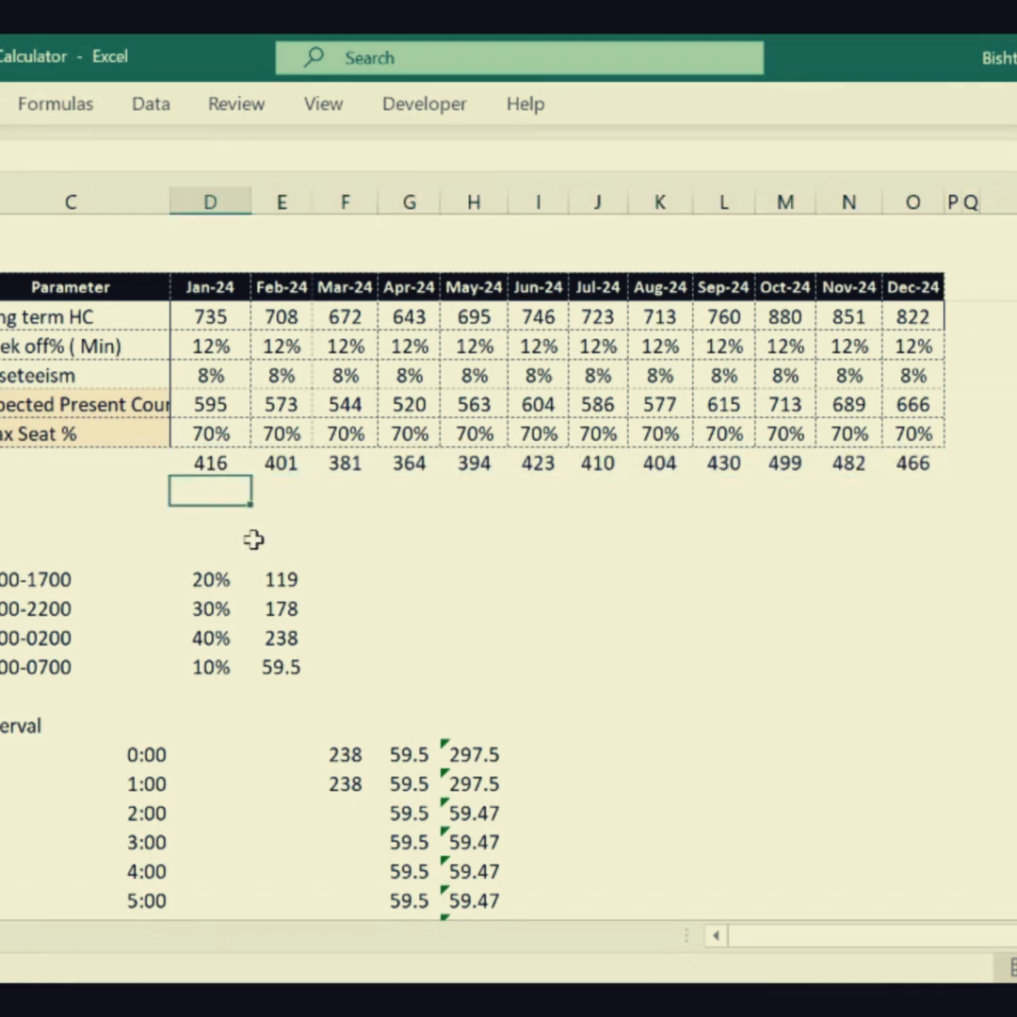
text(=)
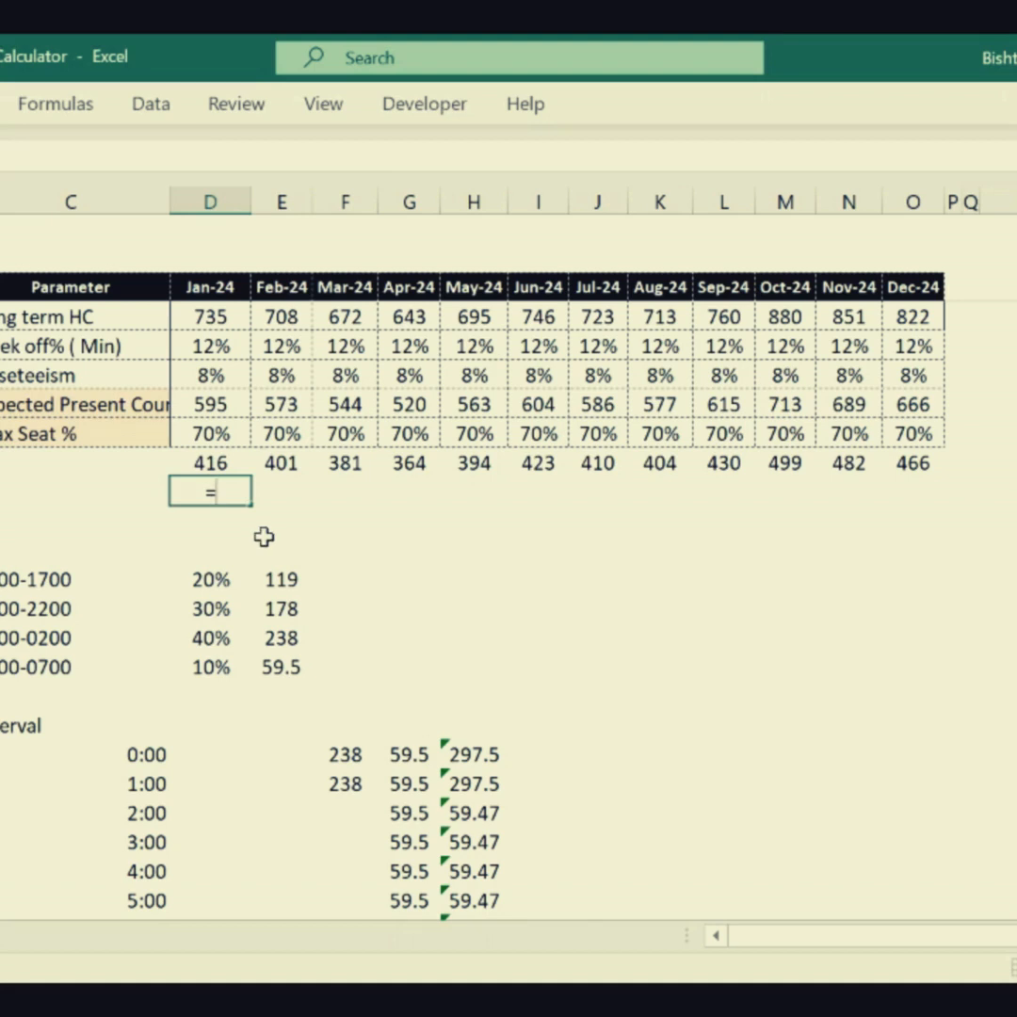
key(Up)
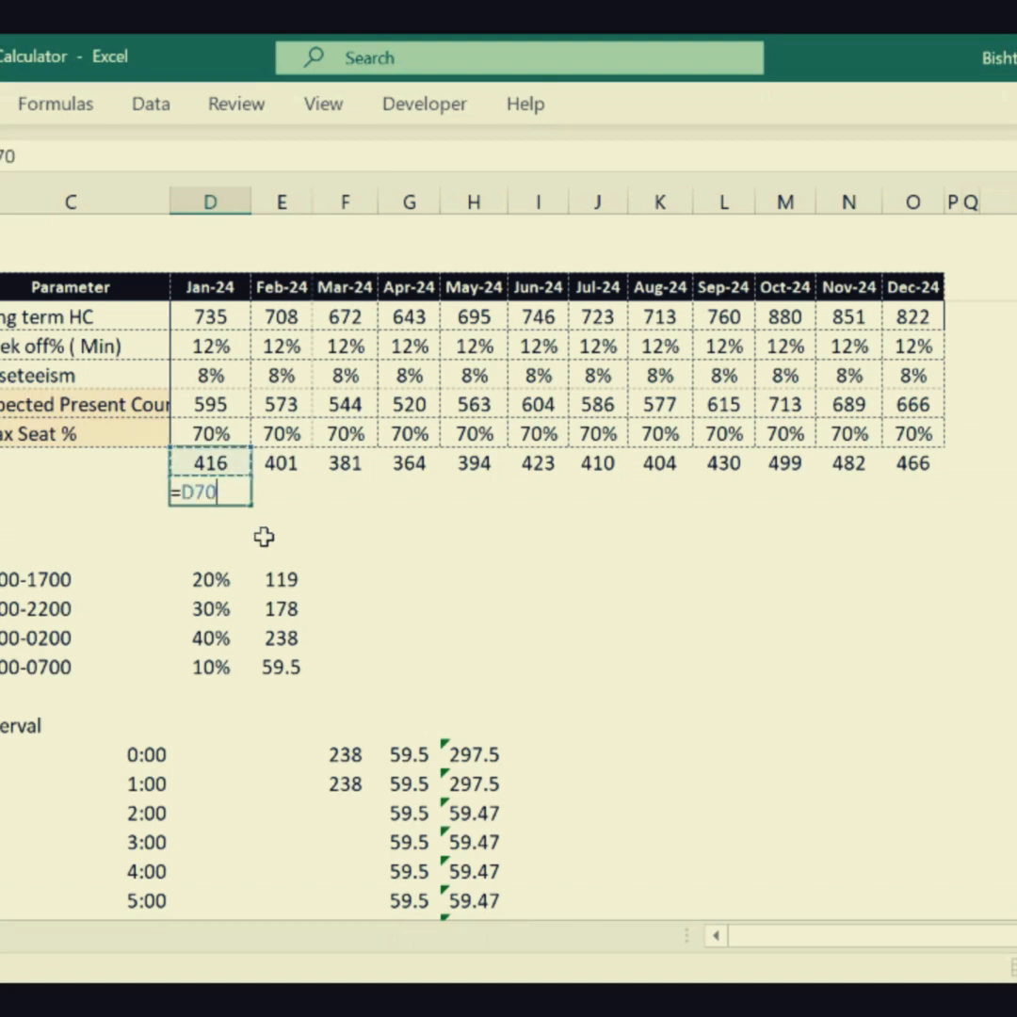
key(Up)
key(Up)
text(/)
key(Up)
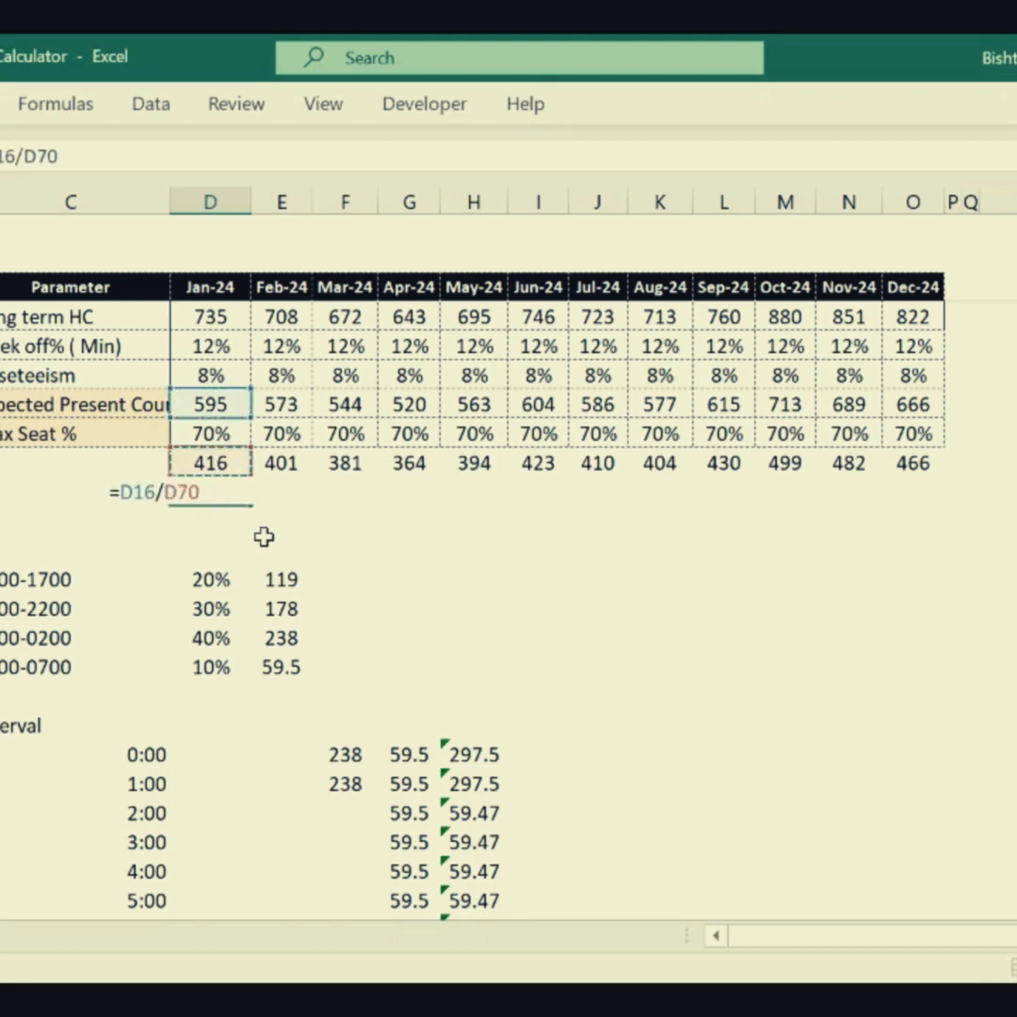
key(Return)
key(Up)
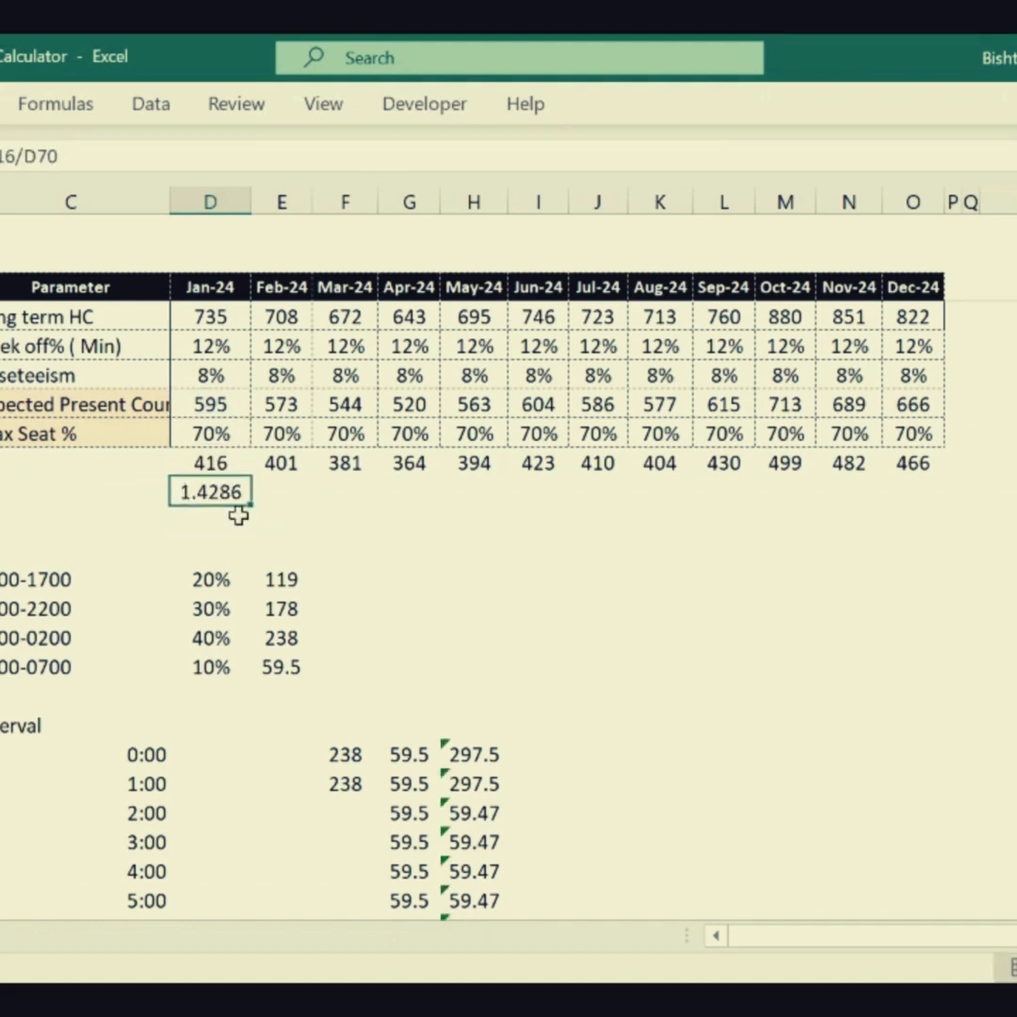
drag(251, 506, 932, 528)
click(636, 581)
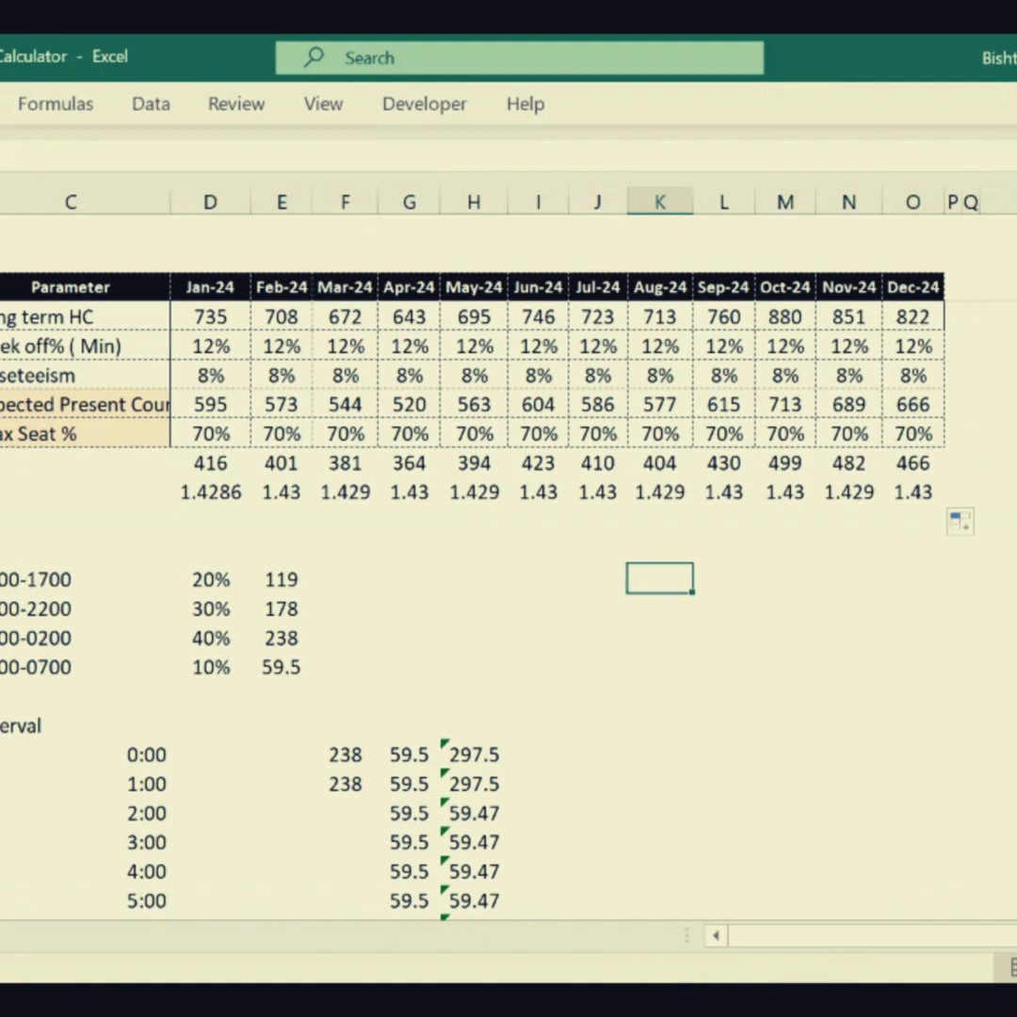
click(294, 527)
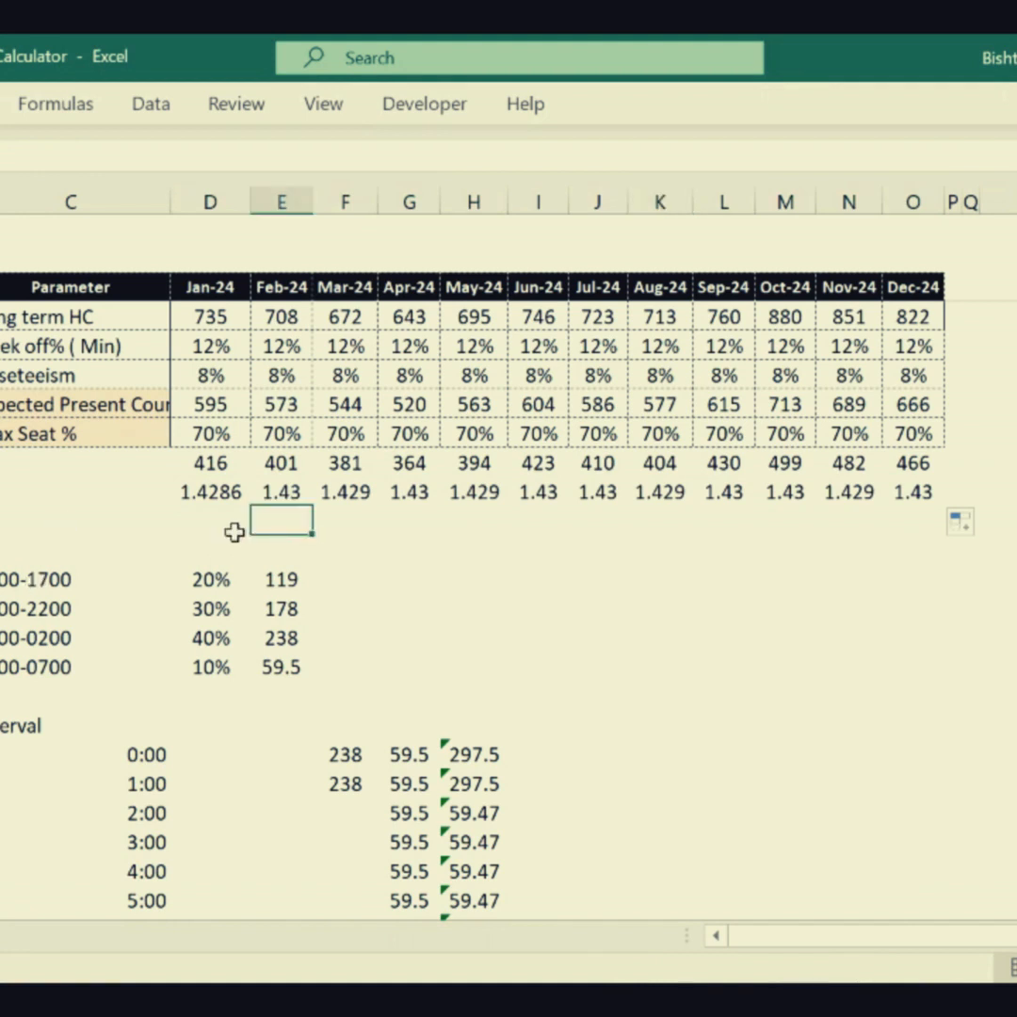
- Label the row below the headcount-to-seat ratios "WFH Model" in column C
click(117, 525)
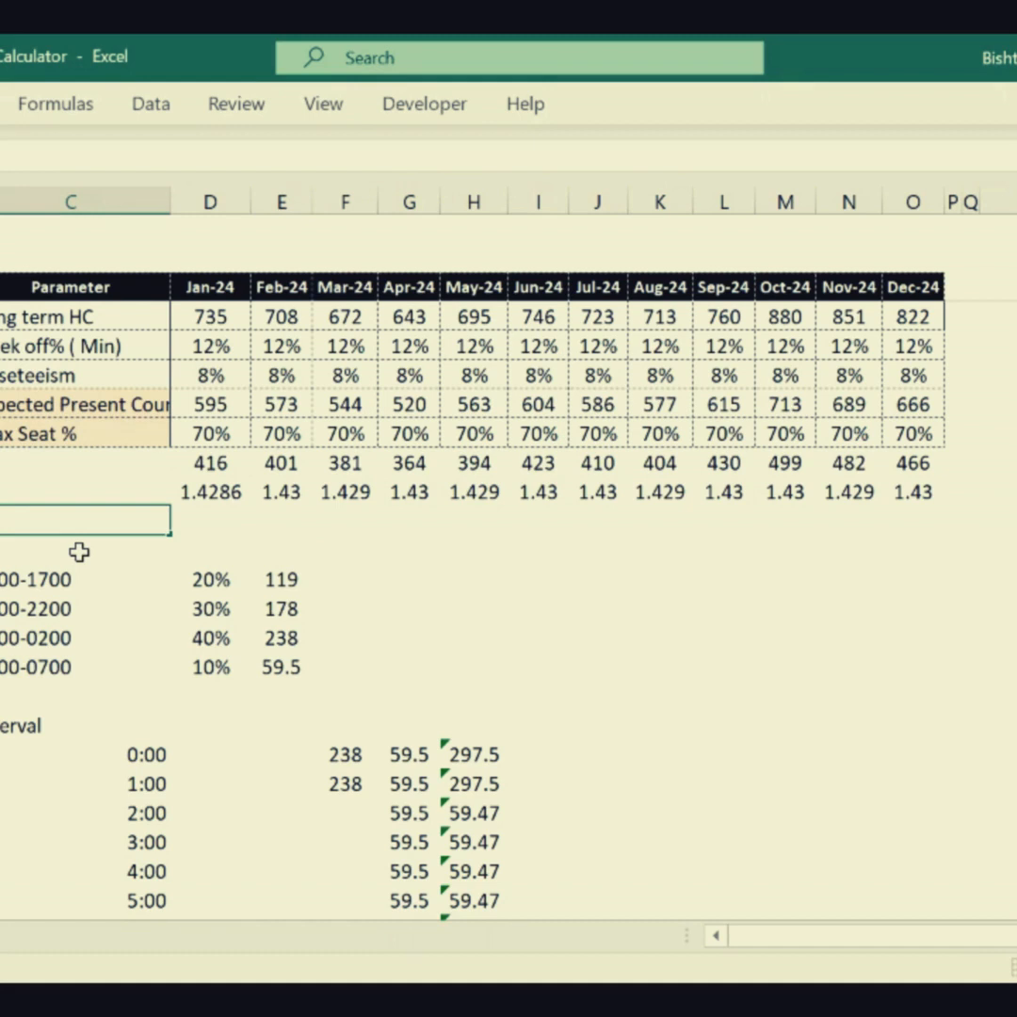
text(FH Model)
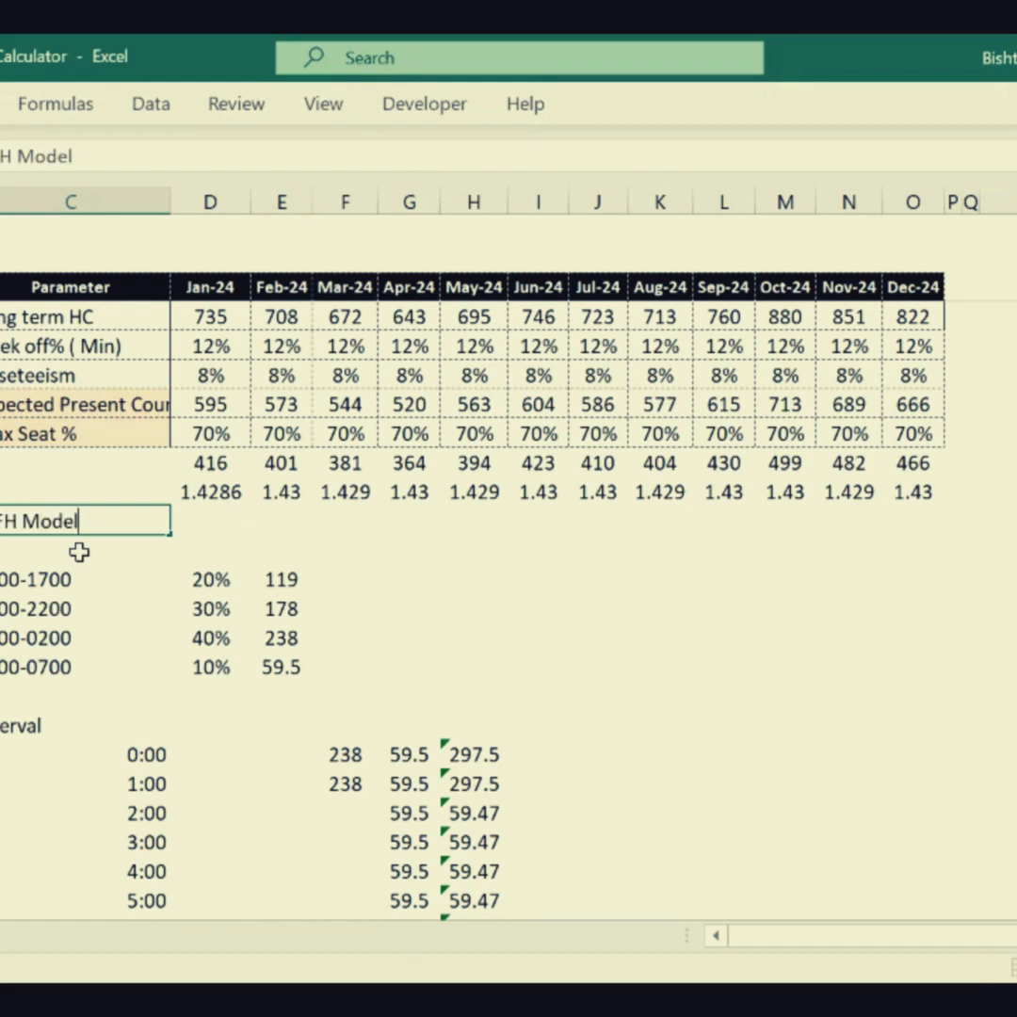
key(Tab)
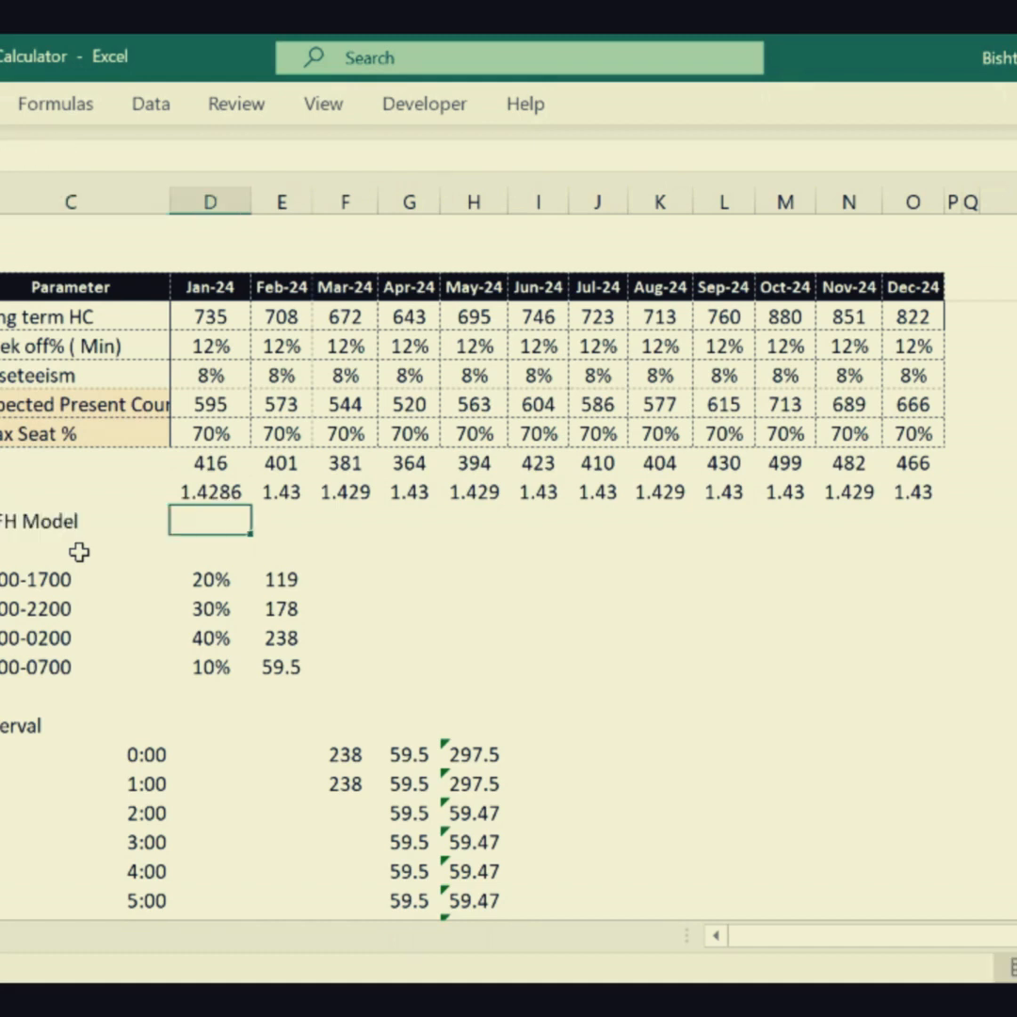
- Add a note reading "office for 3 days" and enter the matching share of a 7-day week in the cell below it
key(Left)
key(Left)
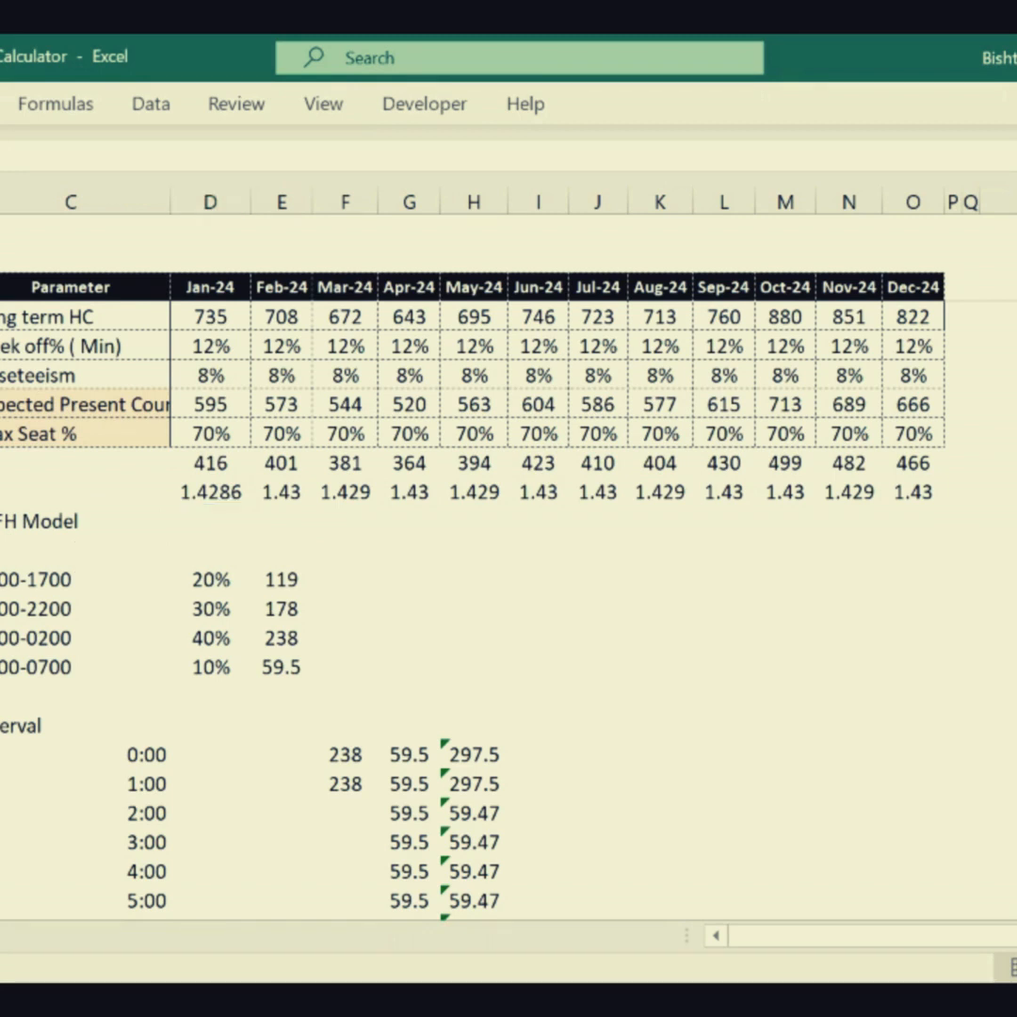
text(e for)
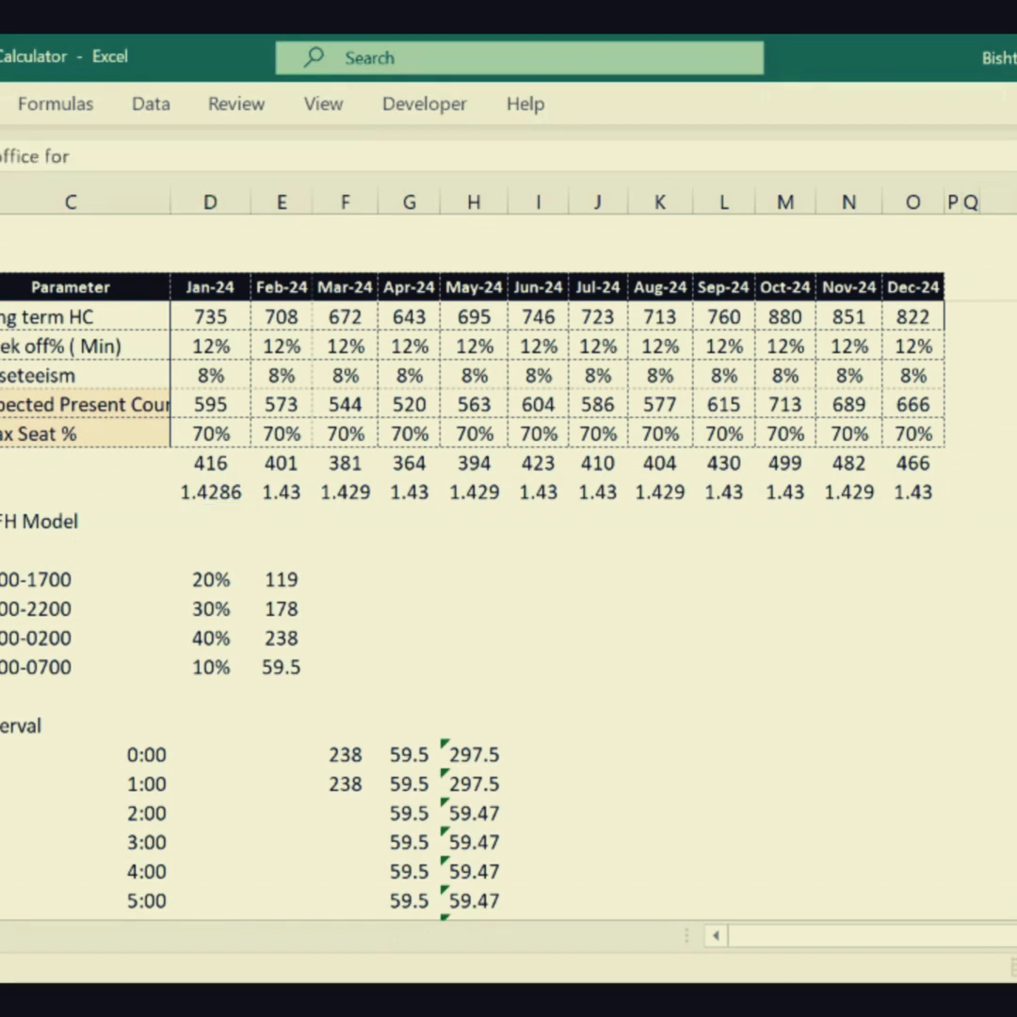
key(Return)
key(Return)
key(Up)
key(Up)
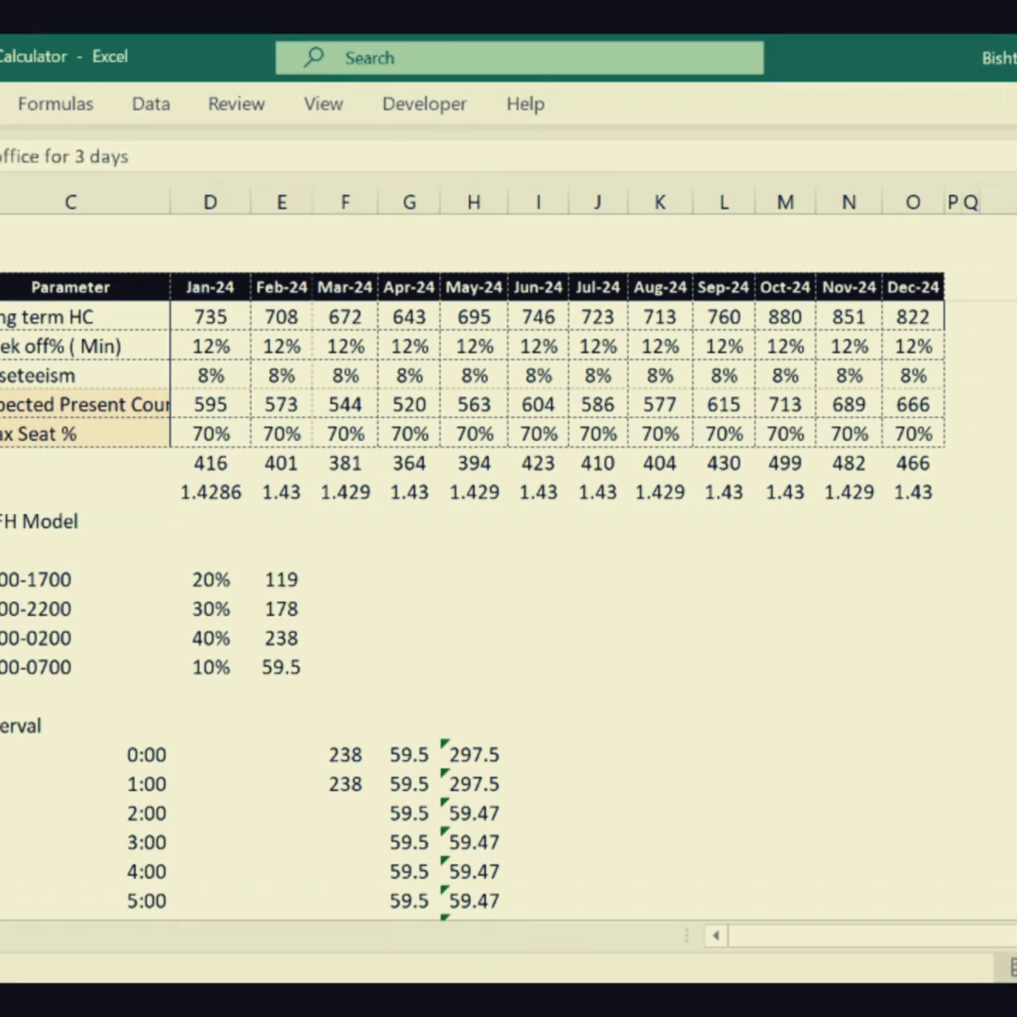
key(Down)
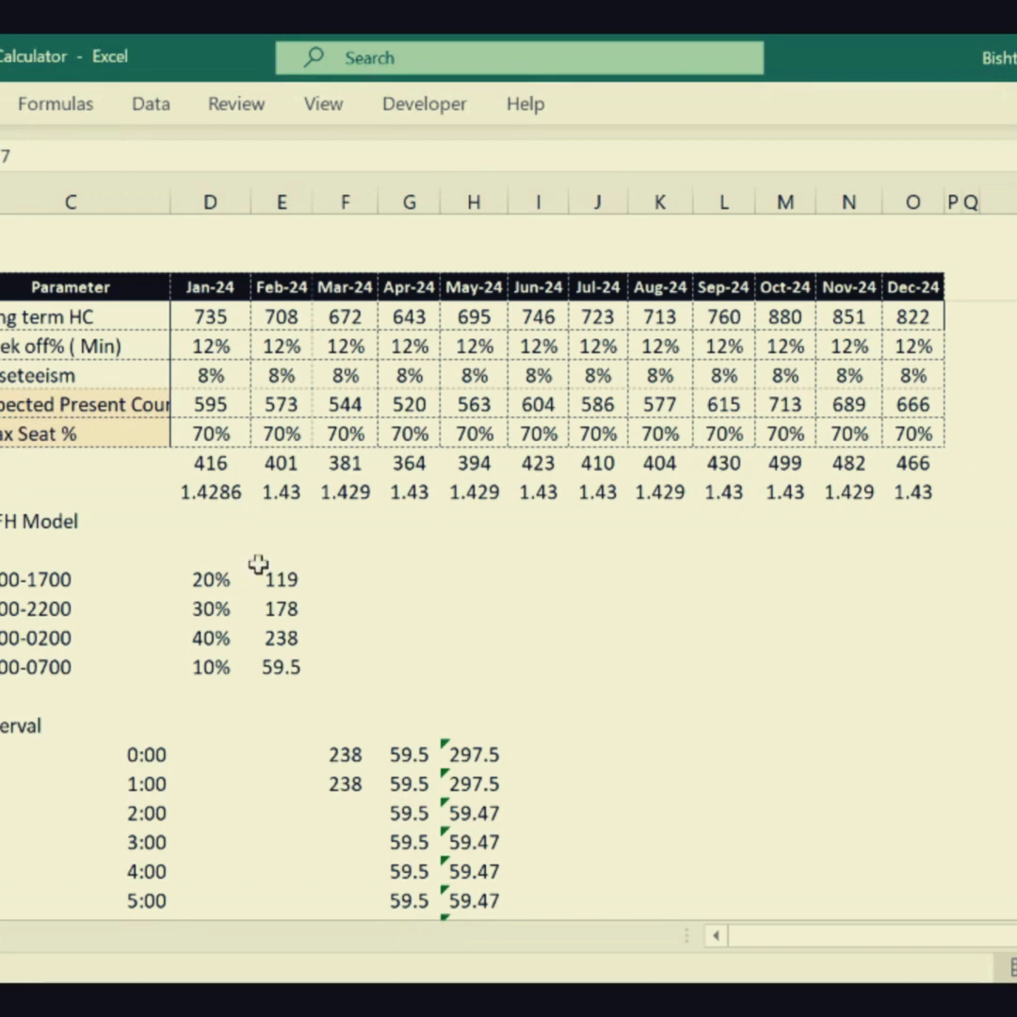
- Label the row of monthly seat counts under Max Seat % as "Seat required"
click(359, 542)
drag(167, 484, 181, 489)
click(57, 462)
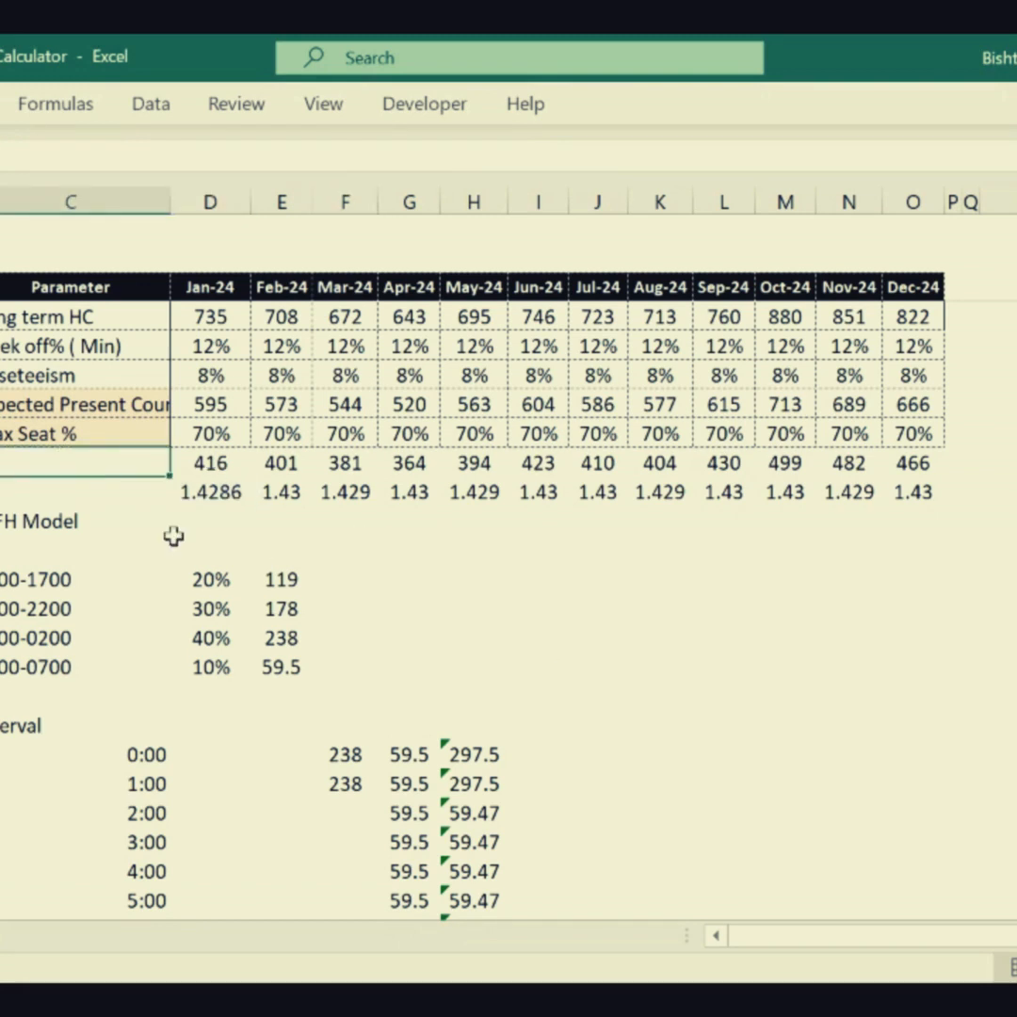
text(Seat requ)
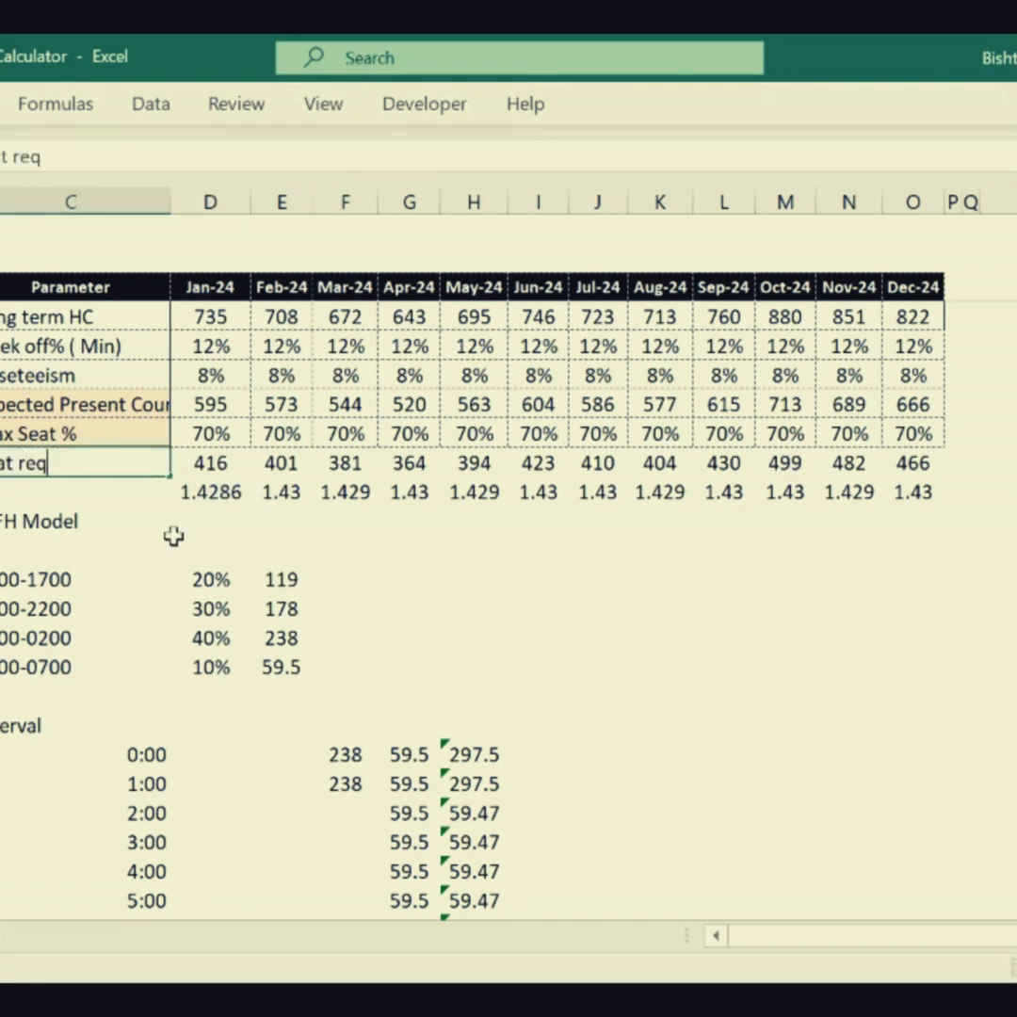
text(ired)
key(Return)
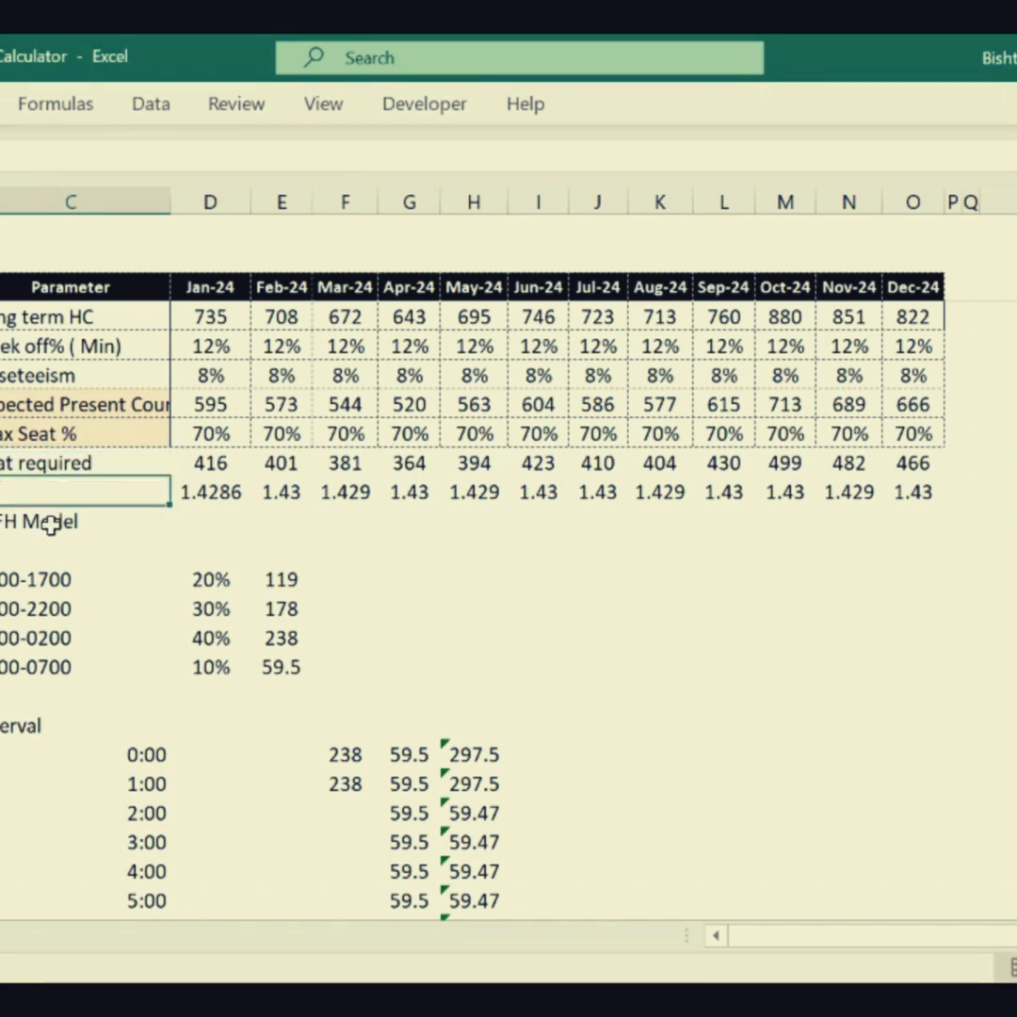
- Calculate January's WFH Model seats with =D70*T15
click(148, 530)
key(Right)
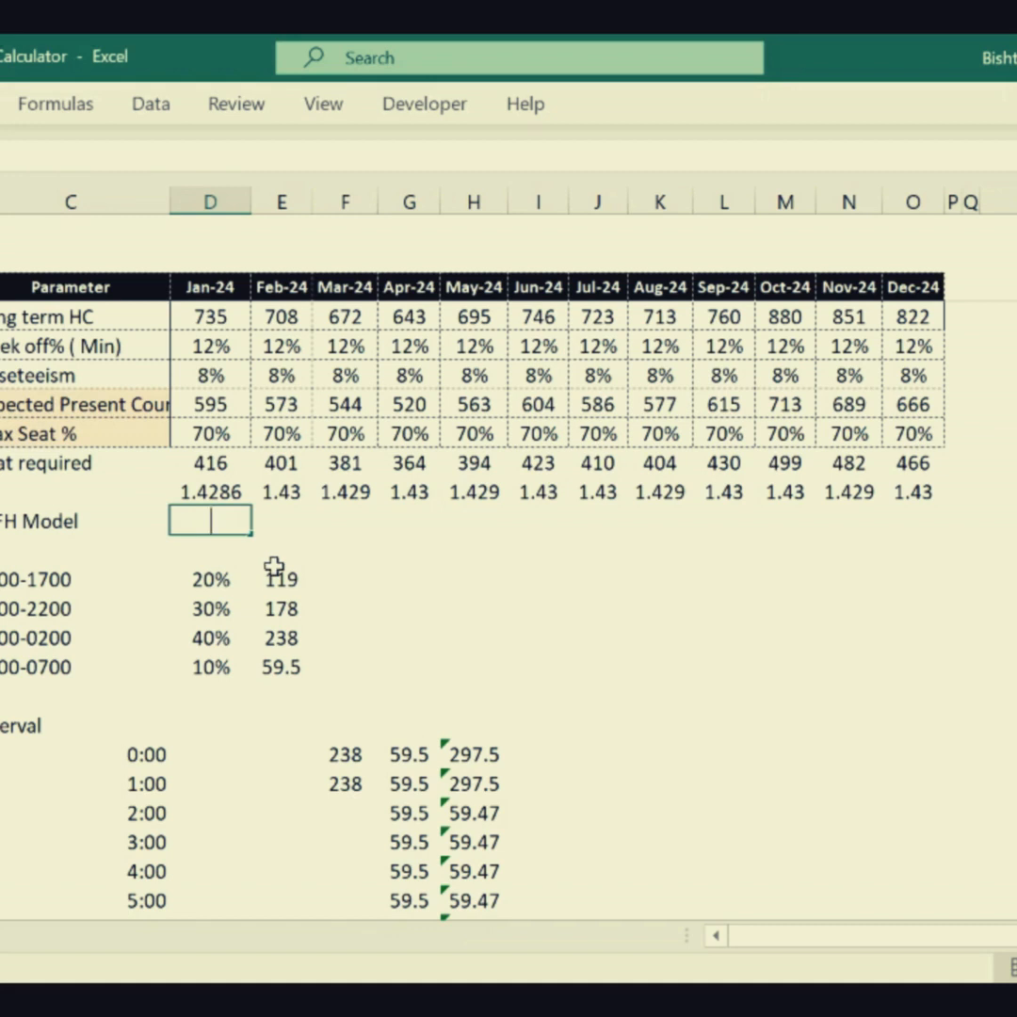
text(=)
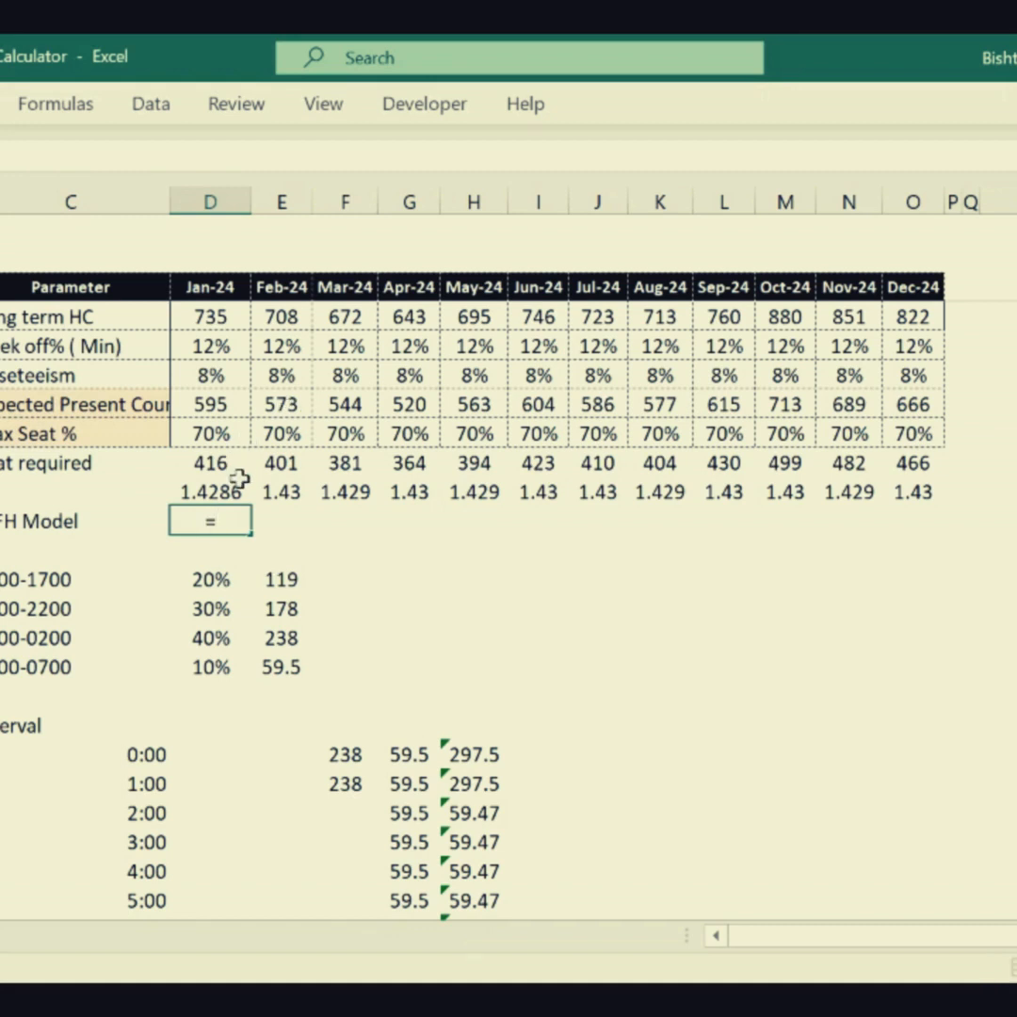
click(202, 469)
text(*)
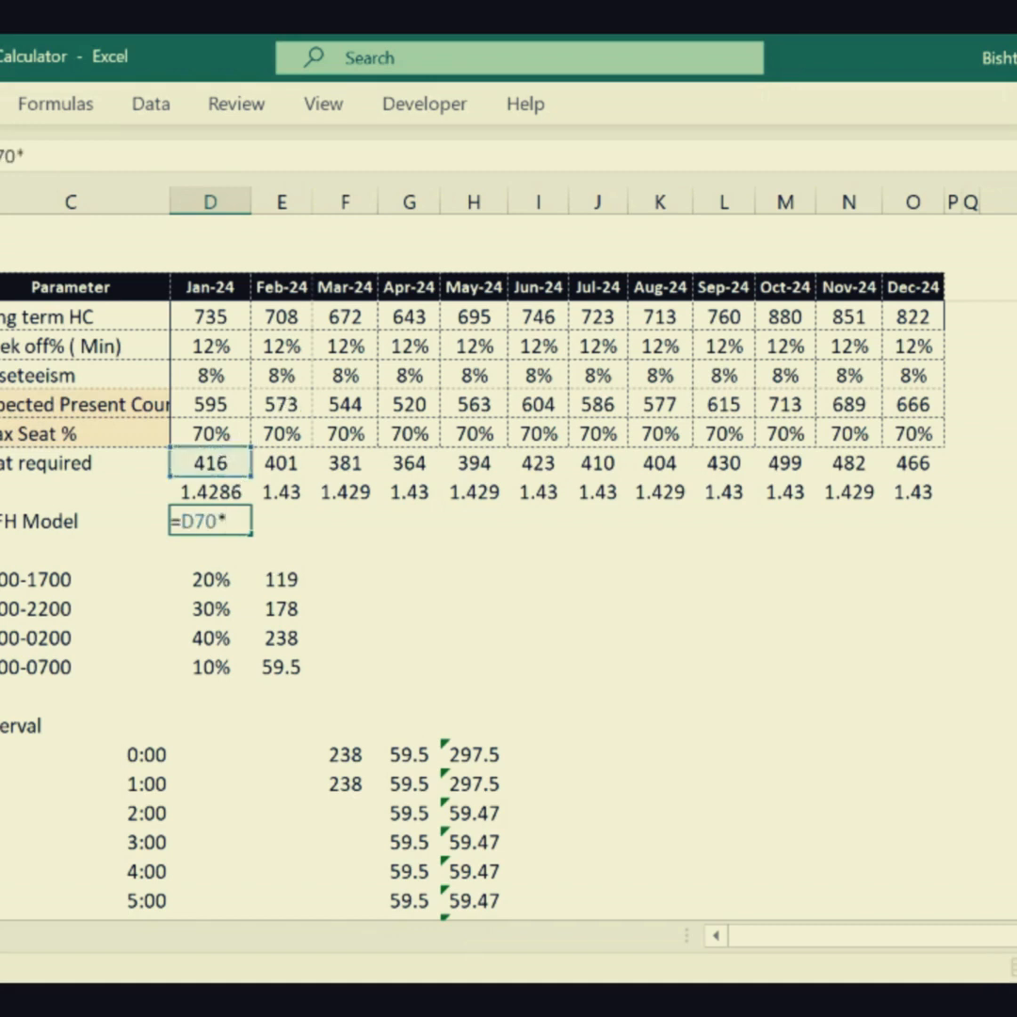
text(T15)
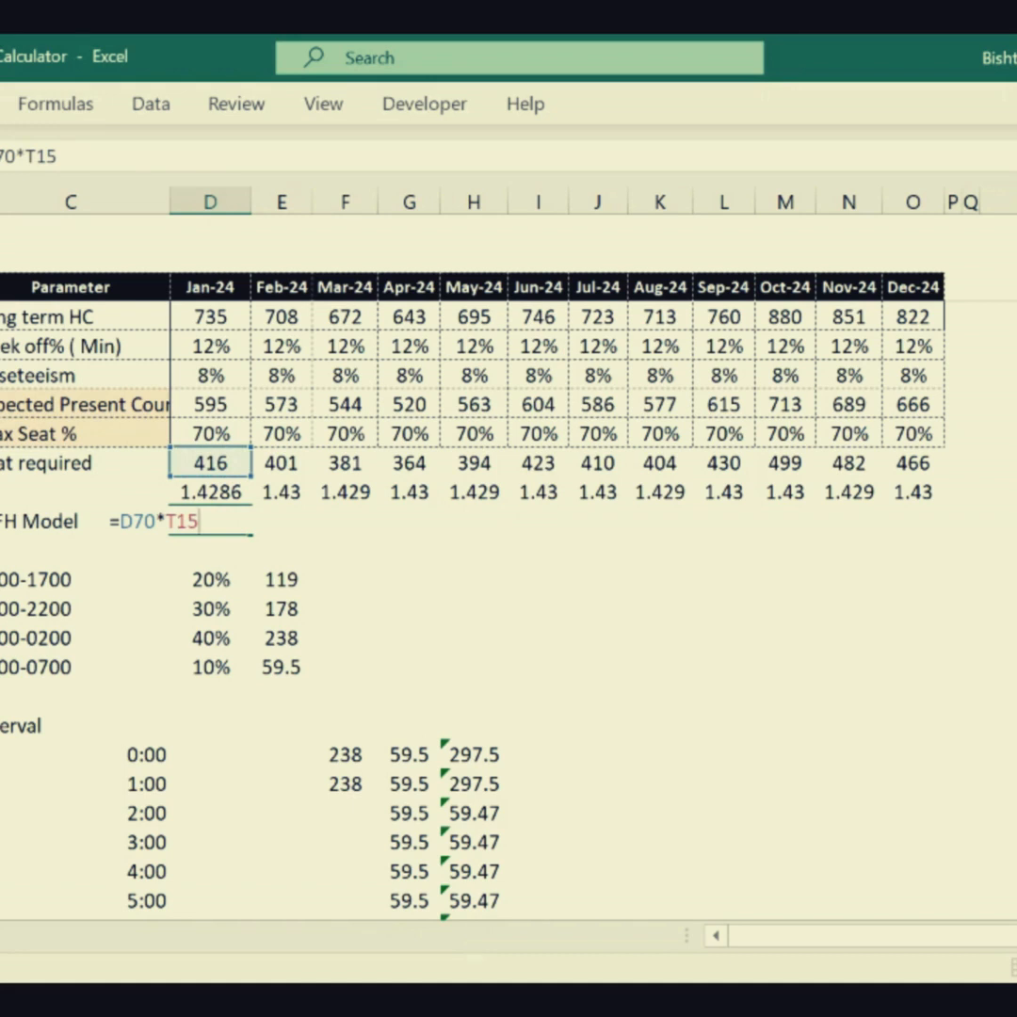
key(Return)
click(218, 526)
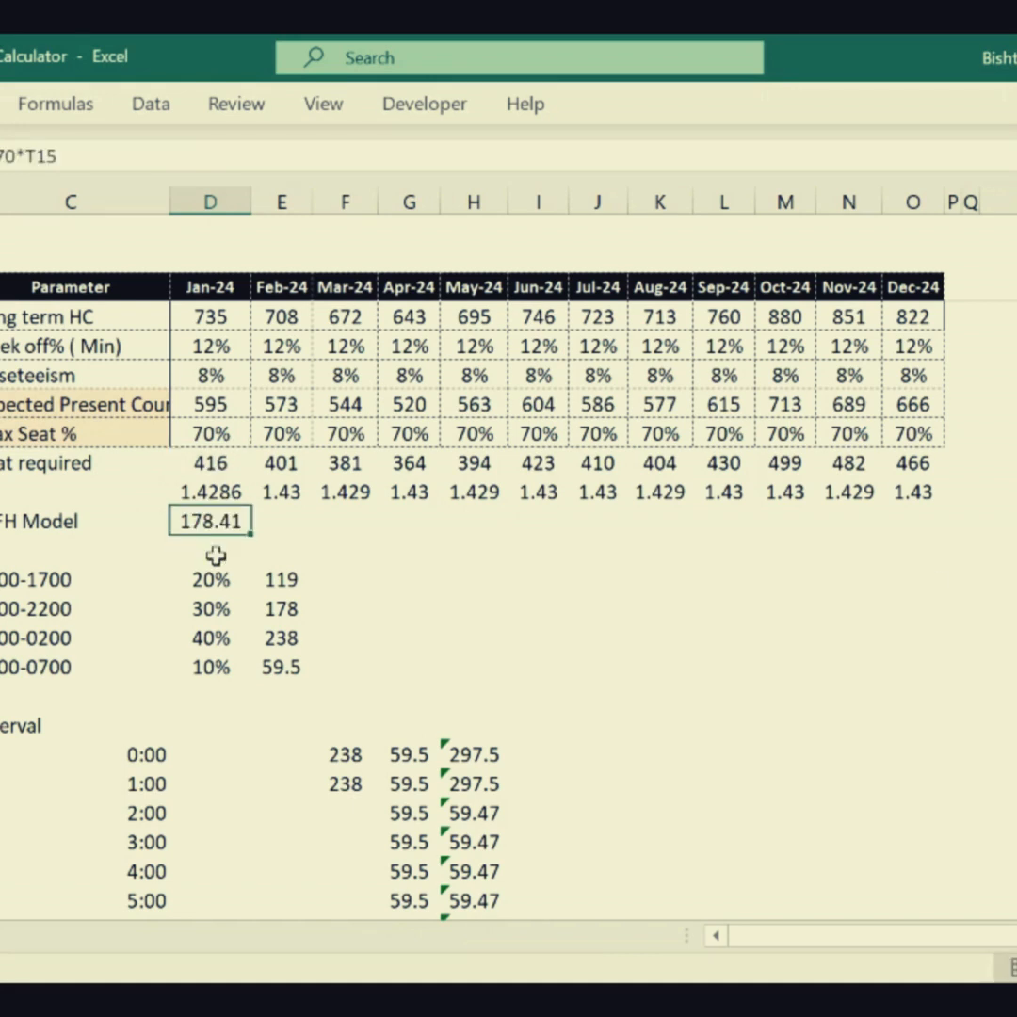
- Make the T15 reference in January's WFH Model formula absolute, giving =D70*$T$15
click(203, 458)
click(211, 527)
drag(252, 541, 251, 537)
click(26, 158)
text($)
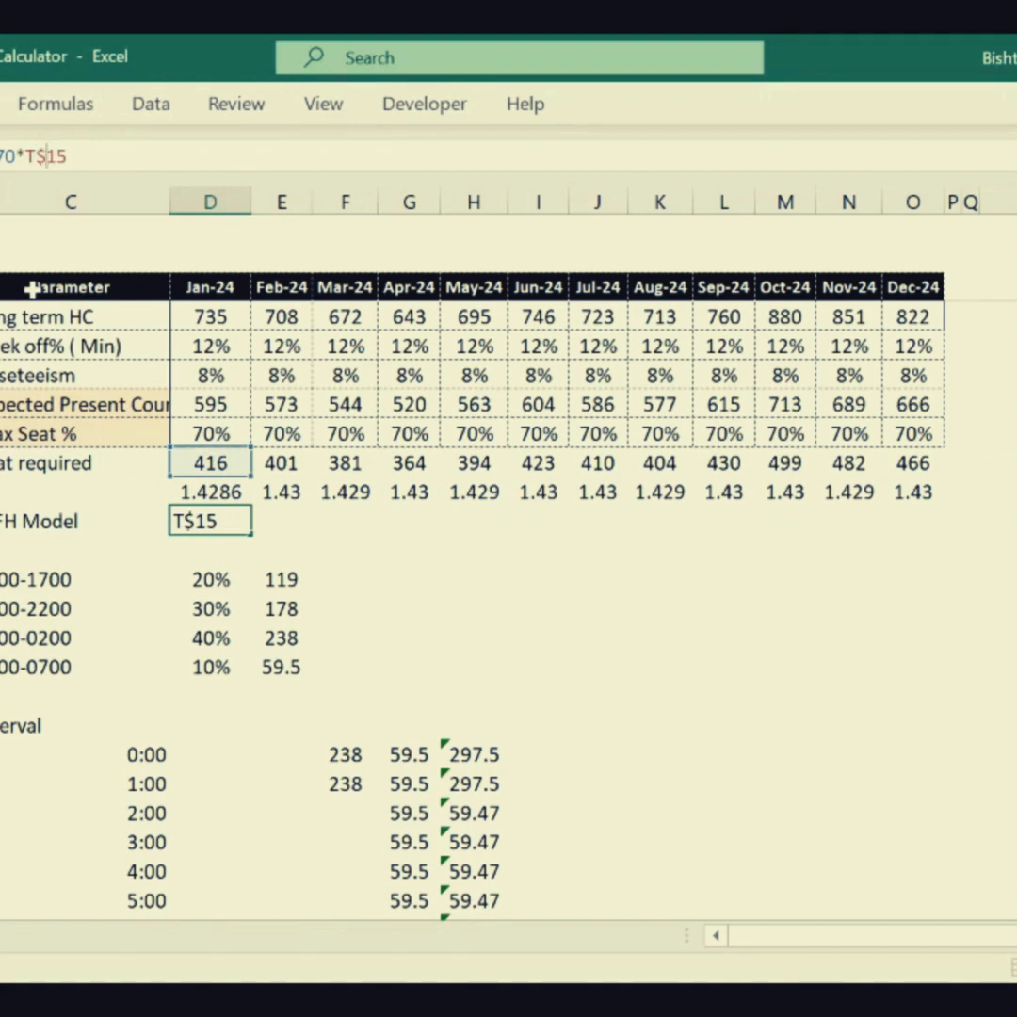
click(26, 158)
text($)
key(Return)
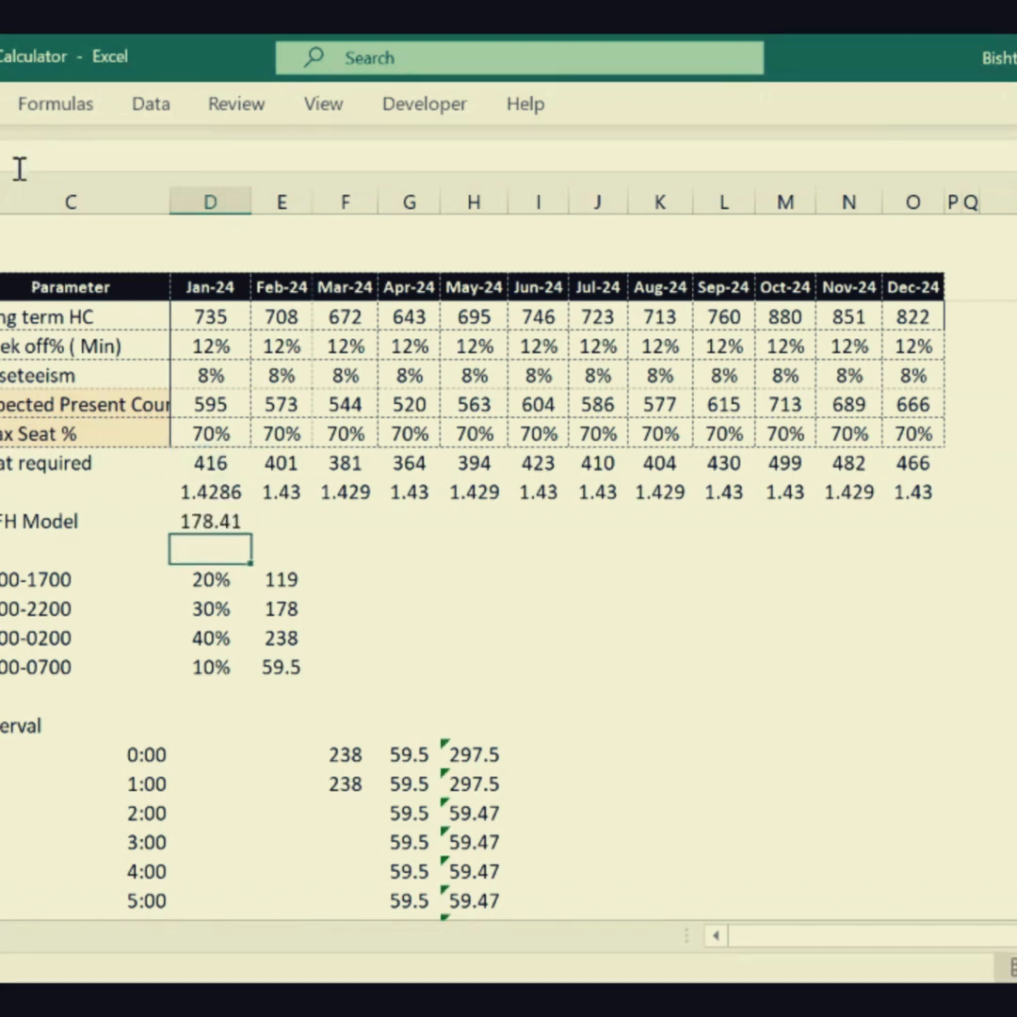
- Fill the WFH Model formula across through Dec-24 and display the values as whole numbers
click(247, 531)
drag(249, 534, 915, 525)
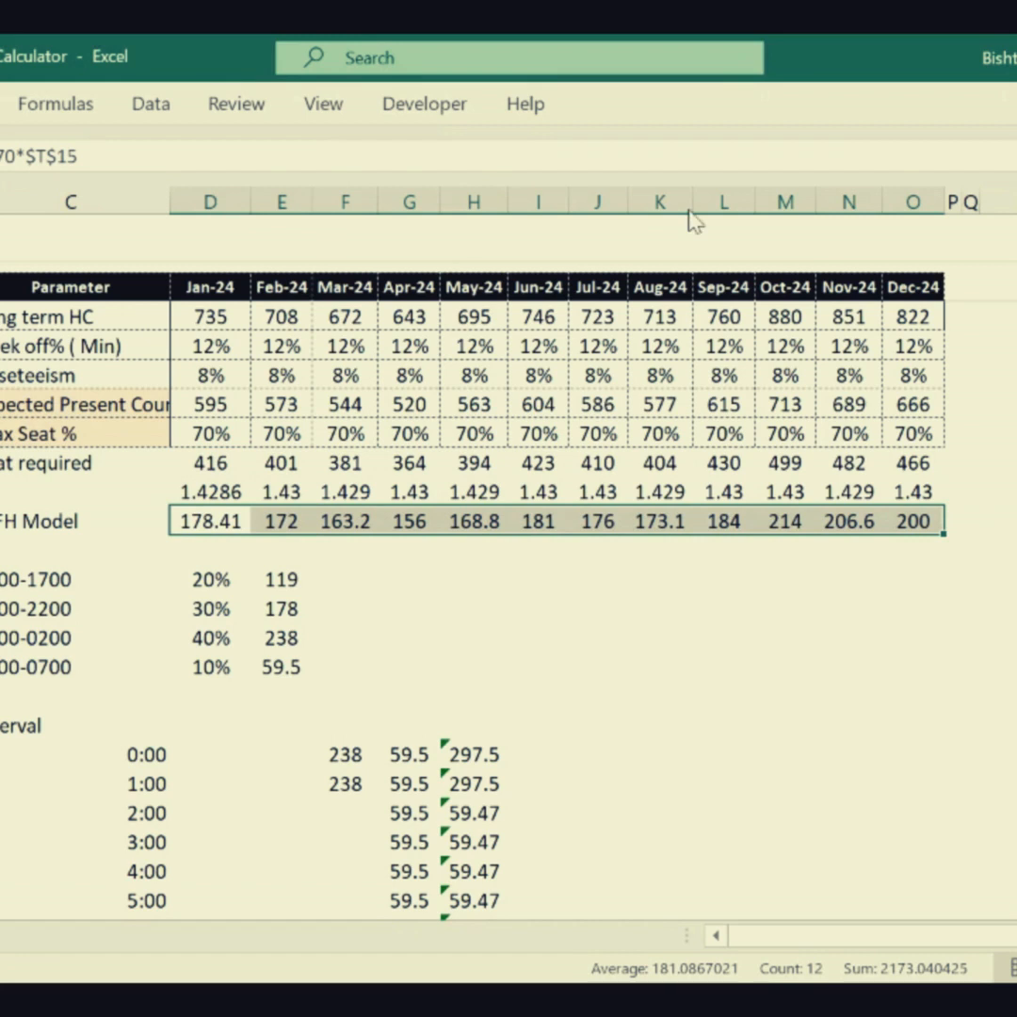
double_click(474, 202)
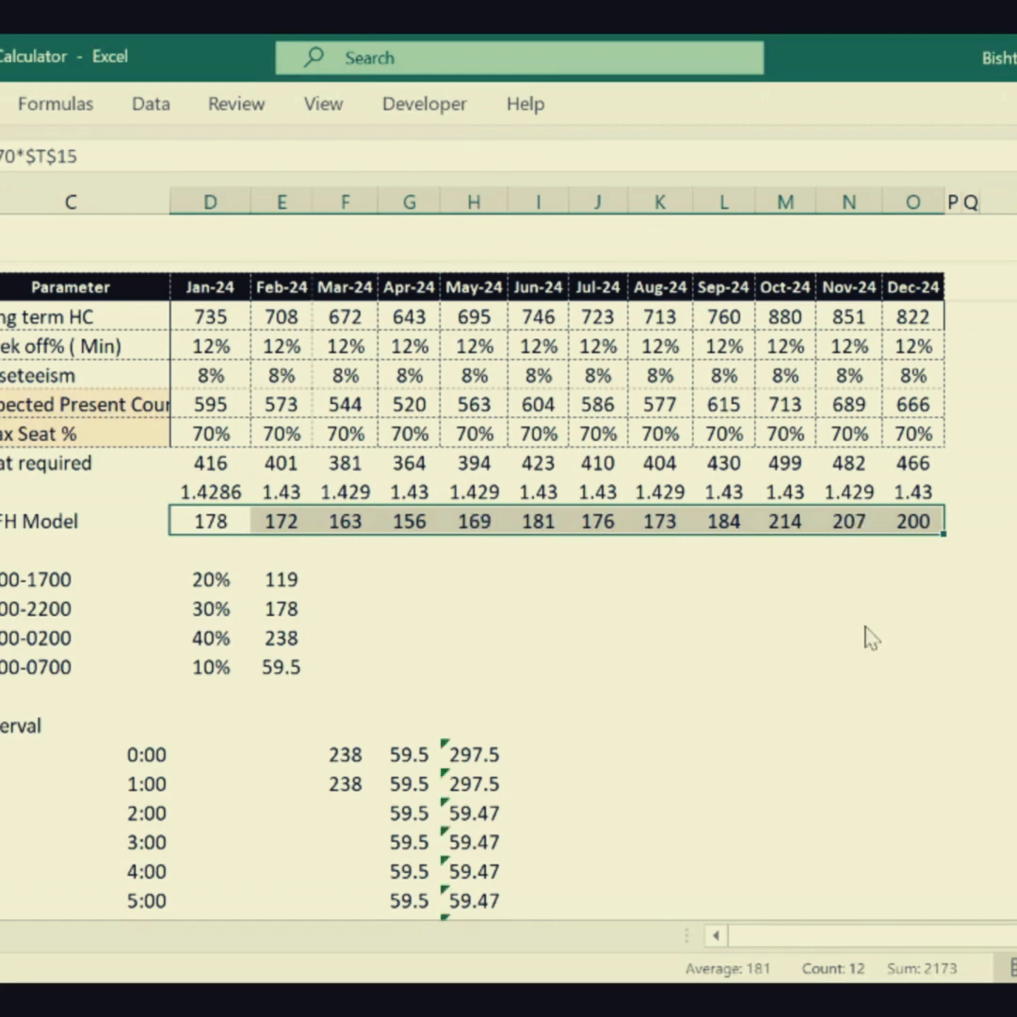
- Calculate the peak WFH Model seats in P72 with =MAX(D72:O72) and widen column P to fit the number
click(981, 523)
click(953, 523)
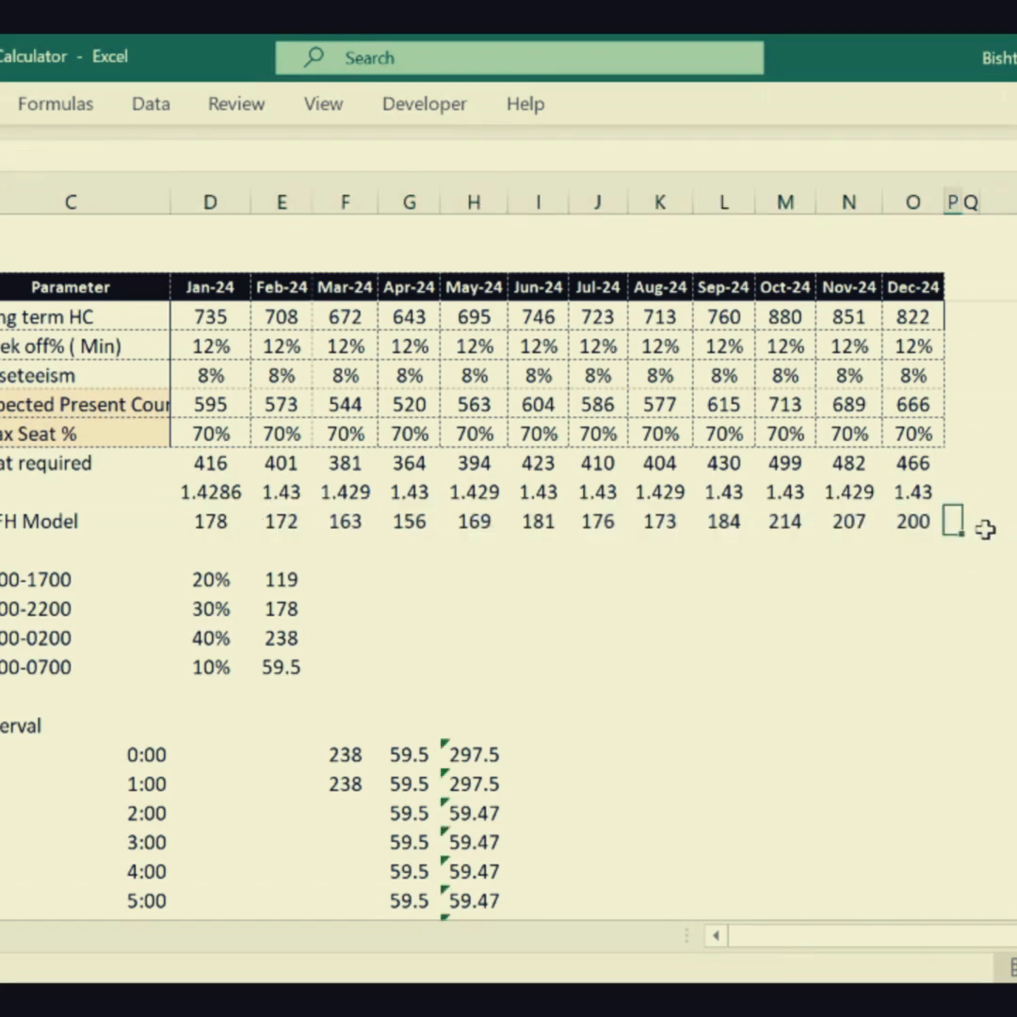
text(=max)
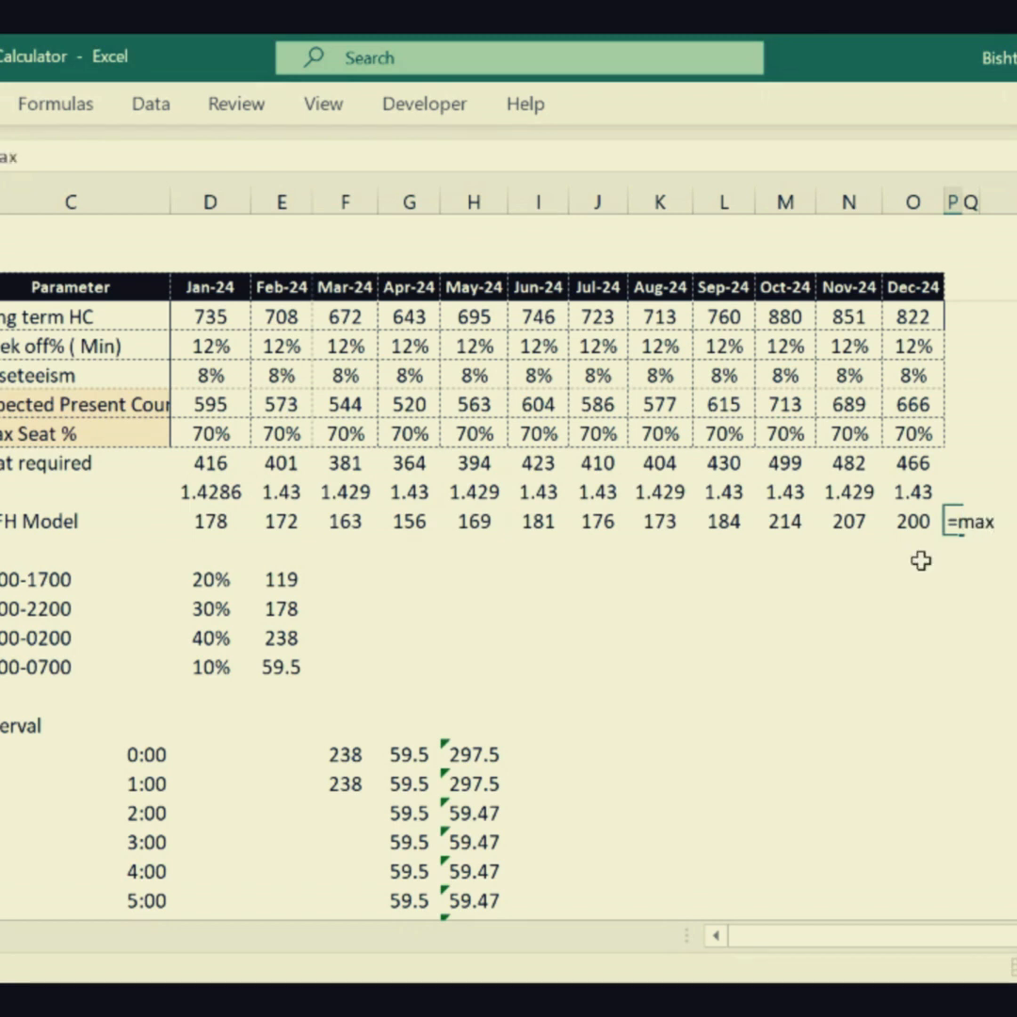
text(()
key(Left)
key(Left)
key(Right)
key(shift+Left)
key(shift+Left)
key(shift+Left)
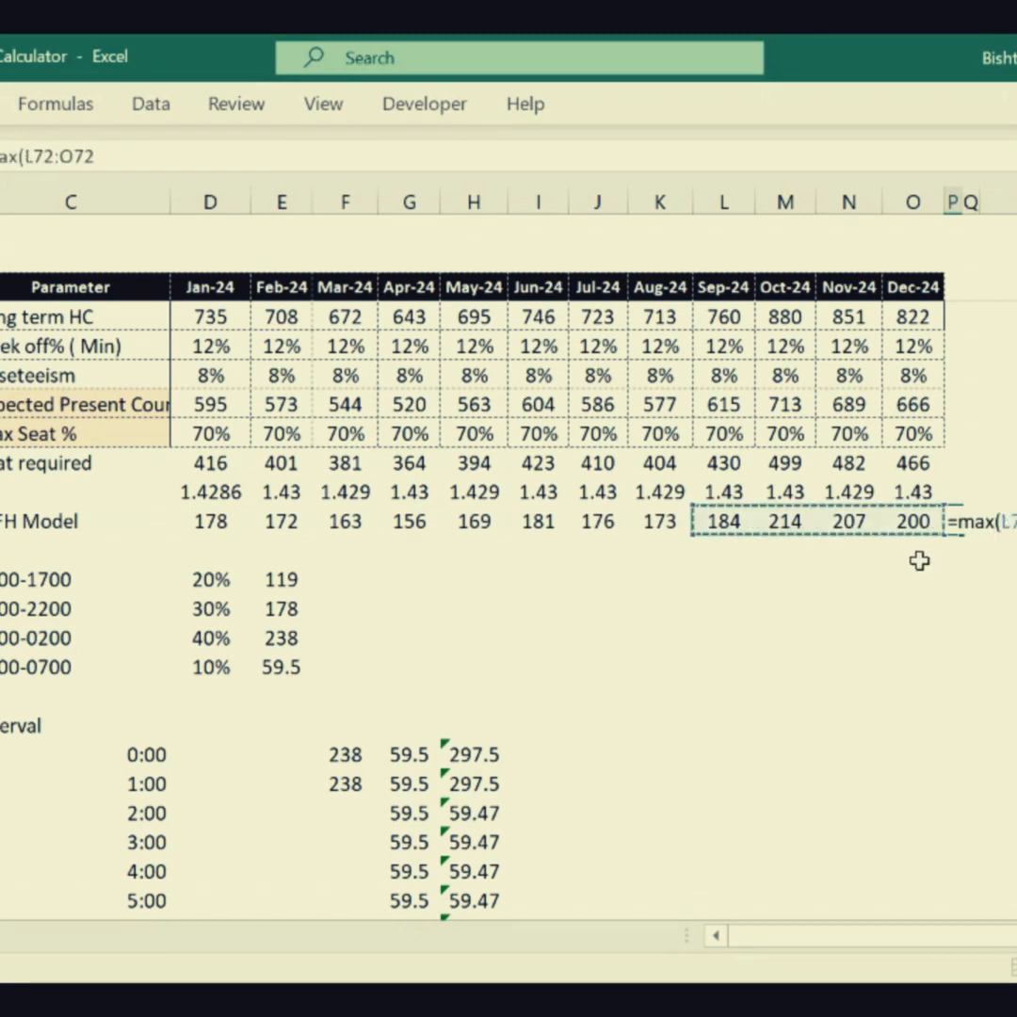
key(shift+Left)
key(shift+Left)
key(shift+Left)
key(shift+Left)
key(shift+Left)
key(shift+Left)
key(shift+Left)
key(shift+Left)
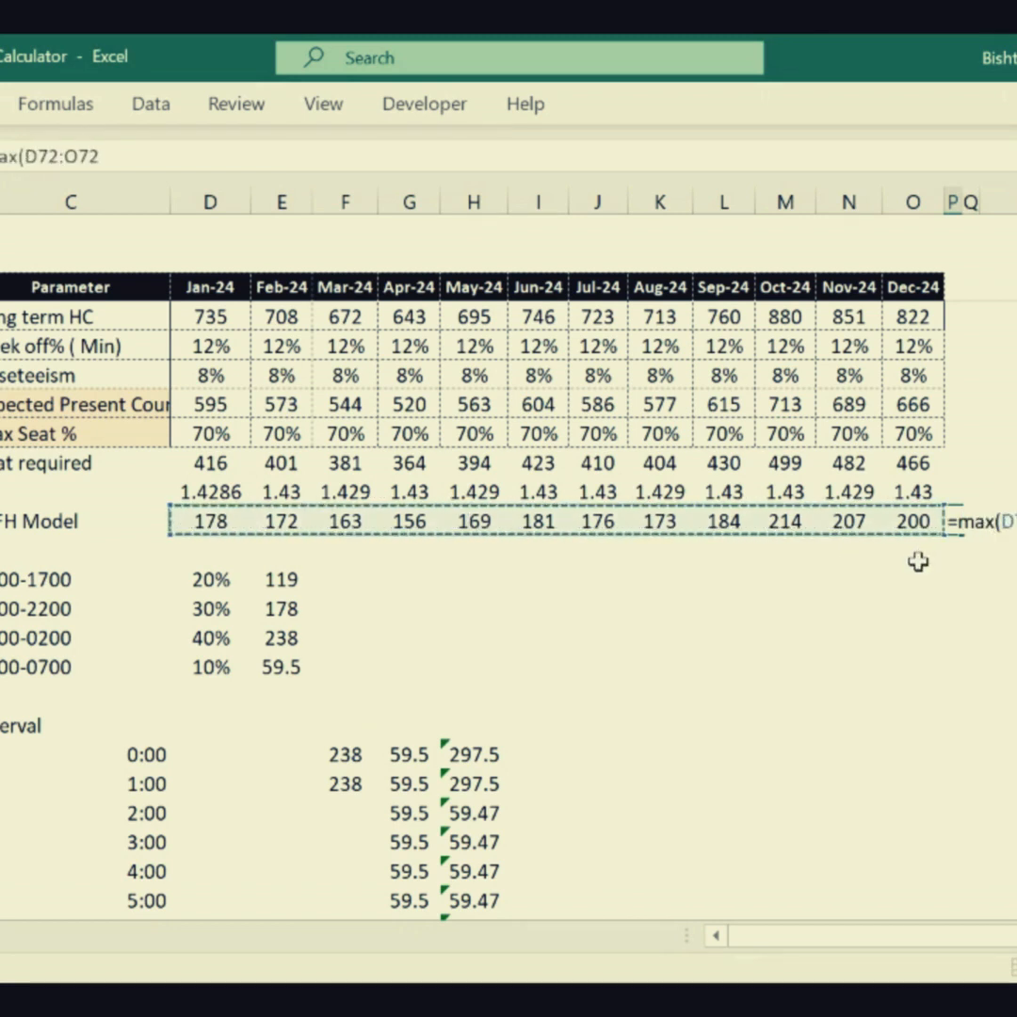
key(Return)
key(Up)
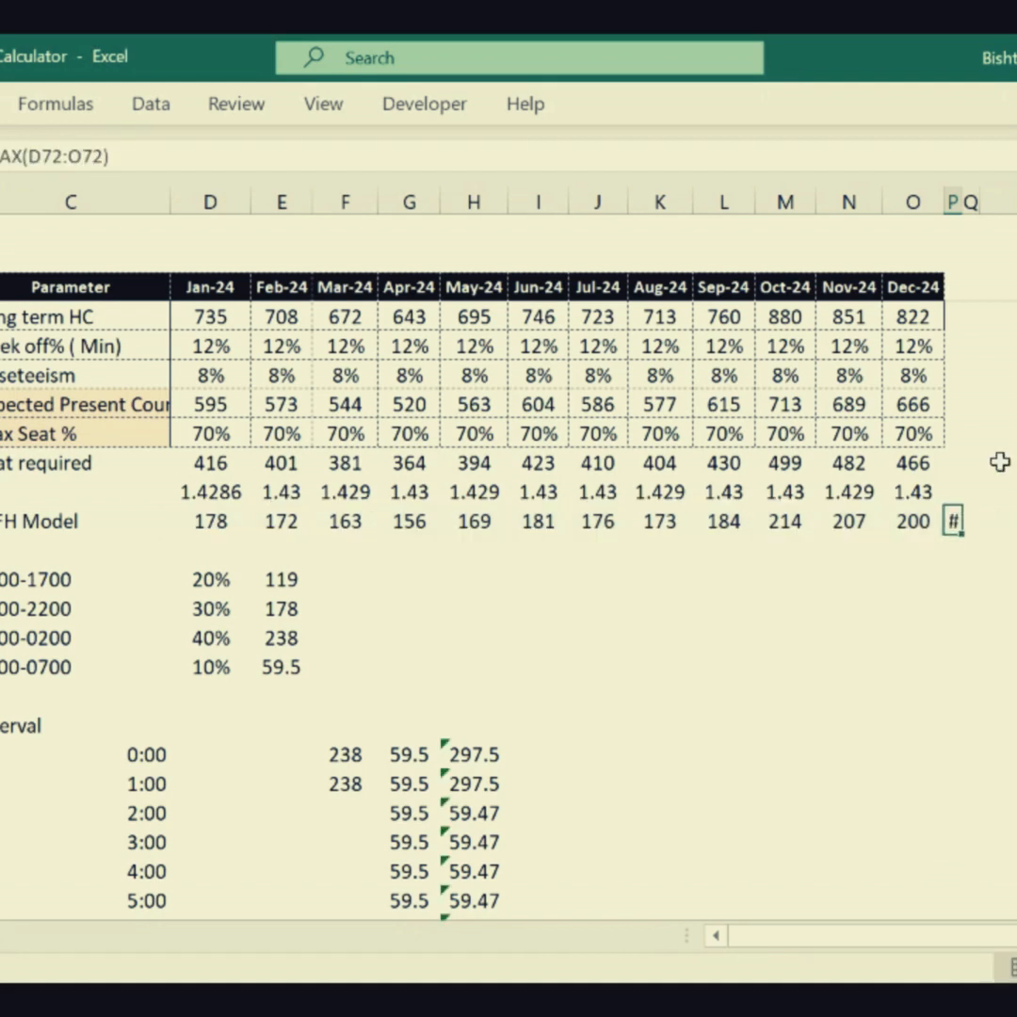
drag(962, 204, 1014, 204)
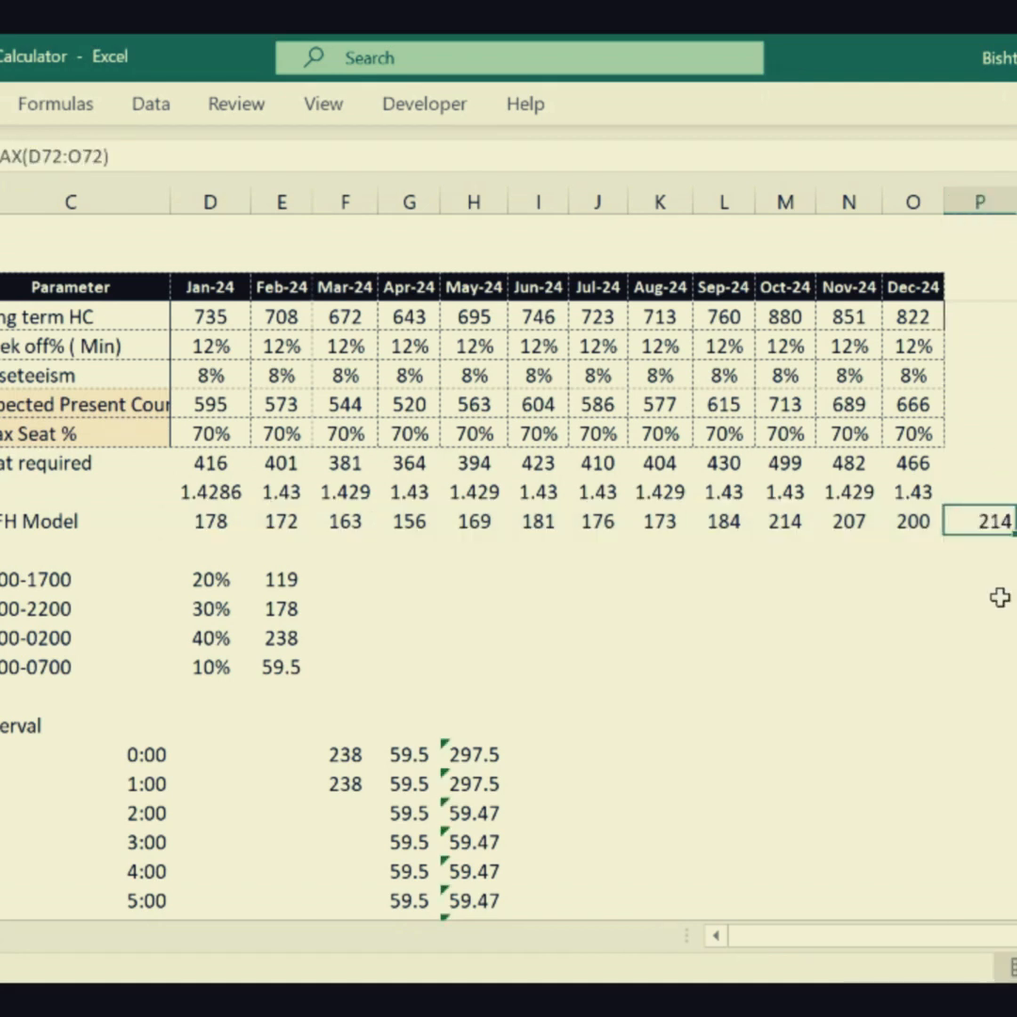
- Enter October's expected present count, 713, in P16 beside the Expected Present Count row
key(Down)
key(Down)
key(Down)
click(981, 529)
drag(785, 521, 789, 405)
click(989, 409)
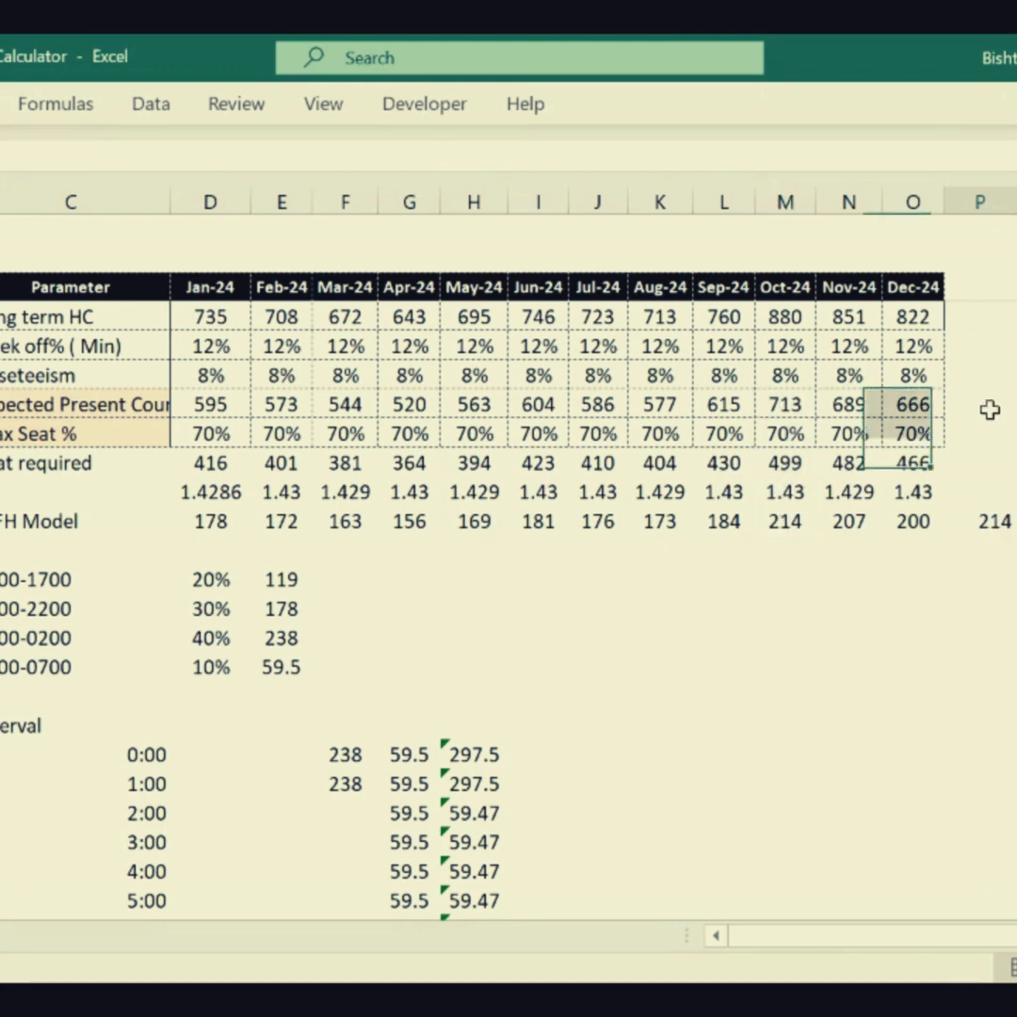
text(713)
key(Return)
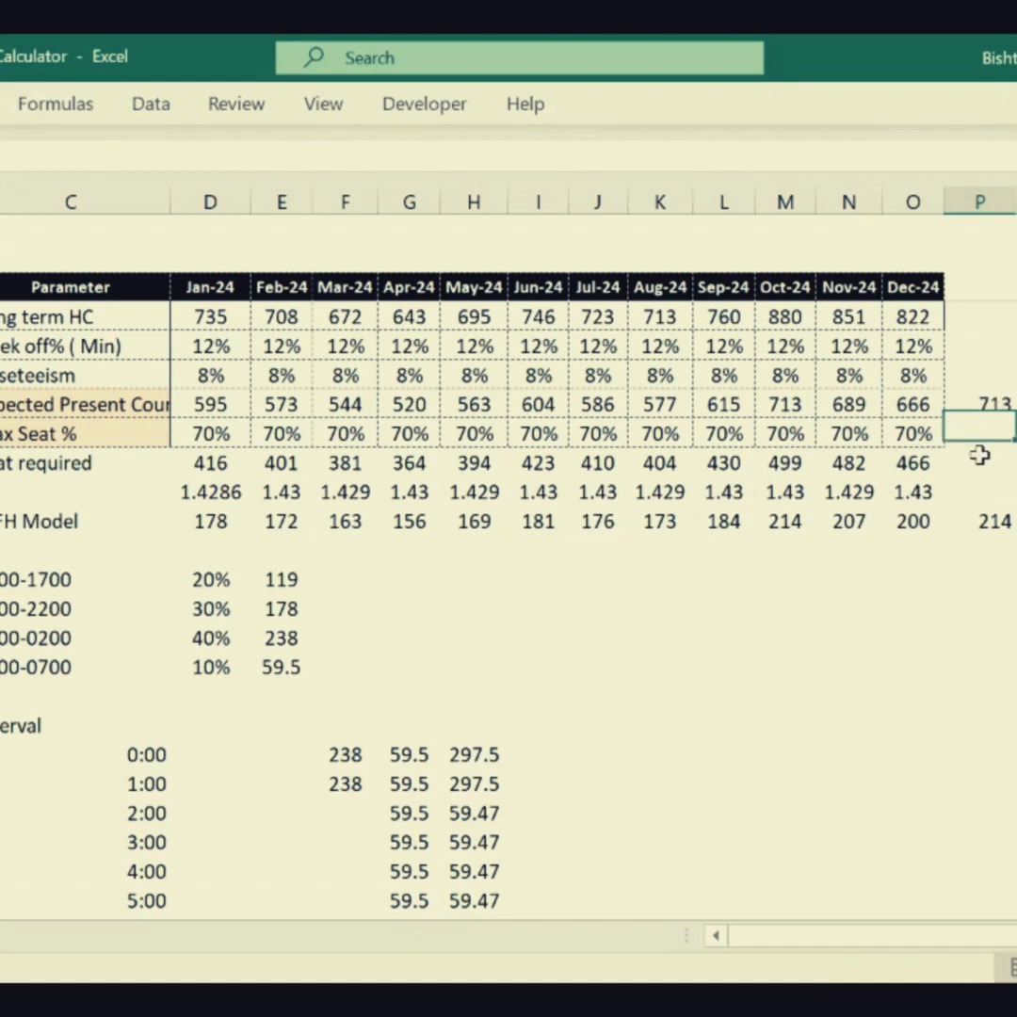
- Try extending the Dec-24 ratio formula below Seat required into column P, and clear the extra cell
click(927, 434)
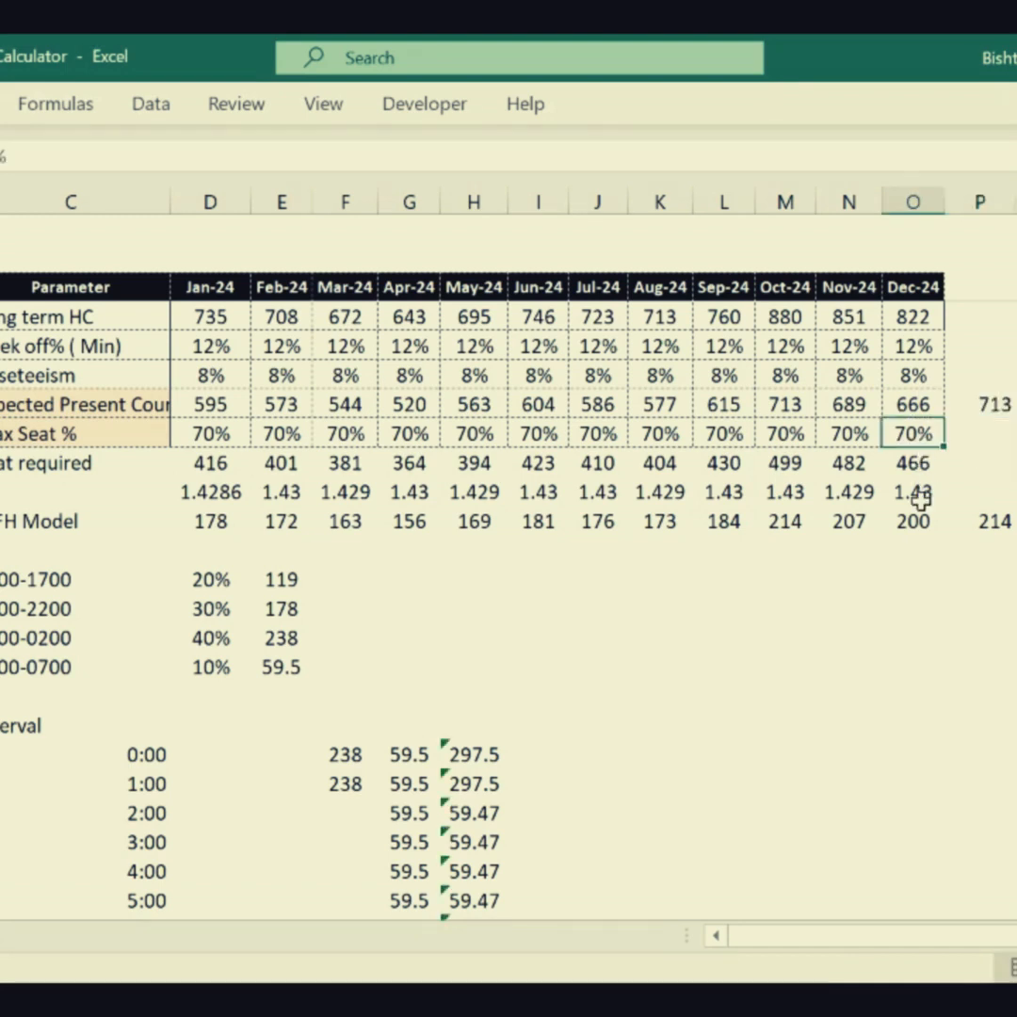
click(921, 493)
drag(991, 502, 987, 506)
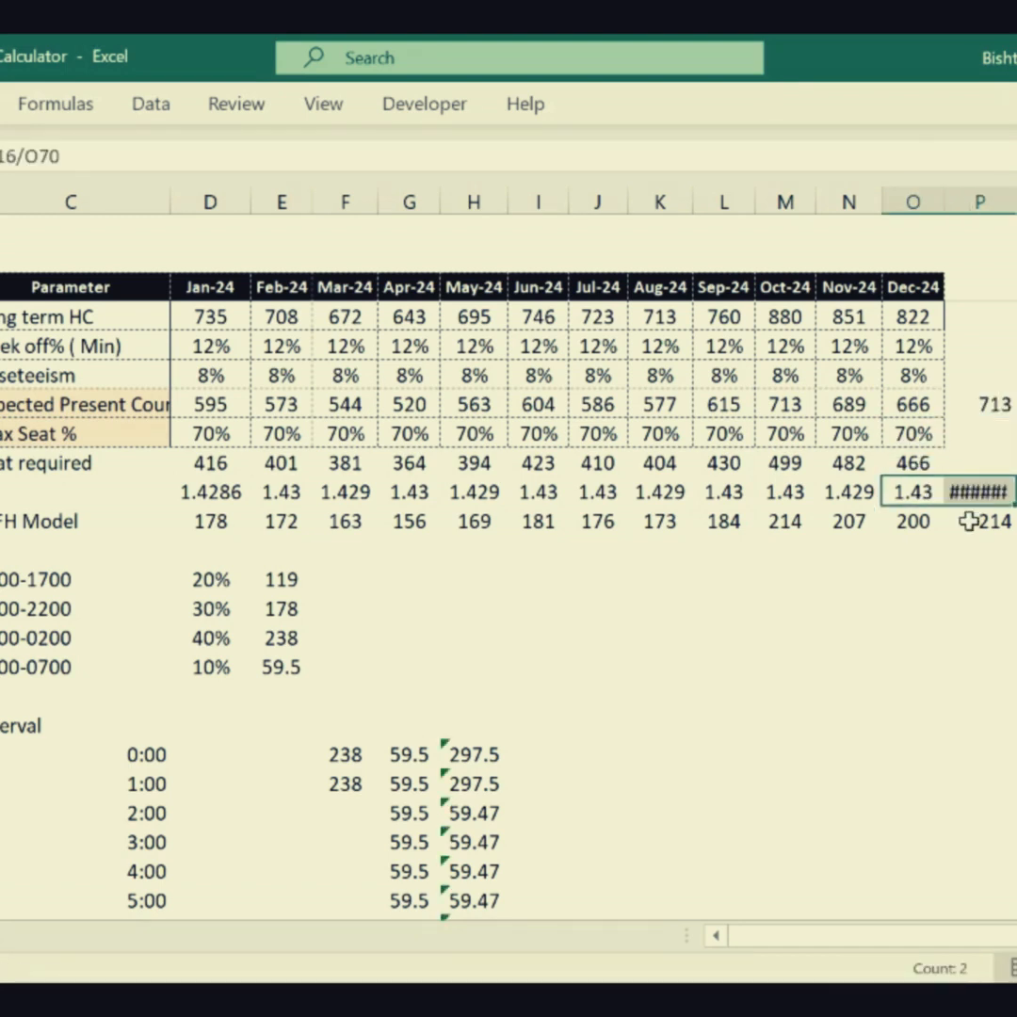
click(979, 491)
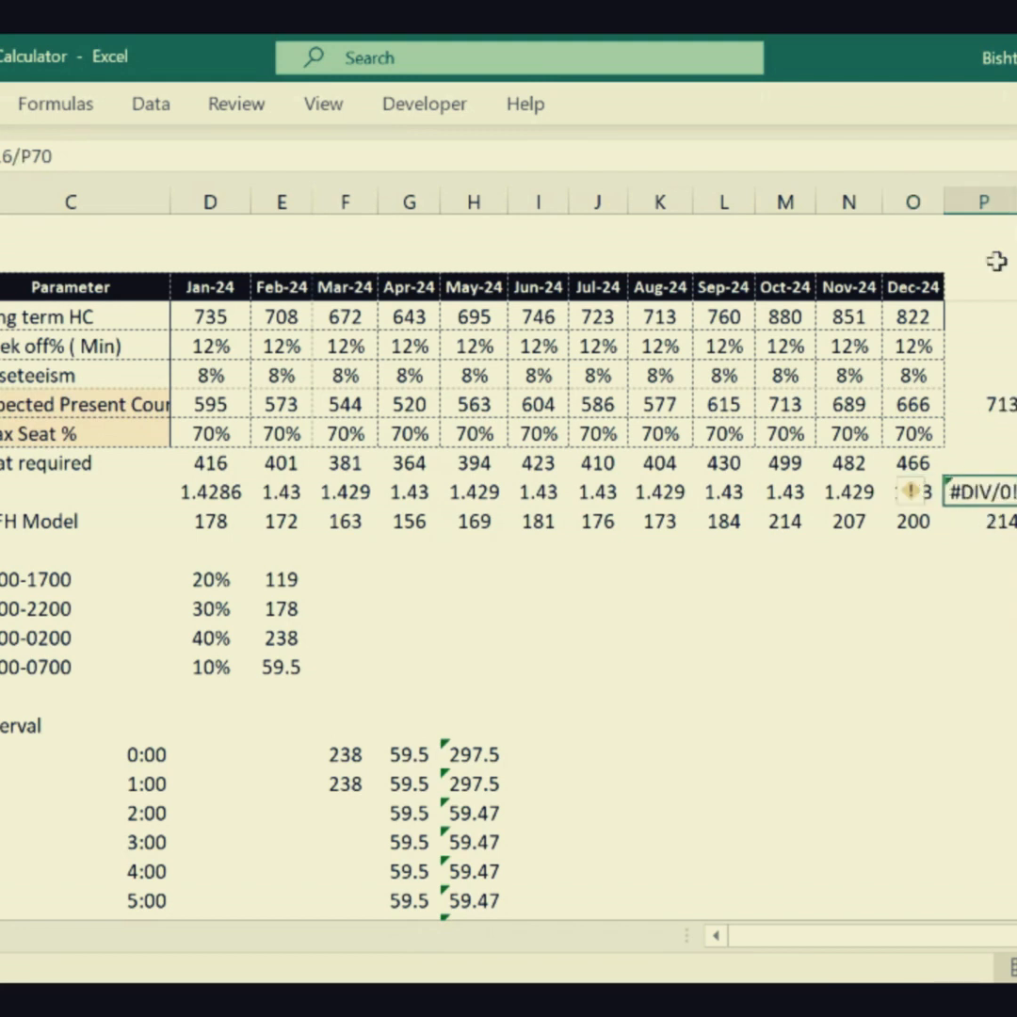
click(928, 461)
click(994, 491)
key(Delete)
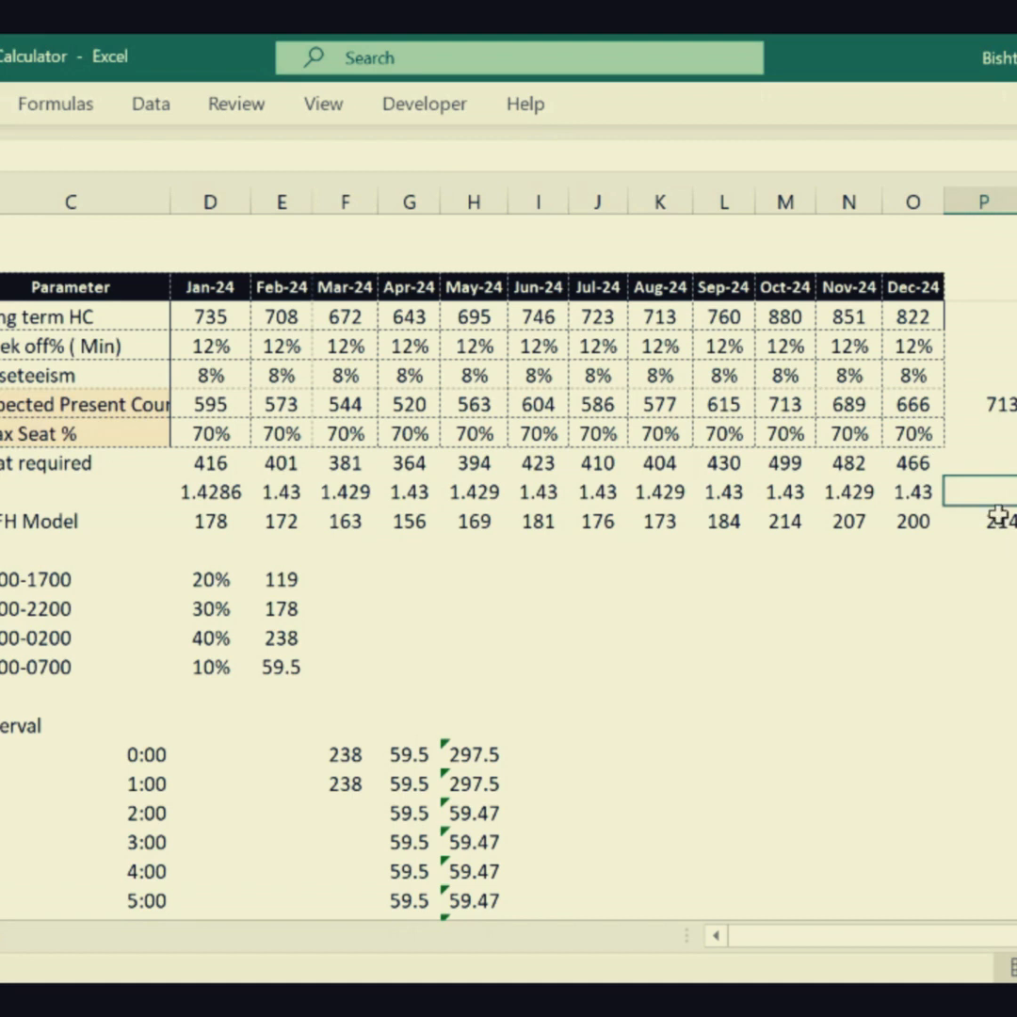
- Change January's ratio formula below Seat required to =D13/D70 and fill it across through Dec-24
click(1000, 518)
click(995, 549)
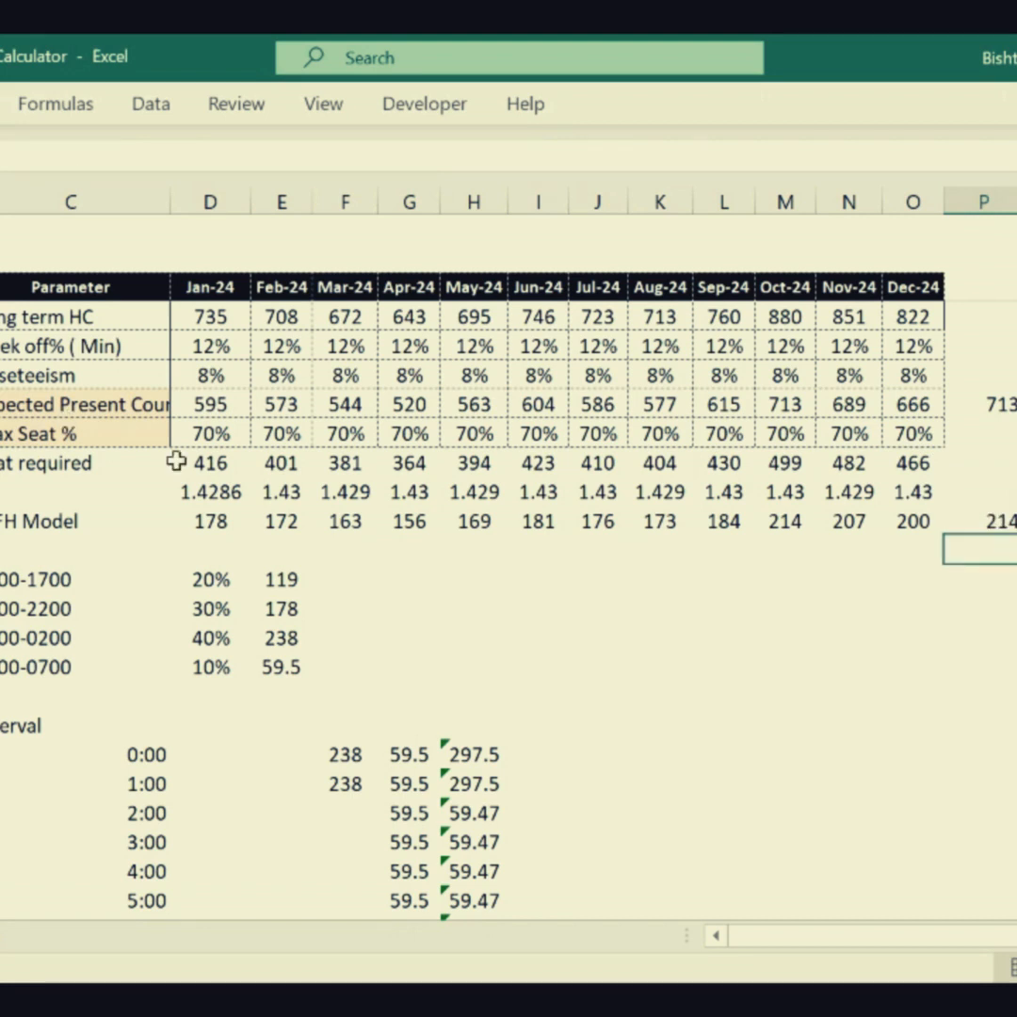
click(182, 489)
click(86, 156)
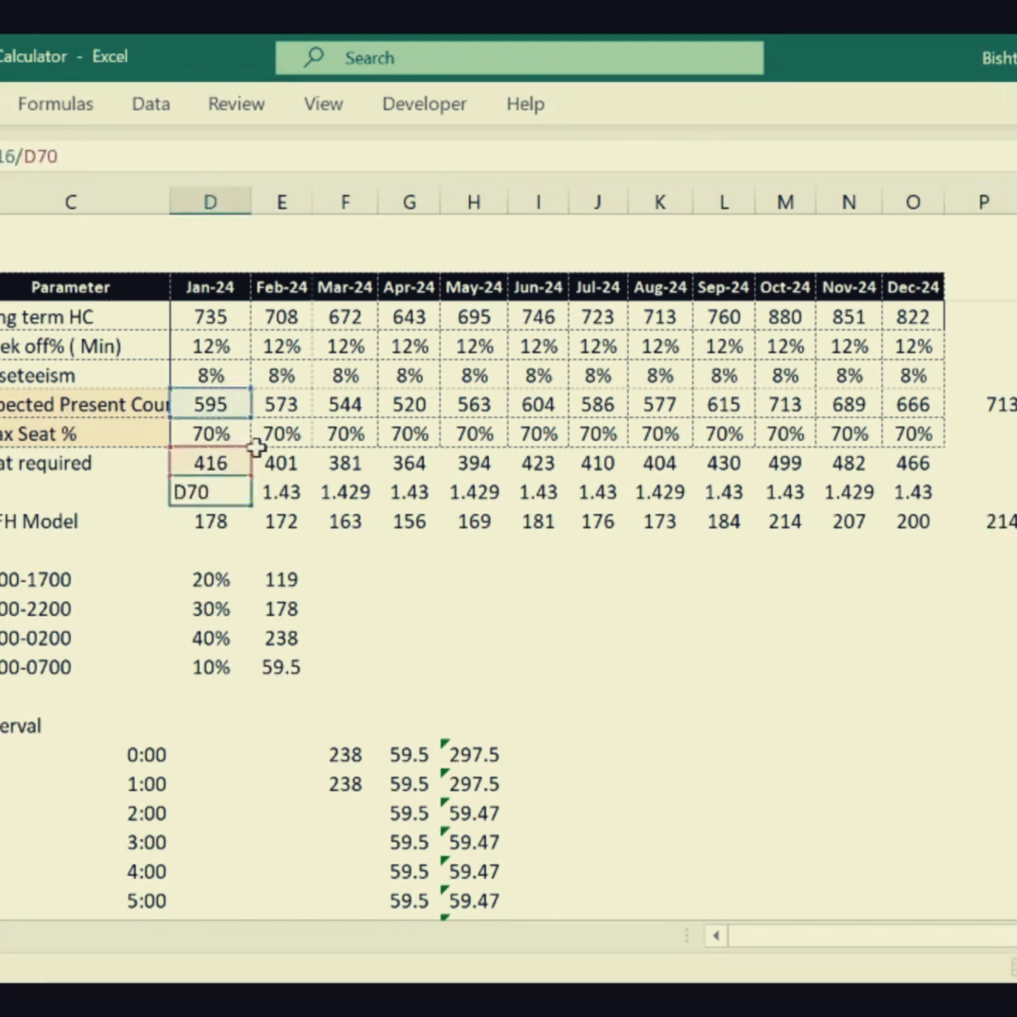
drag(233, 419, 243, 317)
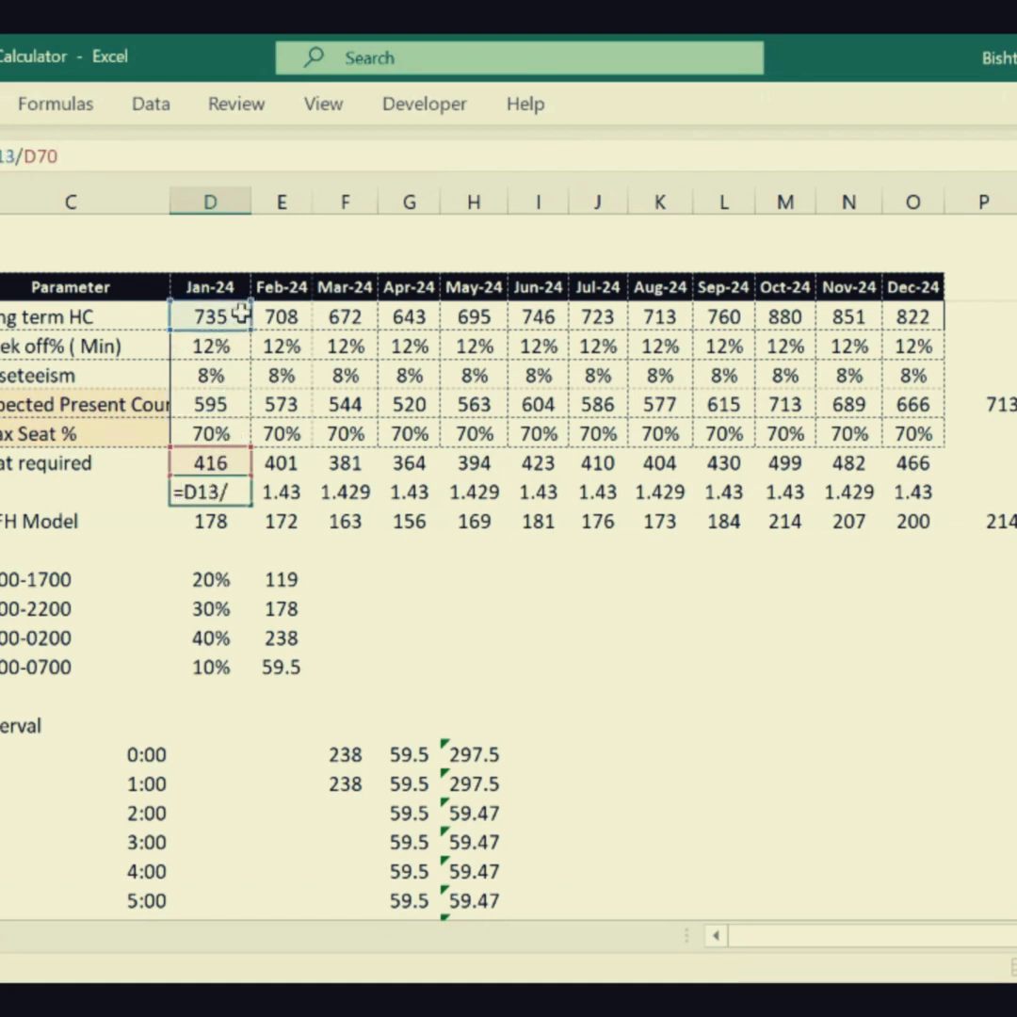
key(Return)
click(221, 494)
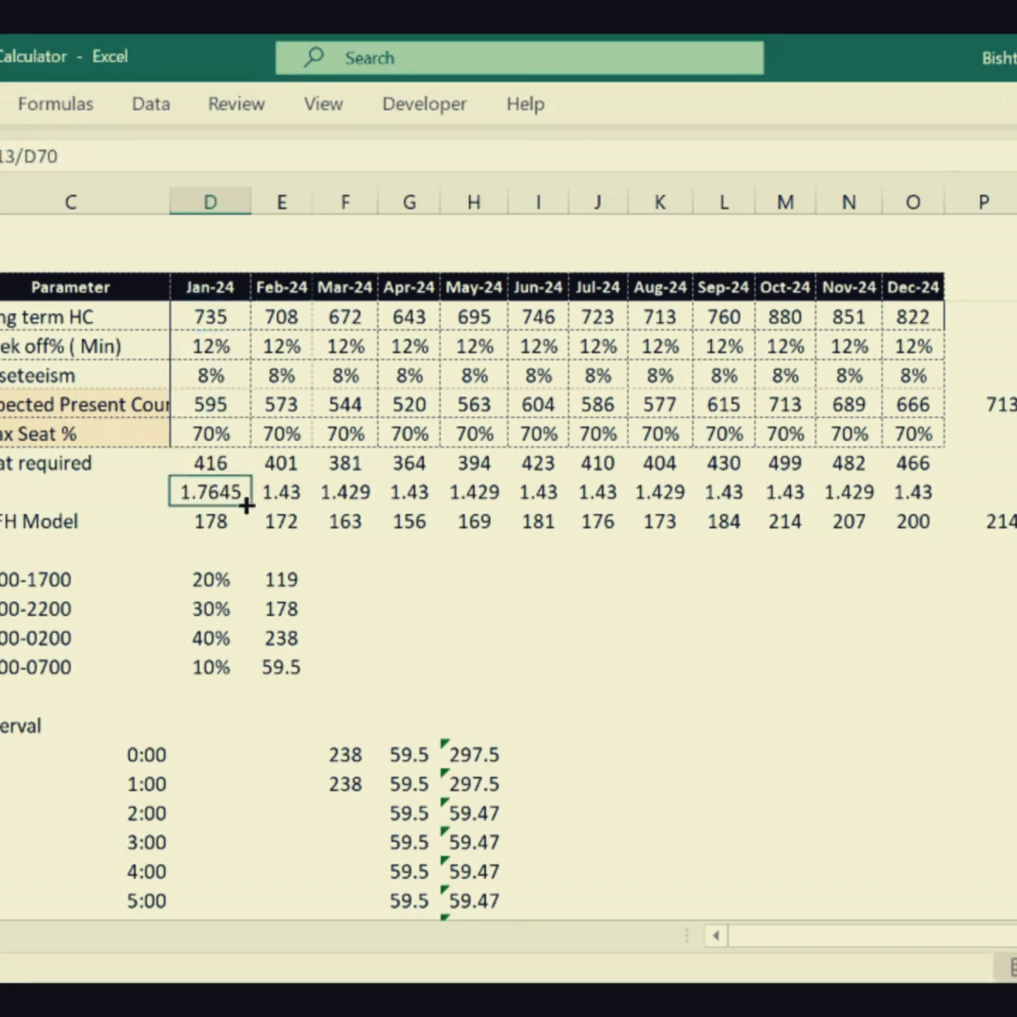
drag(247, 506, 933, 508)
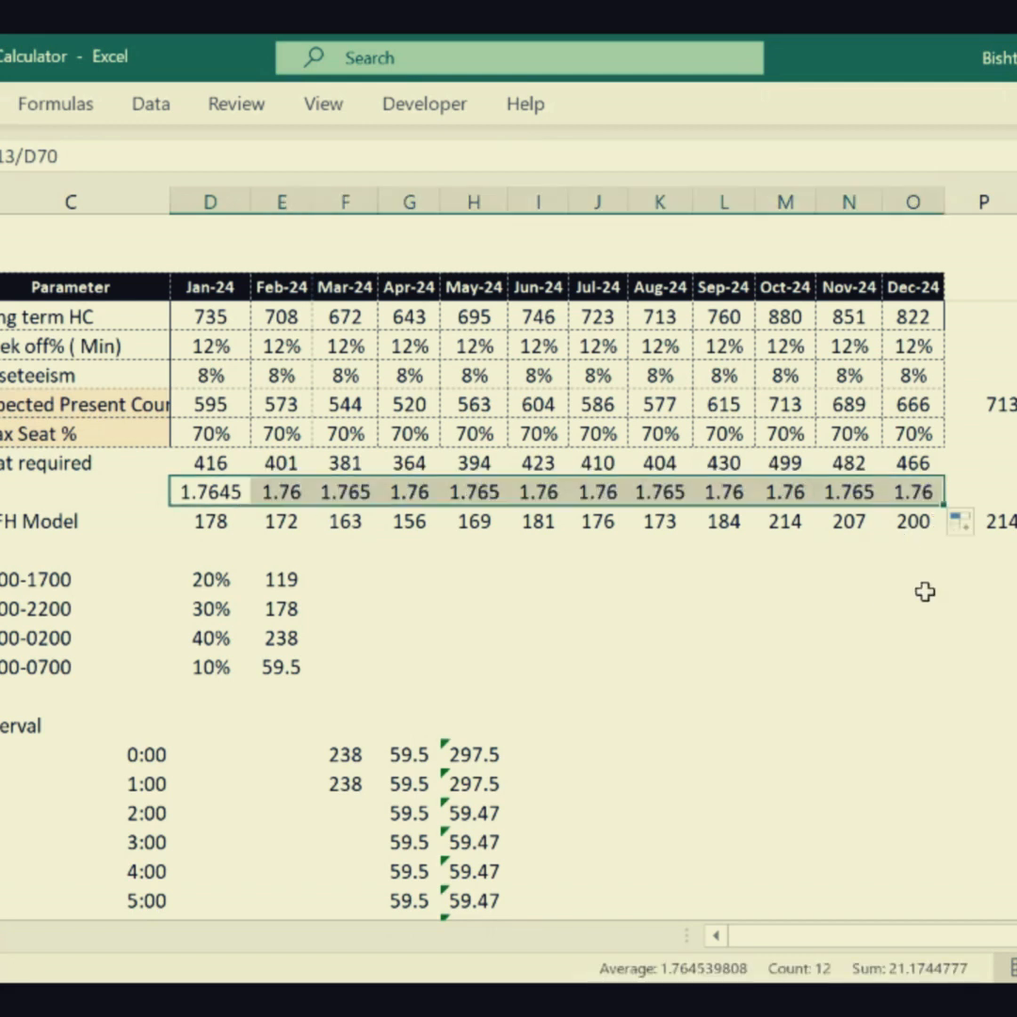
- Calculate the WFH seat-sharing ratio in P73 with =P16/P72 and highlight the cell in yellow
click(984, 491)
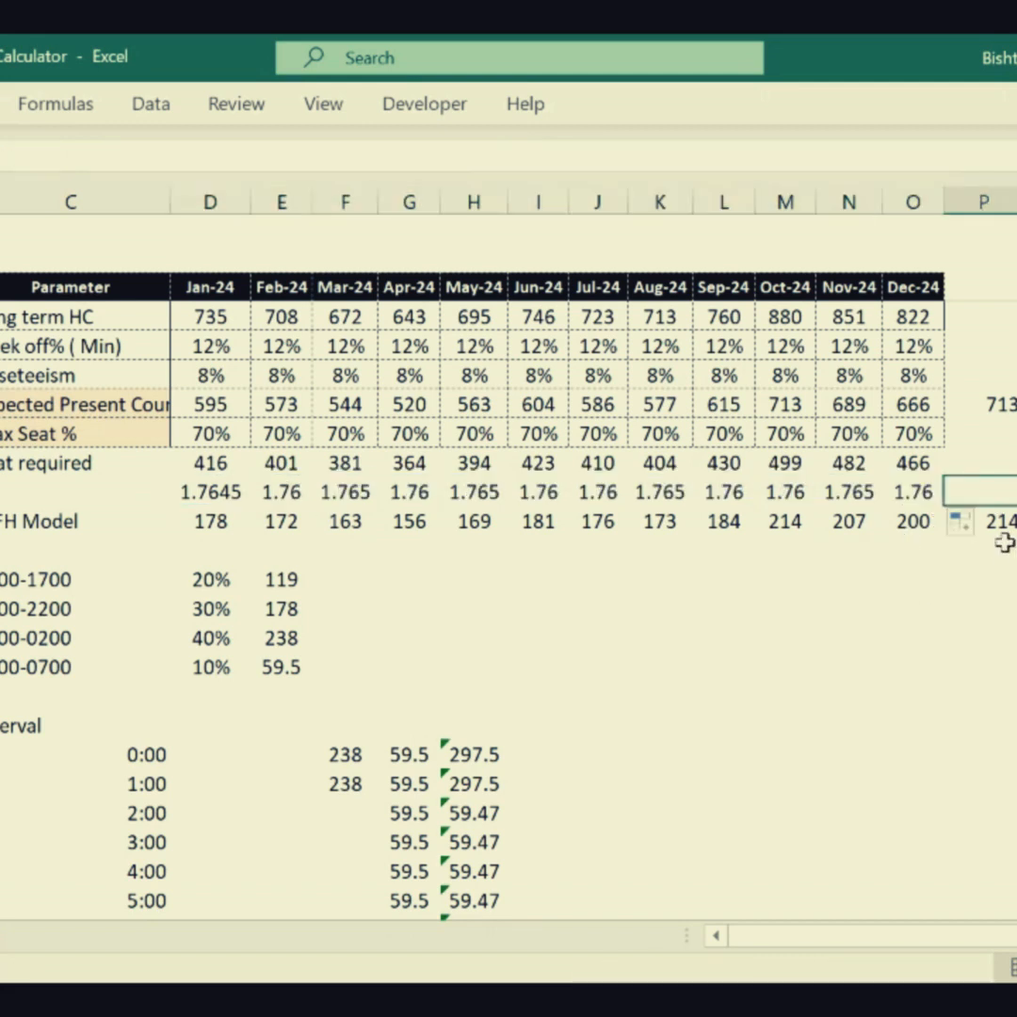
drag(231, 546, 925, 542)
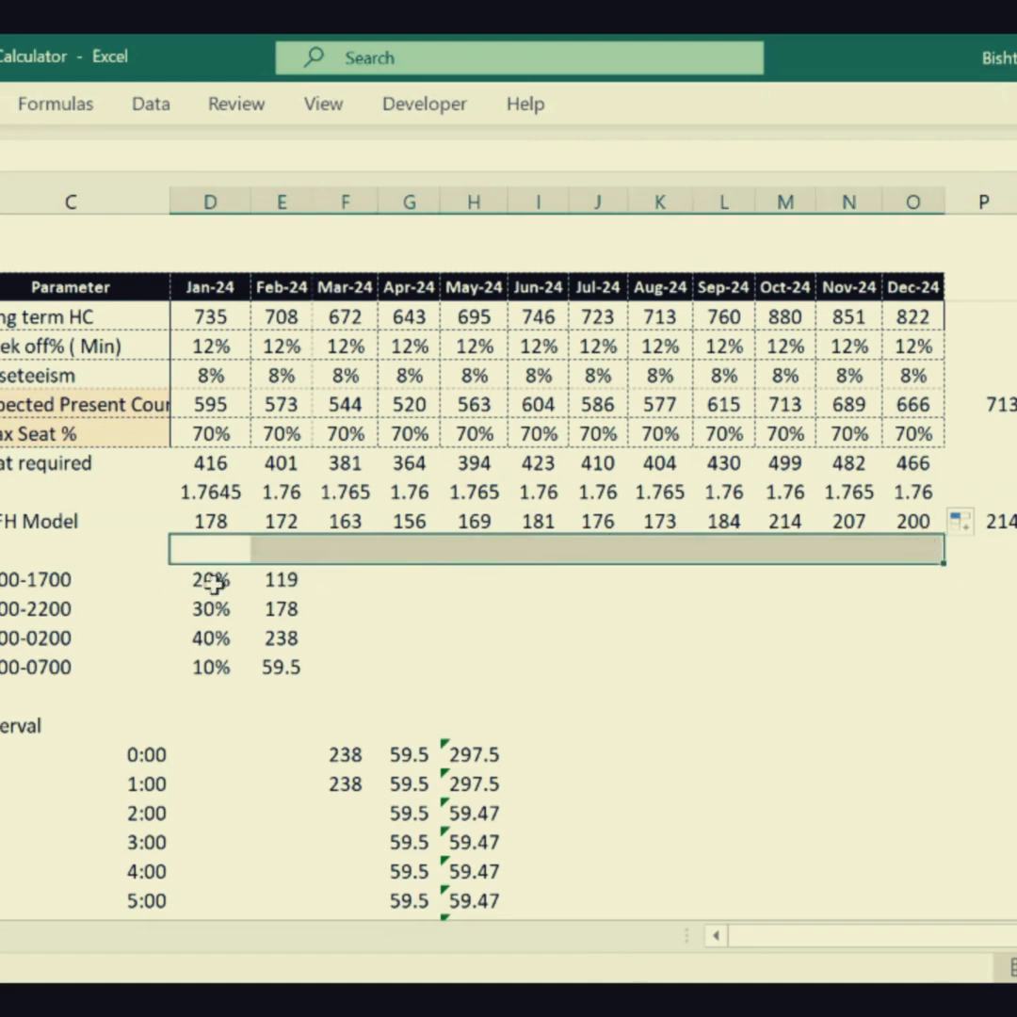
drag(209, 521, 901, 521)
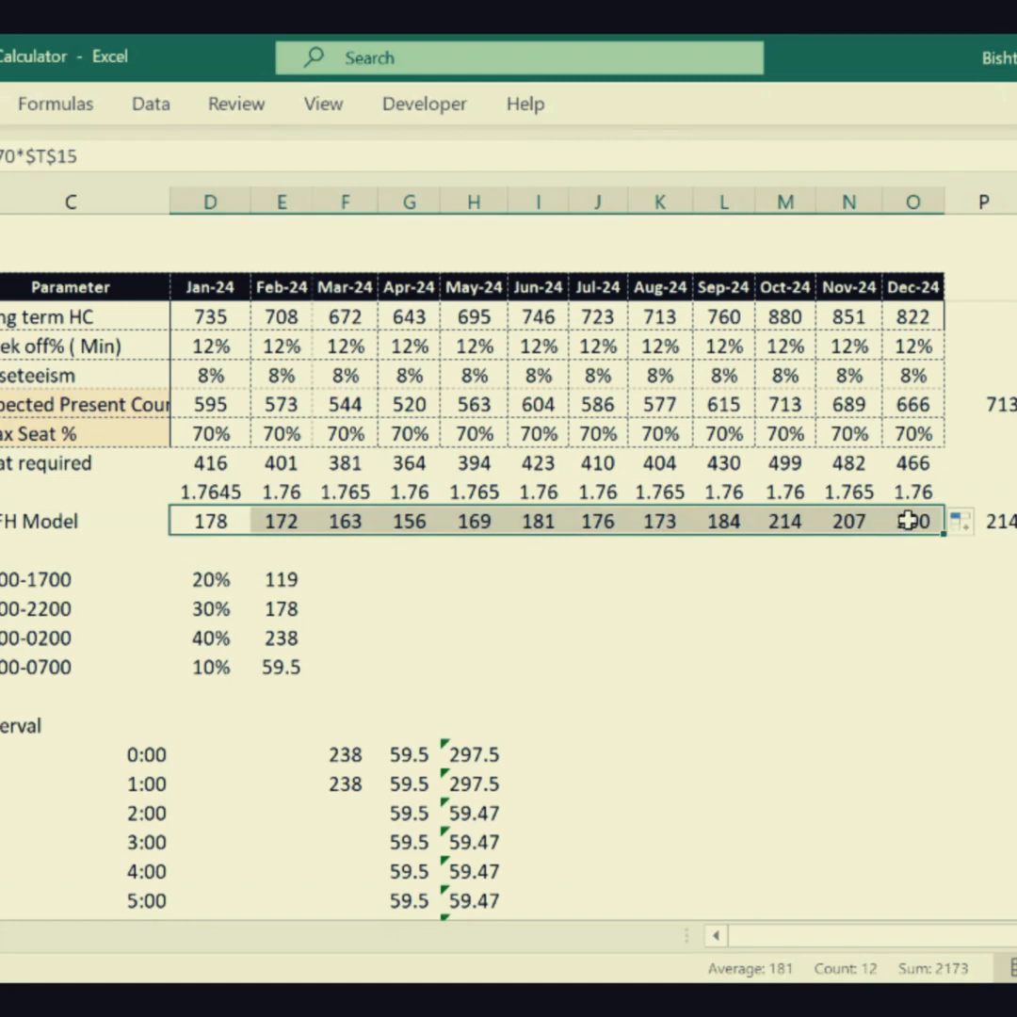
click(984, 551)
text(=)
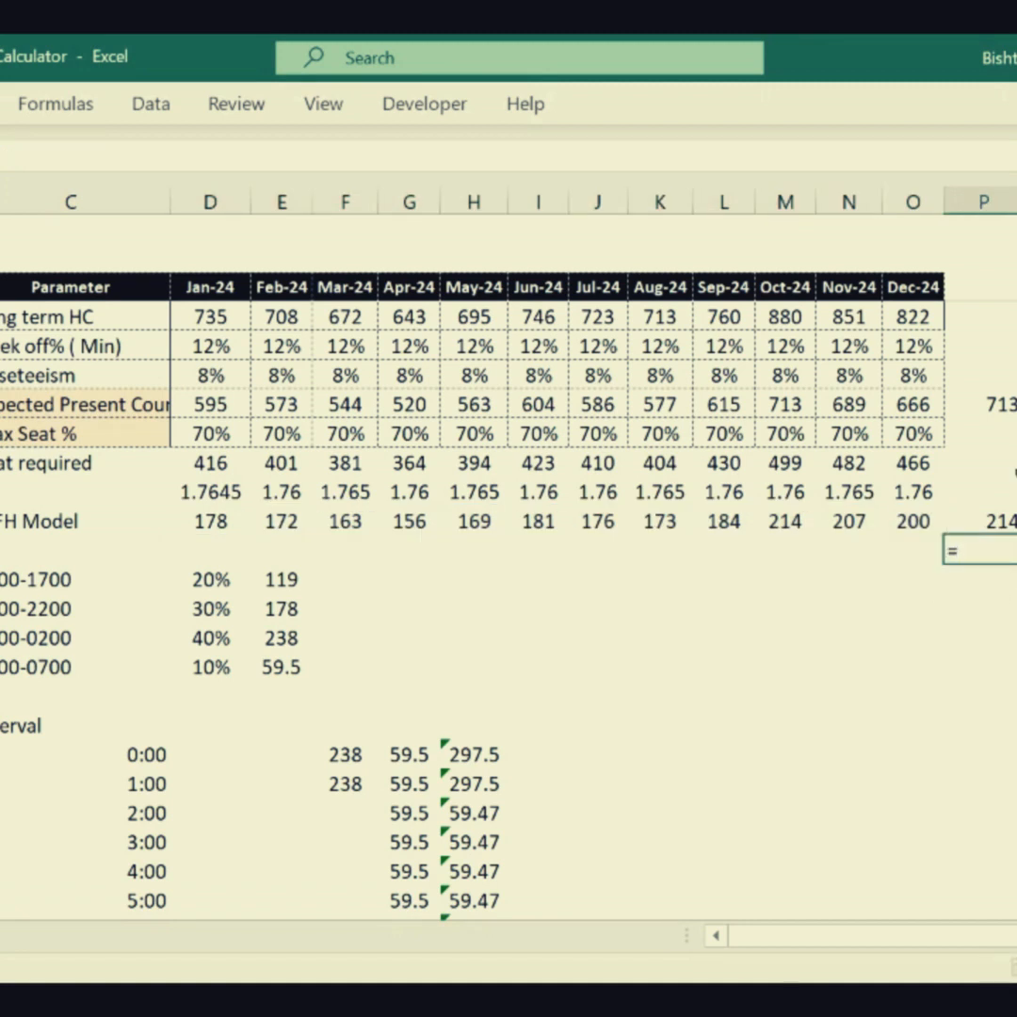
click(979, 404)
text(/)
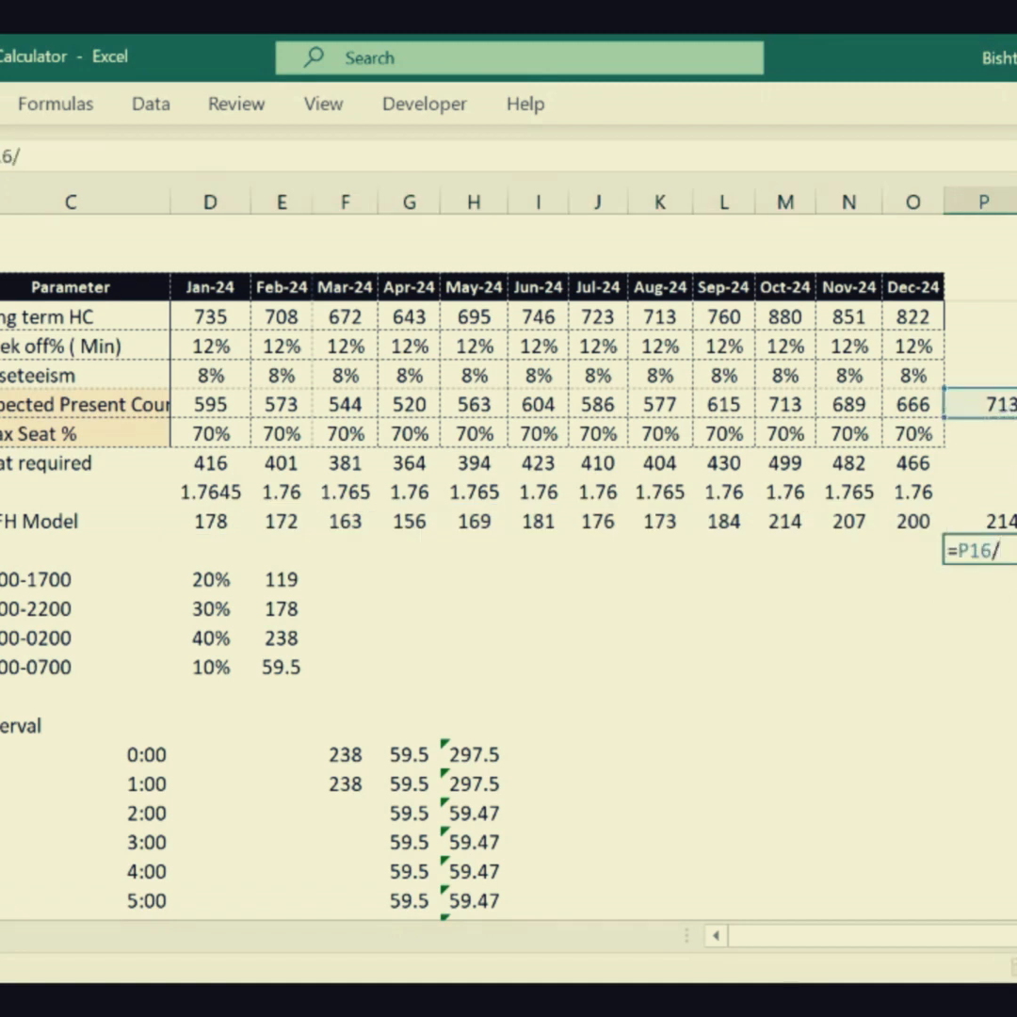
click(1000, 521)
key(Return)
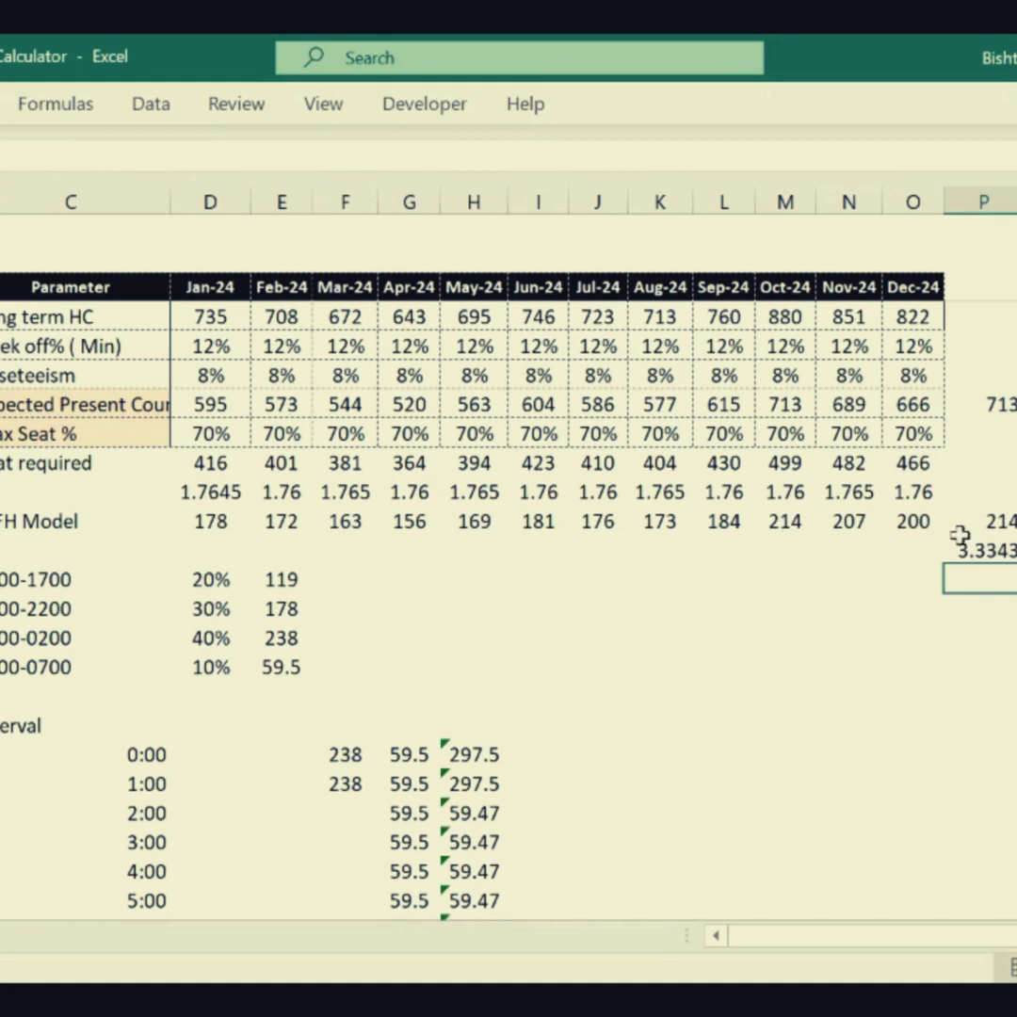
click(987, 543)
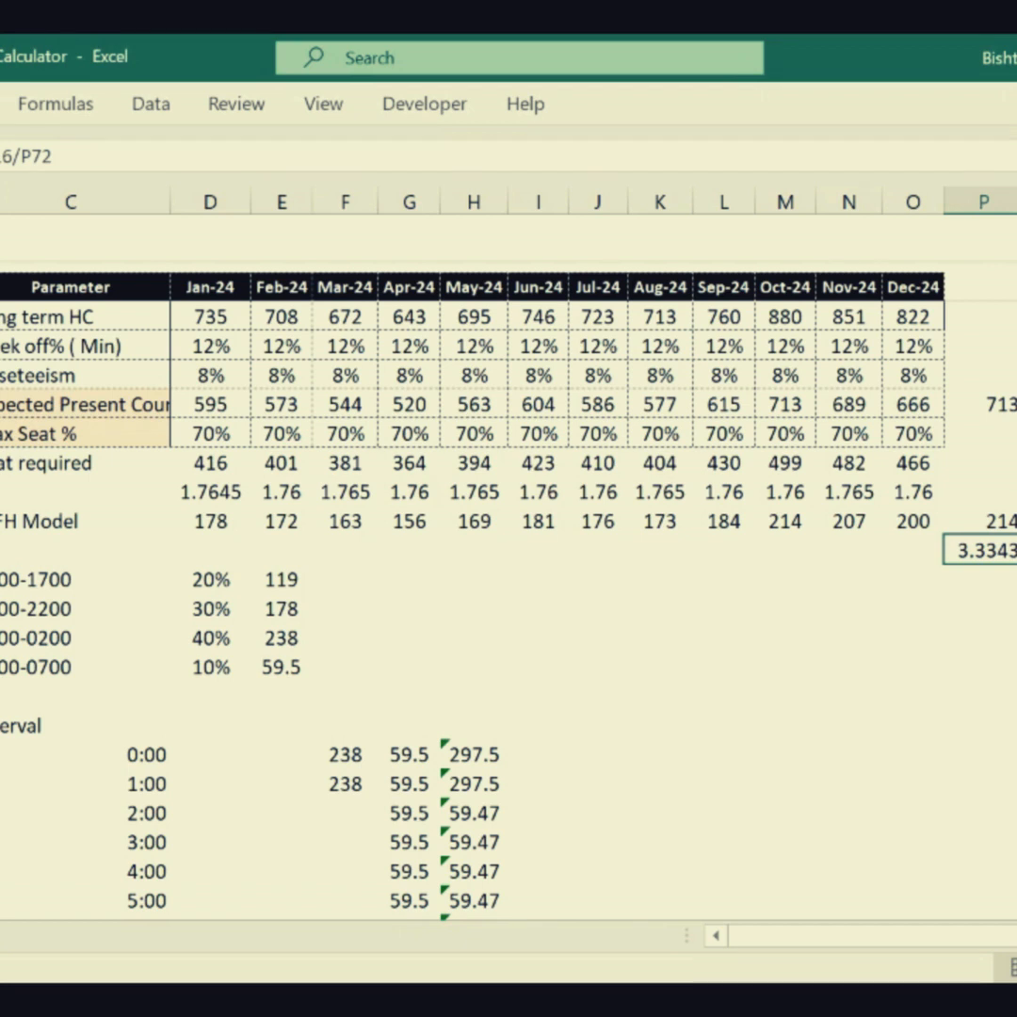
click(1016, 513)
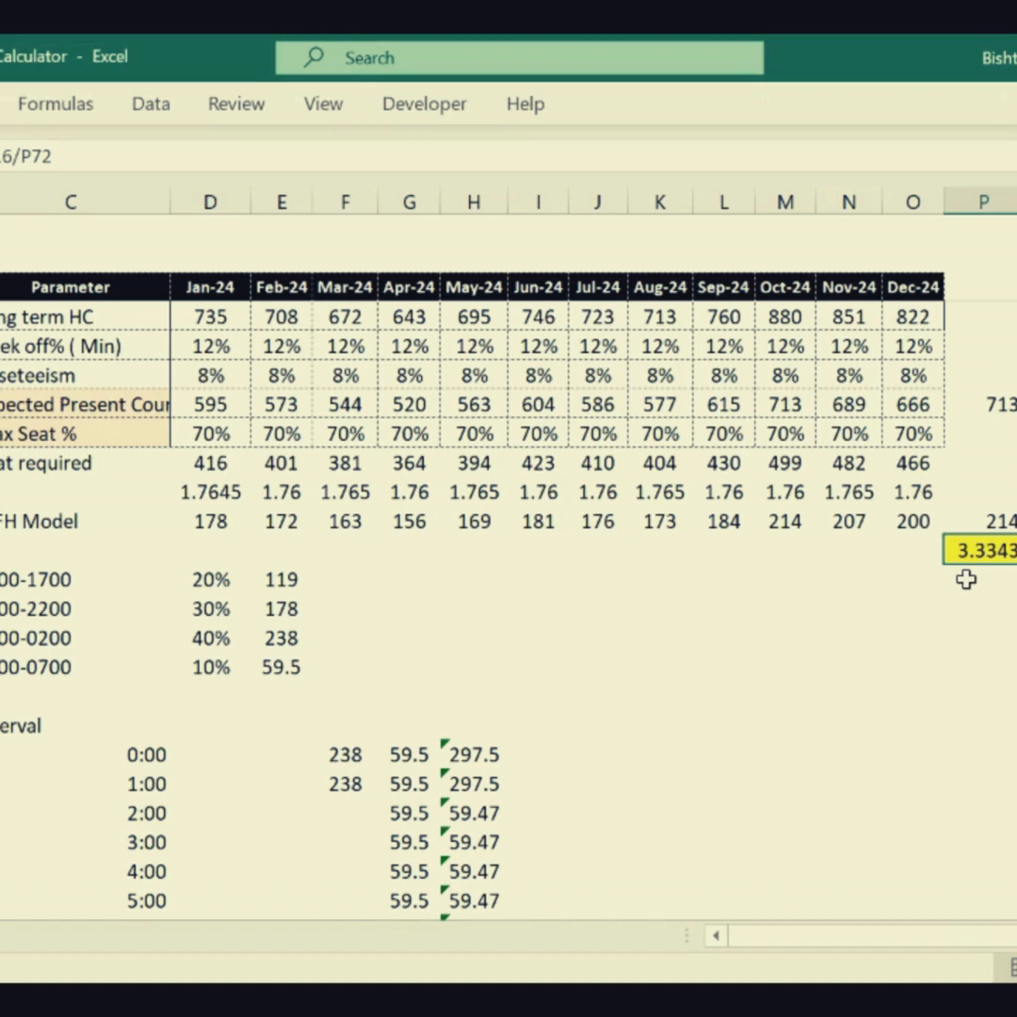
- Make the whole Seat required row, label through Dec-24, and October's WFH Model value bold
drag(71, 466, 476, 492)
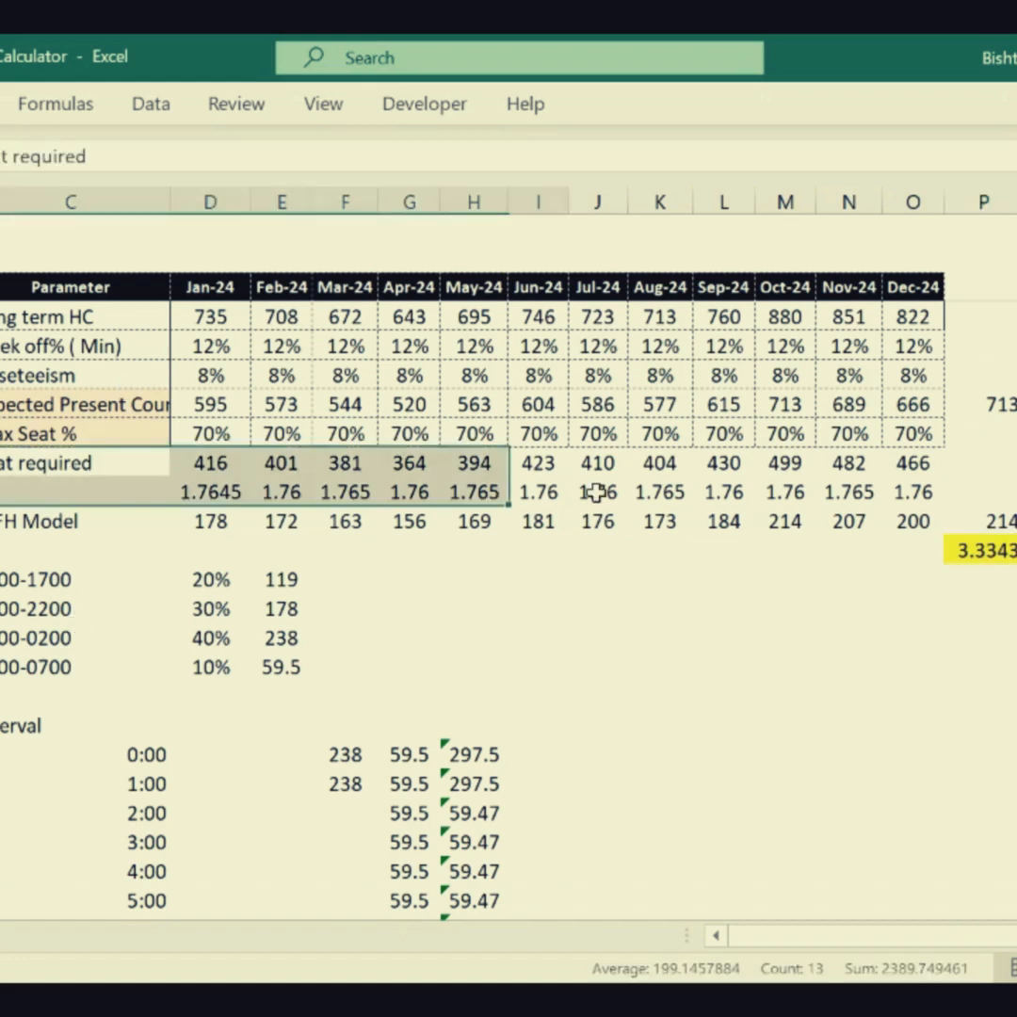
drag(596, 493, 909, 463)
ctrl+click(785, 521)
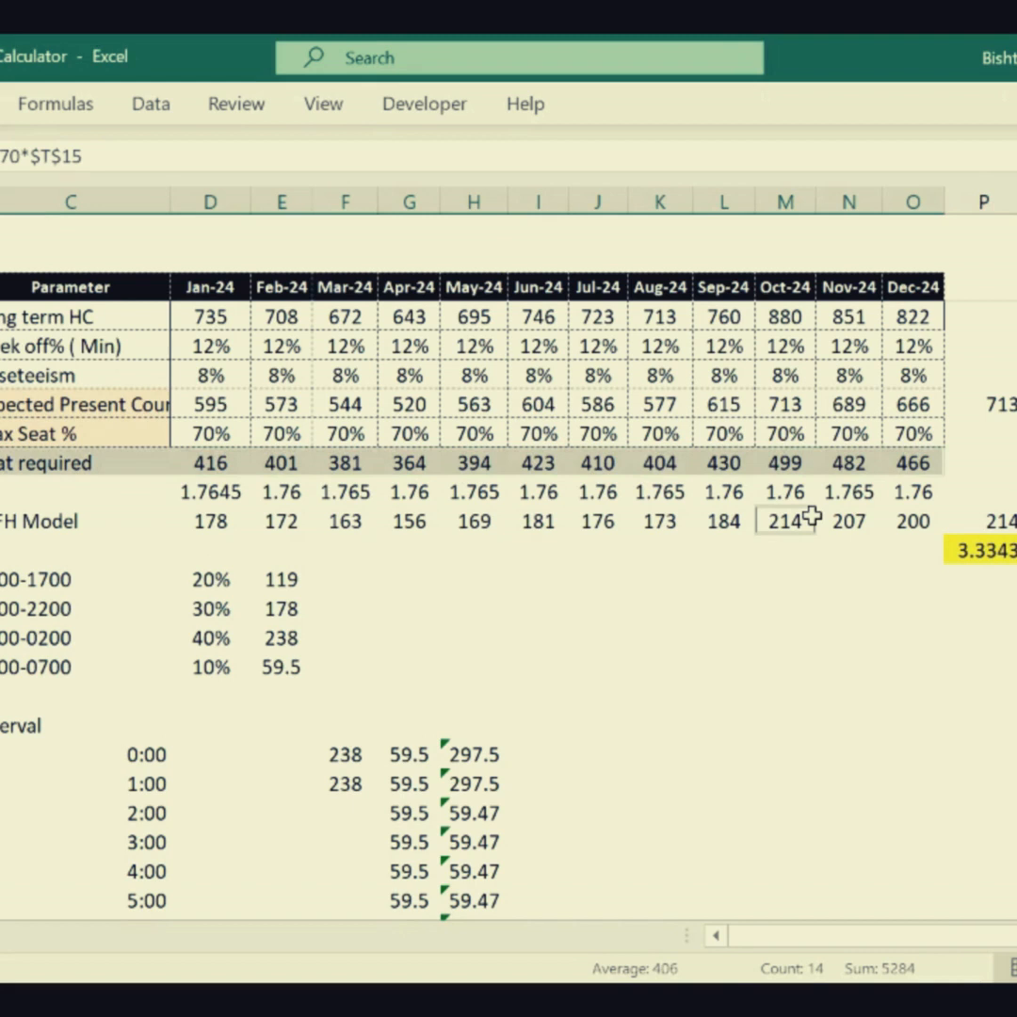
key(ctrl+b)
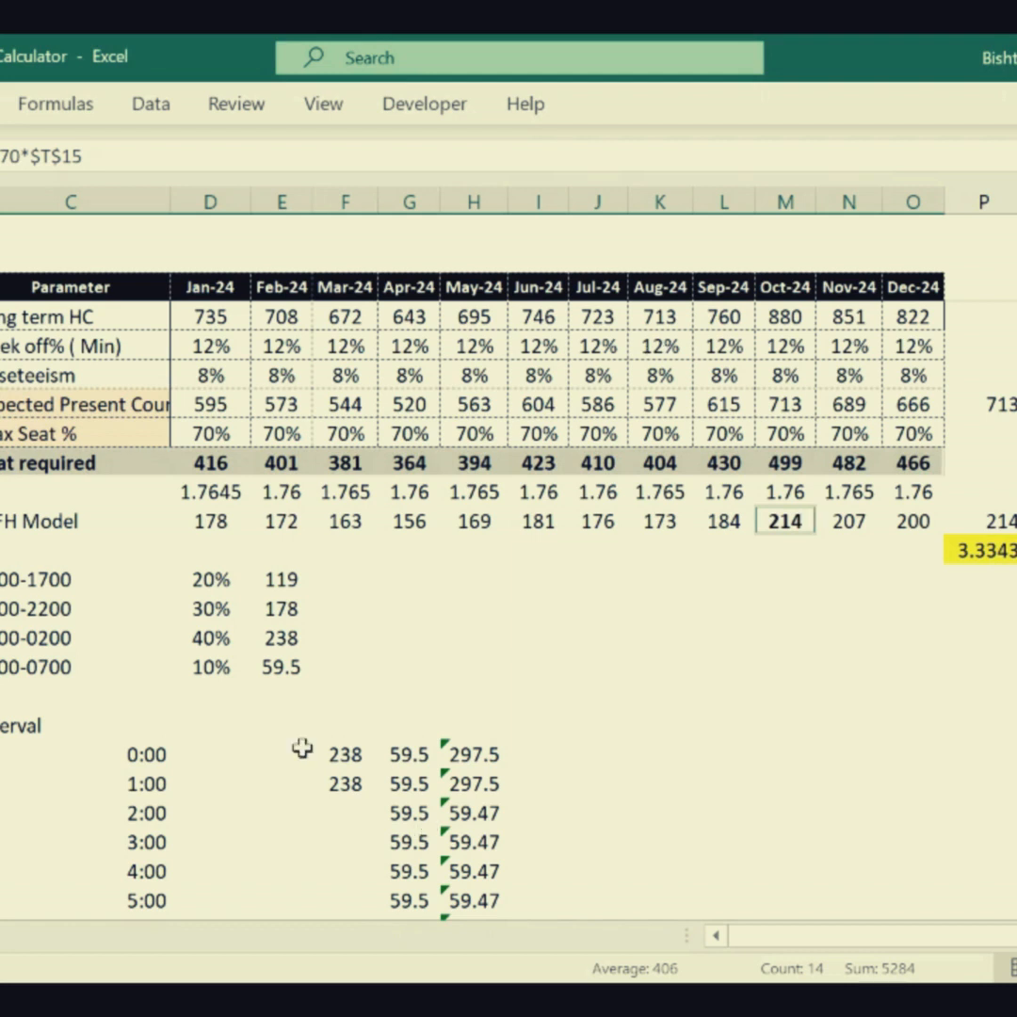
click(287, 724)
click(363, 731)
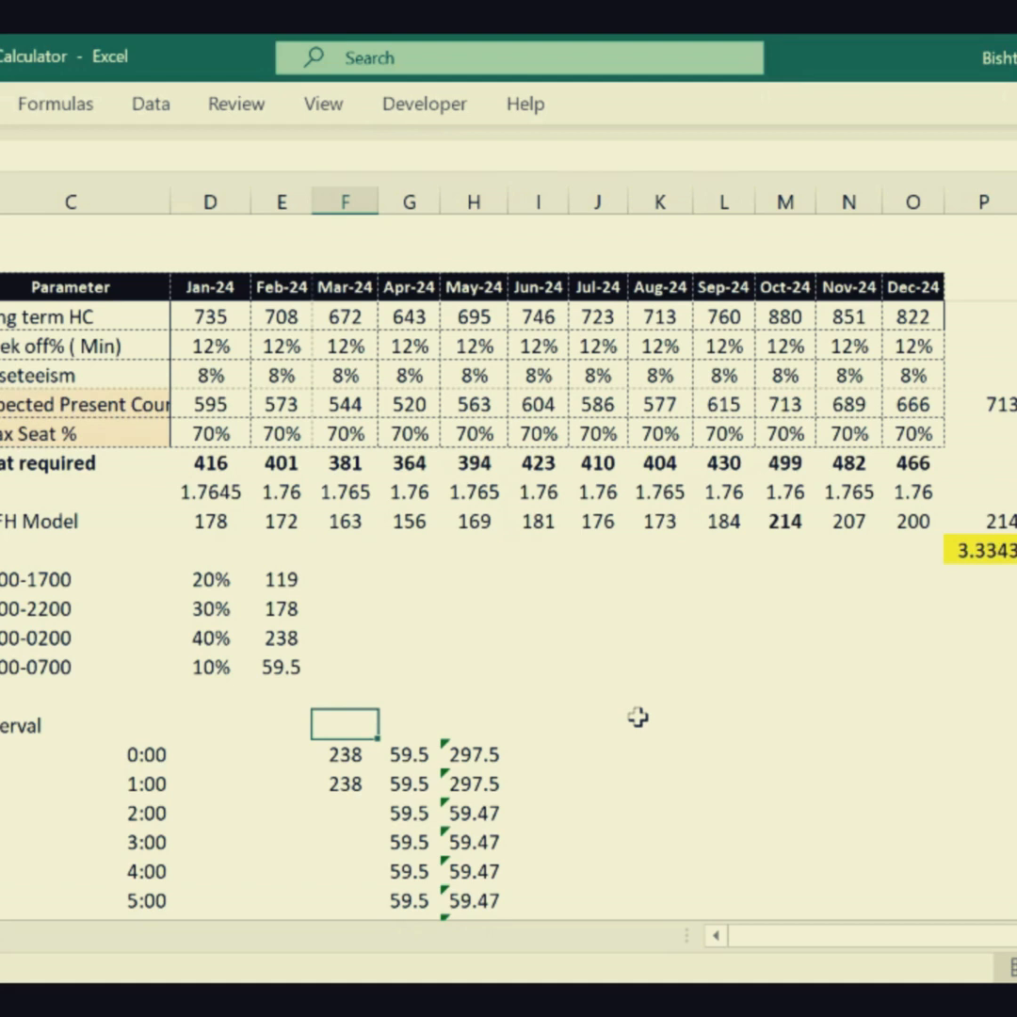
click(810, 998)
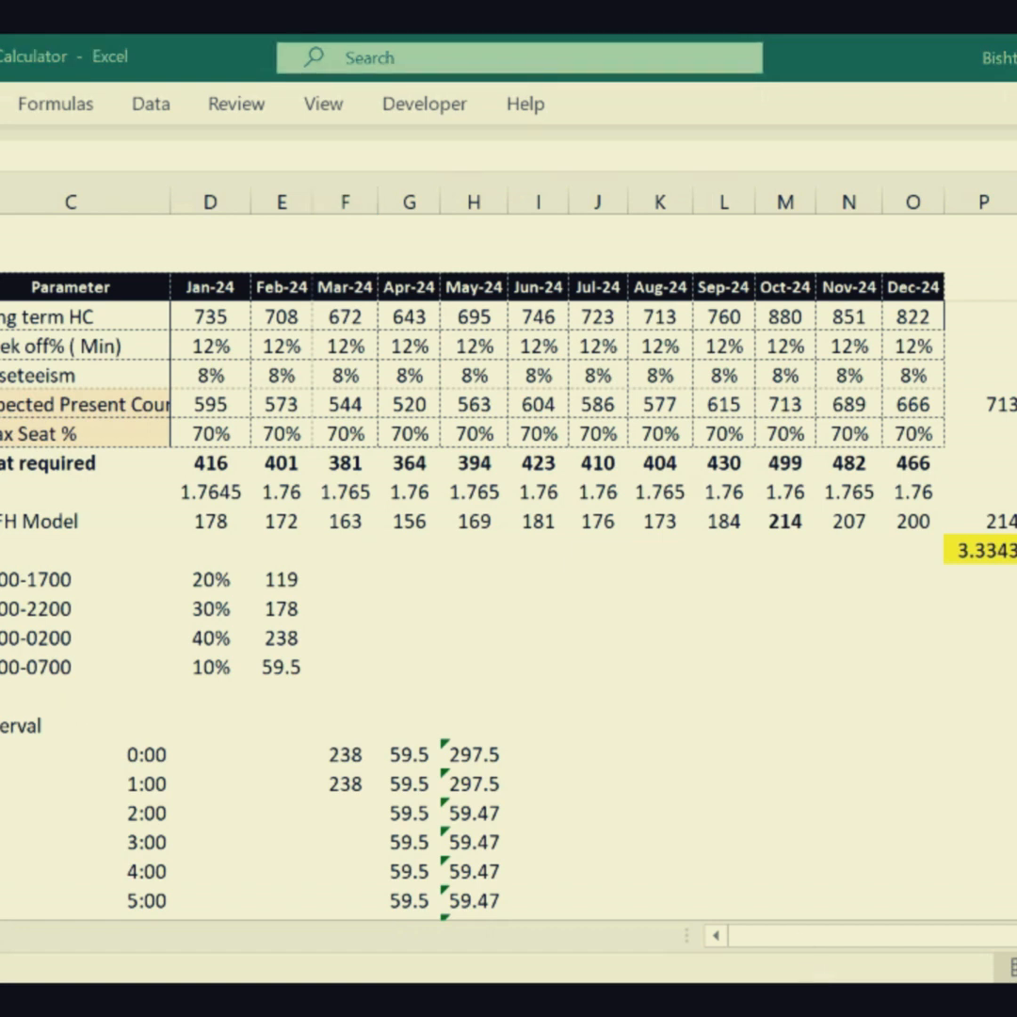